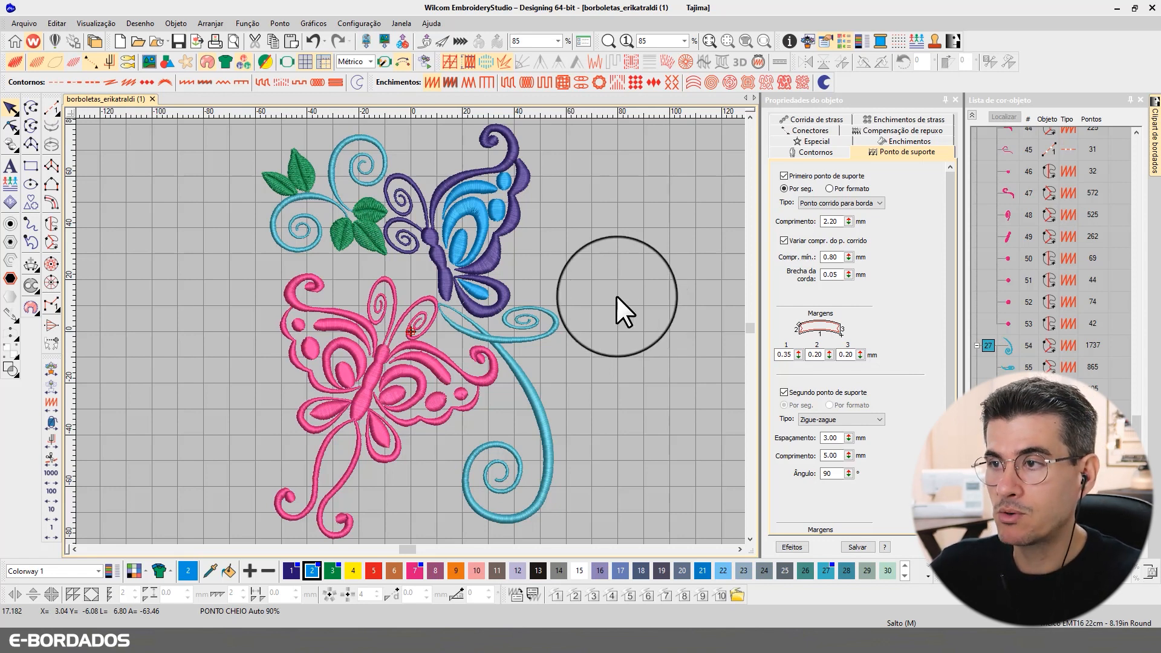
# Step: Zoom-box onto the upper butterfly and leaves, toggling TrueView off and back on
pyautogui.press('b')
pyautogui.moveTo(231, 137); pyautogui.dragTo(607, 388)
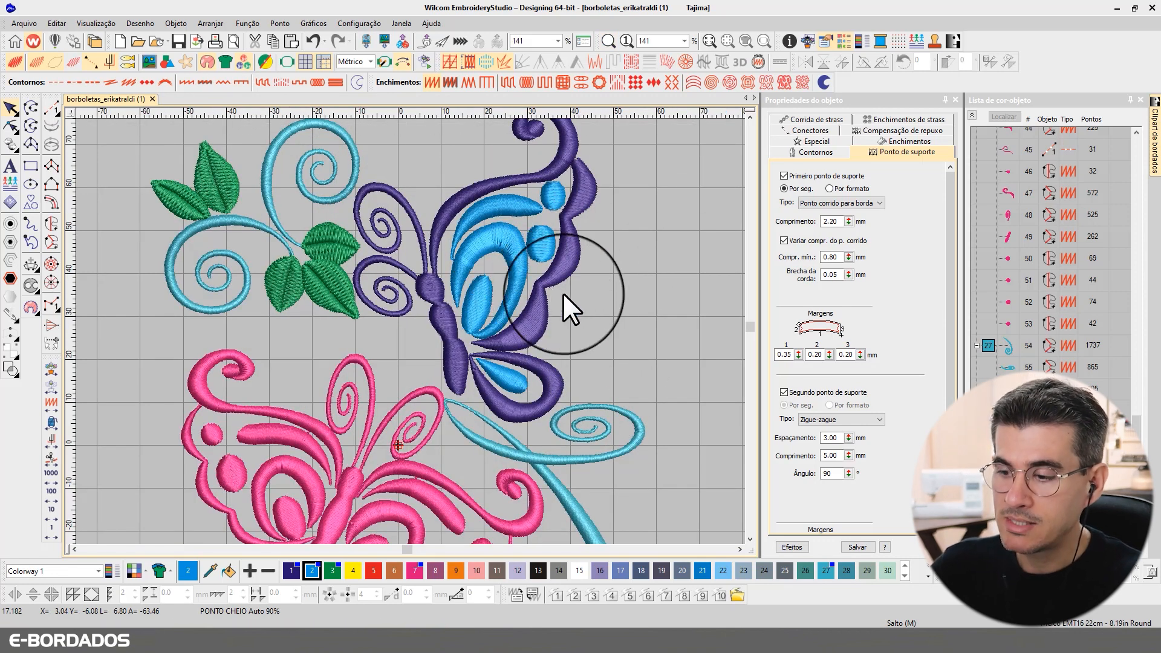
pyautogui.press('t')
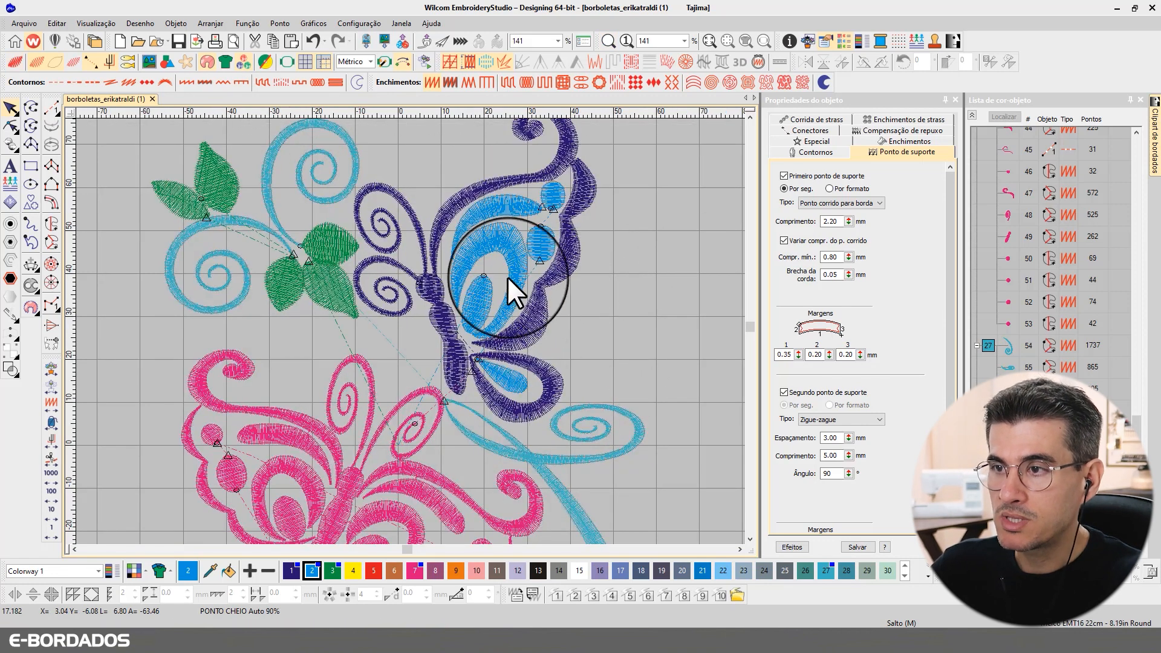
pyautogui.press('t')
pyautogui.press('t')
pyautogui.press('t')
# Step: Select the two purple antenna swirls and two cyan stem swirls in turn to read their underlay
pyautogui.click(384, 252)
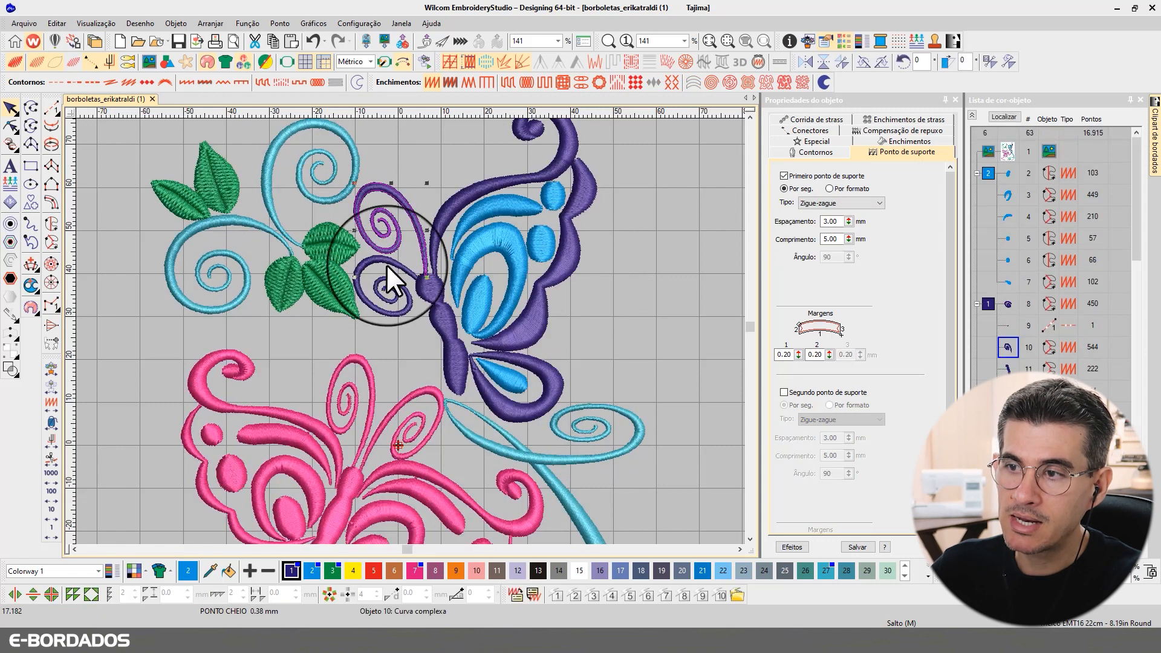
pyautogui.click(382, 233)
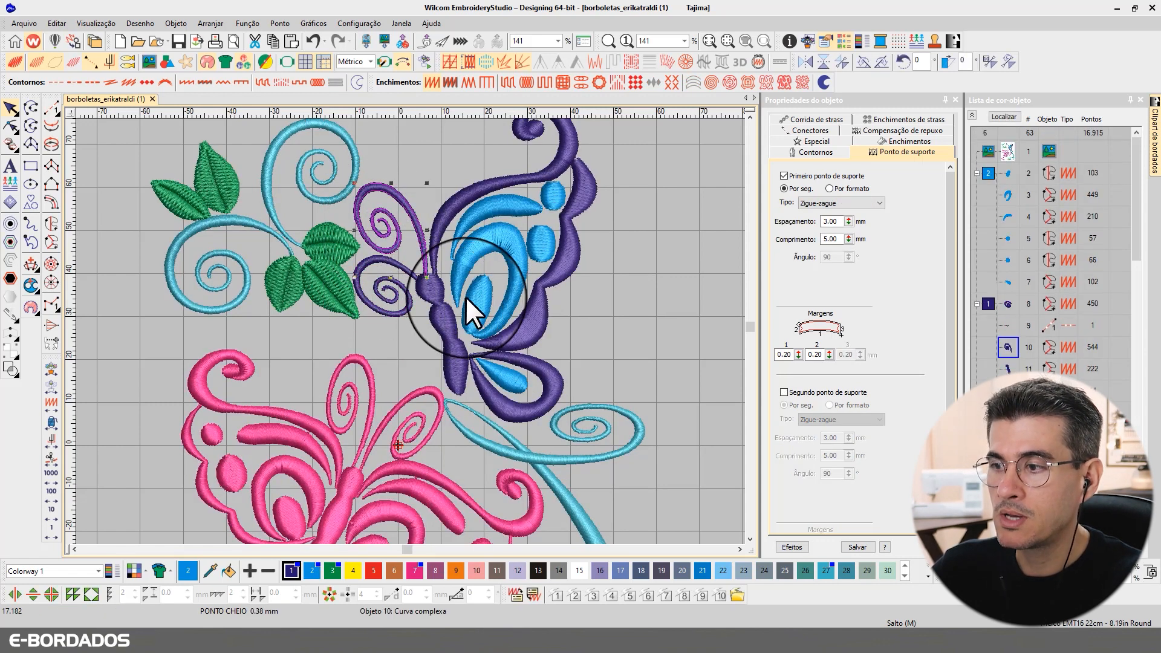
pyautogui.click(537, 449)
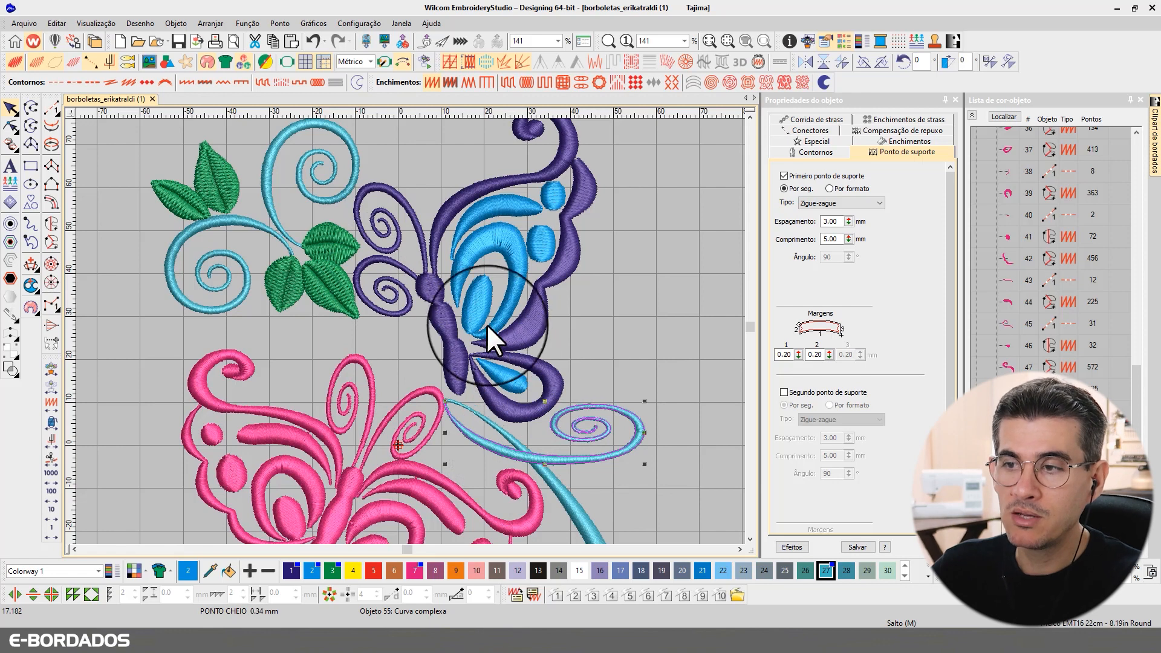
pyautogui.click(271, 216)
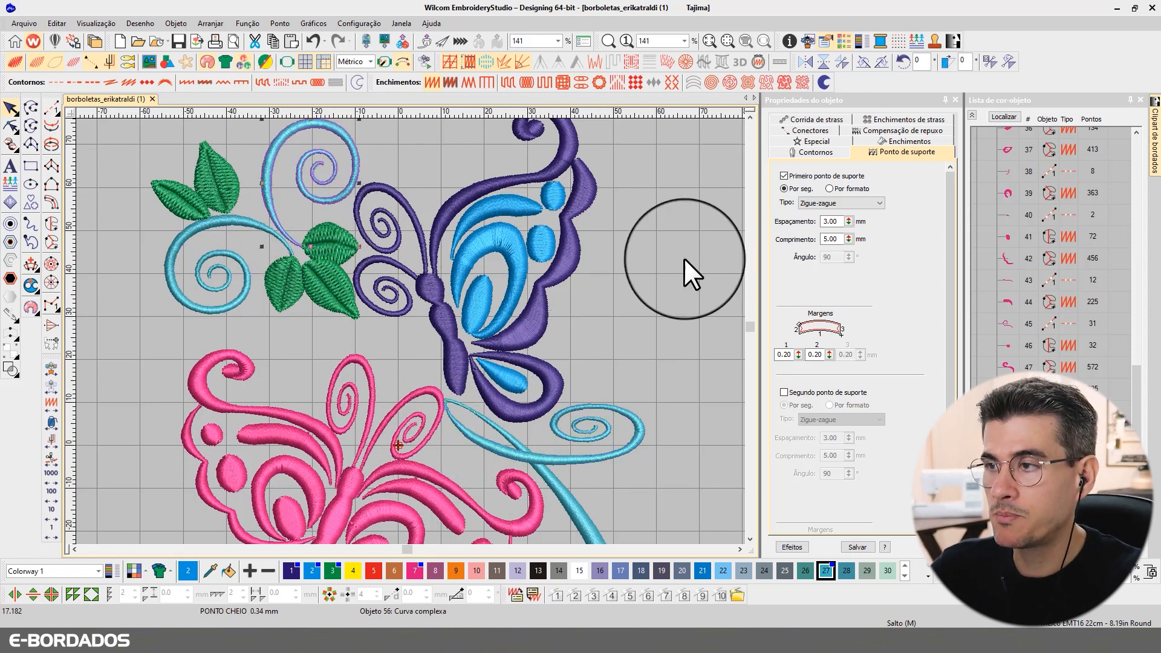
# Step: Reselect the purple antenna swirl, then clear the selection and zoom in closer
pyautogui.click(380, 214)
pyautogui.scroll(5, 382, 255)
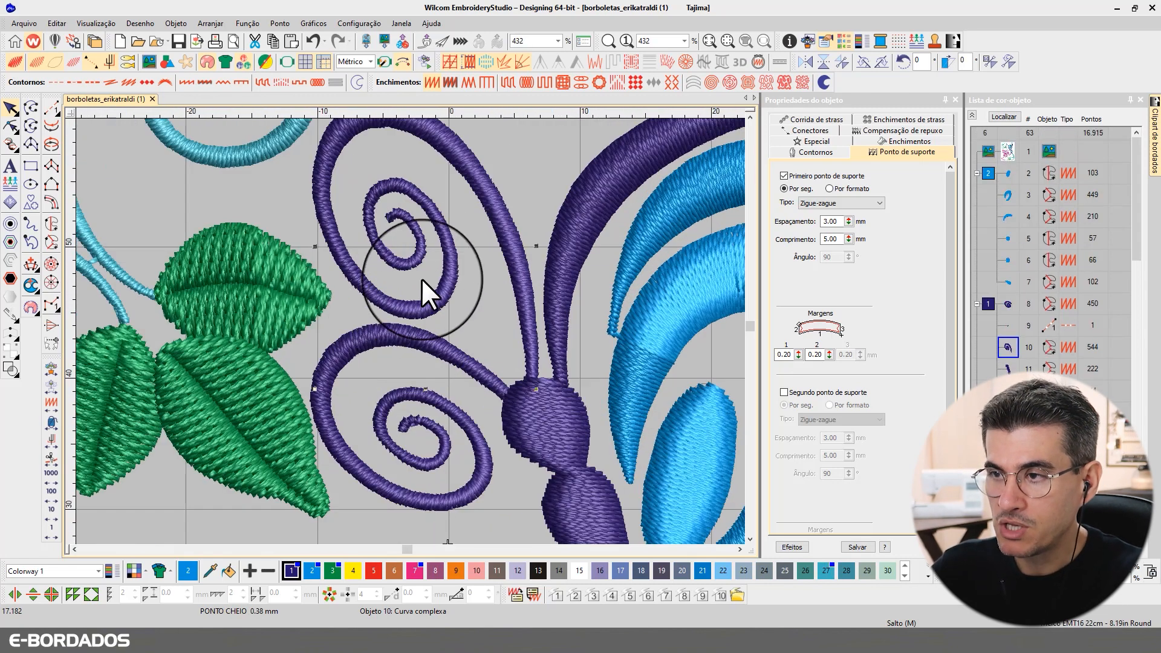
pyautogui.press('Escape')
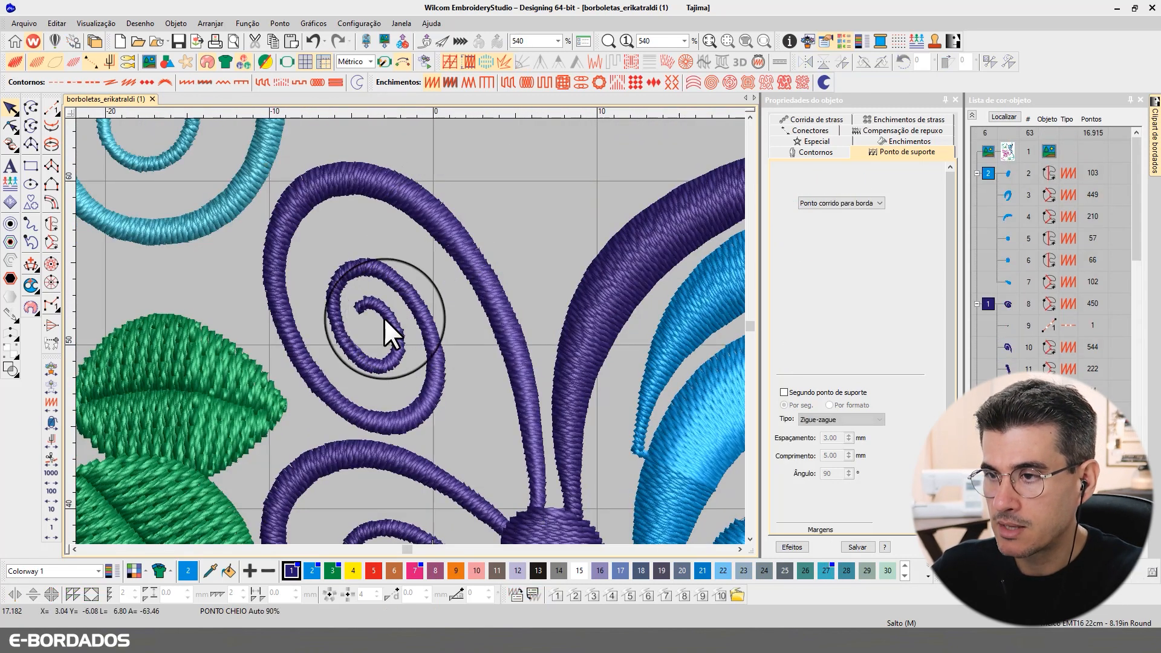
pyautogui.scroll(3, 410, 332)
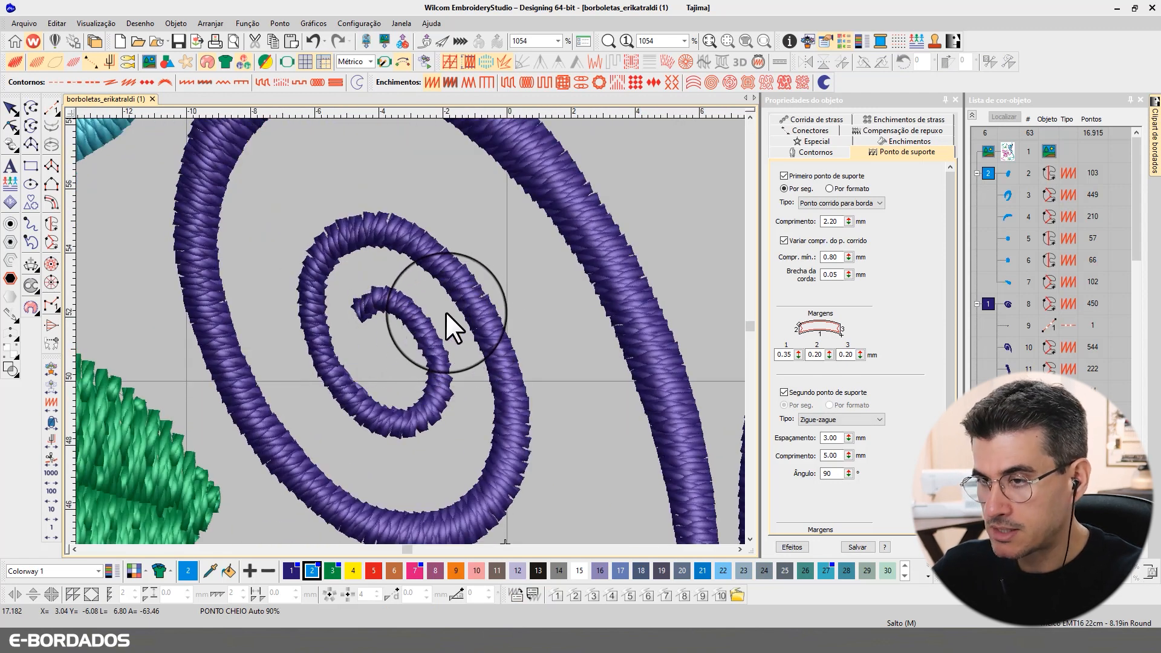
# Step: Measure the width of the spiral's inner end, about 0.70 mm, then stop measuring
pyautogui.press('m')
pyautogui.moveTo(400, 318)
pyautogui.mouseDown()
pyautogui.moveTo(429, 318)
pyautogui.moveTo(422, 311)
pyautogui.mouseUp()
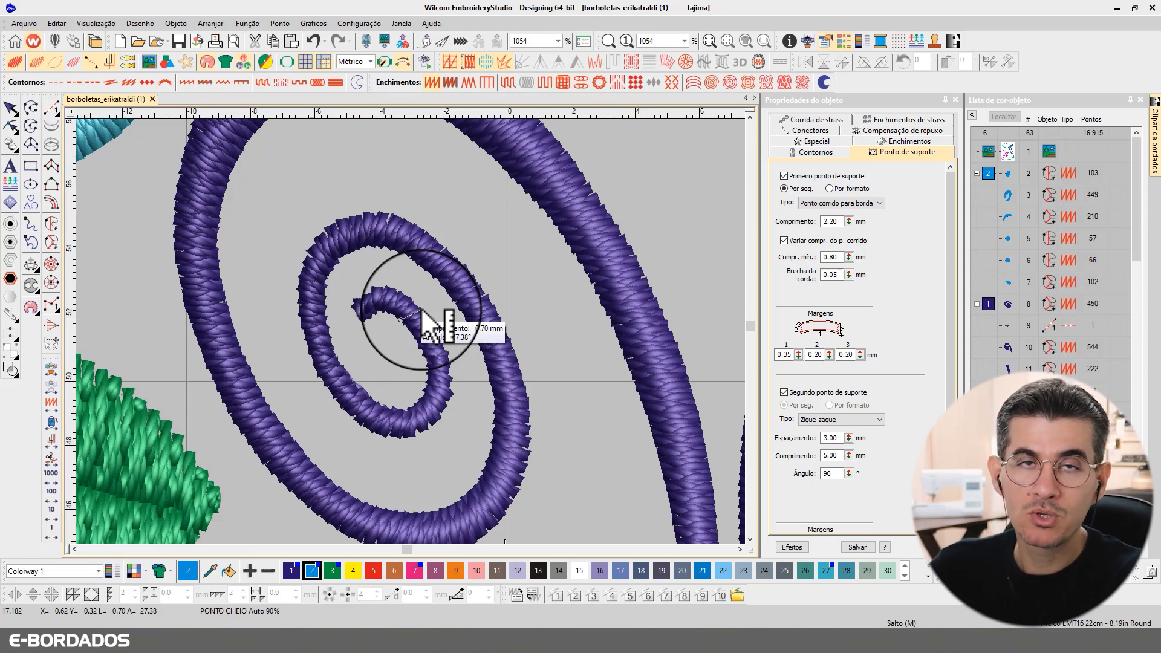
pyautogui.click(422, 311)
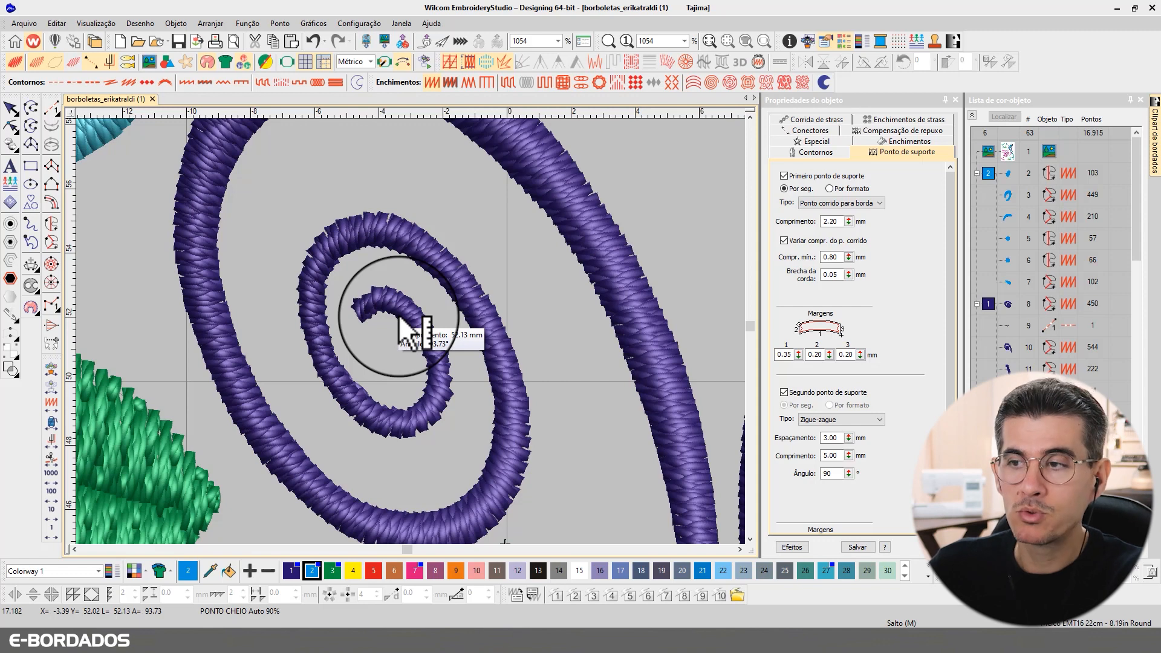
pyautogui.press('Escape')
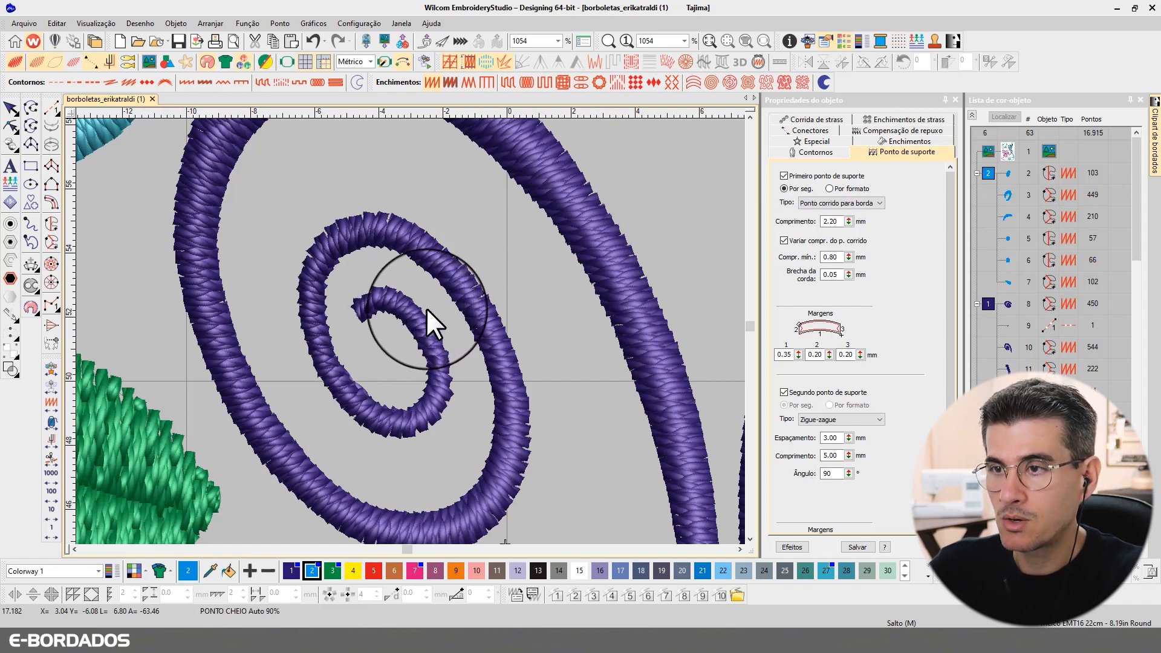
# Step: Return to selecting, reselect the antenna spiral and zoom back out to the whole design
pyautogui.click(12, 110)
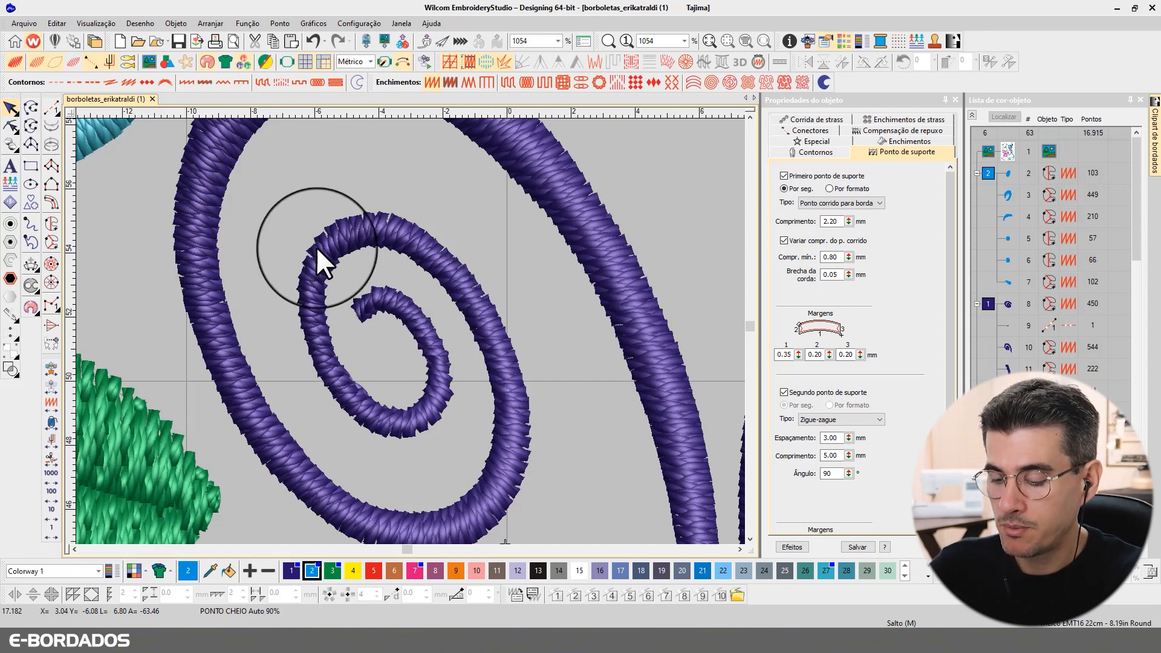
pyautogui.click(329, 256)
pyautogui.scroll(-3, 330, 256)
pyautogui.scroll(-2, 411, 331)
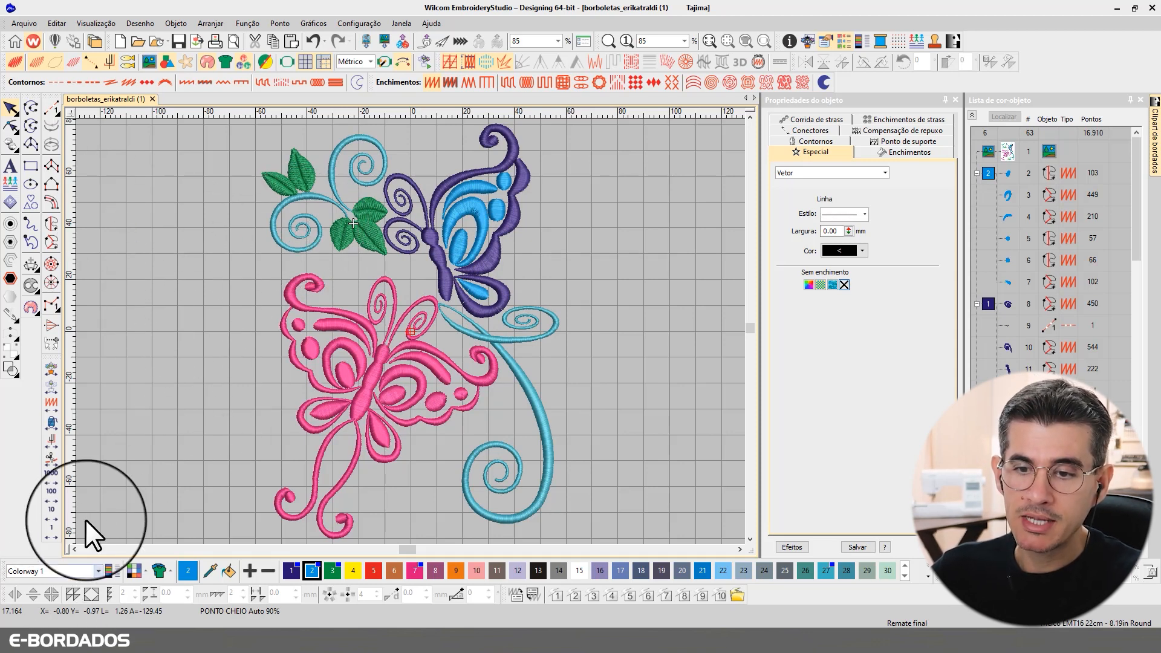
# Step: Add '17164' lettering left of the butterflies and nudge it slightly right and down
pyautogui.click(10, 168)
pyautogui.click(120, 176)
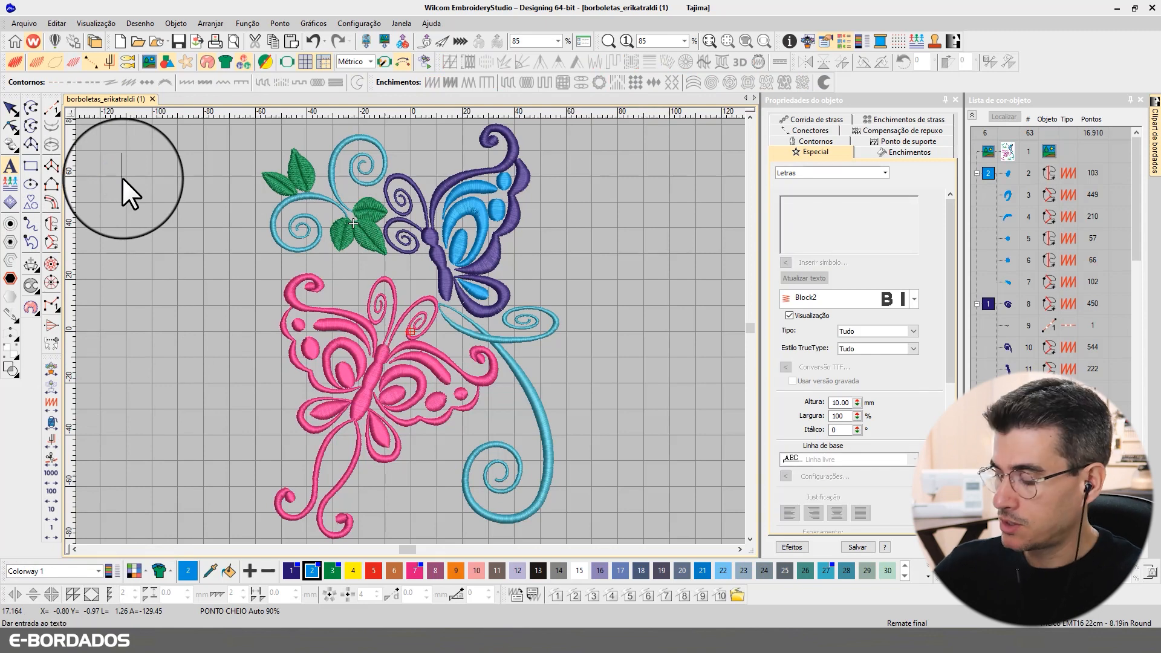
pyautogui.write('17164')
pyautogui.press('Return')
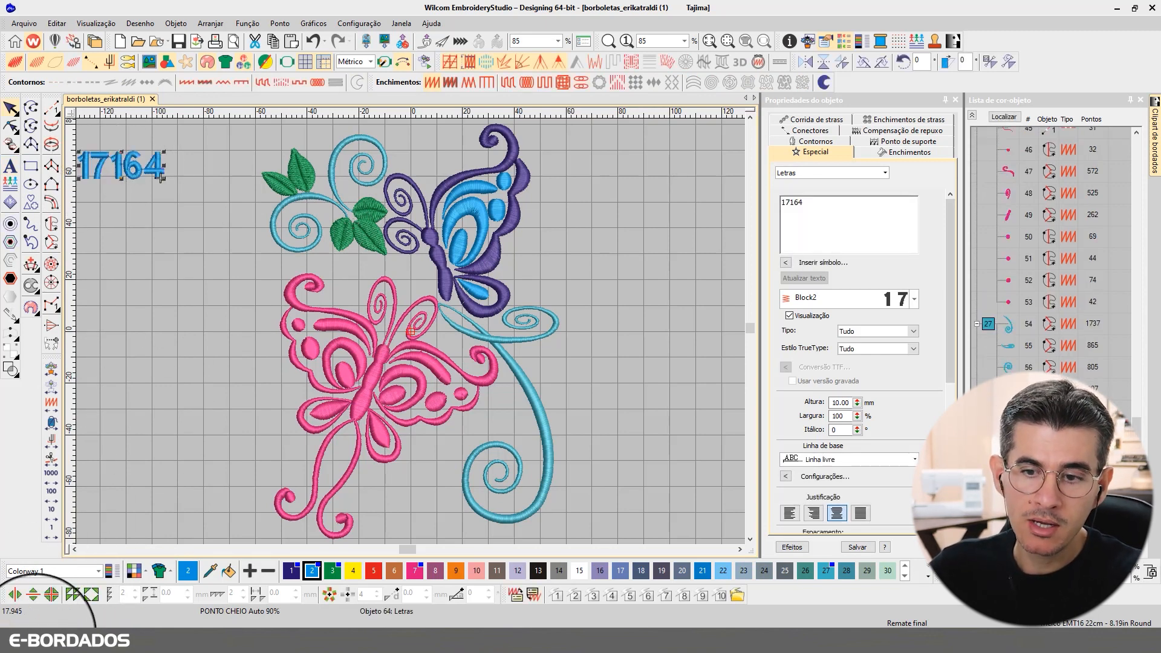
pyautogui.moveTo(137, 160); pyautogui.dragTo(157, 188)
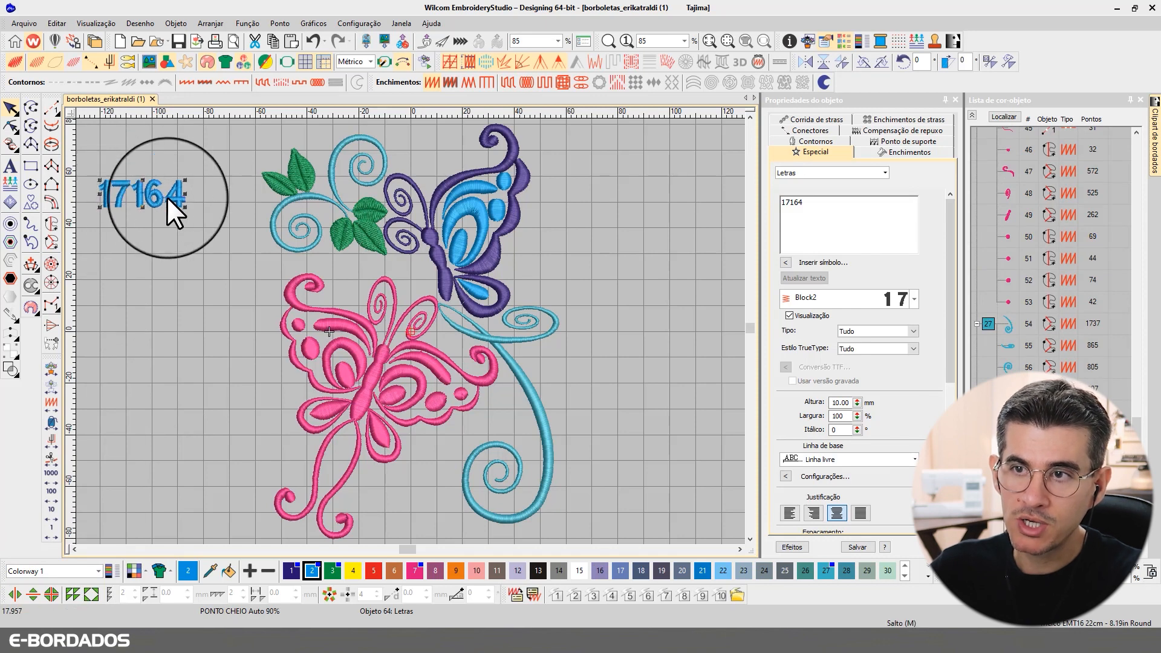
# Step: Convert the 17164 label into a vector object with Converter para objeto vetor
pyautogui.rightClick(147, 196)
pyautogui.moveTo(240, 501)
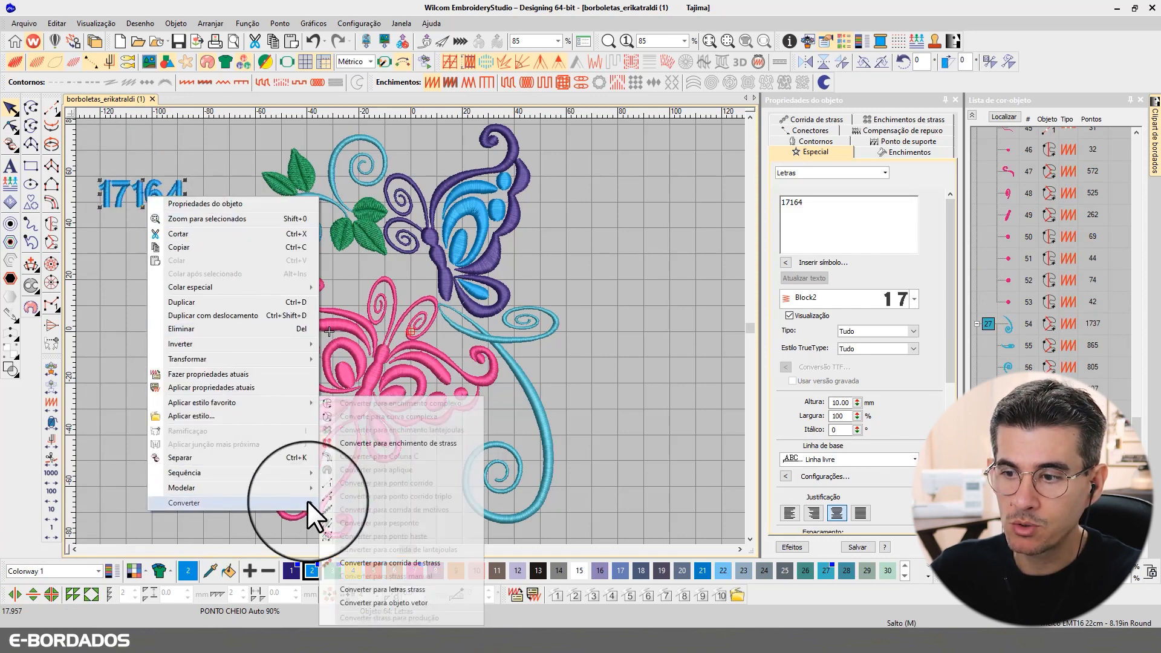
pyautogui.click(370, 603)
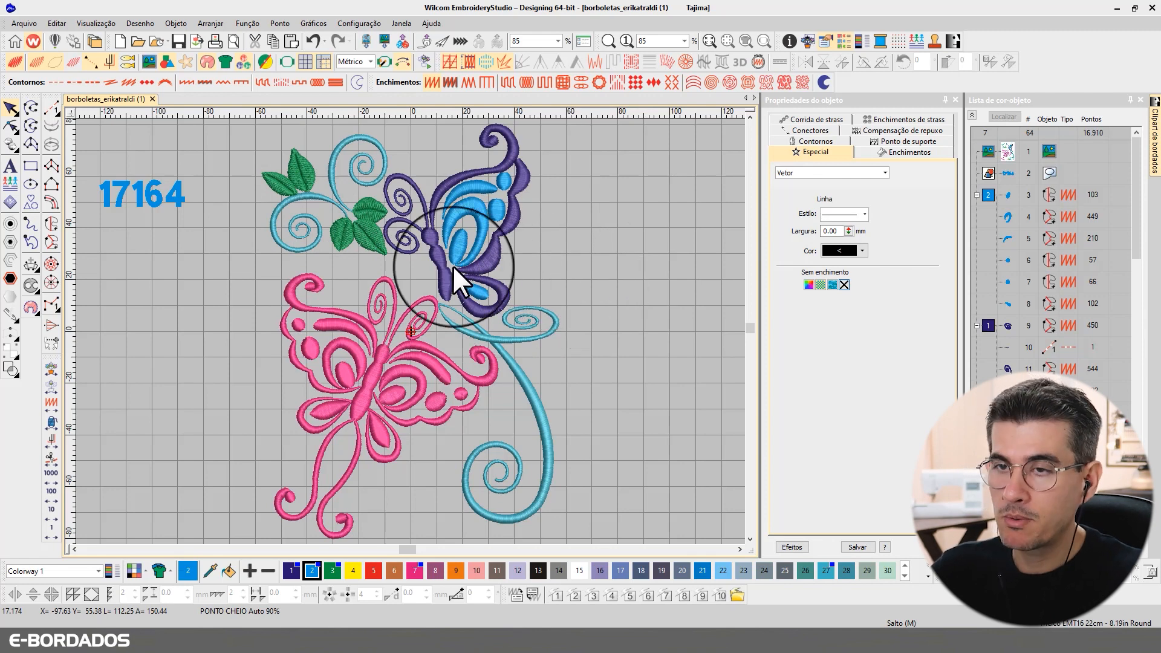
# Step: Check the satin fill of the inner wing, pink wing curves and cyan swirls: 90% auto spacing, 7.00 mm auto-split
pyautogui.click(184, 210)
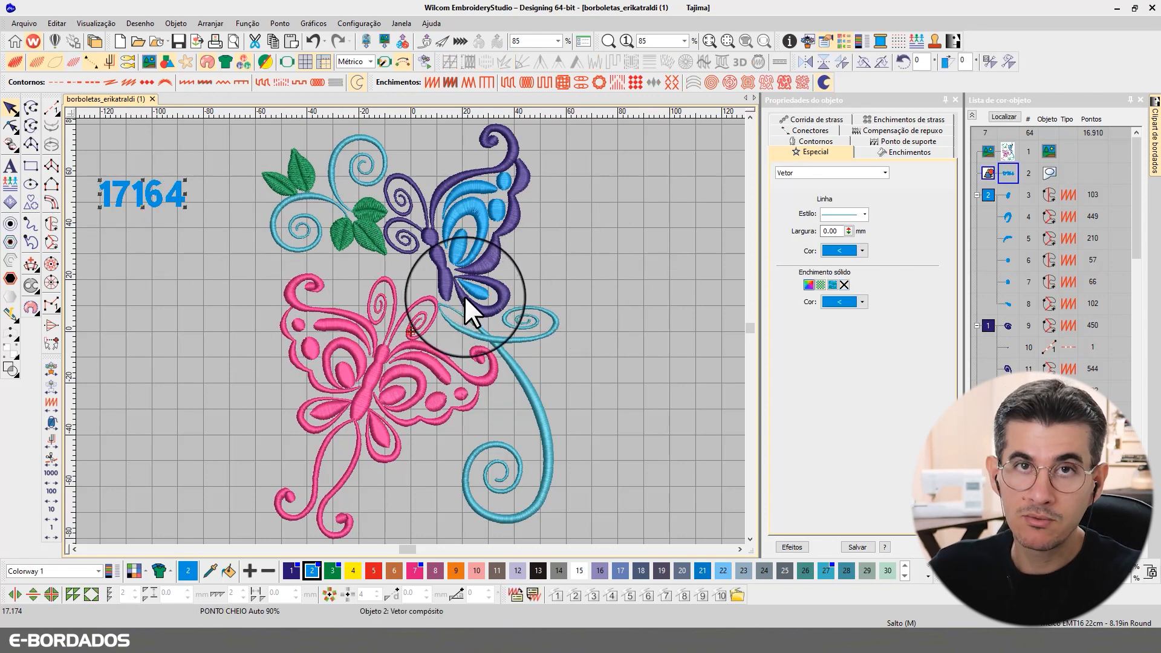
pyautogui.click(608, 259)
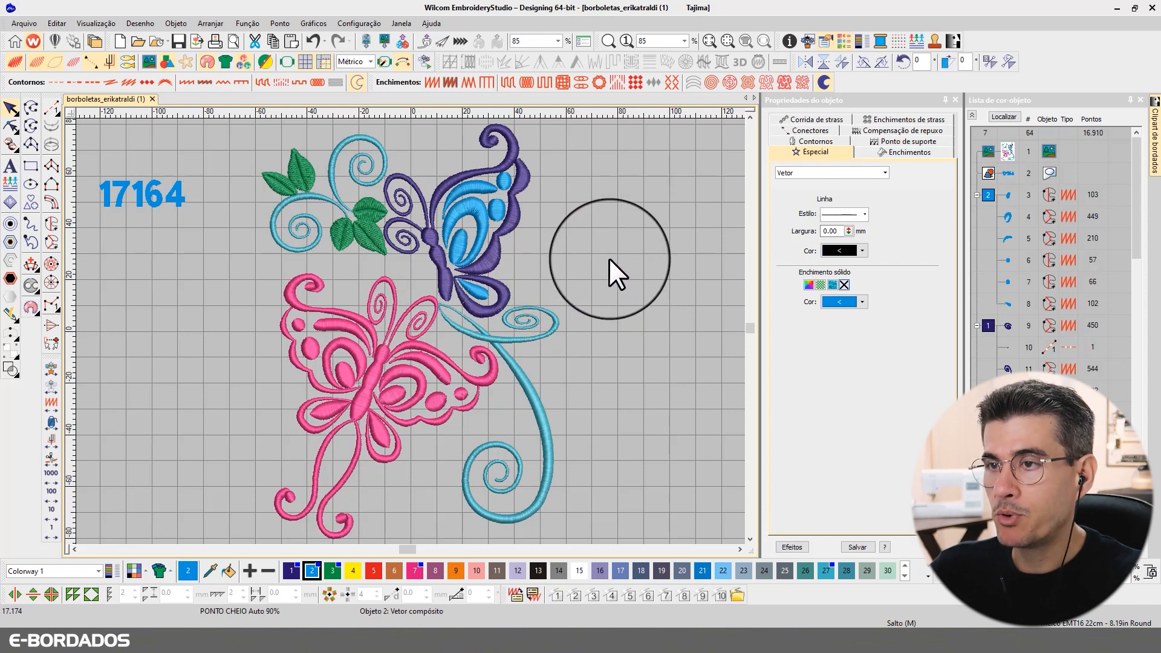
pyautogui.click(473, 213)
pyautogui.click(874, 155)
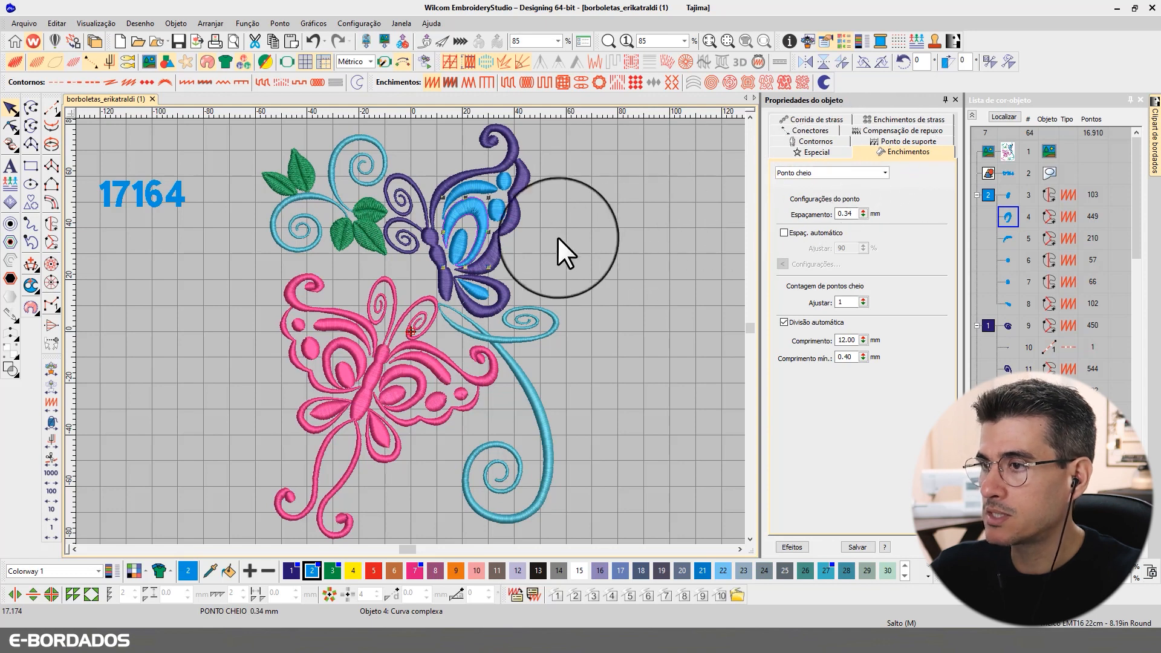
pyautogui.click(511, 303)
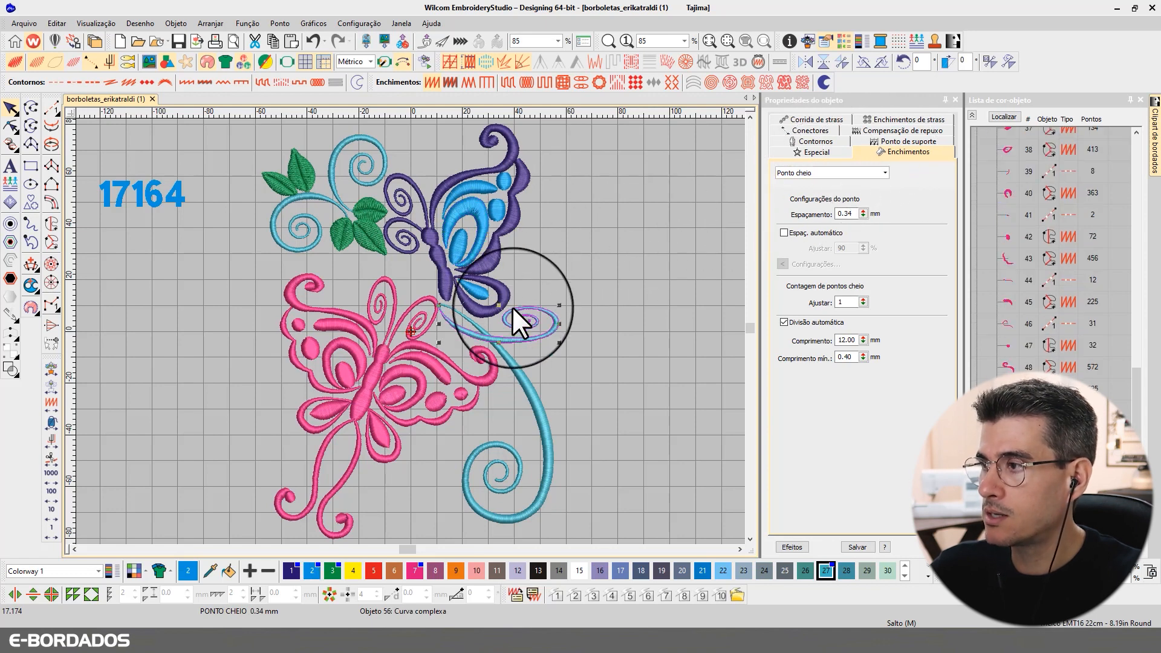
pyautogui.click(411, 339)
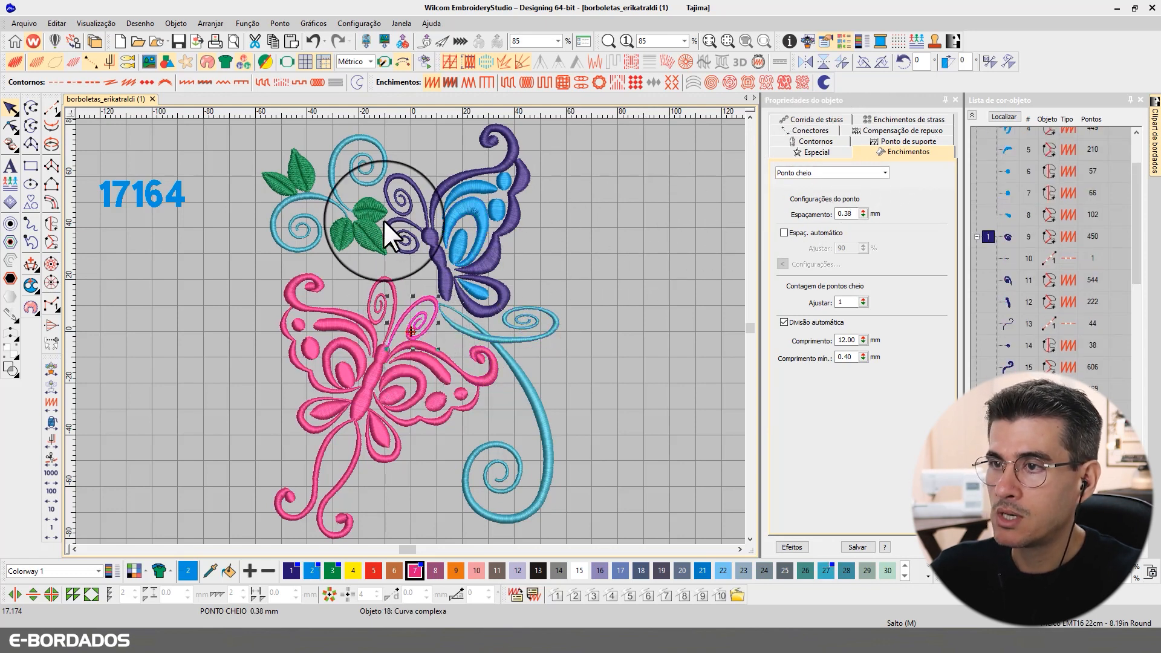
pyautogui.click(335, 191)
pyautogui.click(307, 198)
pyautogui.click(580, 227)
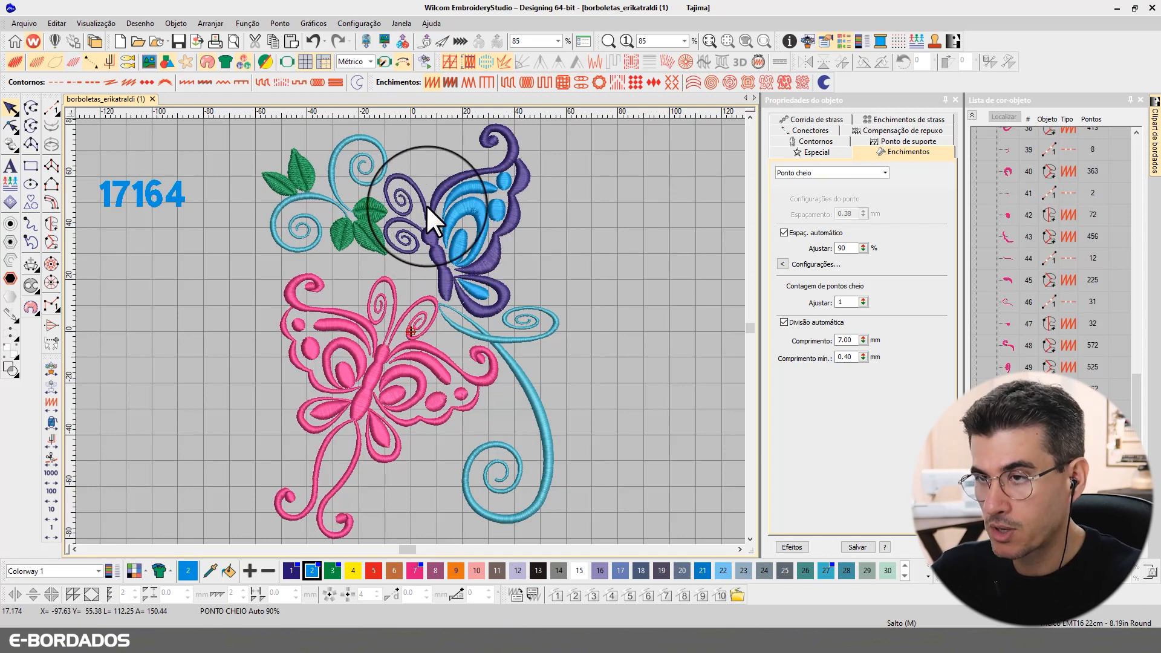
# Step: Zoom-box onto the upper butterfly's antennae and select the purple antenna swirl
pyautogui.press('b')
pyautogui.moveTo(250, 145); pyautogui.dragTo(609, 420)
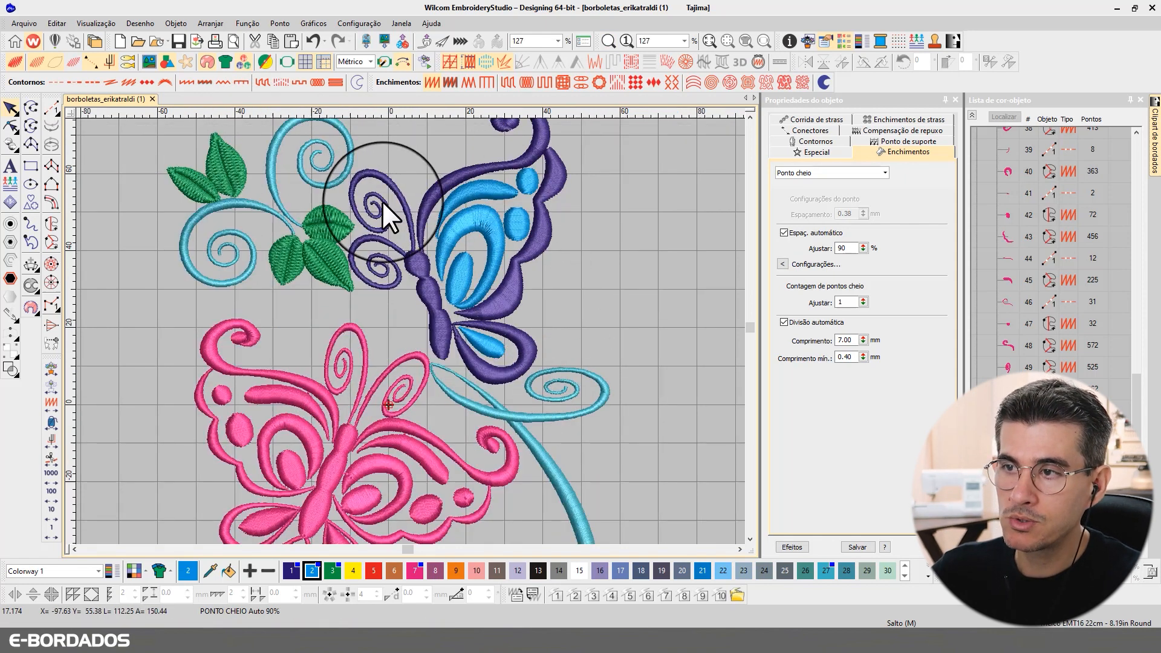
pyautogui.click(382, 200)
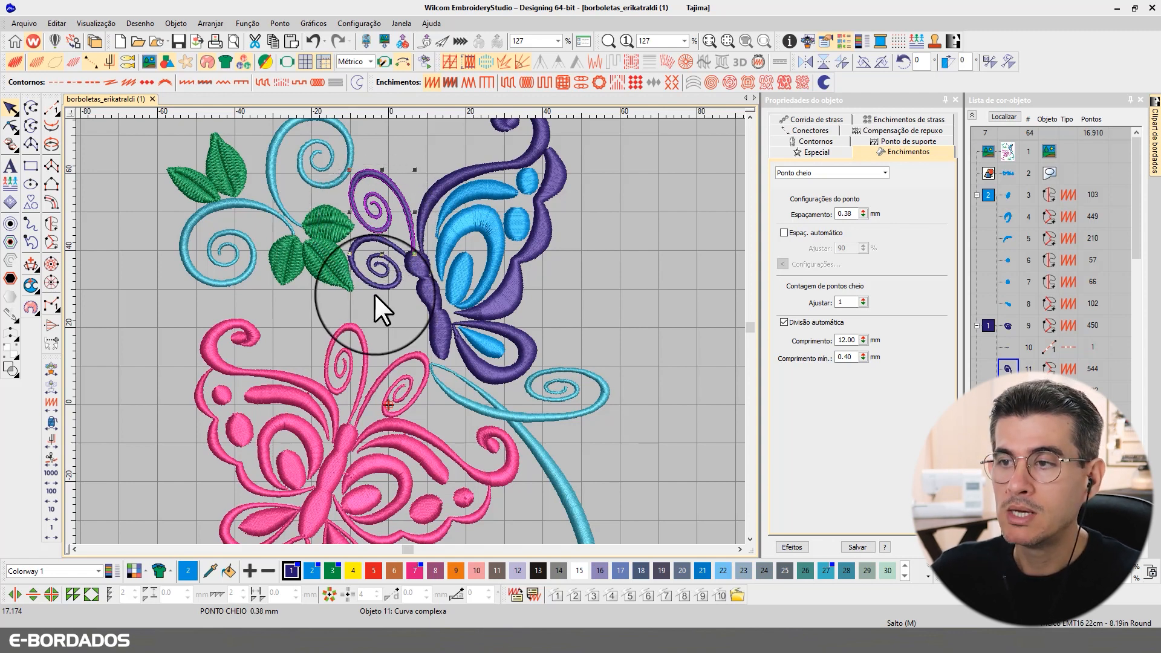
# Step: Select the nine thin swirls, pink antennae and pink wing pieces together in plain stitch view
pyautogui.keyDown('ctrl'); pyautogui.click(363, 276); pyautogui.keyUp('ctrl')
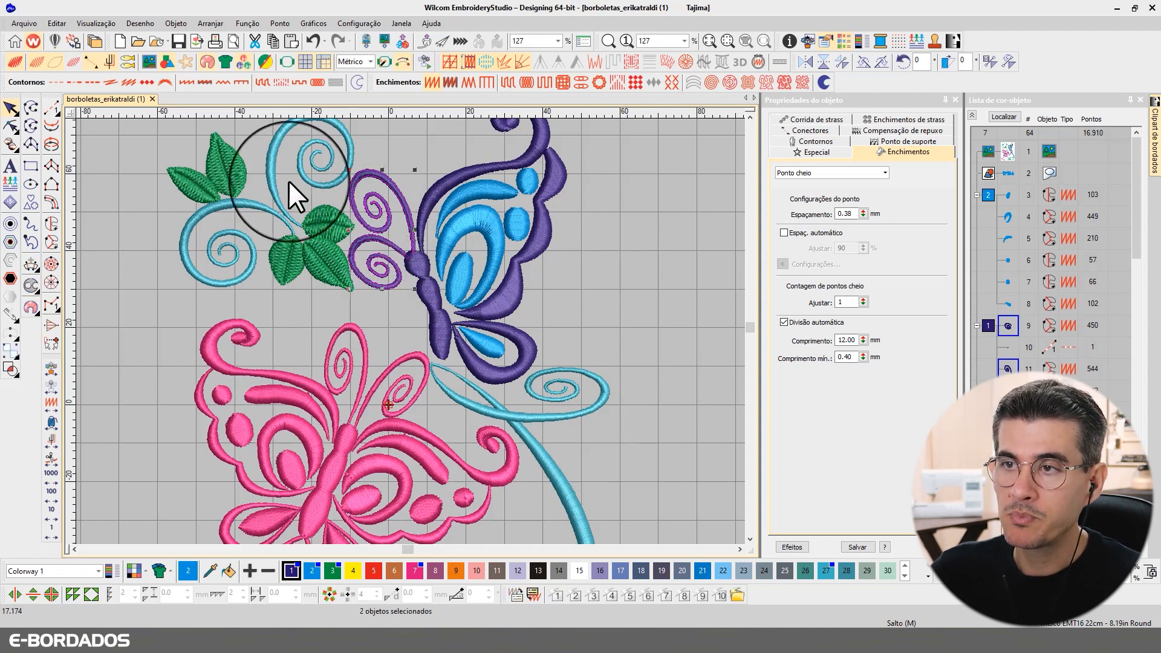
pyautogui.keyDown('ctrl'); pyautogui.click(273, 155); pyautogui.keyUp('ctrl')
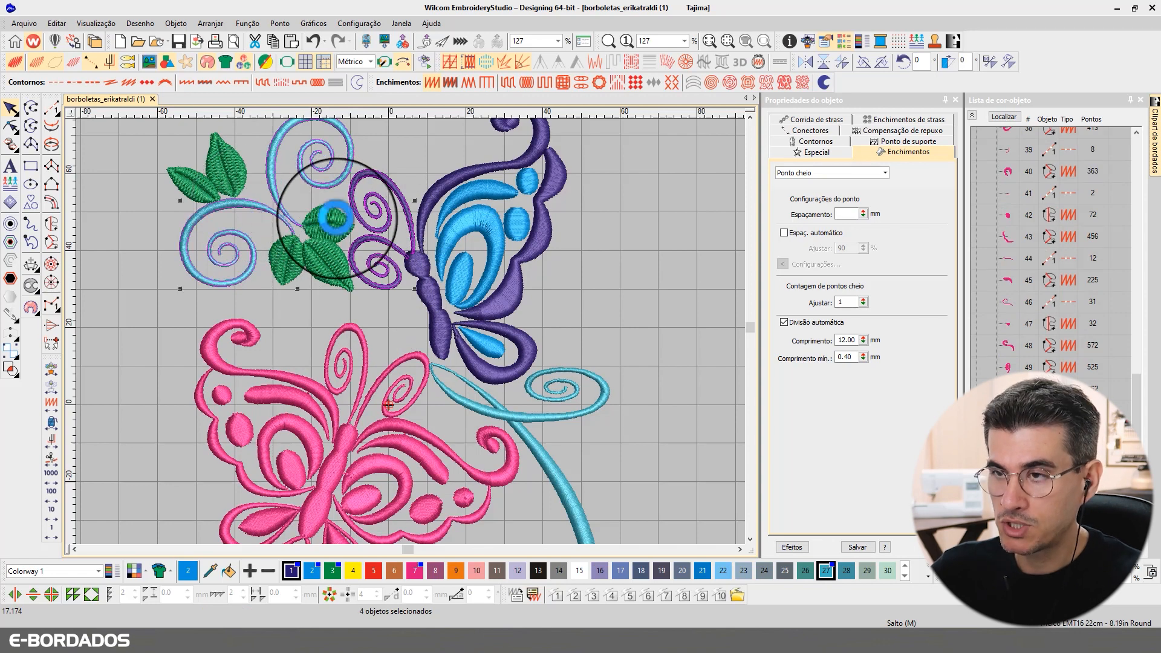
pyautogui.press('t')
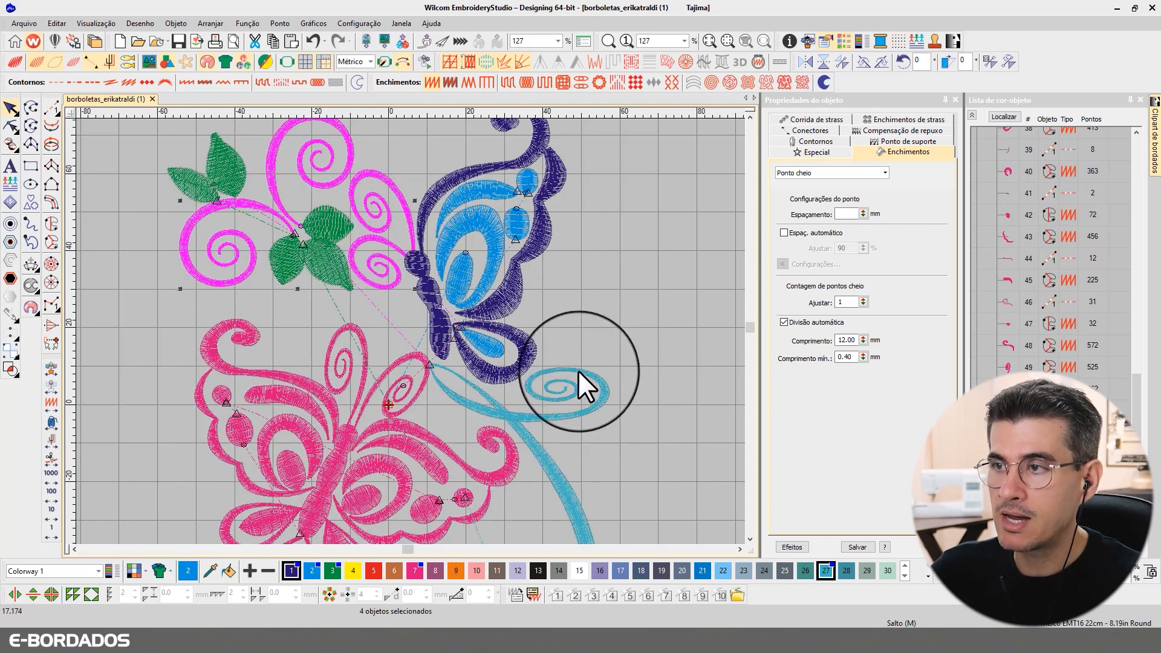
pyautogui.click(750, 115)
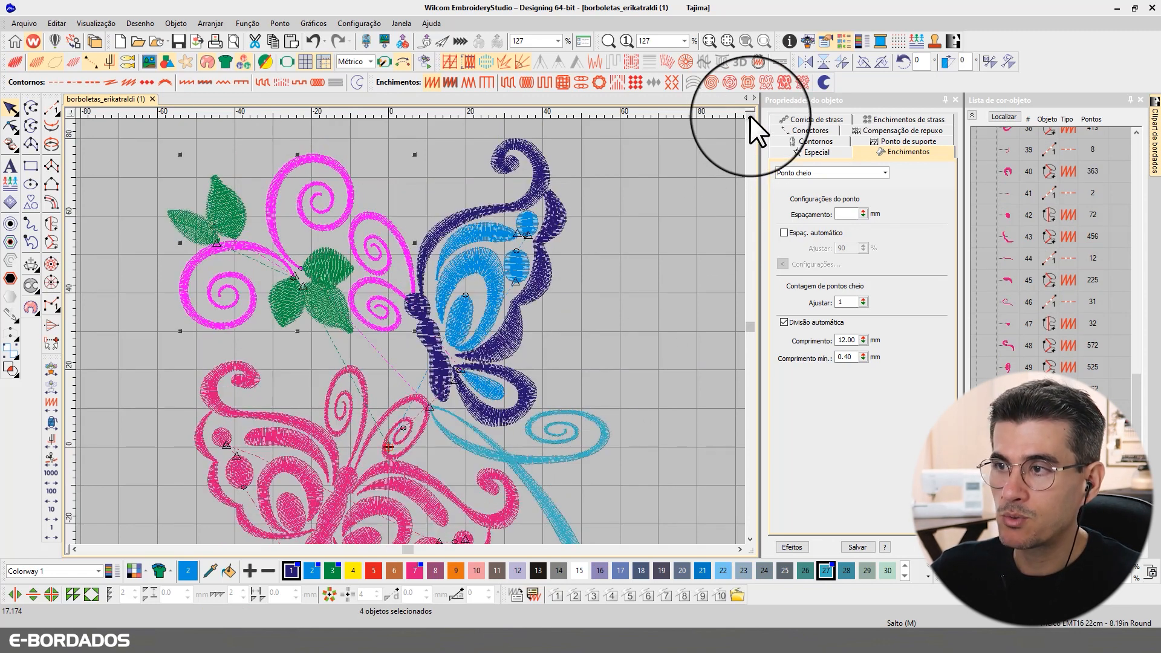
pyautogui.keyDown('ctrl'); pyautogui.click(585, 417); pyautogui.keyUp('ctrl')
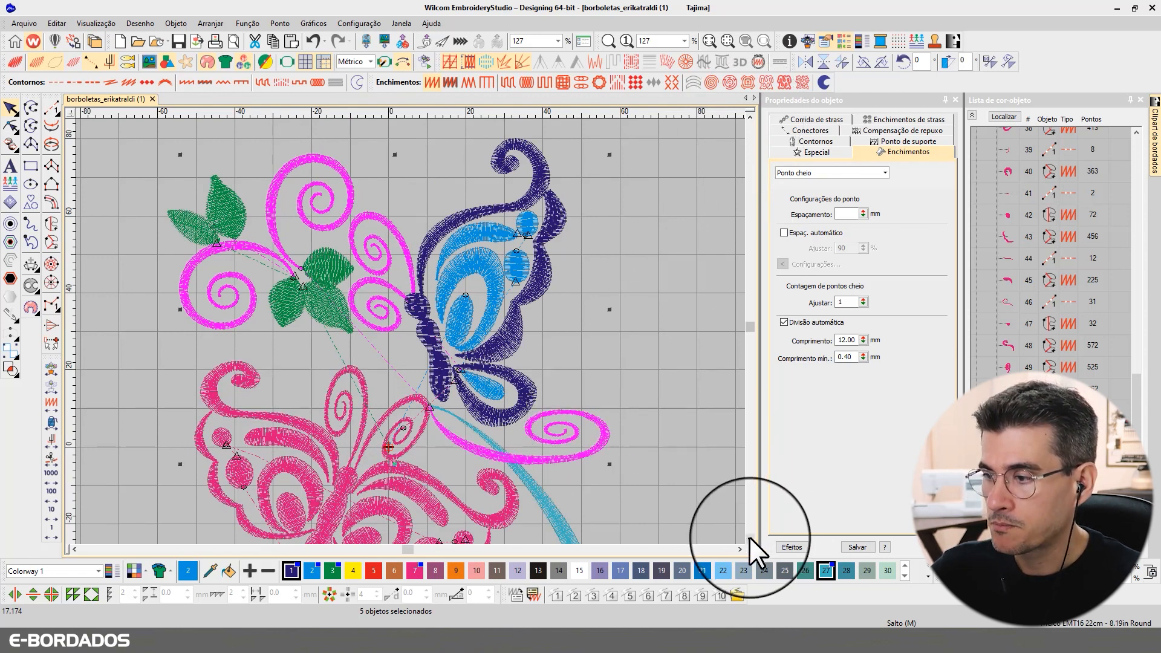
pyautogui.click(750, 538)
pyautogui.click(750, 538)
pyautogui.click(750, 537)
pyautogui.keyDown('ctrl'); pyautogui.click(373, 256); pyautogui.keyUp('ctrl')
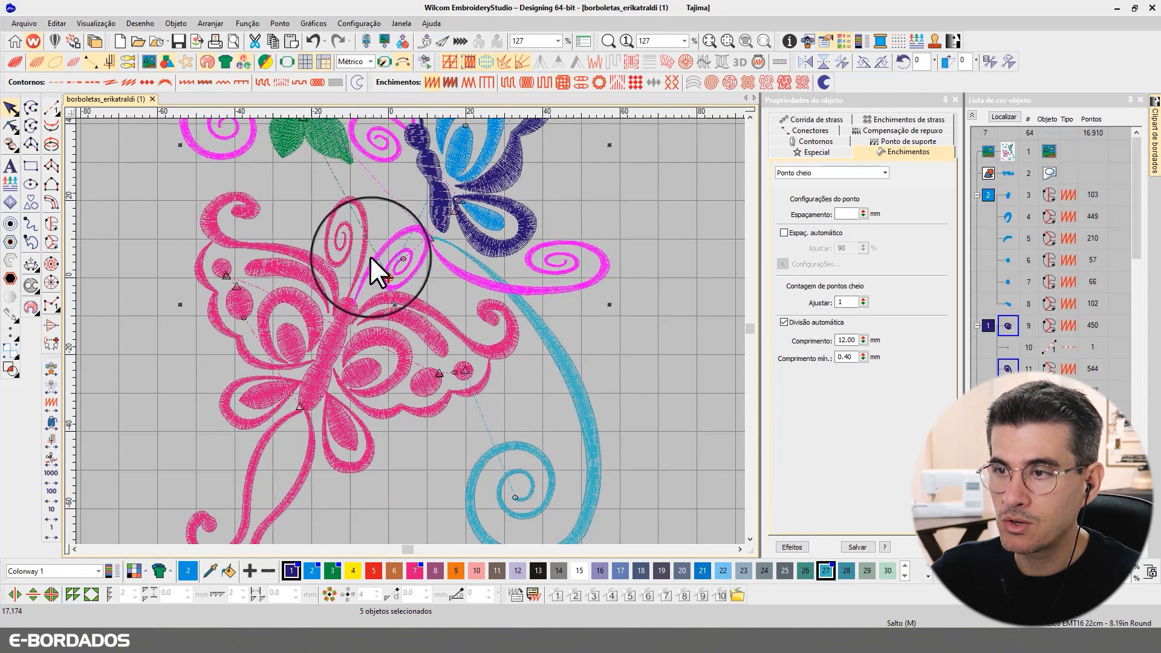
pyautogui.keyDown('ctrl'); pyautogui.click(362, 249); pyautogui.keyUp('ctrl')
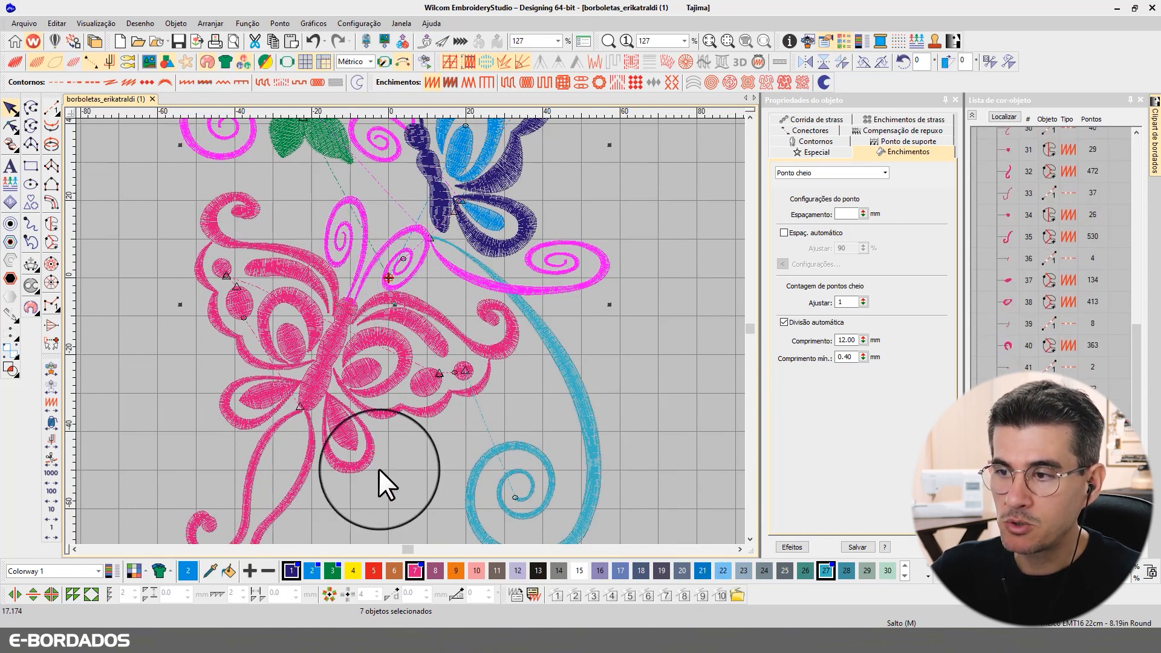
pyautogui.keyDown('ctrl'); pyautogui.click(361, 465); pyautogui.keyUp('ctrl')
pyautogui.keyDown('ctrl'); pyautogui.click(244, 422); pyautogui.keyUp('ctrl')
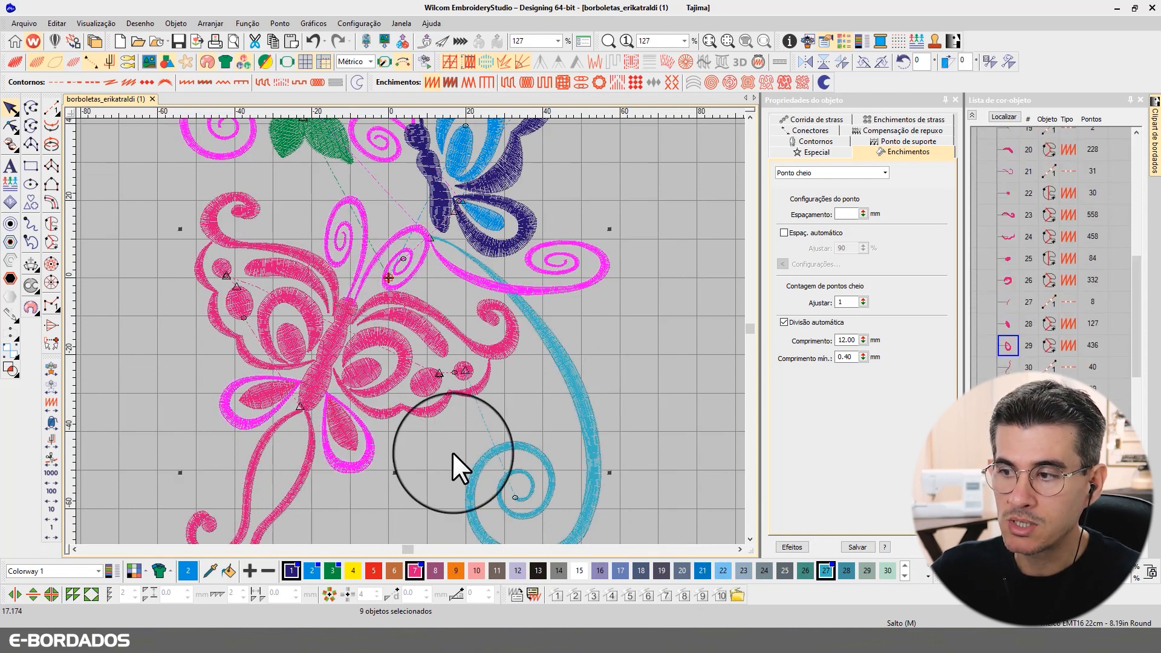
pyautogui.click(750, 538)
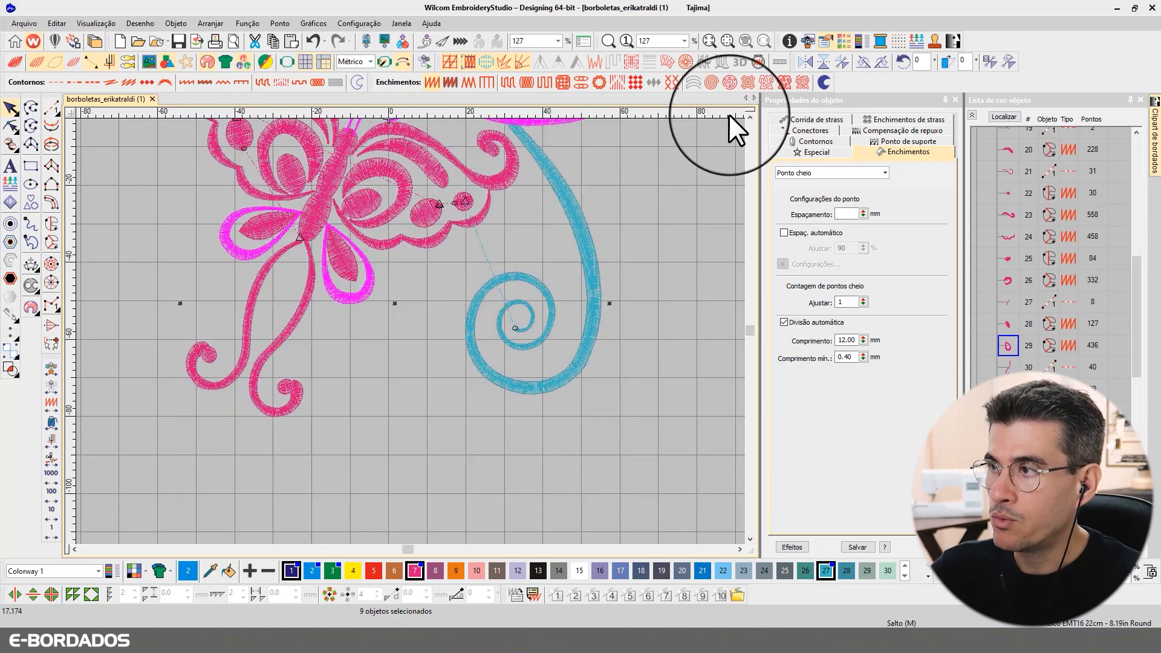
pyautogui.click(750, 116)
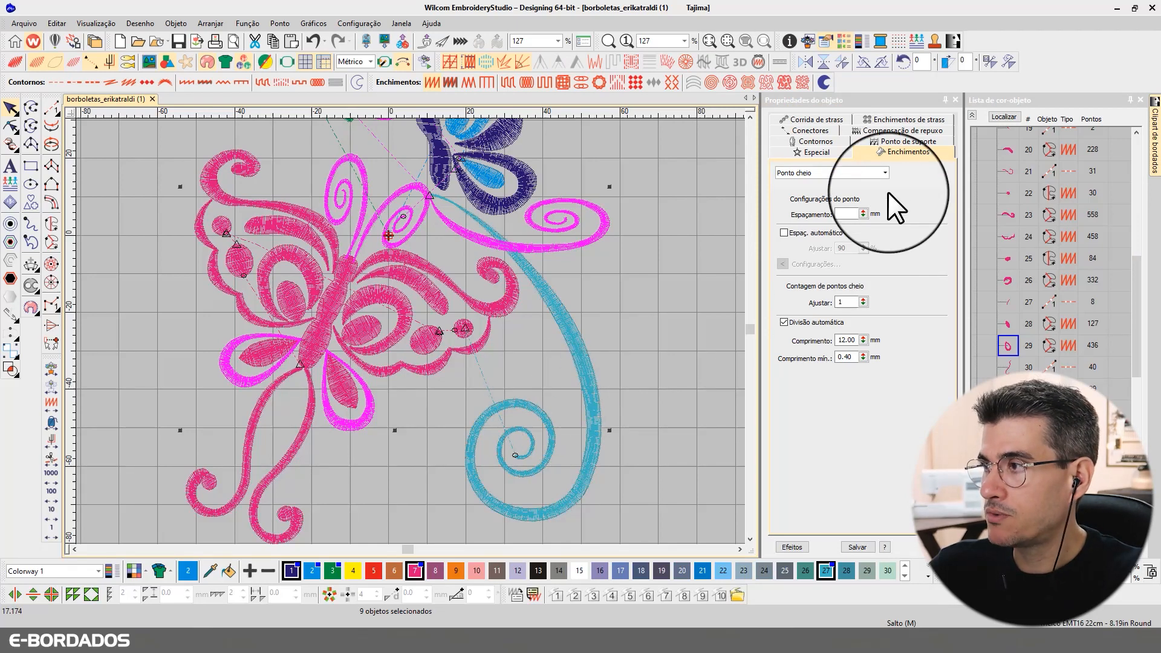
# Step: Uncheck Primeiro ponto de suporte for the nine objects, bringing the design to 16,308 stitches
pyautogui.click(890, 140)
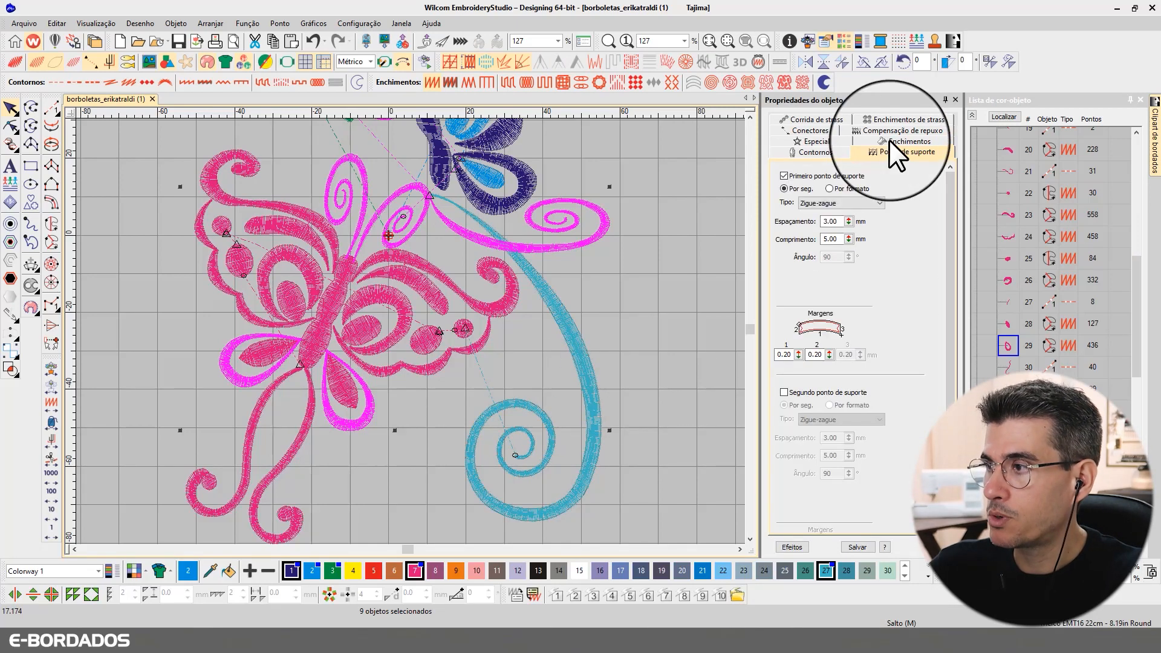
pyautogui.click(784, 175)
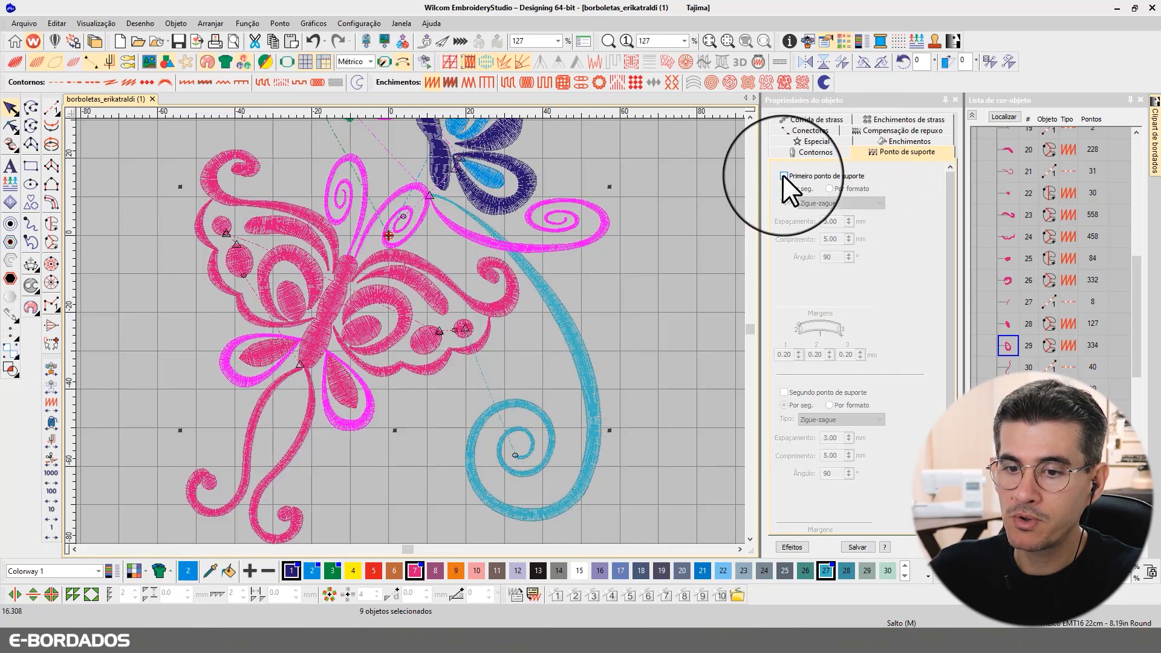
pyautogui.click(707, 141)
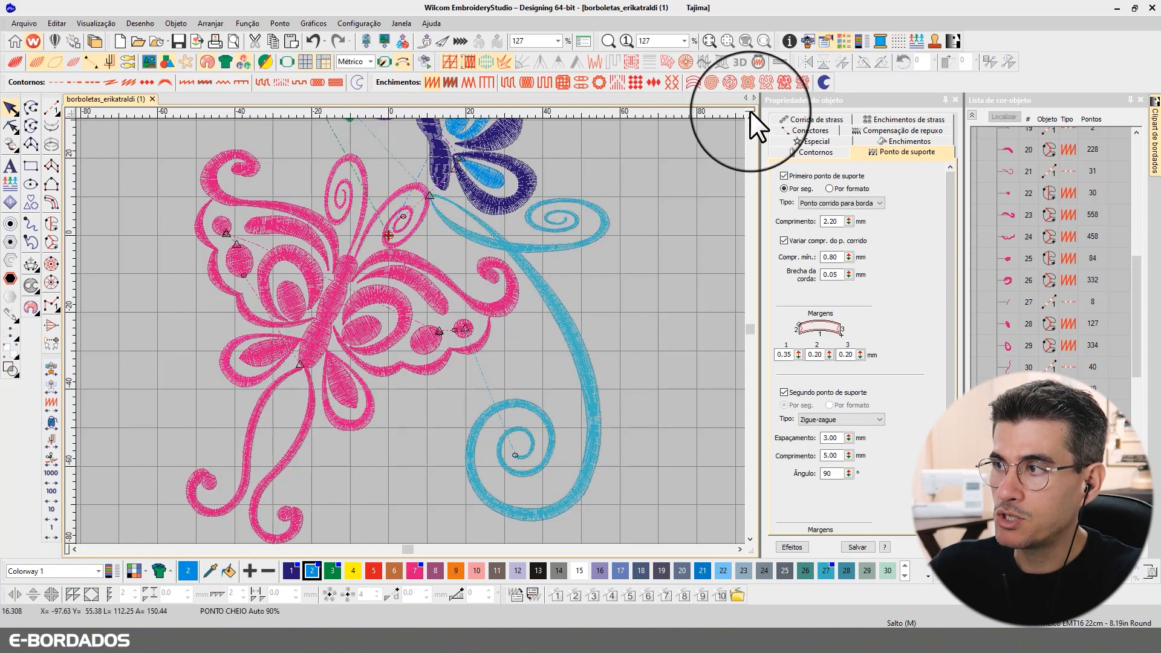
pyautogui.click(750, 116)
pyautogui.click(750, 116)
pyautogui.click(750, 115)
pyautogui.click(750, 116)
pyautogui.click(750, 115)
pyautogui.scroll(-3, 407, 263)
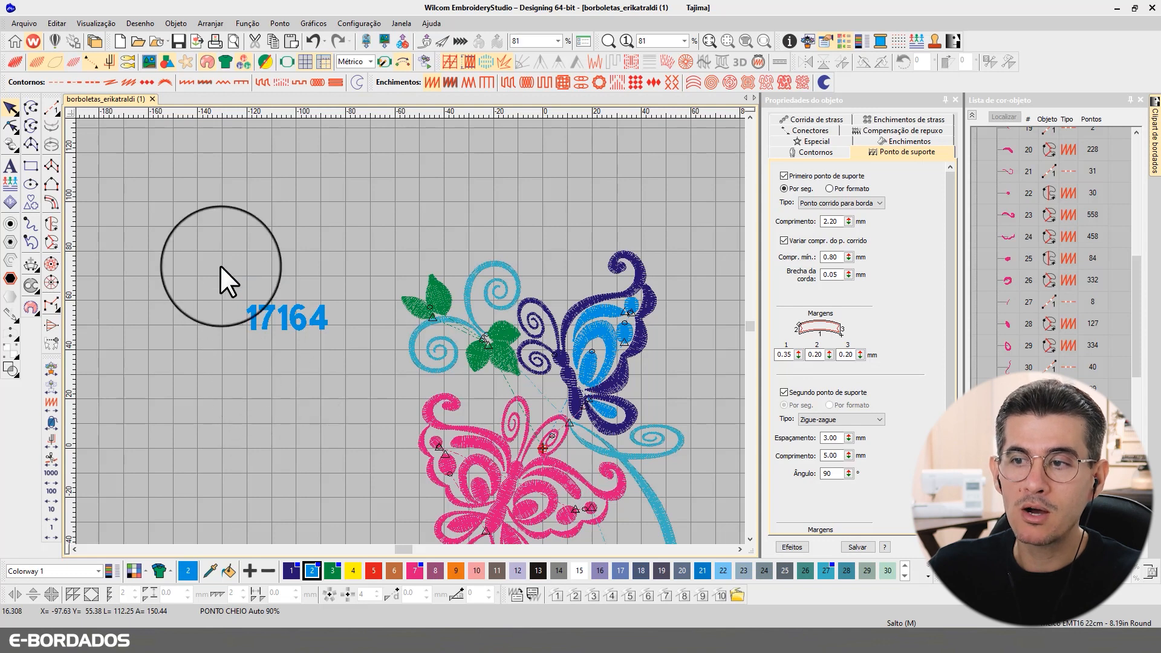
pyautogui.click(305, 311)
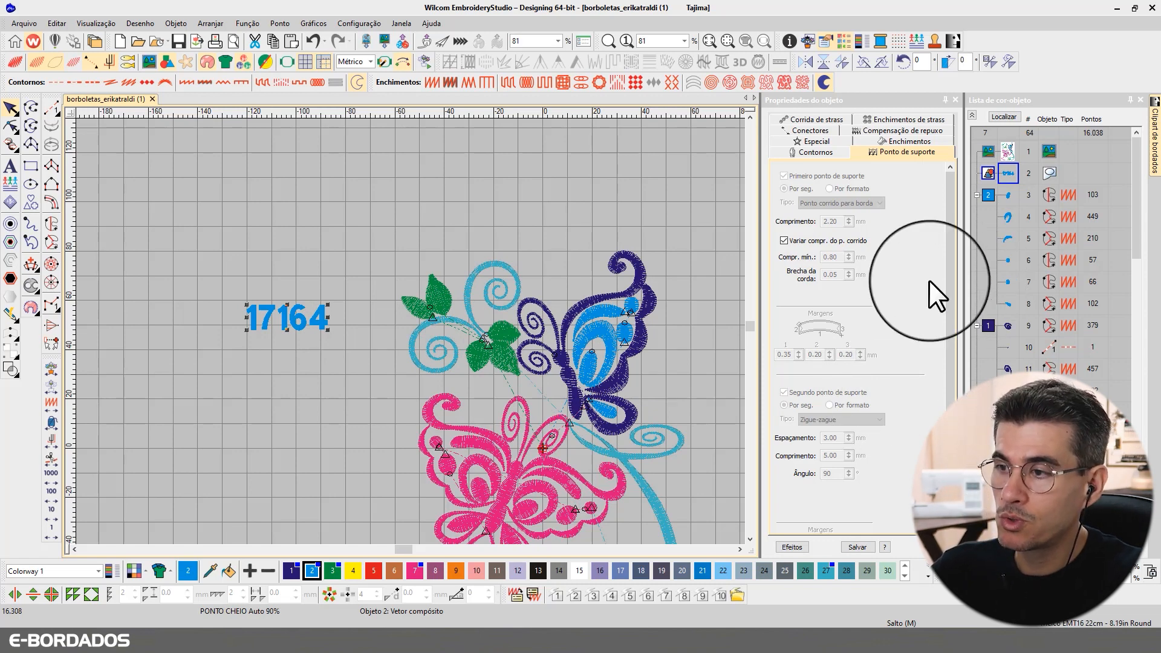
# Step: Zoom in with TrueView and check the wing pieces' fill: 90% auto spacing, 7.00 mm auto-split
pyautogui.click(749, 539)
pyautogui.click(749, 539)
pyautogui.click(694, 244)
pyautogui.press('z')
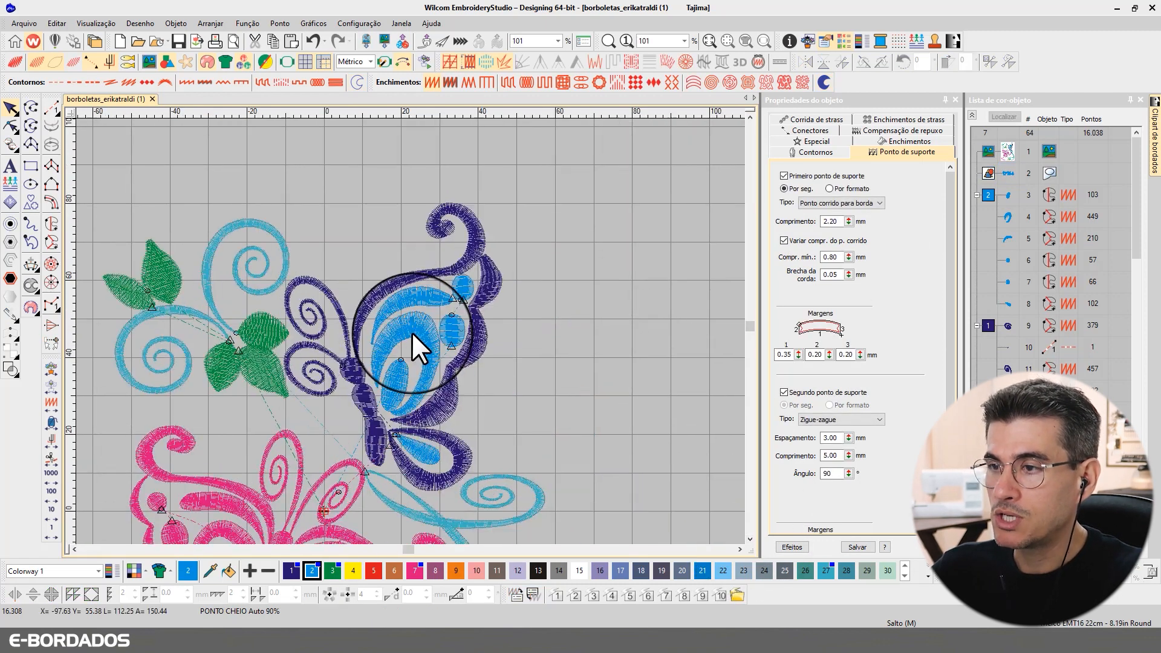
pyautogui.press('t')
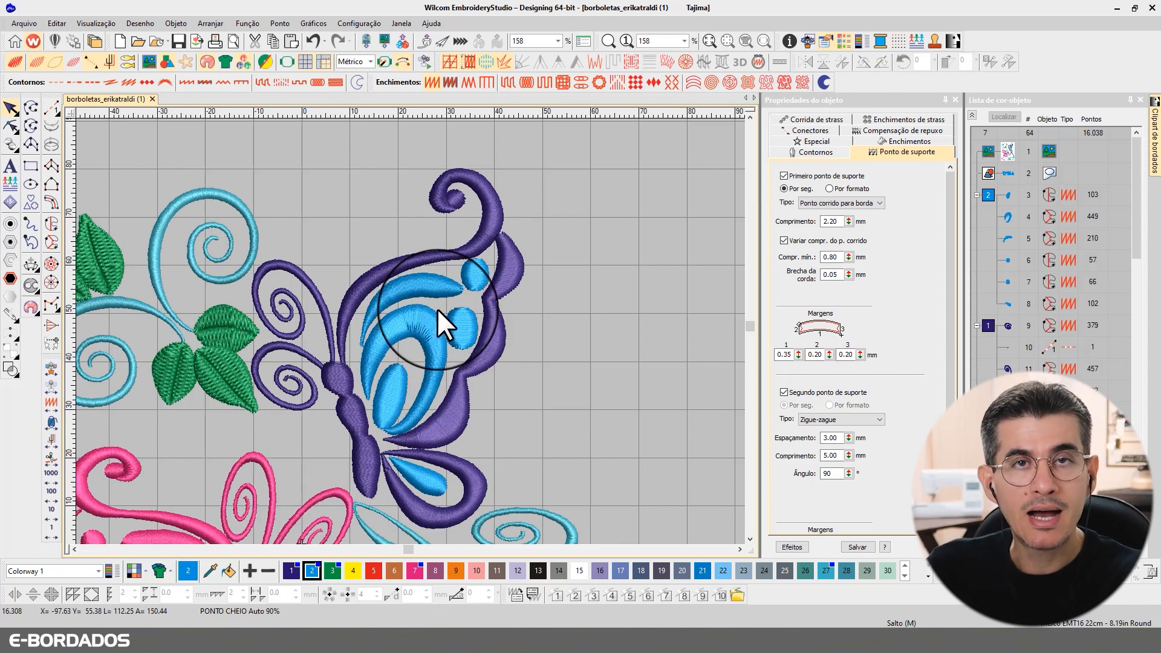
pyautogui.click(415, 315)
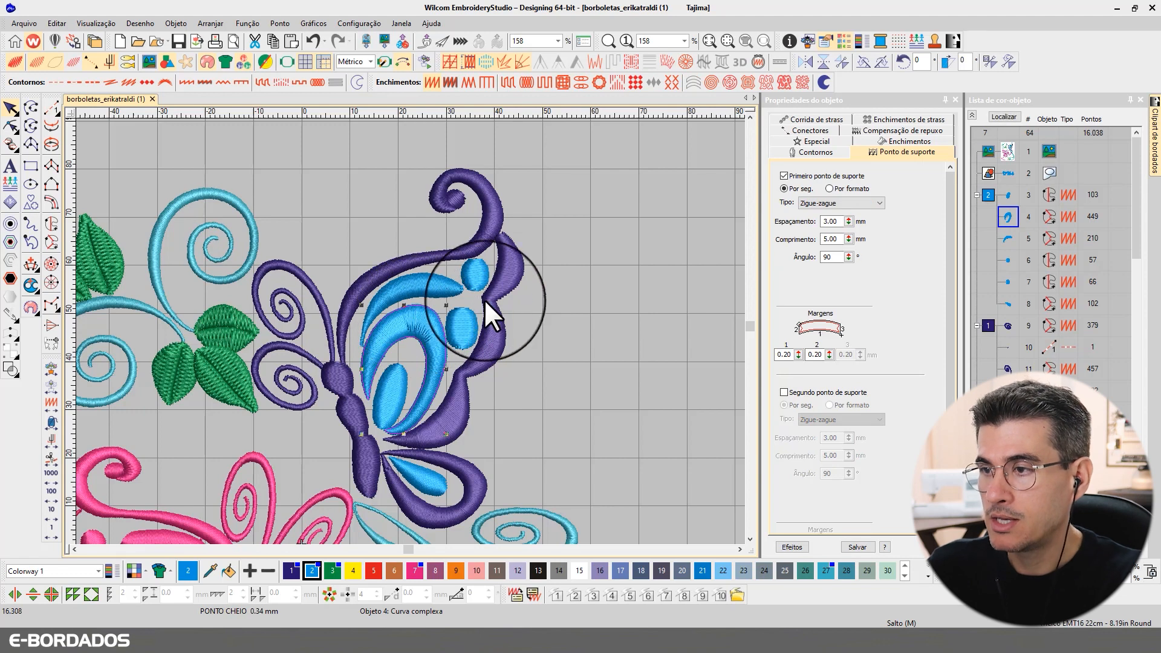
pyautogui.click(512, 281)
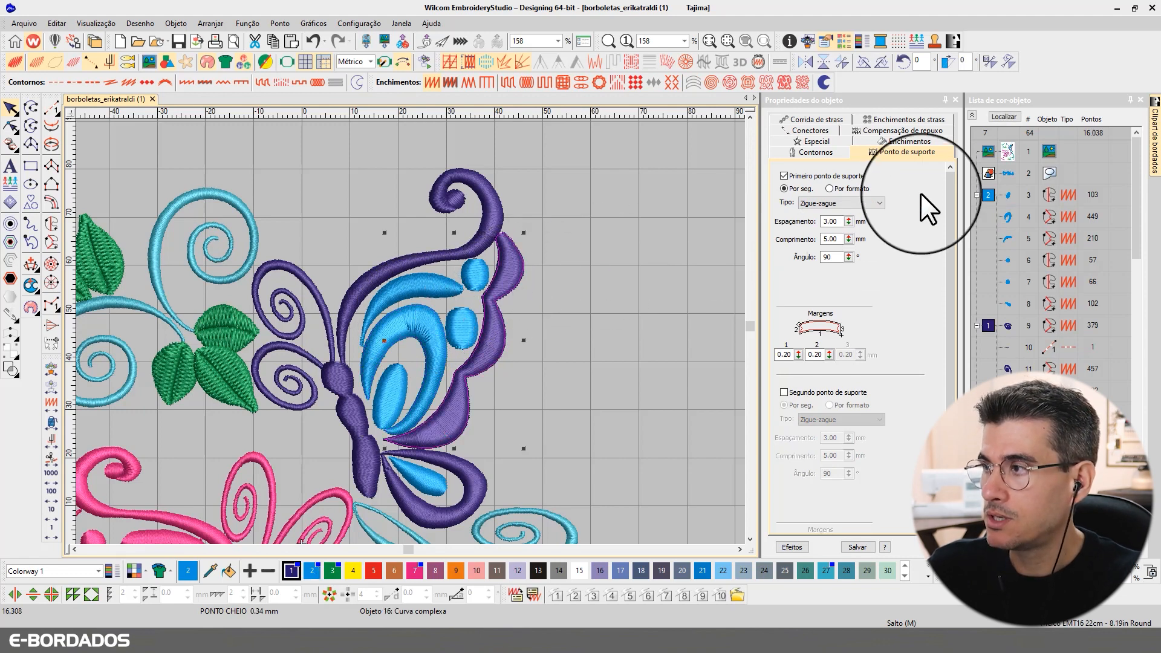
pyautogui.click(897, 138)
pyautogui.click(460, 321)
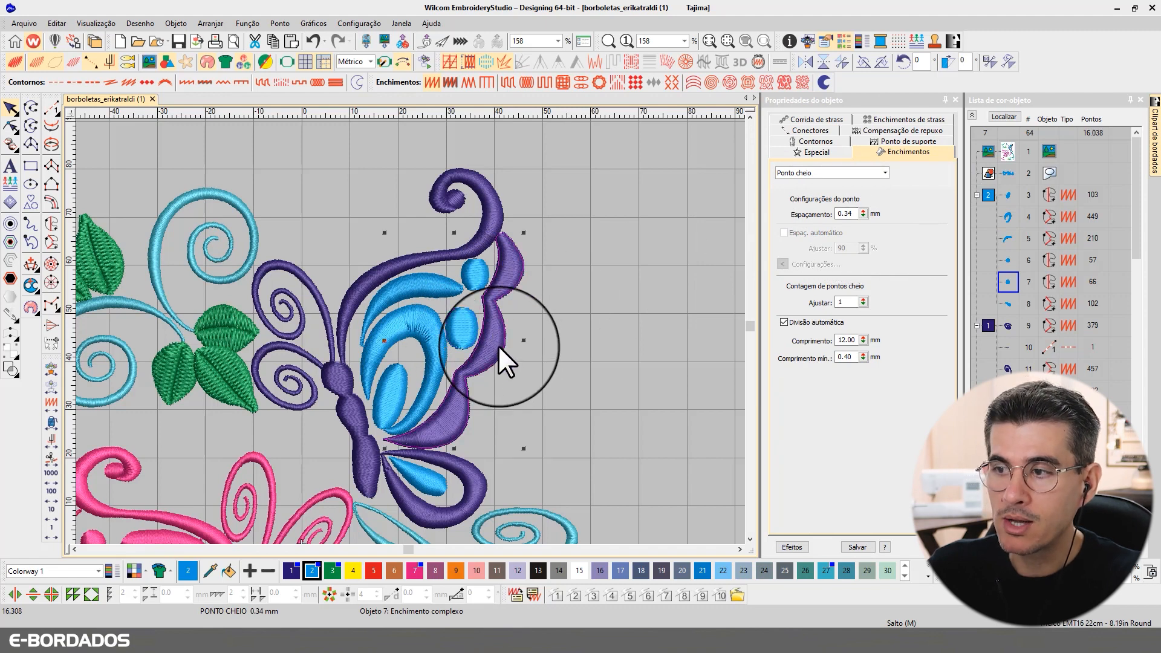
pyautogui.click(442, 340)
# Step: Return to plain stitch display, deselect, and start measuring across the purple wing
pyautogui.press('t')
pyautogui.press('t')
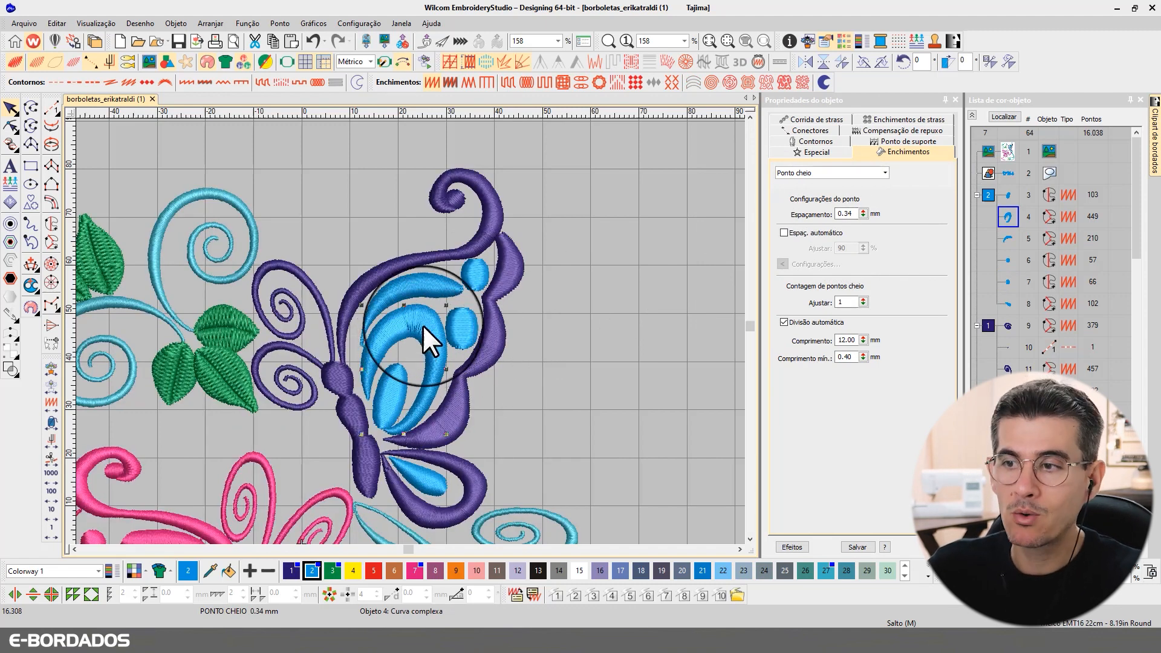
pyautogui.click(566, 356)
pyautogui.press('m')
pyautogui.click(434, 414)
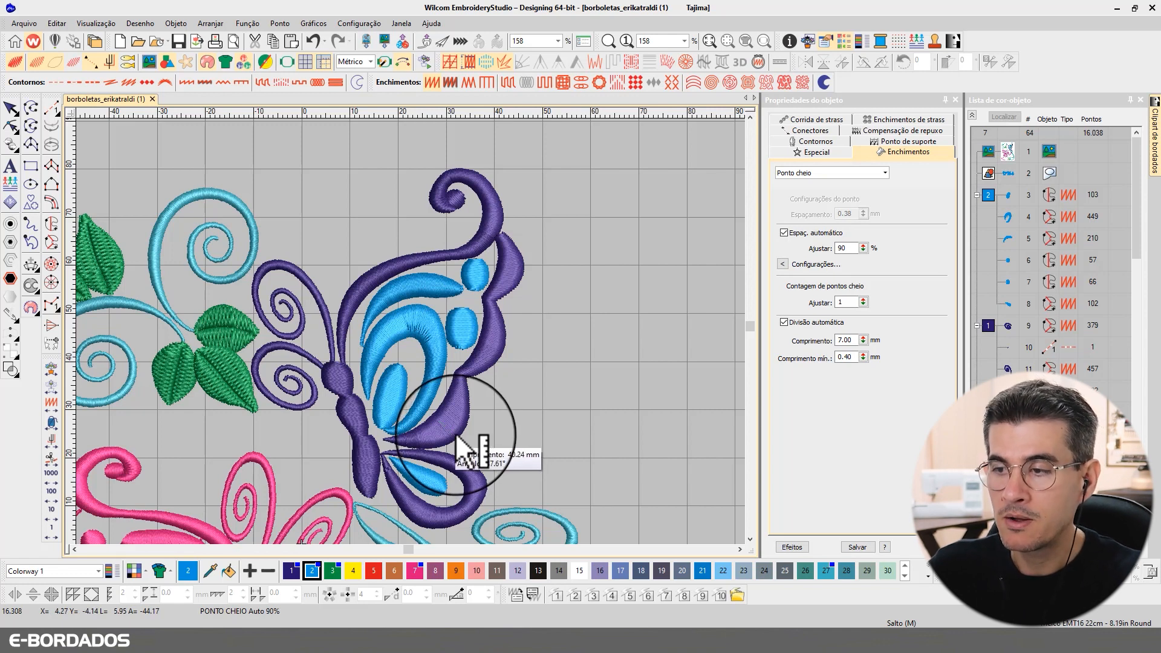
# Step: Measure the purple and blue wing pieces, each about 7 mm wide, then return to the Select tool
pyautogui.scroll(2, 445, 441)
pyautogui.click(399, 310)
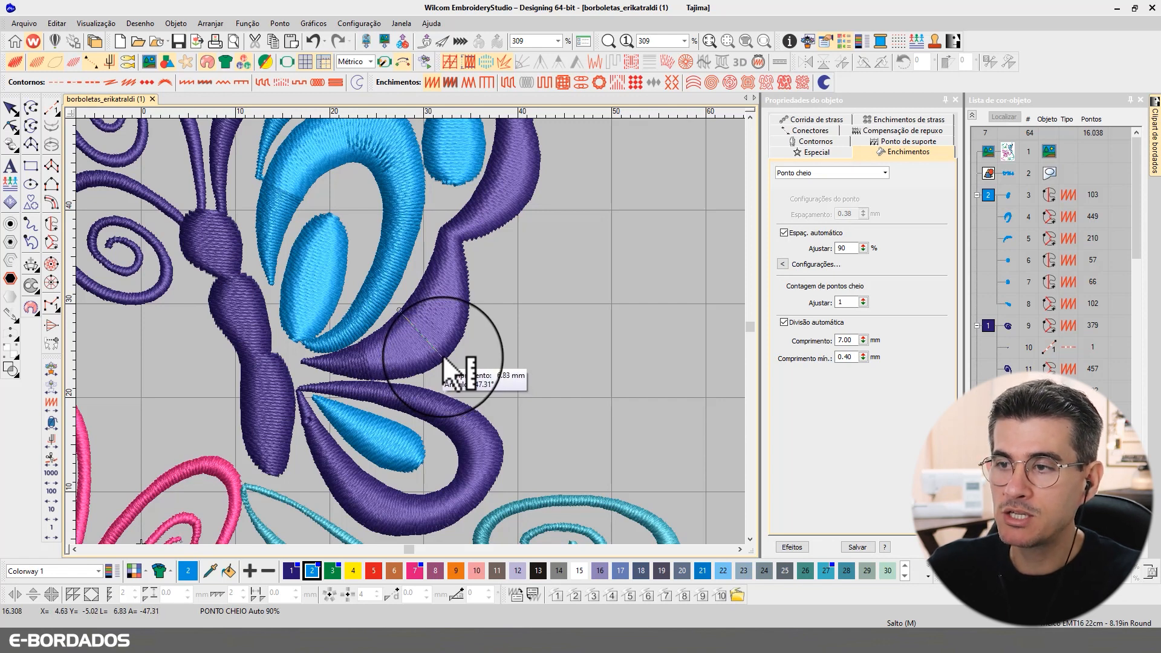
pyautogui.scroll(2, 389, 128)
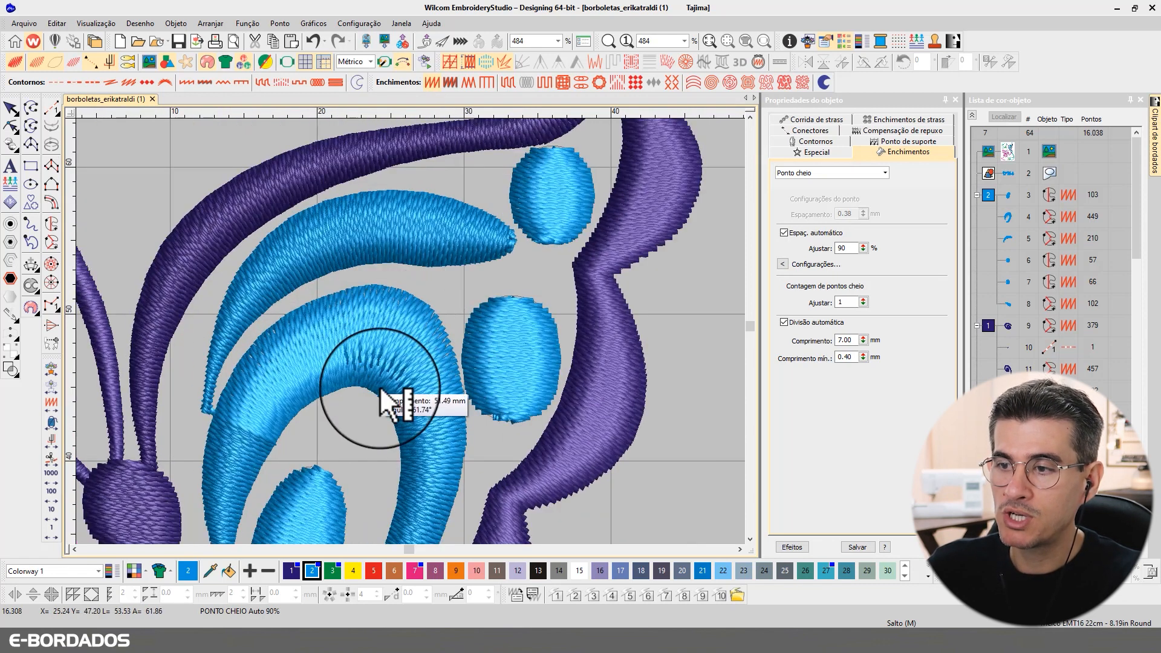
pyautogui.moveTo(371, 392); pyautogui.dragTo(378, 311)
pyautogui.scroll(-7, 427, 344)
pyautogui.click(10, 108)
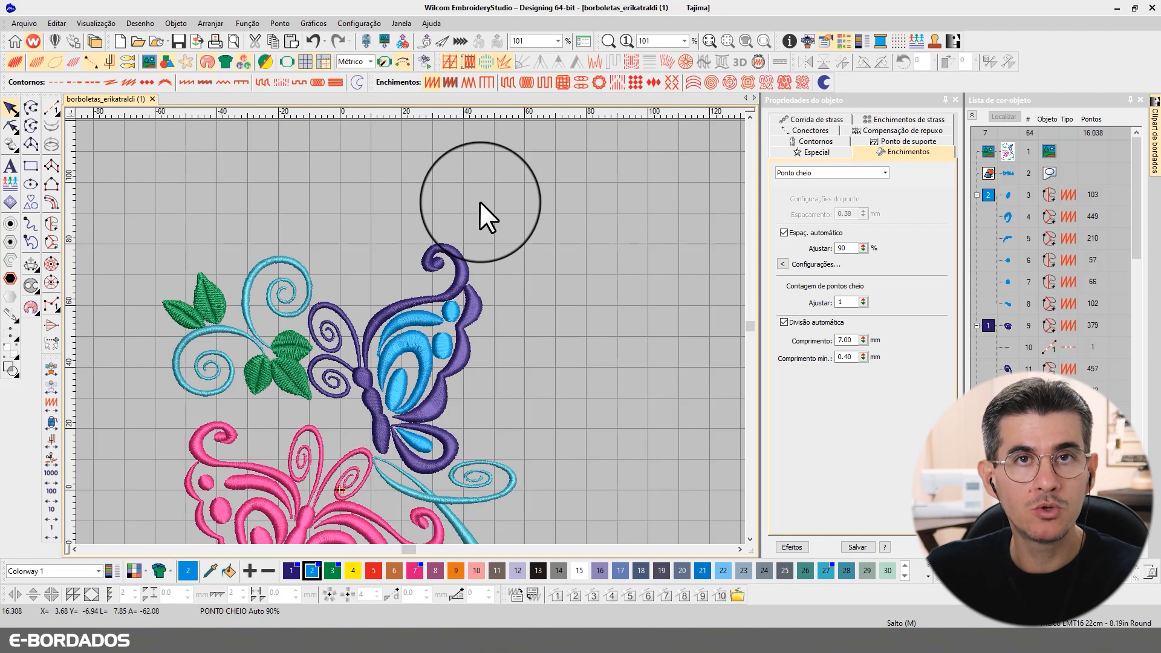
# Step: Select the large blue wing and highlight its 0.34 mm Espaçamento value in Enchimentos
pyautogui.click(421, 345)
pyautogui.moveTo(845, 212); pyautogui.dragTo(861, 217)
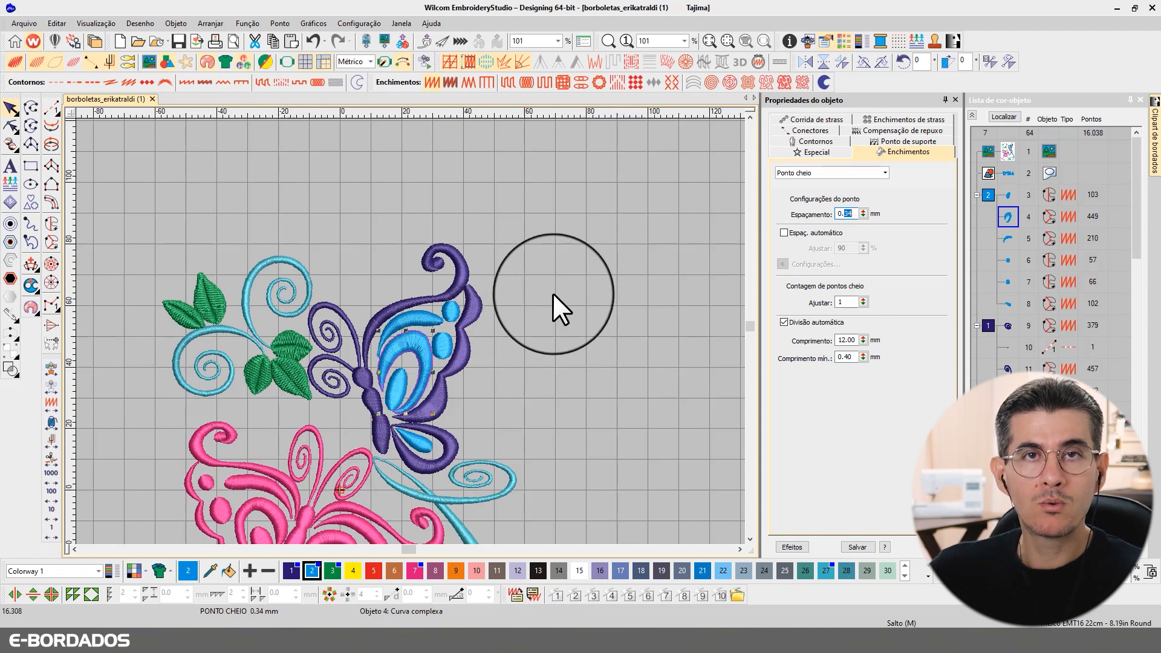
# Step: Apply the new spacing, fit the design, and start selecting with the upper butterfly's purple wing
pyautogui.click(498, 300)
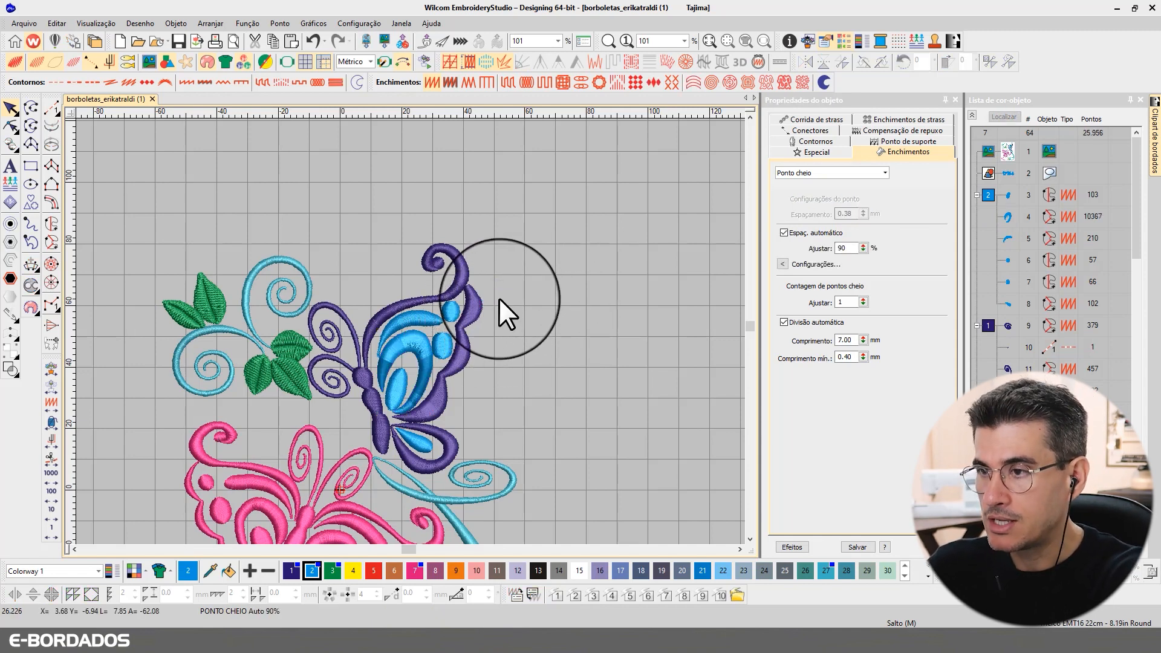
pyautogui.press('0')
pyautogui.scroll(1, 544, 264)
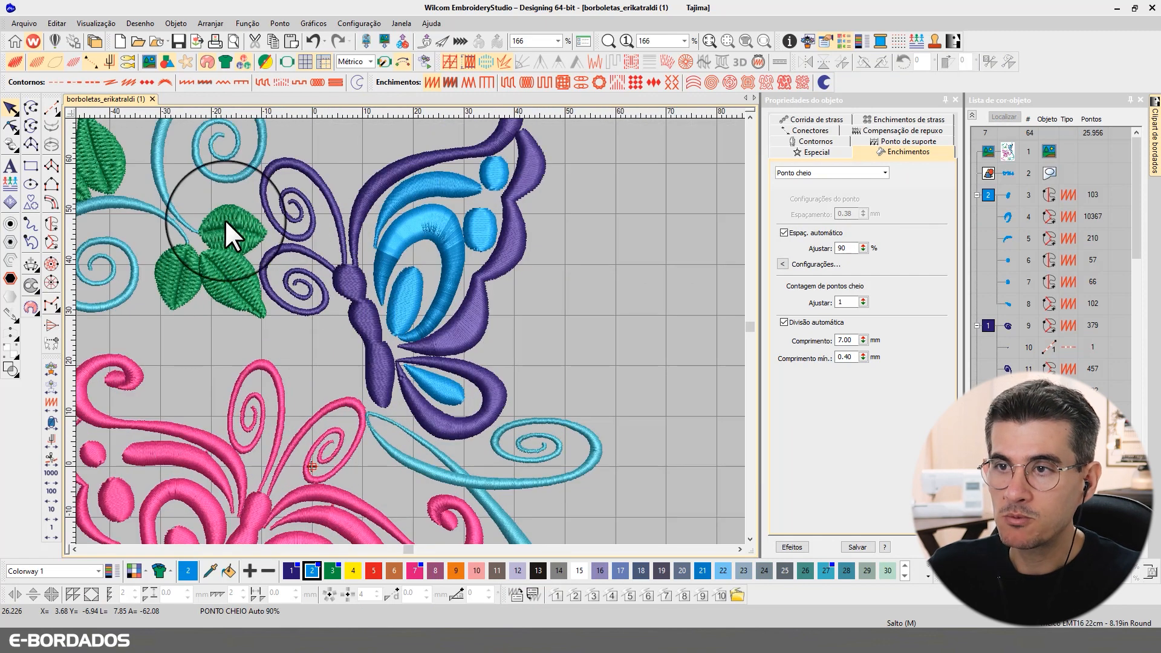
pyautogui.click(215, 182)
pyautogui.click(509, 240)
pyautogui.press('t')
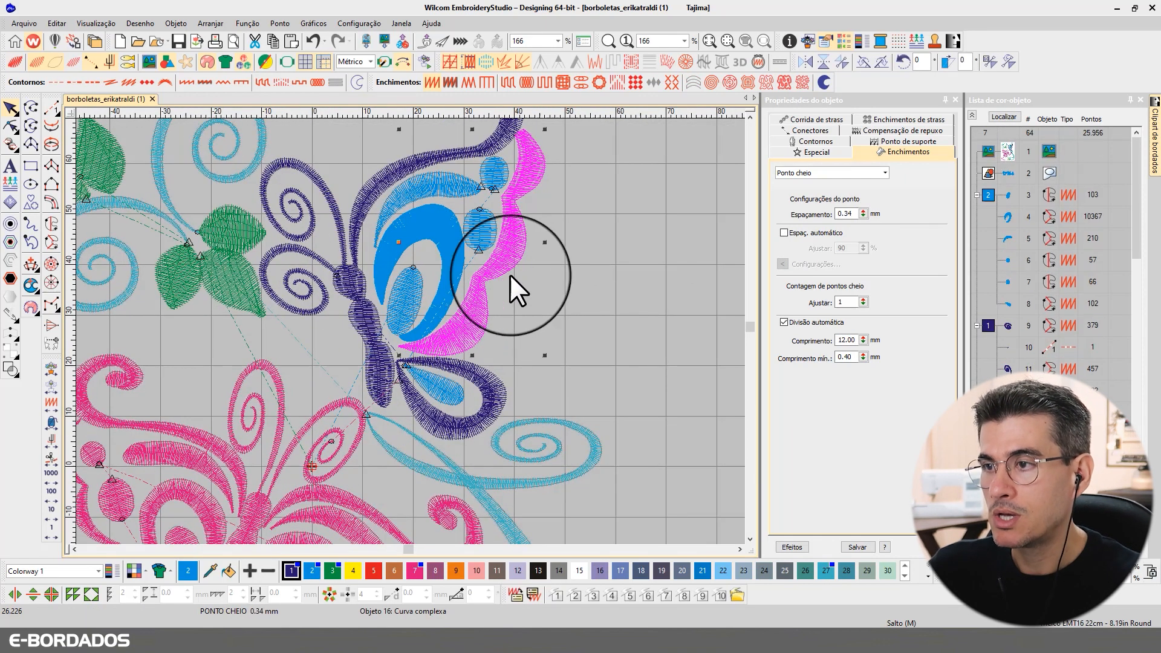
# Step: Add the blue wing shapes, wing arcs, outlines, body and remaining fills until 11 objects are selected
pyautogui.keyDown('ctrl'); pyautogui.click(445, 228); pyautogui.keyUp('ctrl')
pyautogui.keyDown('ctrl'); pyautogui.click(477, 228); pyautogui.keyUp('ctrl')
pyautogui.keyDown('ctrl'); pyautogui.click(491, 176); pyautogui.keyUp('ctrl')
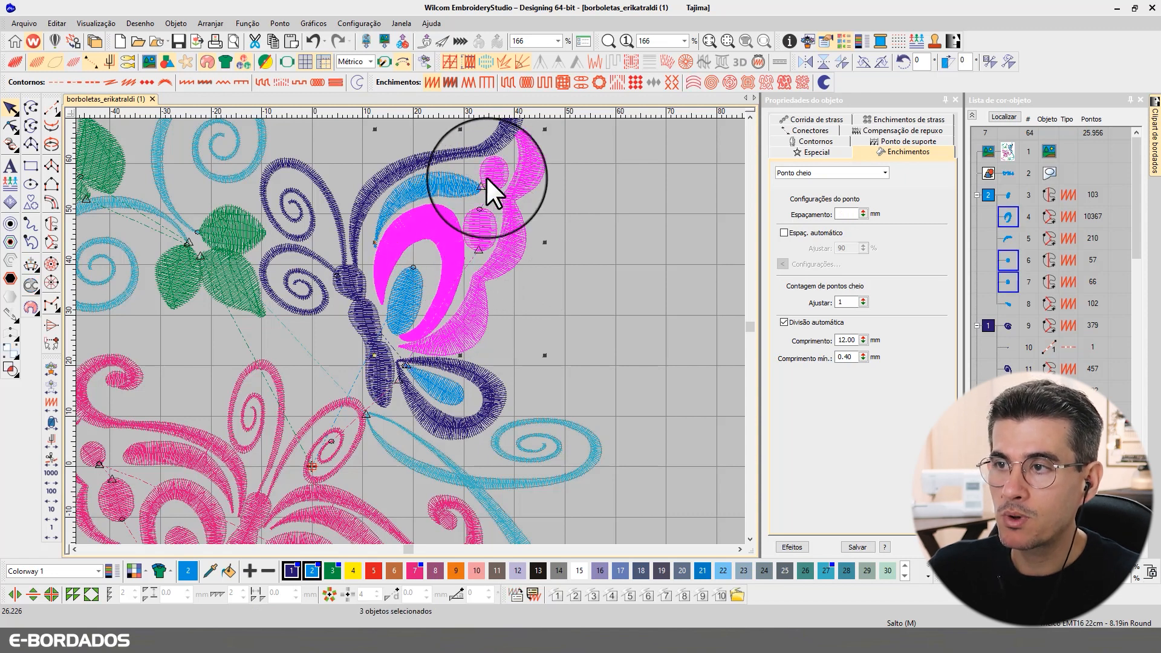
pyautogui.keyDown('ctrl'); pyautogui.click(443, 184); pyautogui.keyUp('ctrl')
pyautogui.keyDown('ctrl'); pyautogui.click(425, 160); pyautogui.keyUp('ctrl')
pyautogui.keyDown('ctrl'); pyautogui.click(370, 204); pyautogui.keyUp('ctrl')
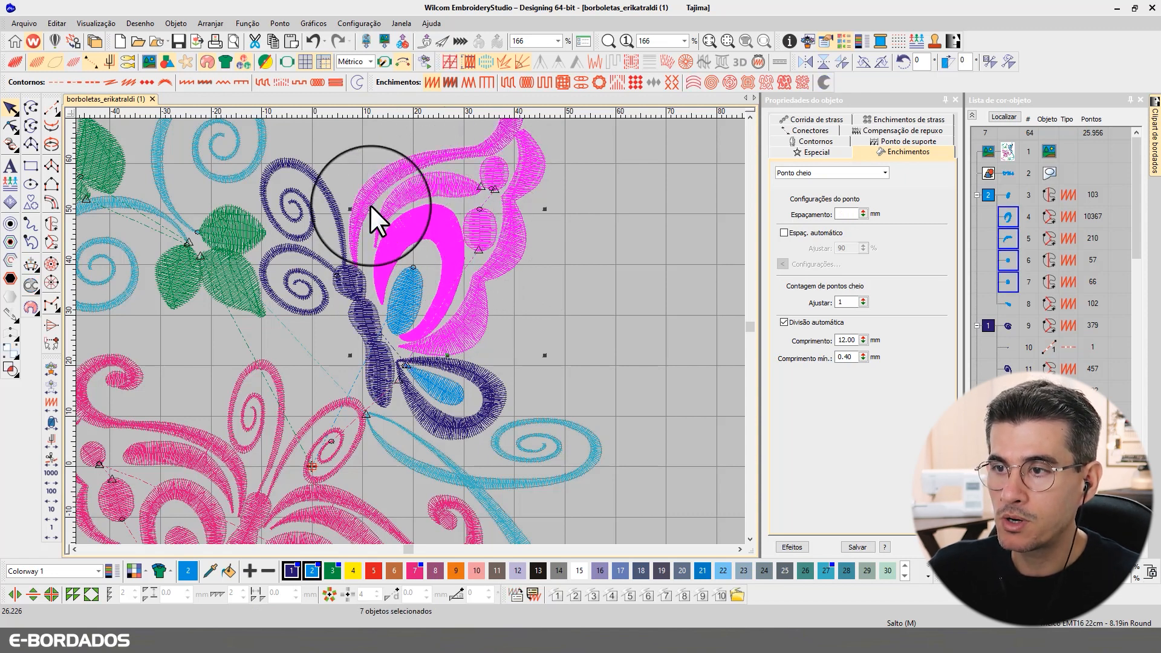
pyautogui.keyDown('ctrl'); pyautogui.click(358, 290); pyautogui.keyUp('ctrl')
pyautogui.keyDown('ctrl'); pyautogui.click(471, 378); pyautogui.keyUp('ctrl')
pyautogui.keyDown('ctrl'); pyautogui.click(417, 329); pyautogui.keyUp('ctrl')
pyautogui.keyDown('ctrl'); pyautogui.click(438, 393); pyautogui.keyUp('ctrl')
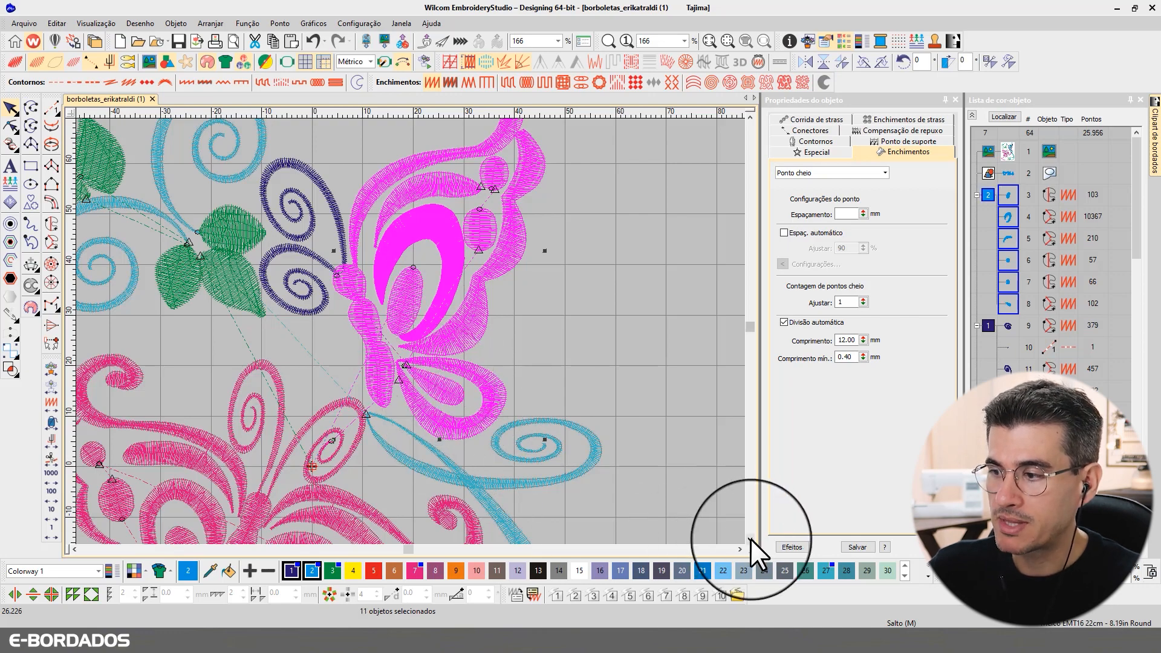
pyautogui.click(751, 539)
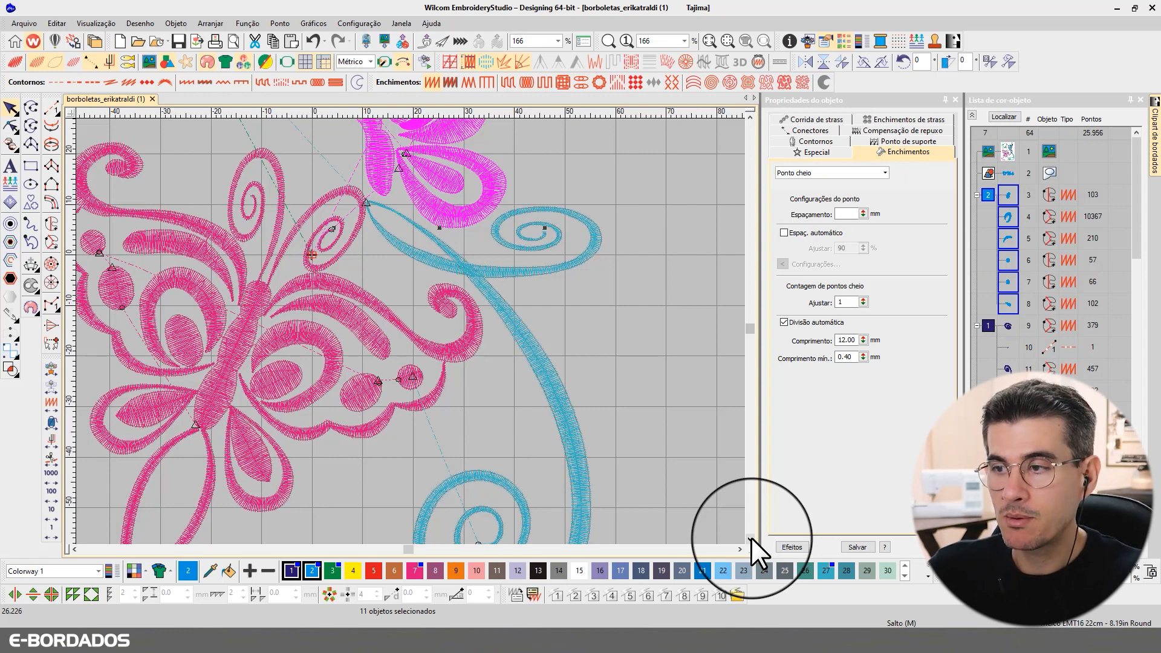
# Step: Add the pink butterfly's swirl, wing bands, rings, oval, circle, teardrop and body to the selection
pyautogui.keyDown('ctrl'); pyautogui.click(401, 349); pyautogui.keyUp('ctrl')
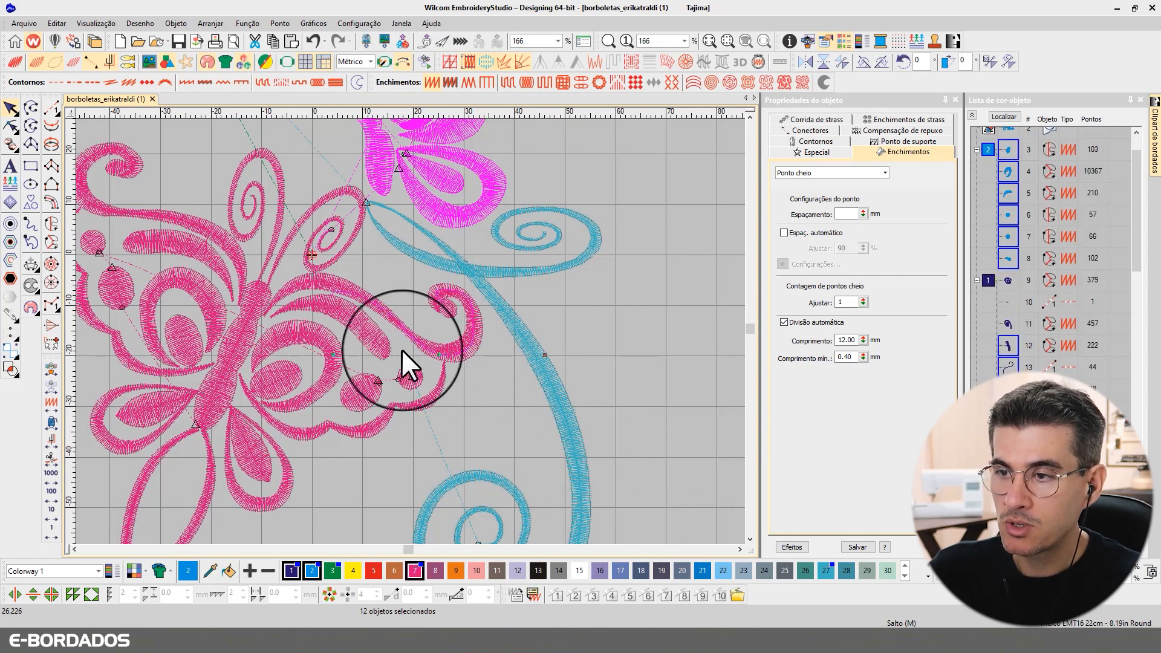
pyautogui.keyDown('ctrl'); pyautogui.click(382, 316); pyautogui.keyUp('ctrl')
pyautogui.keyDown('ctrl'); pyautogui.click(360, 318); pyautogui.keyUp('ctrl')
pyautogui.keyDown('ctrl'); pyautogui.click(331, 347); pyautogui.keyUp('ctrl')
pyautogui.keyDown('ctrl'); pyautogui.click(288, 375); pyautogui.keyUp('ctrl')
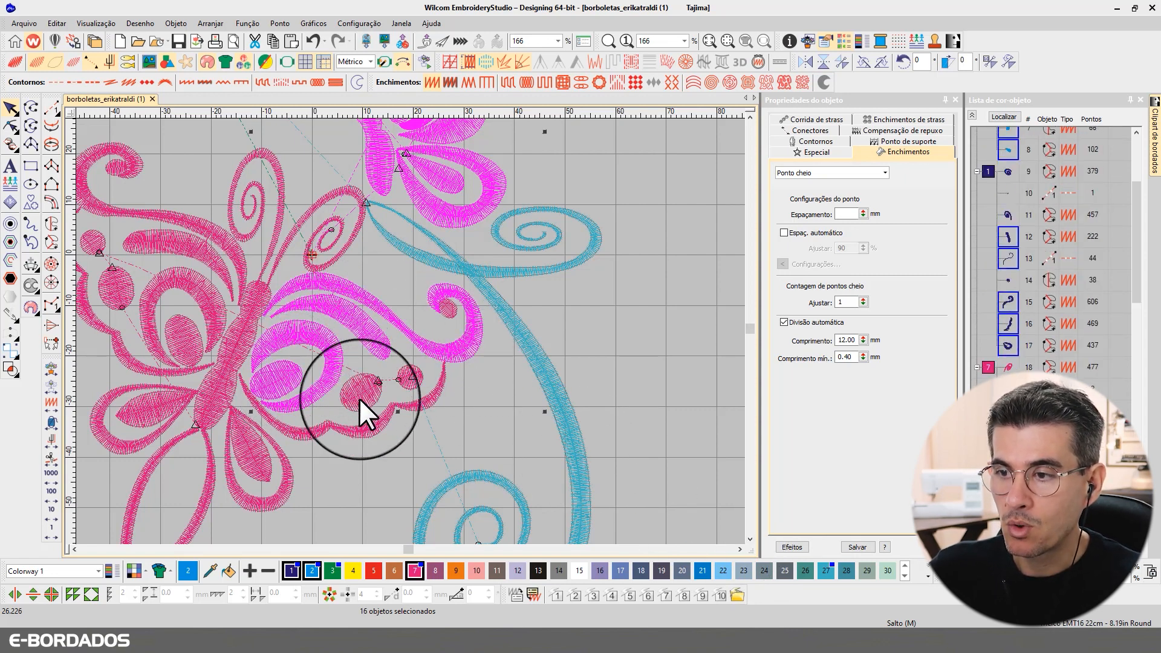
pyautogui.keyDown('ctrl'); pyautogui.click(358, 396); pyautogui.keyUp('ctrl')
pyautogui.keyDown('ctrl'); pyautogui.click(268, 459); pyautogui.keyUp('ctrl')
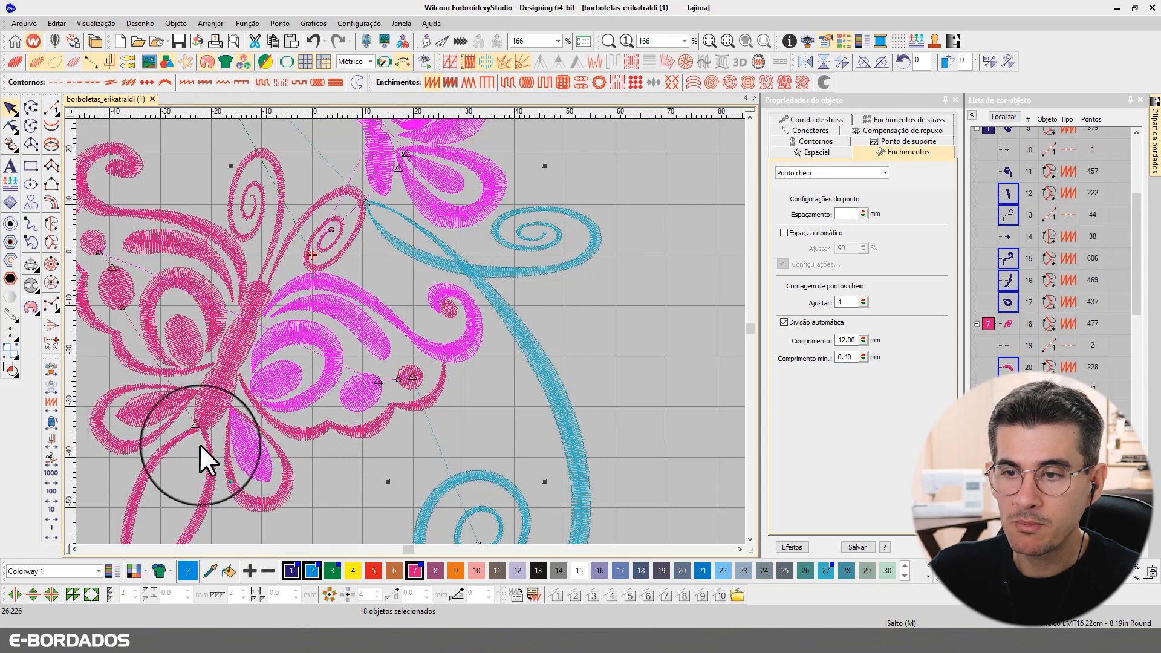
pyautogui.keyDown('ctrl'); pyautogui.click(216, 406); pyautogui.keyUp('ctrl')
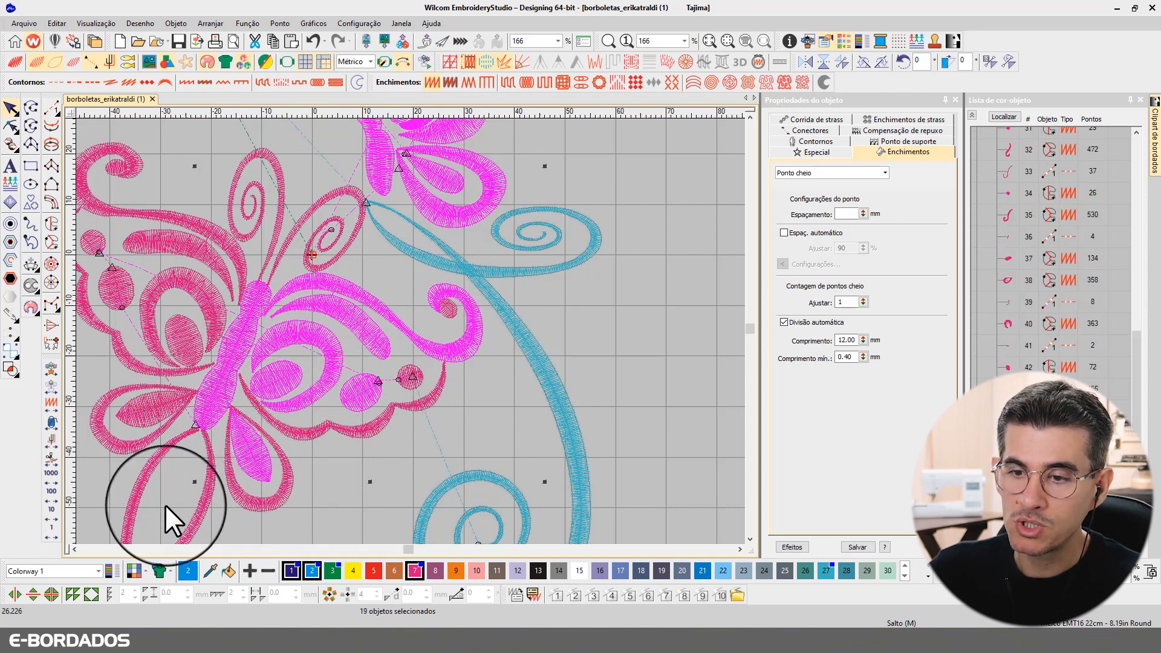
pyautogui.click(74, 550)
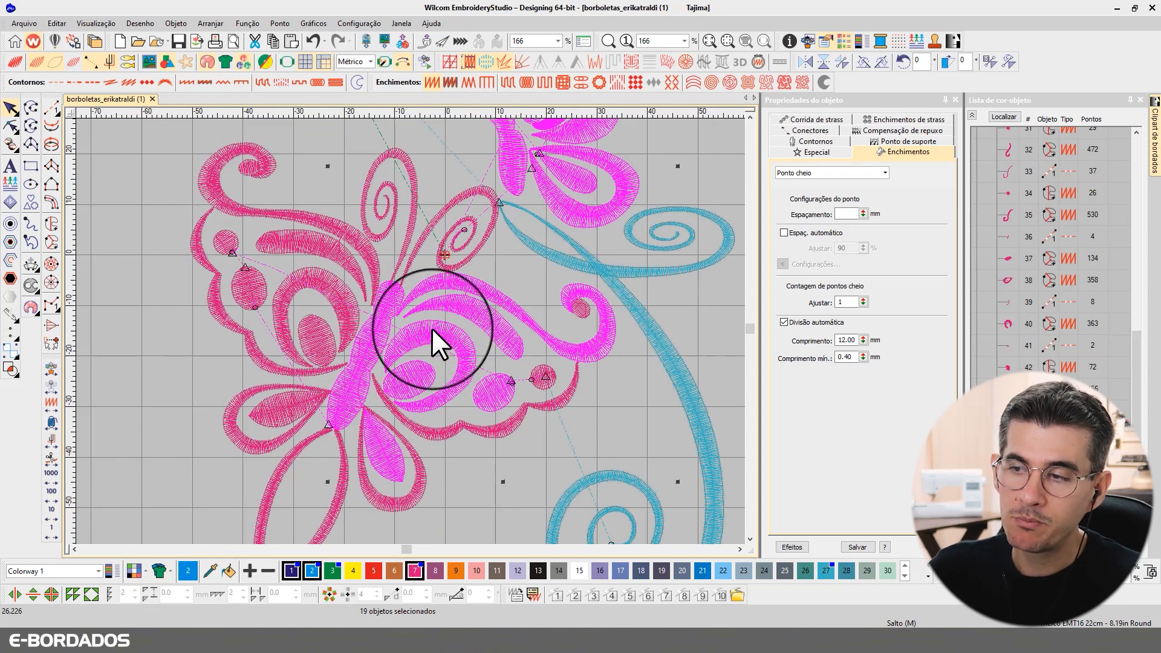
# Step: Add the left-wing swirls, two ellipses, lower-left fill and small circles, reaching 28 objects
pyautogui.keyDown('ctrl'); pyautogui.click(337, 285); pyautogui.keyUp('ctrl')
pyautogui.keyDown('ctrl'); pyautogui.click(317, 229); pyautogui.keyUp('ctrl')
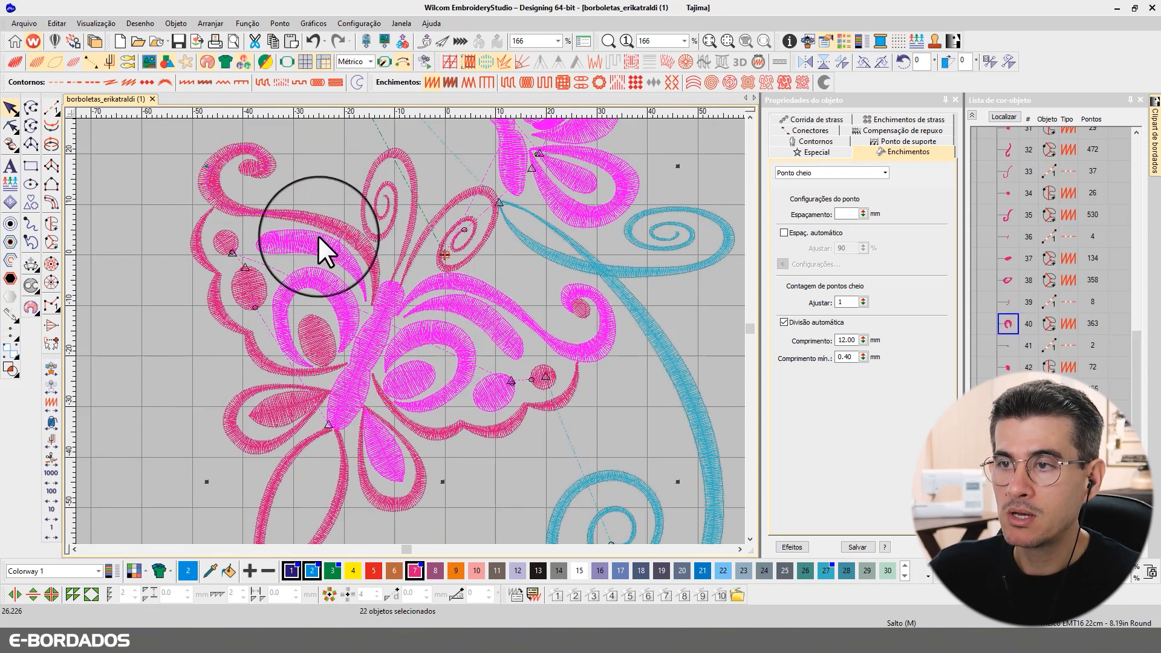
pyautogui.keyDown('ctrl'); pyautogui.click(313, 215); pyautogui.keyUp('ctrl')
pyautogui.keyDown('ctrl'); pyautogui.click(316, 331); pyautogui.keyUp('ctrl')
pyautogui.keyDown('ctrl'); pyautogui.click(254, 287); pyautogui.keyUp('ctrl')
pyautogui.keyDown('ctrl'); pyautogui.click(279, 399); pyautogui.keyUp('ctrl')
pyautogui.keyDown('ctrl'); pyautogui.click(218, 244); pyautogui.keyUp('ctrl')
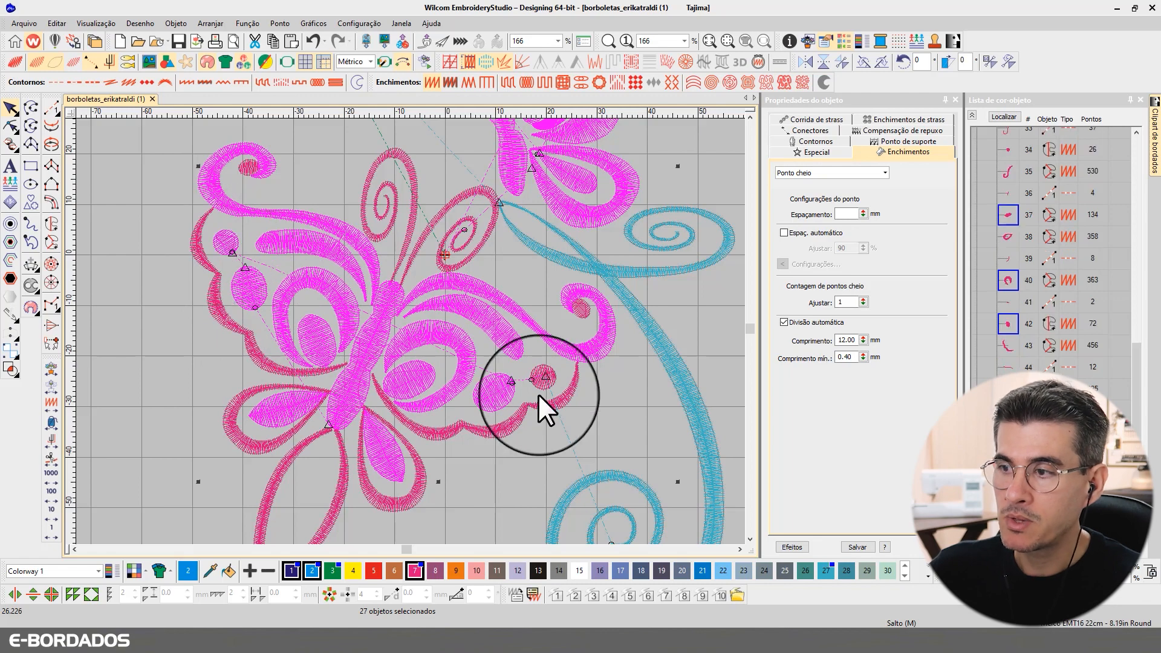
pyautogui.keyDown('ctrl'); pyautogui.click(542, 375); pyautogui.keyUp('ctrl')
pyautogui.scroll(-3, 630, 275)
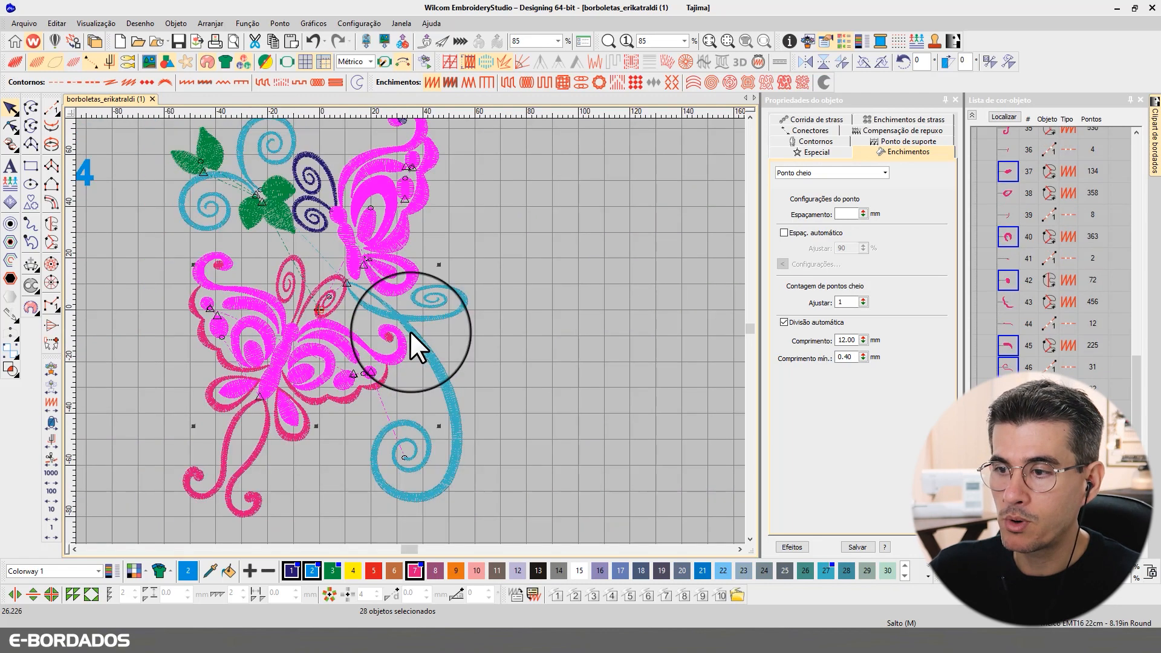
pyautogui.scroll(2, 322, 286)
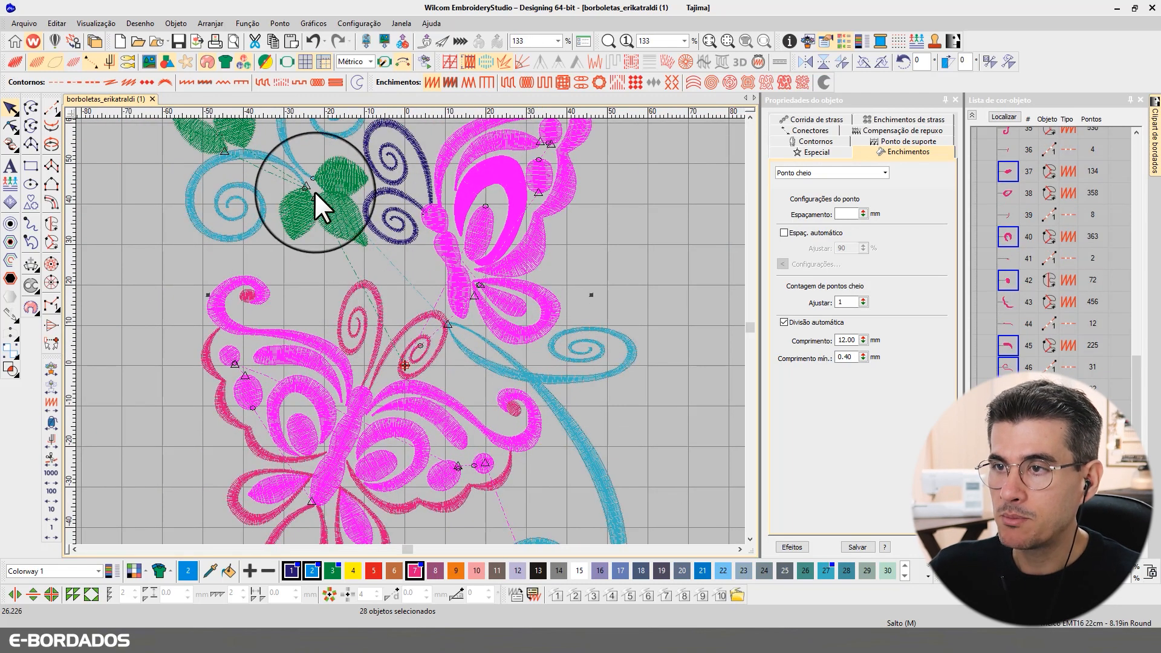
pyautogui.scroll(-1, 414, 331)
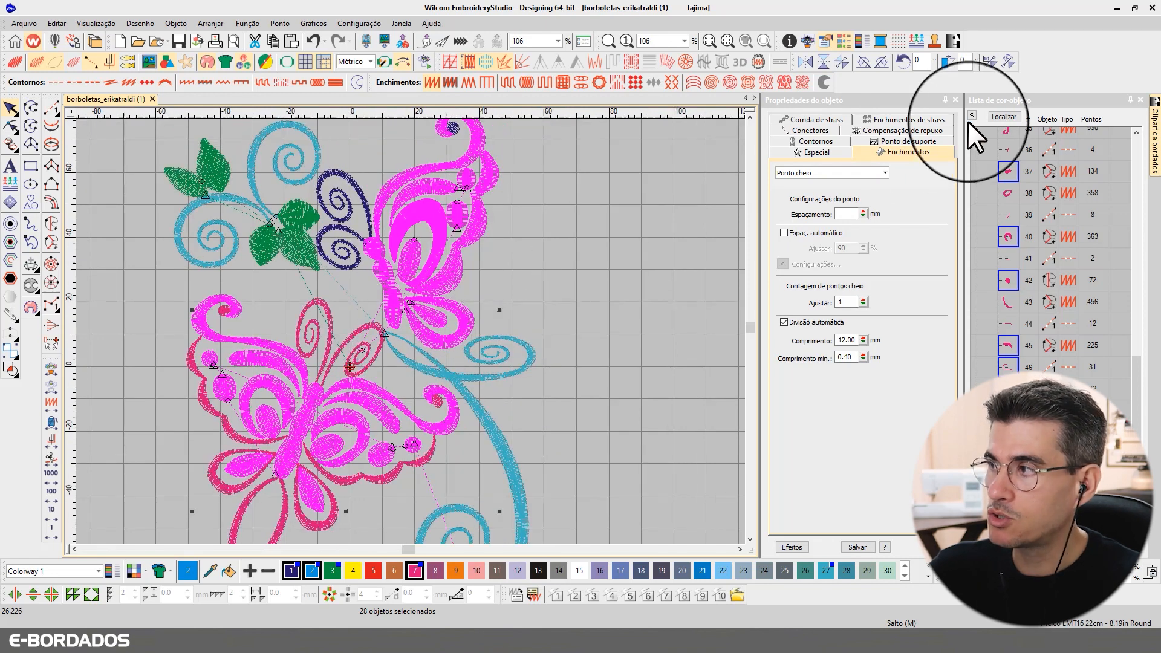
# Step: Set the first underlay to Por seg. and add a Zigue-zague second underlay to the selected objects
pyautogui.click(998, 114)
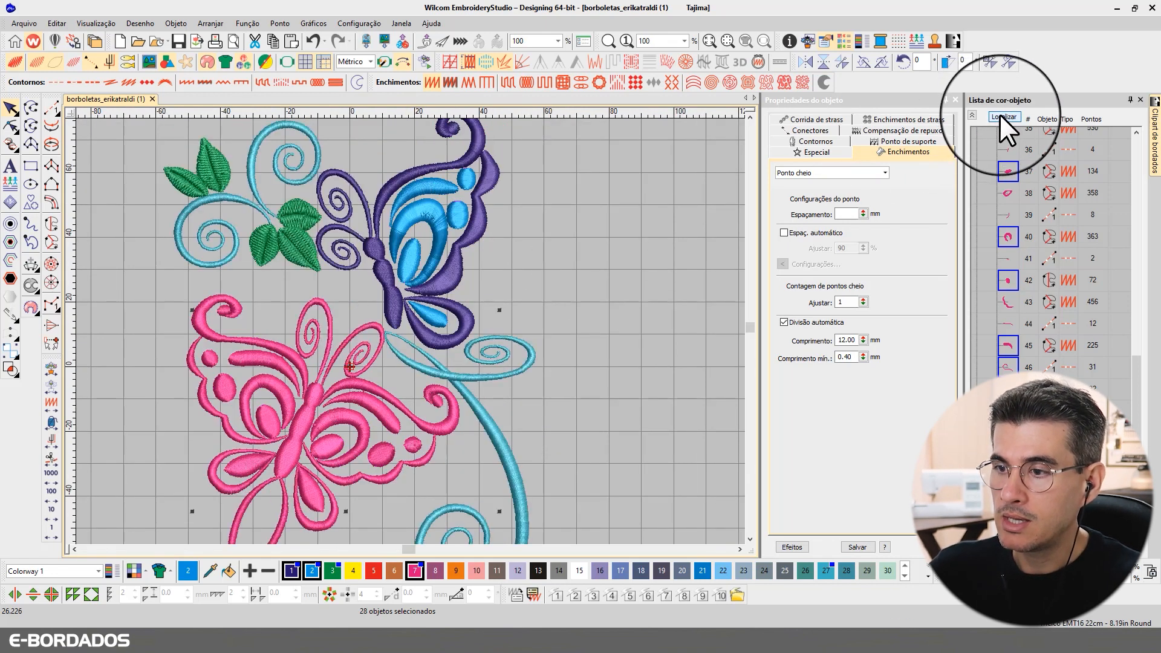
pyautogui.click(884, 143)
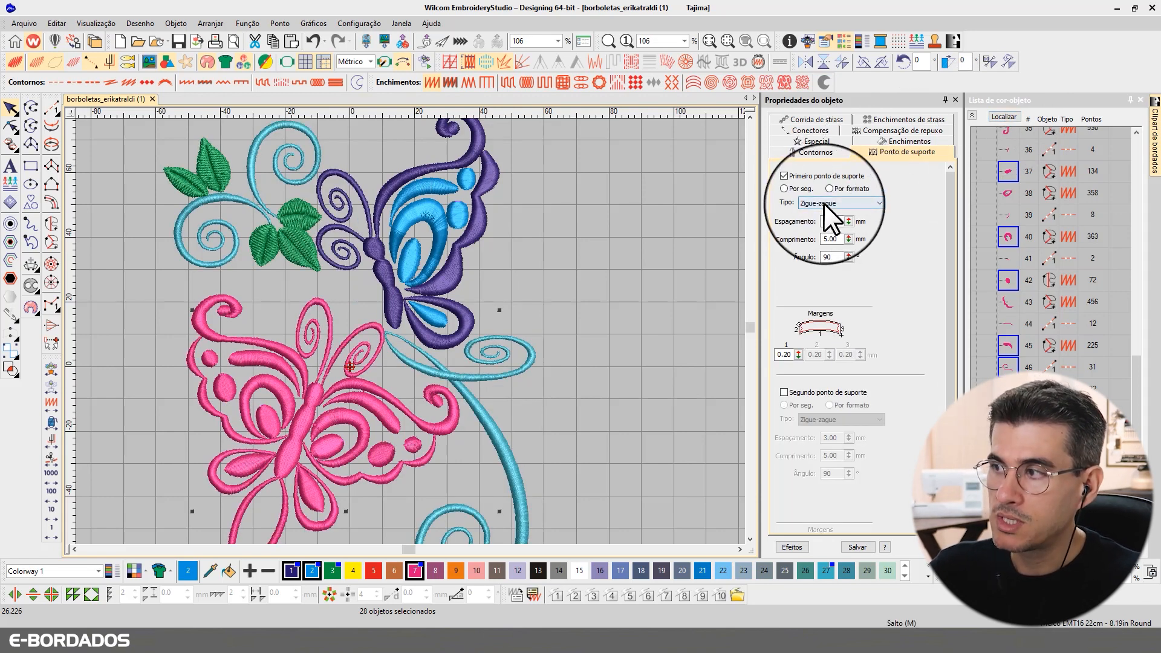
pyautogui.click(782, 189)
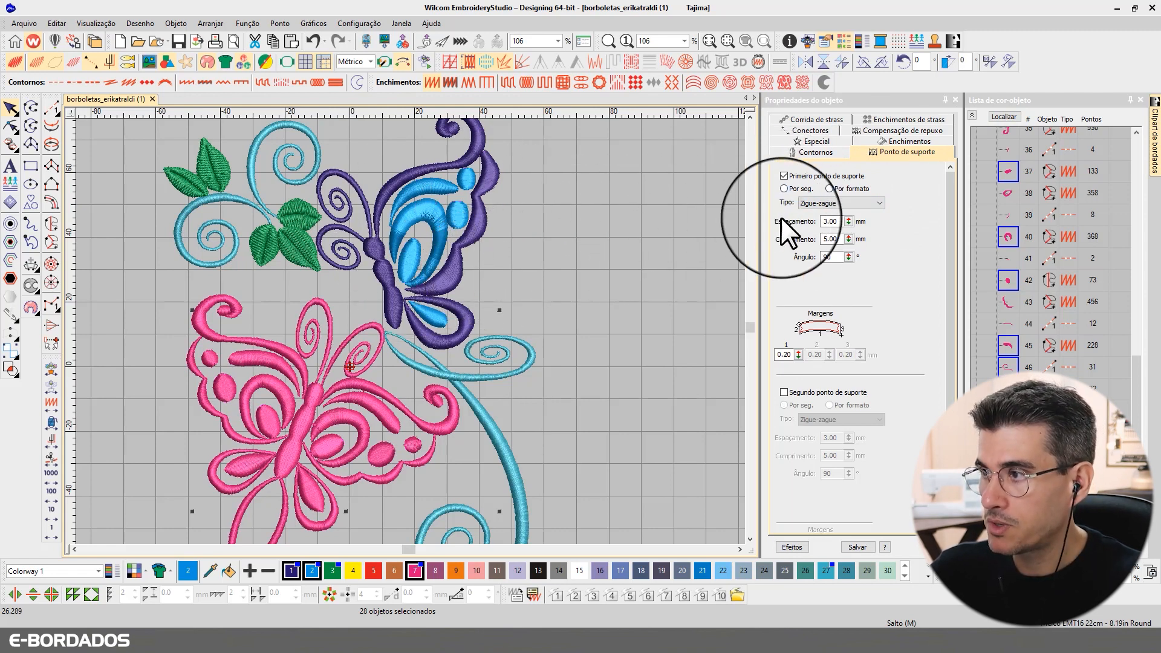
pyautogui.click(806, 390)
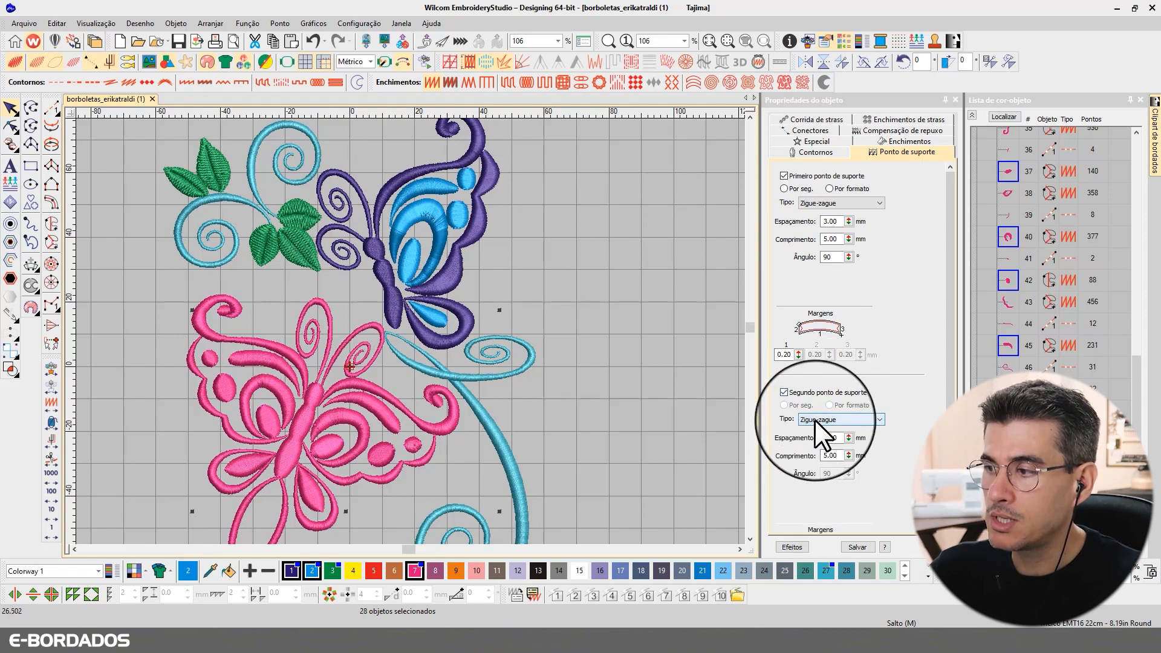
pyautogui.click(814, 420)
pyautogui.click(816, 431)
# Step: Deselect everything, switch off realistic rendering, and fit the whole design in the window
pyautogui.click(540, 233)
pyautogui.press('t')
pyautogui.scroll(5, 457, 195)
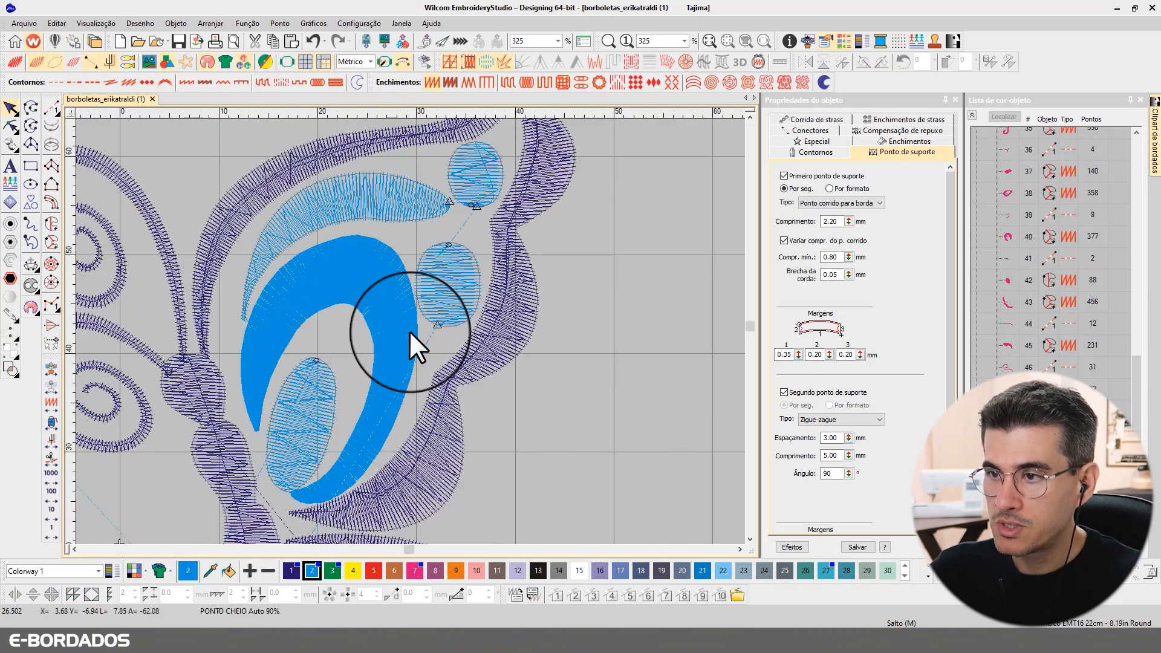
pyautogui.scroll(-2, 409, 330)
pyautogui.scroll(-5, 409, 330)
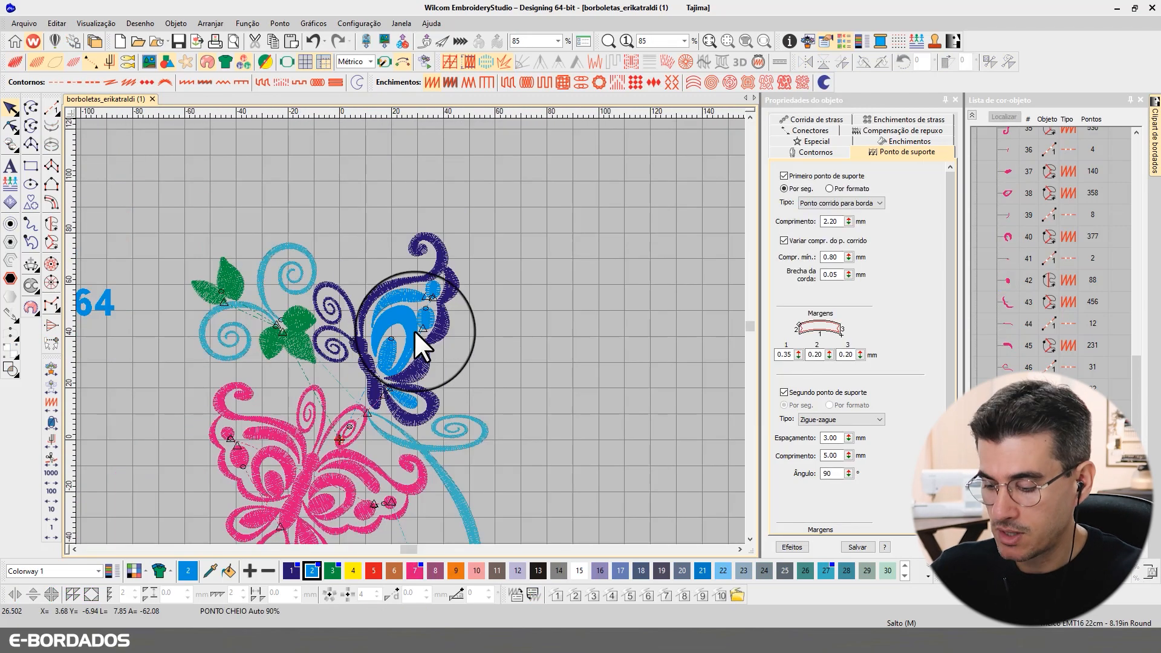
pyautogui.press('0')
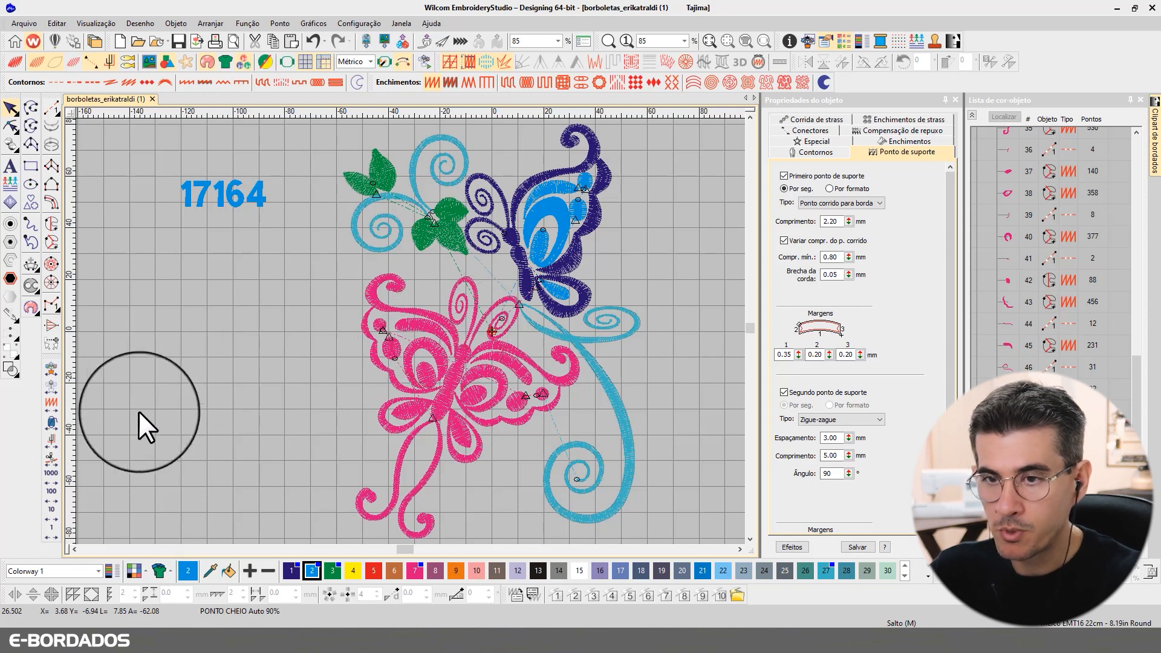
# Step: Rewind the stitch sequence to the design's start, then step forward ten stitches at a time
pyautogui.click(53, 475)
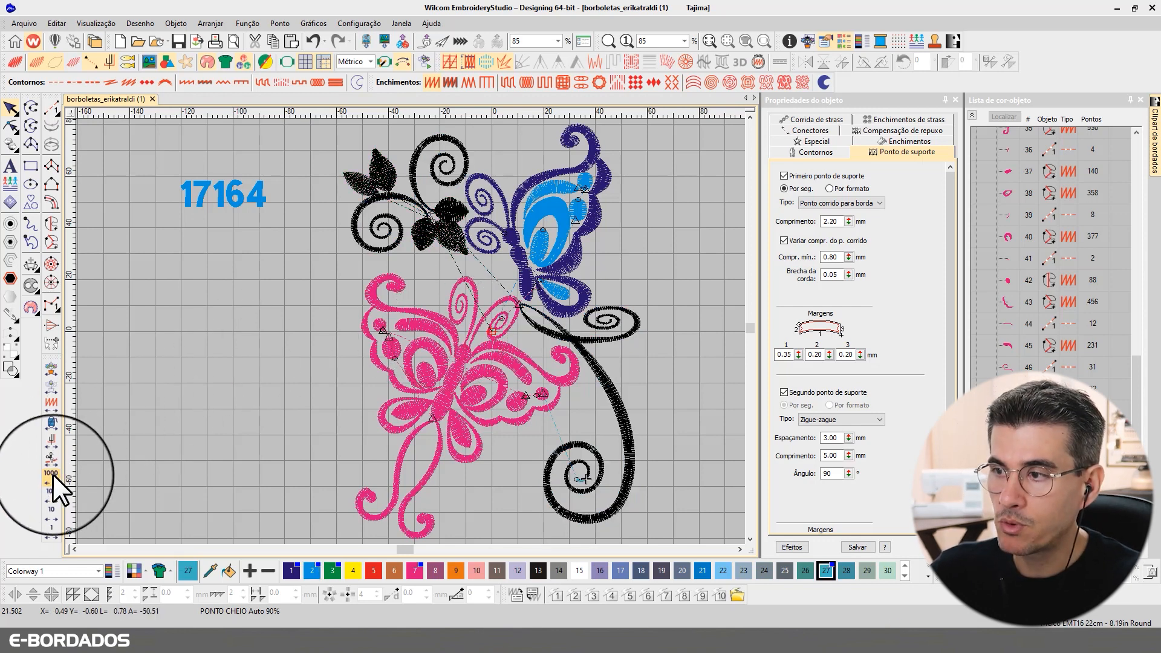
pyautogui.click(53, 475)
pyautogui.click(53, 475)
pyautogui.click(52, 474)
pyautogui.click(53, 474)
pyautogui.click(52, 474)
pyautogui.click(53, 475)
pyautogui.click(53, 476)
pyautogui.click(53, 477)
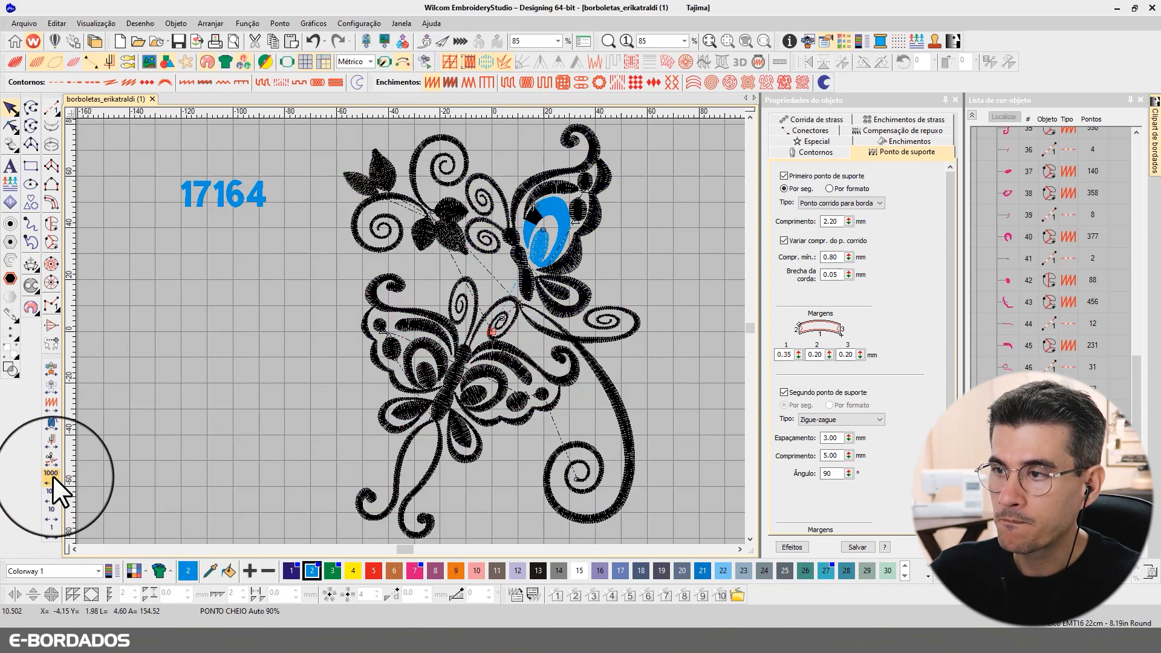
pyautogui.click(53, 477)
pyautogui.click(53, 476)
pyautogui.click(53, 476)
pyautogui.click(52, 477)
pyautogui.click(52, 476)
pyautogui.click(53, 475)
pyautogui.click(53, 477)
pyautogui.click(52, 477)
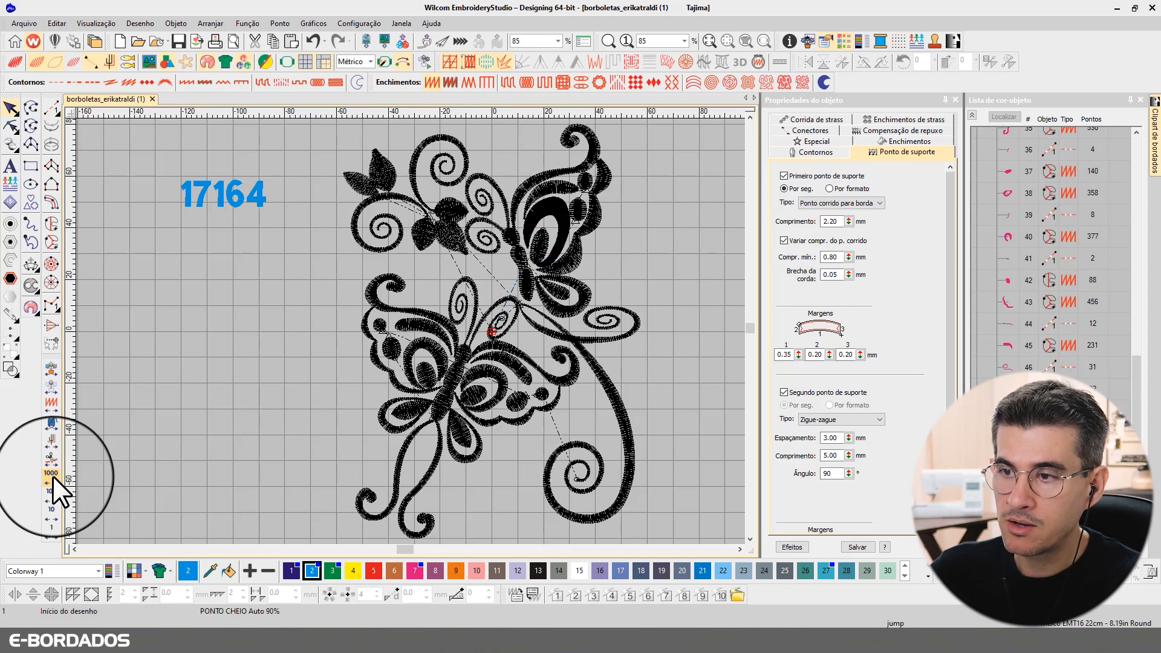
pyautogui.click(50, 509)
pyautogui.click(50, 509)
pyautogui.click(49, 509)
pyautogui.click(50, 509)
pyautogui.click(51, 508)
pyautogui.click(50, 508)
pyautogui.click(49, 508)
pyautogui.click(51, 509)
pyautogui.click(50, 509)
pyautogui.click(49, 509)
pyautogui.click(50, 509)
pyautogui.click(50, 509)
# Step: Zoom into the upper butterfly's wing and trace the inner oval's underlay stitch by stitch
pyautogui.press('b')
pyautogui.moveTo(489, 161); pyautogui.dragTo(585, 308)
pyautogui.click(50, 527)
pyautogui.click(50, 527)
pyautogui.click(48, 527)
pyautogui.click(48, 527)
pyautogui.click(48, 527)
pyautogui.click(47, 527)
pyautogui.click(48, 528)
pyautogui.click(48, 528)
pyautogui.click(48, 528)
pyautogui.click(48, 527)
pyautogui.click(47, 528)
pyautogui.click(48, 529)
pyautogui.click(48, 528)
pyautogui.click(48, 527)
pyautogui.click(48, 528)
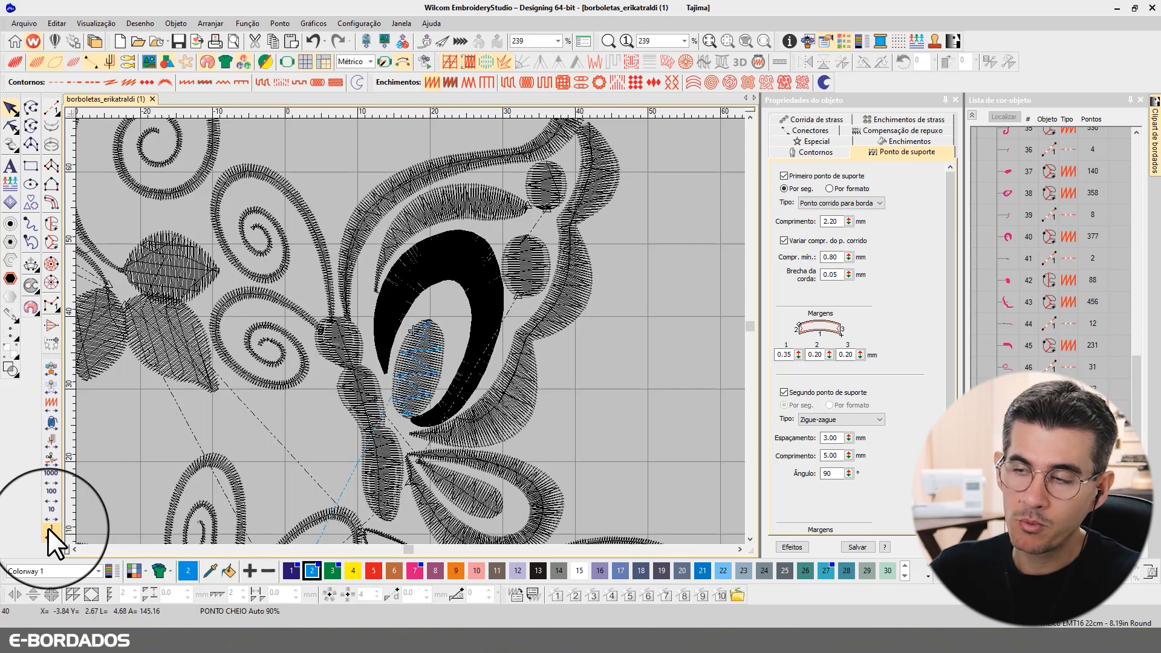
pyautogui.click(48, 528)
pyautogui.click(49, 528)
pyautogui.click(48, 528)
pyautogui.click(49, 527)
pyautogui.click(48, 528)
pyautogui.click(47, 528)
pyautogui.click(48, 528)
pyautogui.click(48, 528)
pyautogui.click(49, 528)
pyautogui.click(48, 529)
pyautogui.click(48, 527)
pyautogui.click(48, 527)
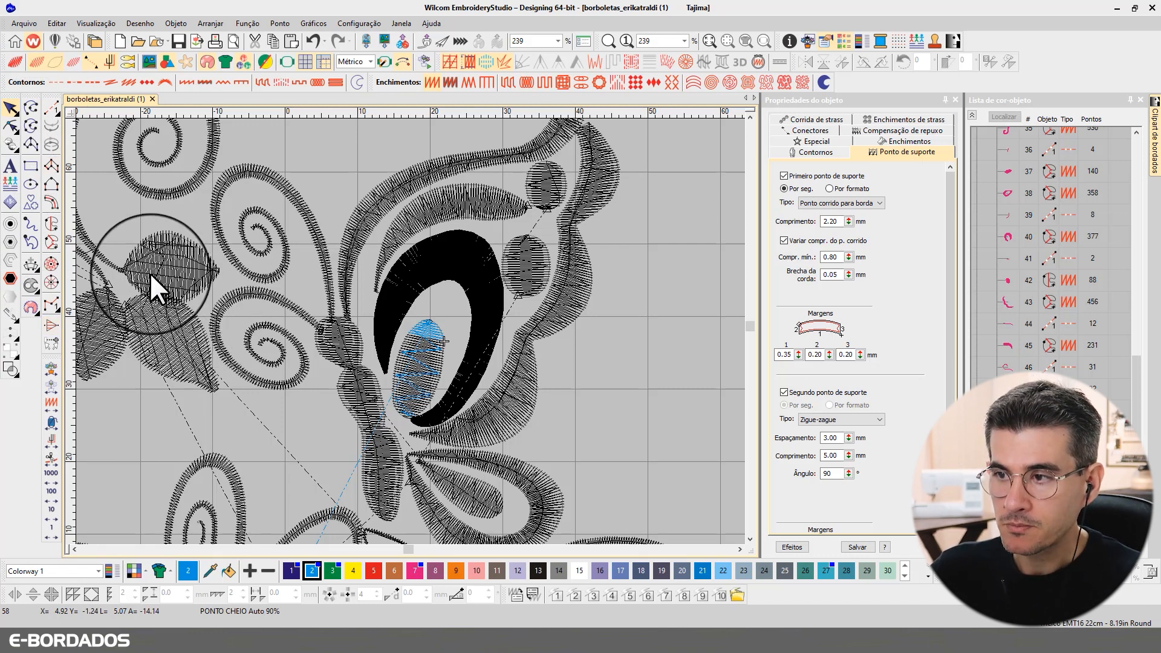
# Step: Undo the second underlay and wing-fill change, then redraw the whole design in thread colours
pyautogui.hotkey('ctrl', 'z')
pyautogui.hotkey('ctrl', 'z')
pyautogui.hotkey('ctrl', 'z')
pyautogui.hotkey('ctrl', 'z')
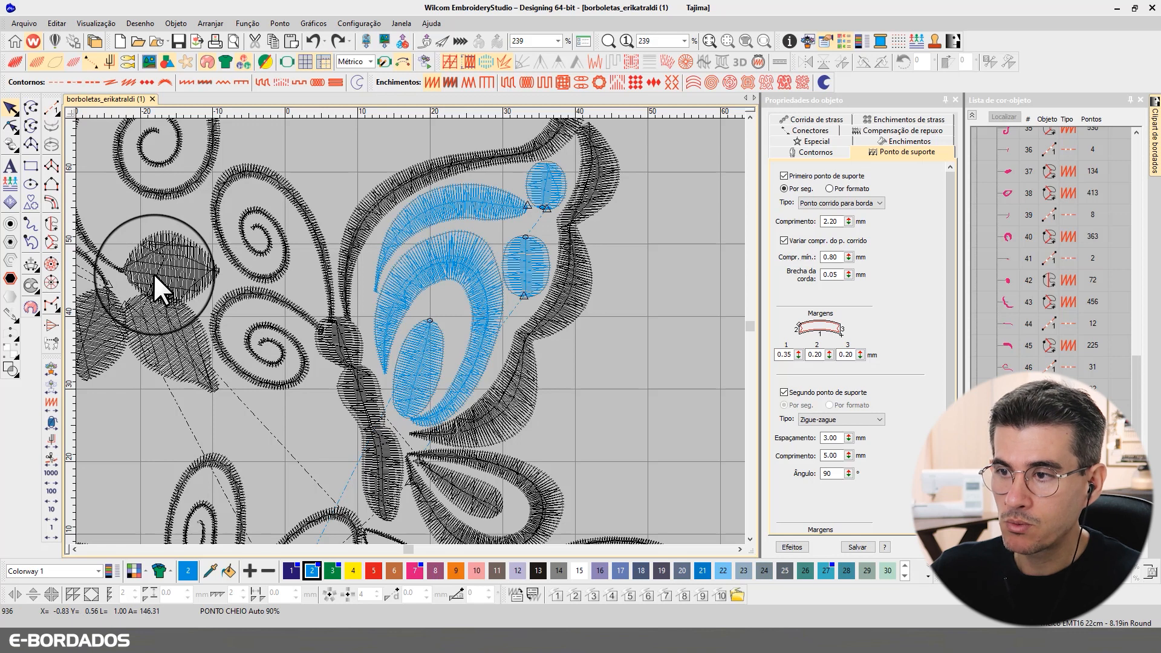
pyautogui.press('0')
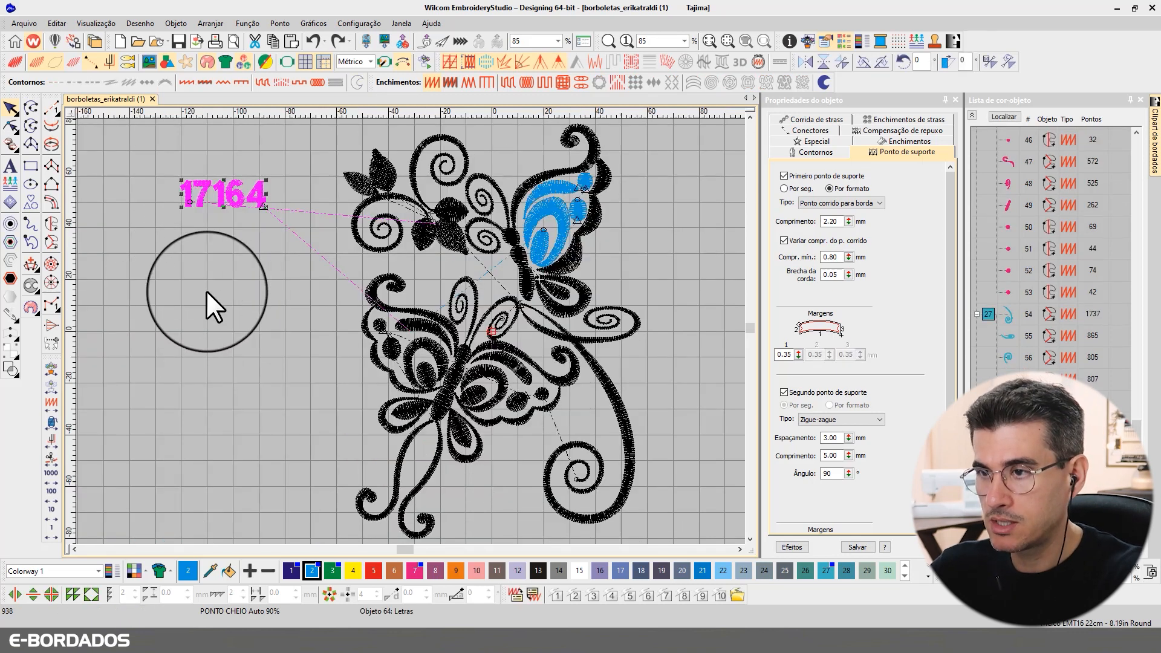
pyautogui.click(334, 41)
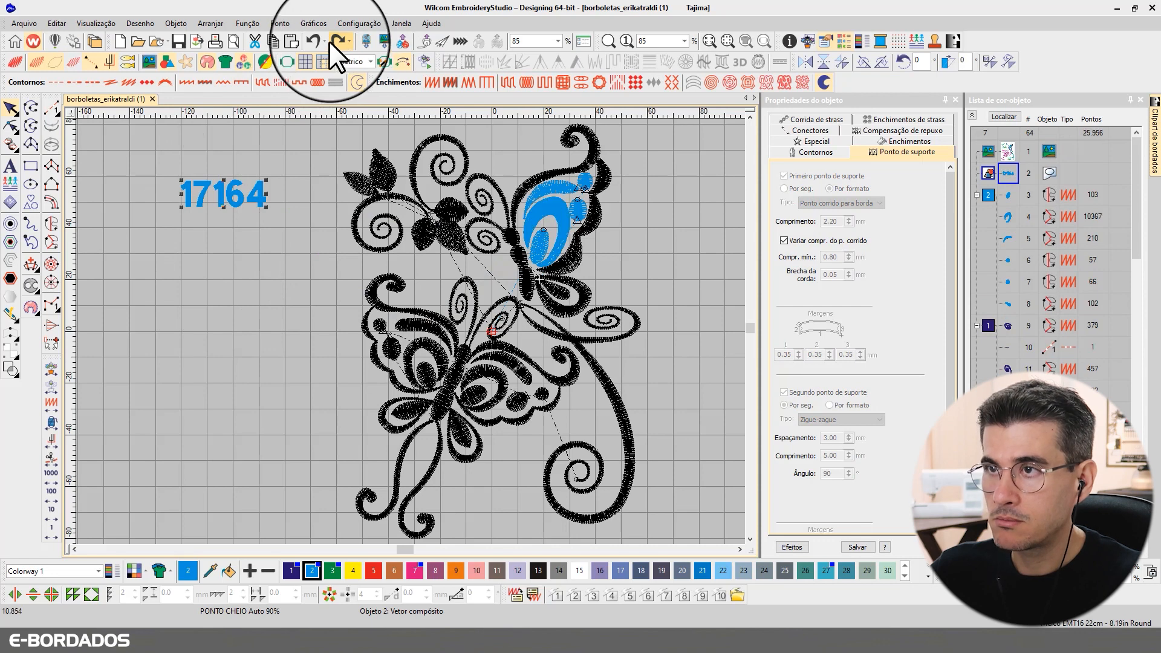
pyautogui.click(312, 41)
pyautogui.press('t')
pyautogui.press('t')
pyautogui.click(43, 431)
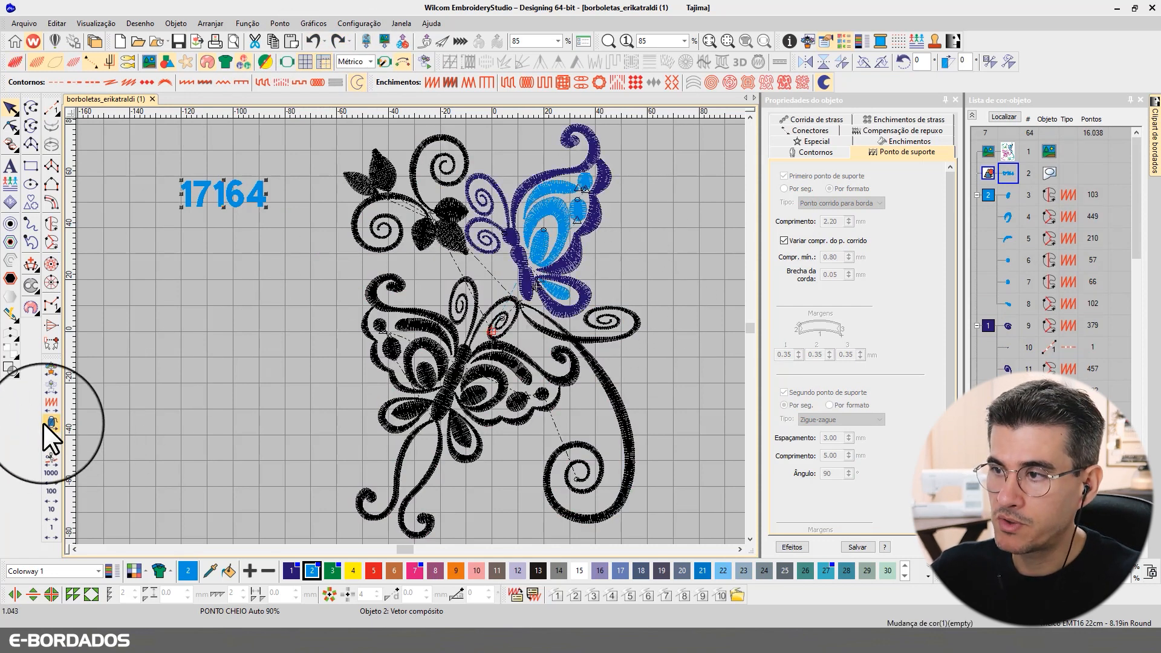
# Step: Select the lower butterfly's wing bands, spots, loops, teardrops, body and left-wing pieces
pyautogui.click(573, 378)
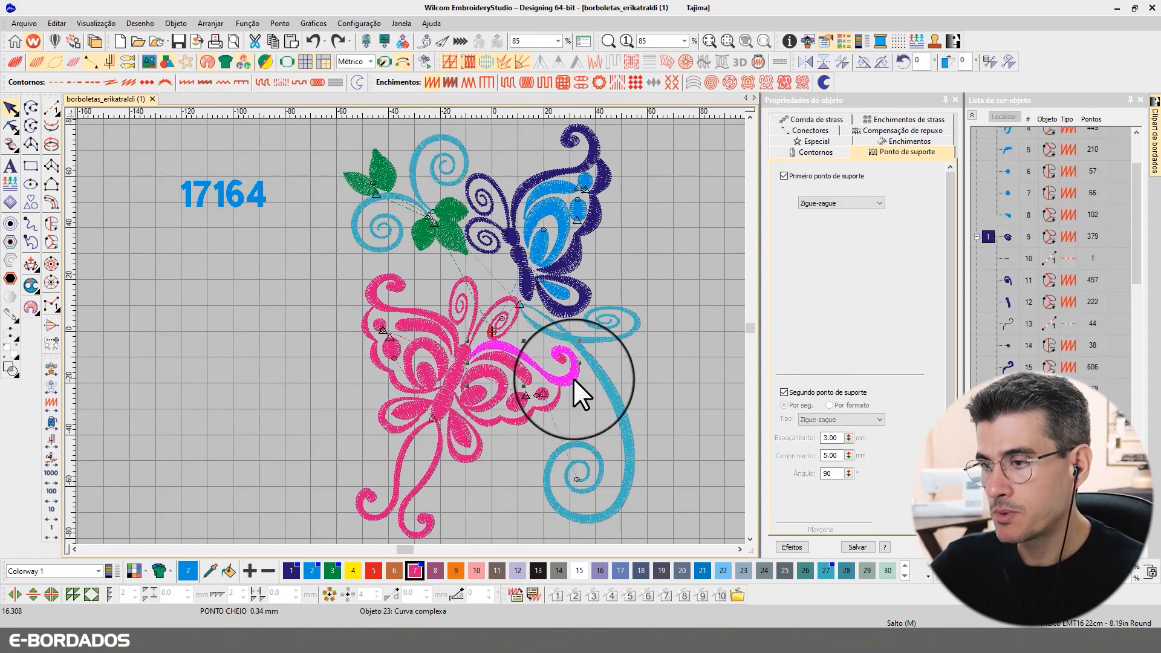
pyautogui.keyDown('ctrl'); pyautogui.click(516, 371); pyautogui.keyUp('ctrl')
pyautogui.keyDown('ctrl'); pyautogui.click(545, 392); pyautogui.keyUp('ctrl')
pyautogui.keyDown('ctrl'); pyautogui.click(515, 402); pyautogui.keyUp('ctrl')
pyautogui.keyDown('ctrl'); pyautogui.click(495, 393); pyautogui.keyUp('ctrl')
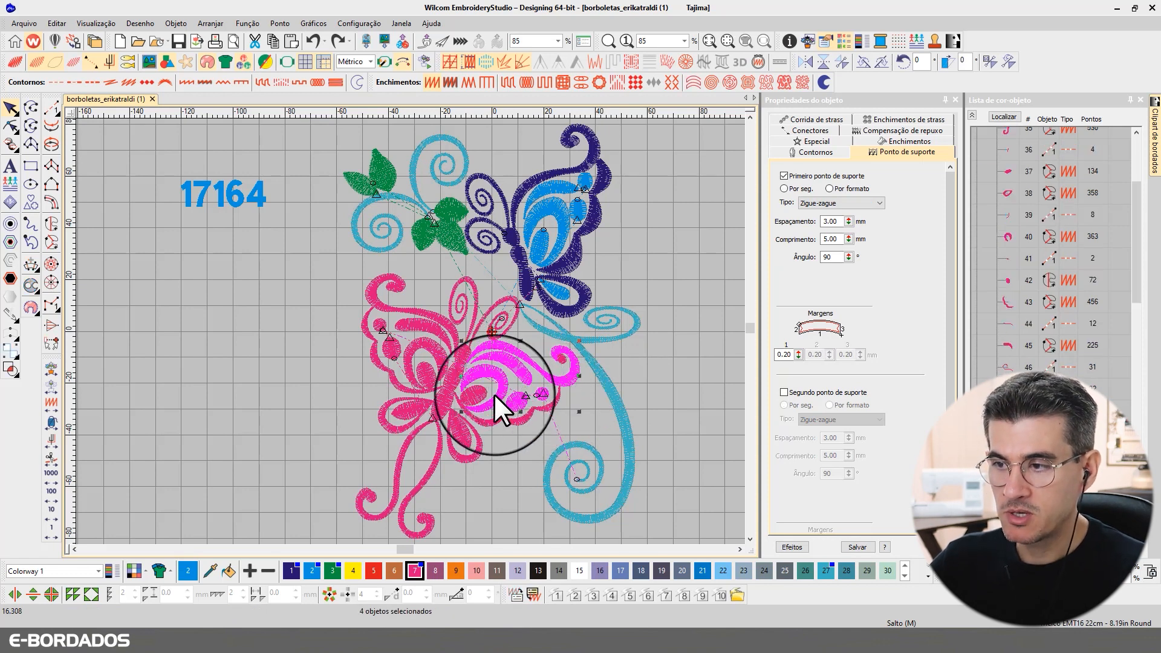
pyautogui.keyDown('ctrl'); pyautogui.click(471, 392); pyautogui.keyUp('ctrl')
pyautogui.keyDown('ctrl'); pyautogui.click(465, 441); pyautogui.keyUp('ctrl')
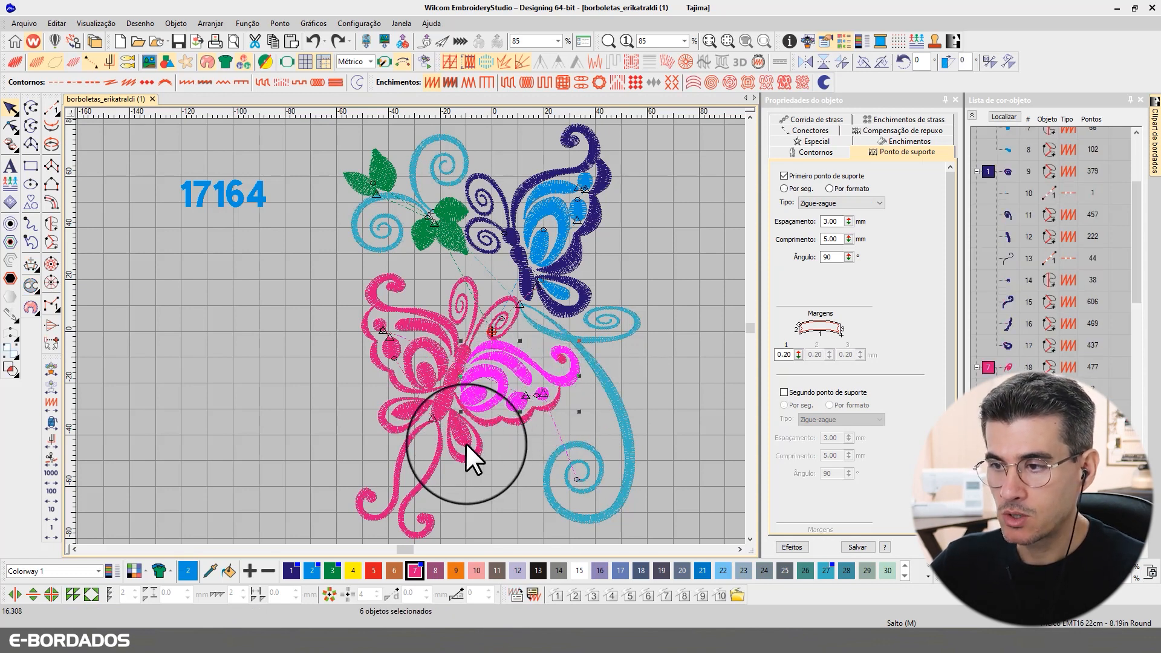
pyautogui.keyDown('ctrl'); pyautogui.click(439, 393); pyautogui.keyUp('ctrl')
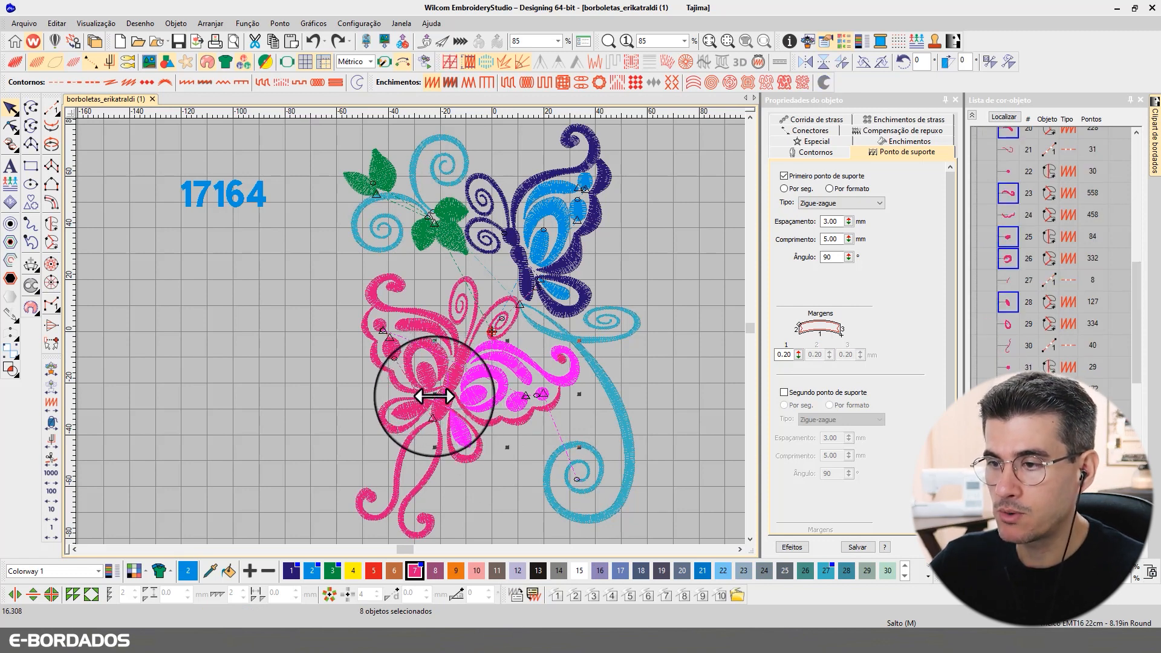
pyautogui.keyDown('ctrl'); pyautogui.click(435, 403); pyautogui.keyUp('ctrl')
pyautogui.keyDown('ctrl'); pyautogui.click(425, 371); pyautogui.keyUp('ctrl')
pyautogui.keyDown('ctrl'); pyautogui.click(413, 352); pyautogui.keyUp('ctrl')
pyautogui.keyDown('ctrl'); pyautogui.click(391, 346); pyautogui.keyUp('ctrl')
pyautogui.keyDown('ctrl'); pyautogui.click(378, 323); pyautogui.keyUp('ctrl')
pyautogui.keyDown('ctrl'); pyautogui.click(419, 323); pyautogui.keyUp('ctrl')
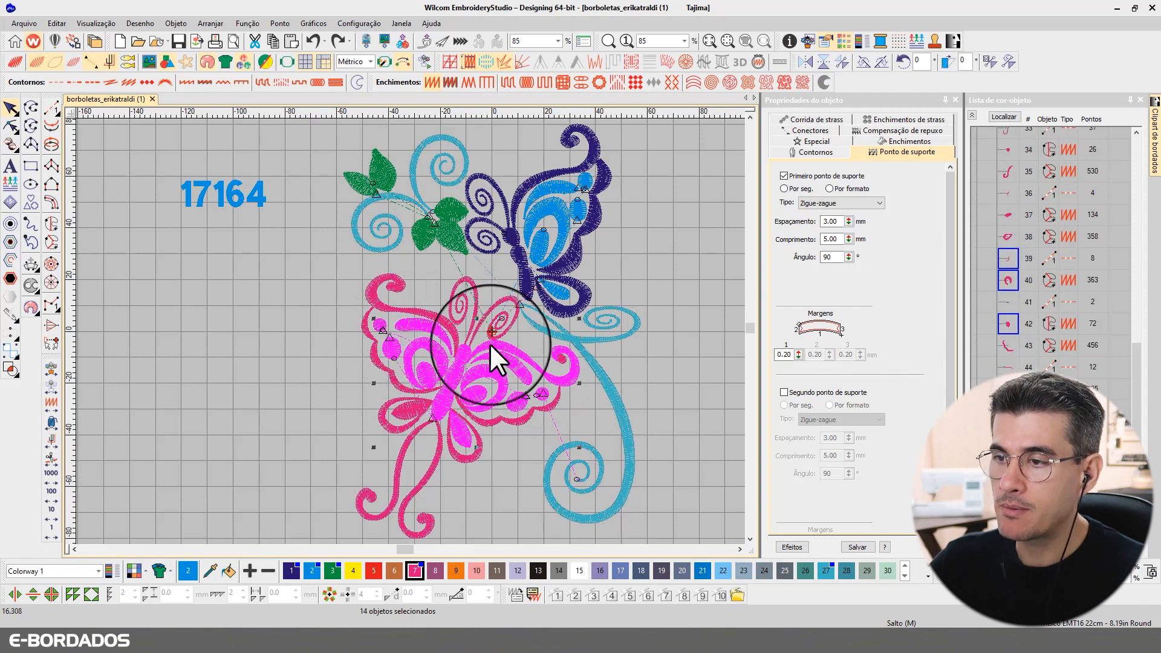
pyautogui.keyDown('ctrl'); pyautogui.click(442, 318); pyautogui.keyUp('ctrl')
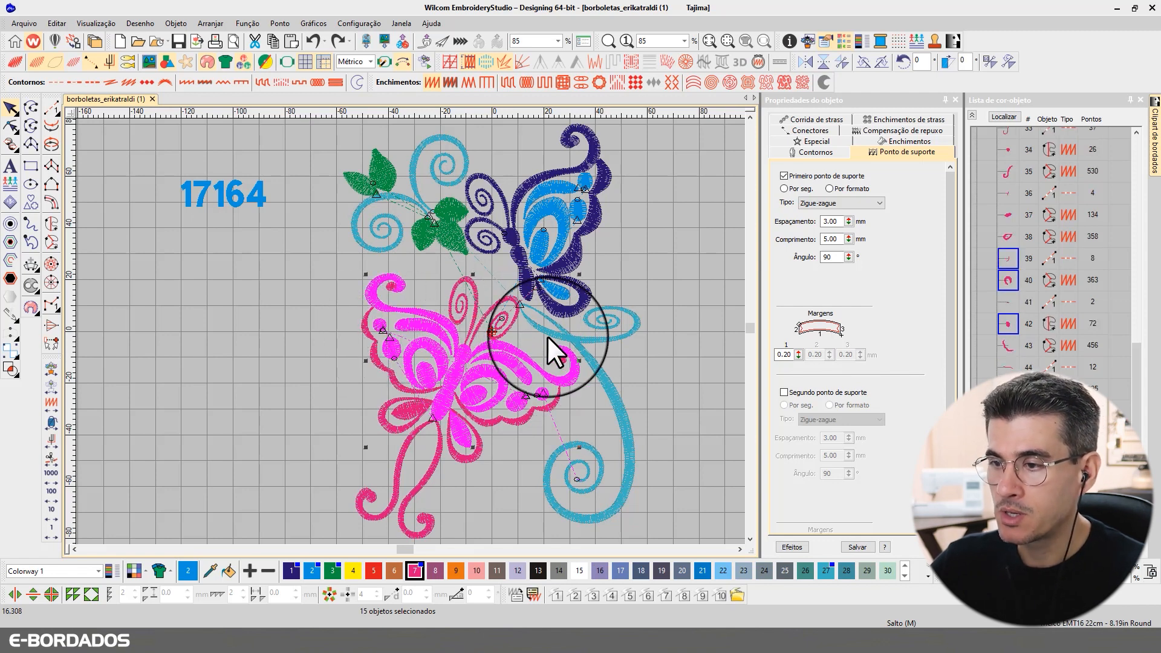
pyautogui.keyDown('ctrl'); pyautogui.click(399, 416); pyautogui.keyUp('ctrl')
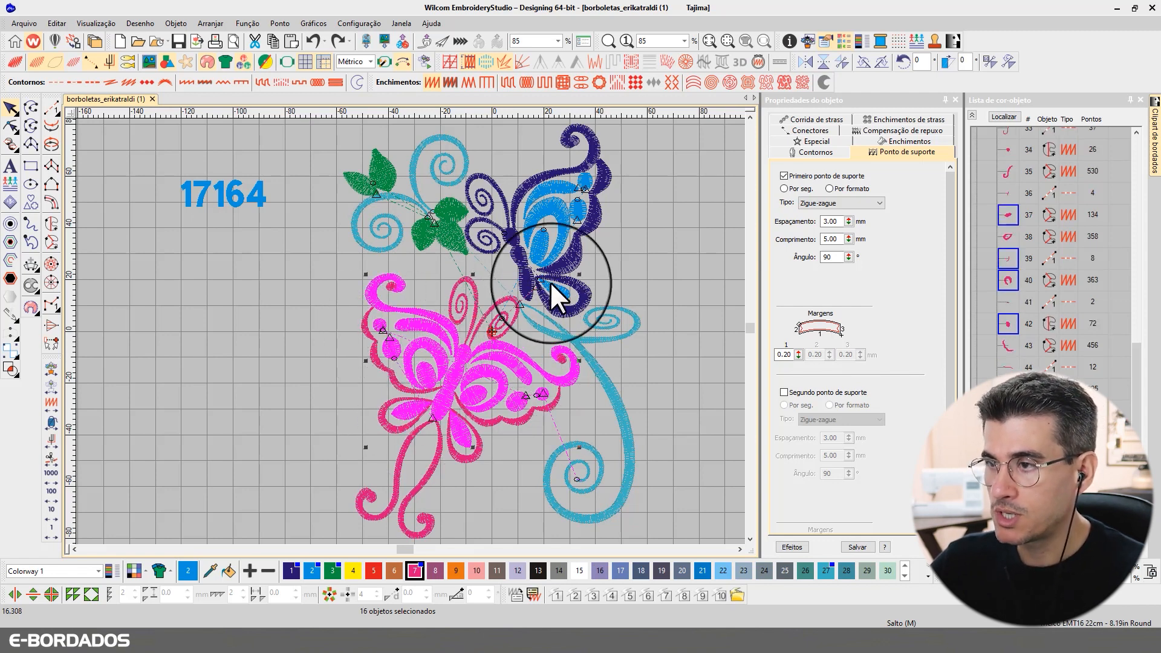
# Step: Add the blue butterfly's teardrops, body, wing fills and top curl, then preview the selection alone
pyautogui.keyDown('ctrl'); pyautogui.click(543, 242); pyautogui.keyUp('ctrl')
pyautogui.keyDown('ctrl'); pyautogui.click(519, 261); pyautogui.keyUp('ctrl')
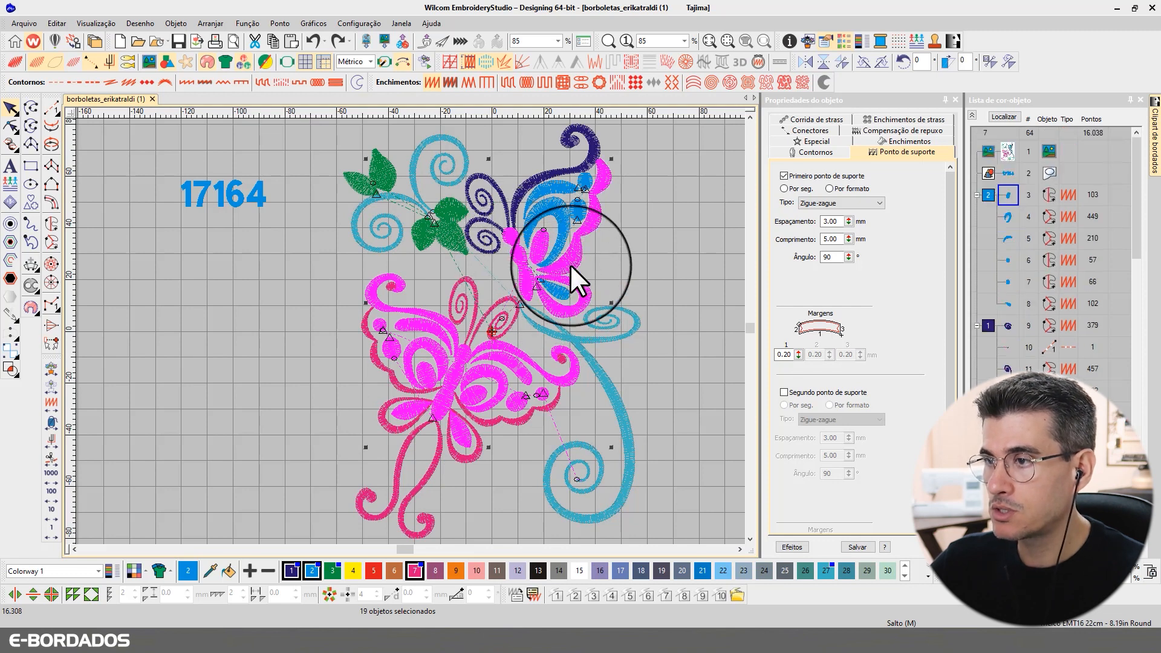
pyautogui.keyDown('ctrl'); pyautogui.click(552, 251); pyautogui.keyUp('ctrl')
pyautogui.keyDown('ctrl'); pyautogui.click(560, 297); pyautogui.keyUp('ctrl')
pyautogui.keyDown('ctrl'); pyautogui.click(574, 211); pyautogui.keyUp('ctrl')
pyautogui.keyDown('ctrl'); pyautogui.click(563, 189); pyautogui.keyUp('ctrl')
pyautogui.keyDown('ctrl'); pyautogui.click(579, 176); pyautogui.keyUp('ctrl')
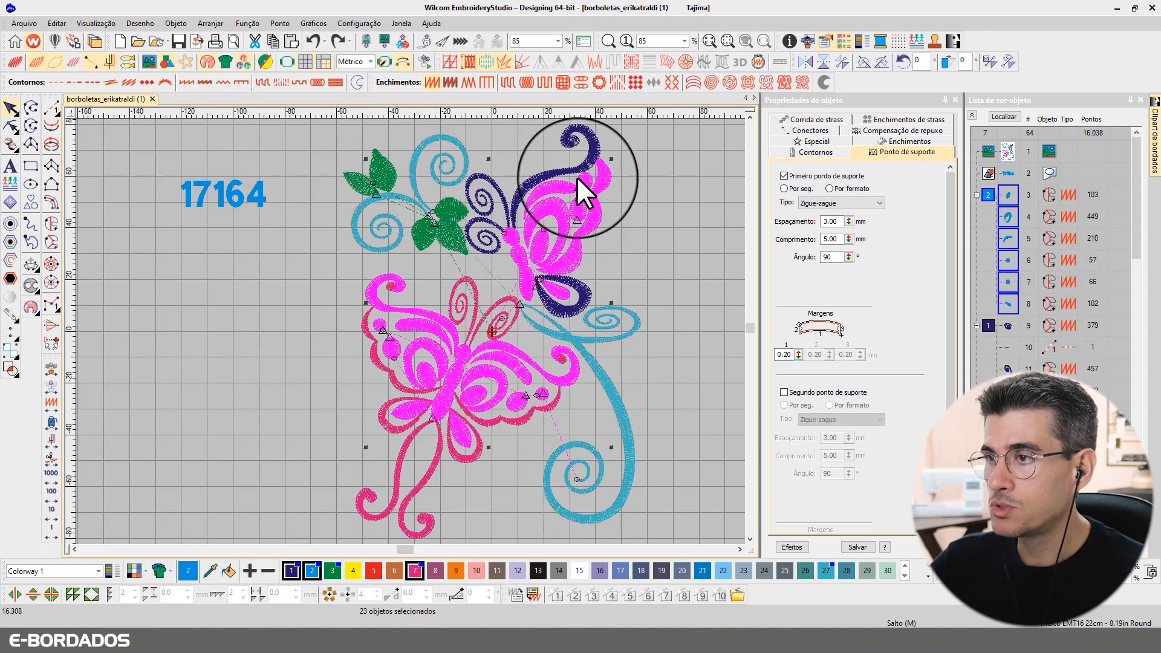
pyautogui.keyDown('ctrl'); pyautogui.click(558, 169); pyautogui.keyUp('ctrl')
pyautogui.keyDown('ctrl'); pyautogui.click(578, 289); pyautogui.keyUp('ctrl')
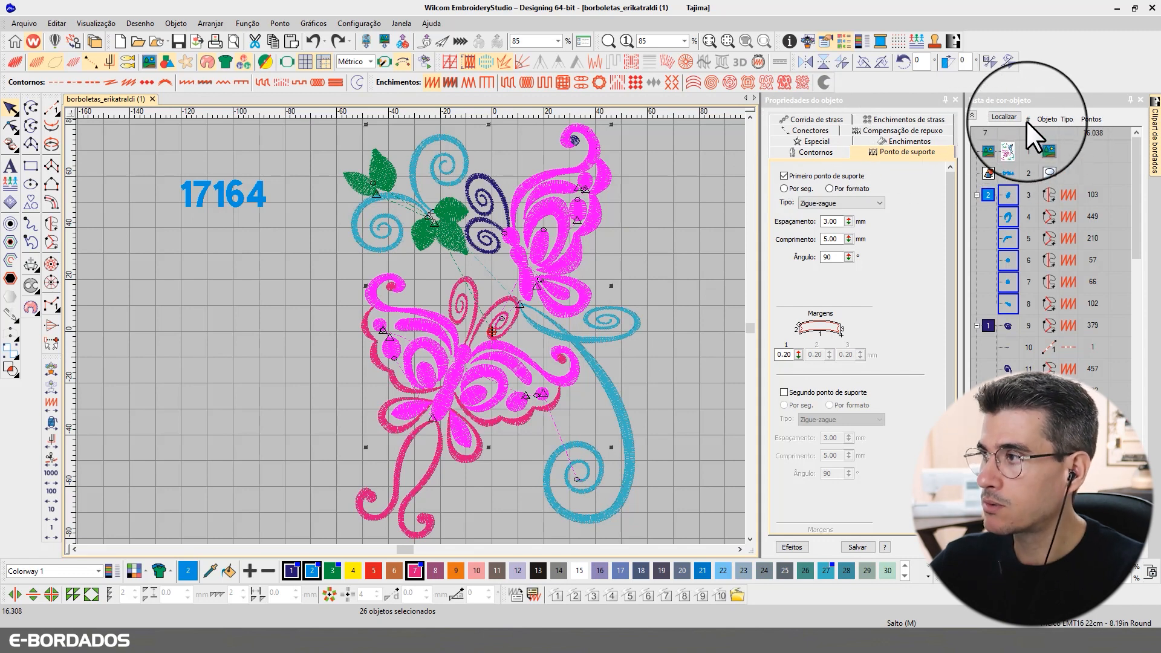
pyautogui.click(1010, 117)
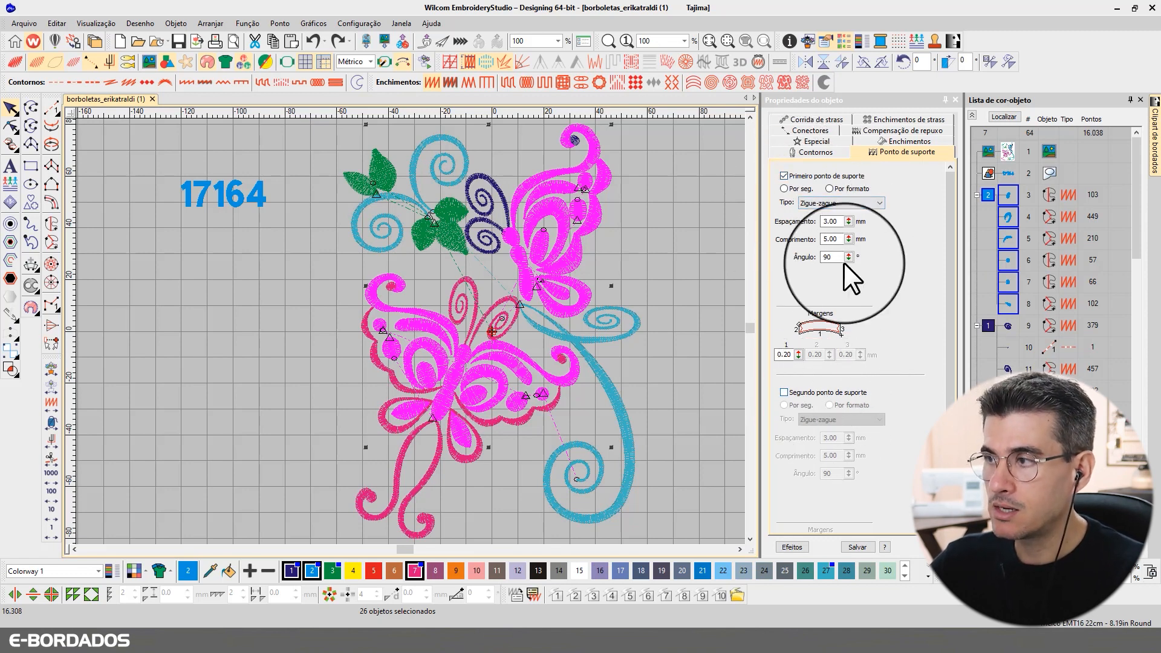
# Step: Change the first underlay type to Ponto corrido para borda and check it zoomed on the upper wing
pyautogui.click(785, 175)
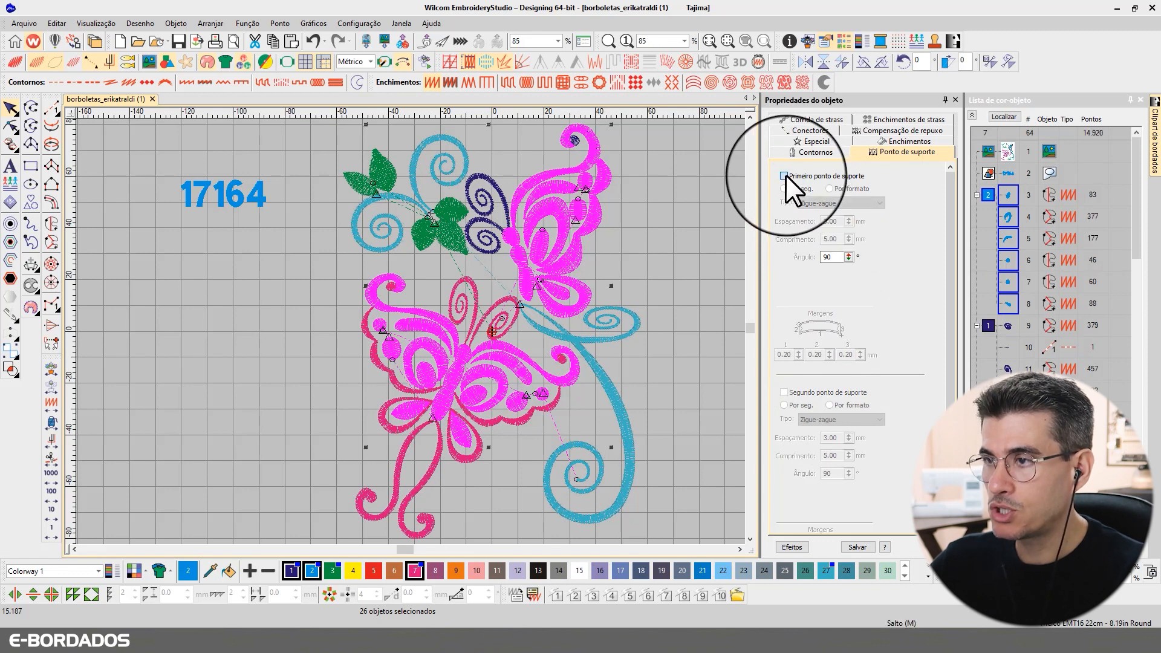
pyautogui.click(822, 202)
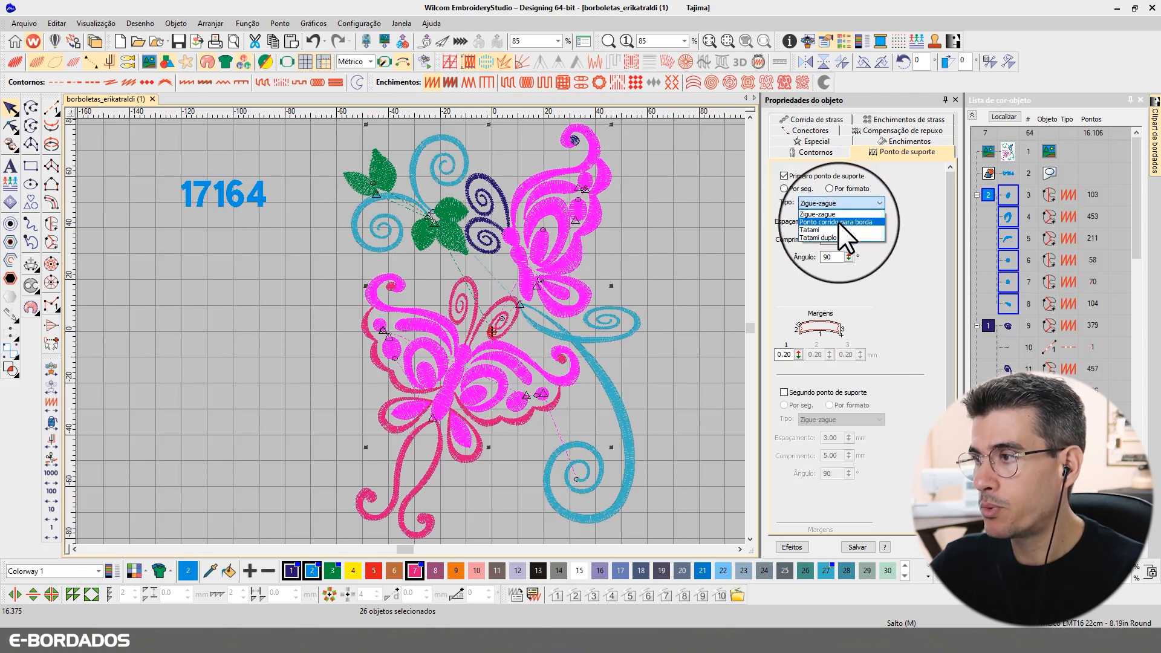
pyautogui.click(846, 222)
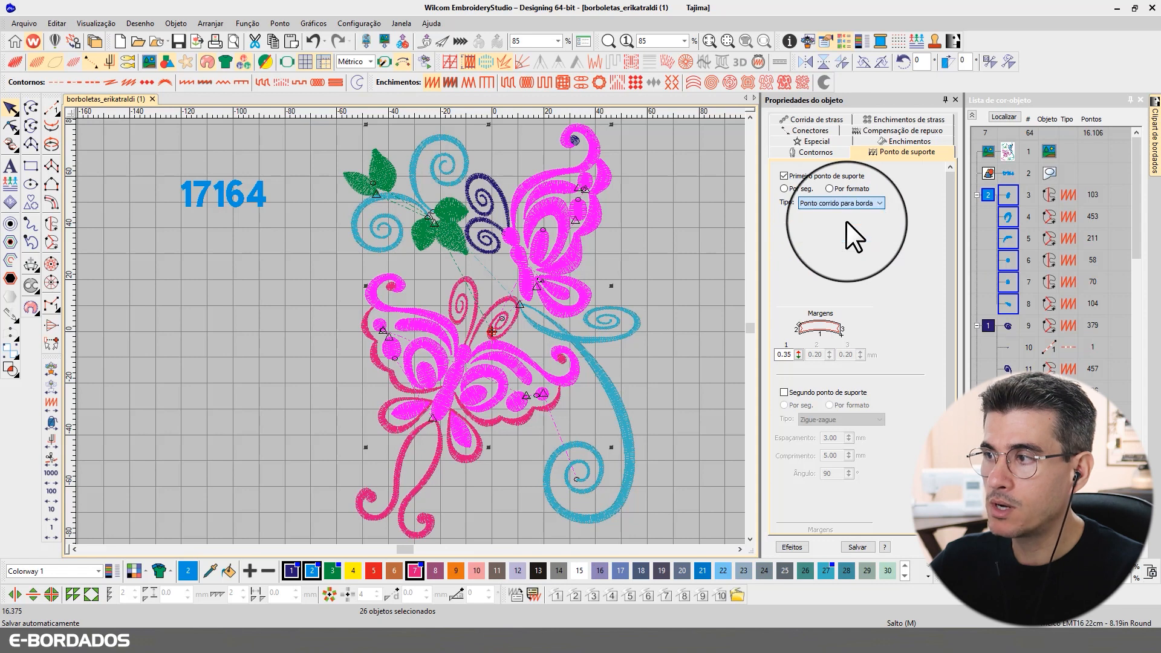
pyautogui.click(1002, 119)
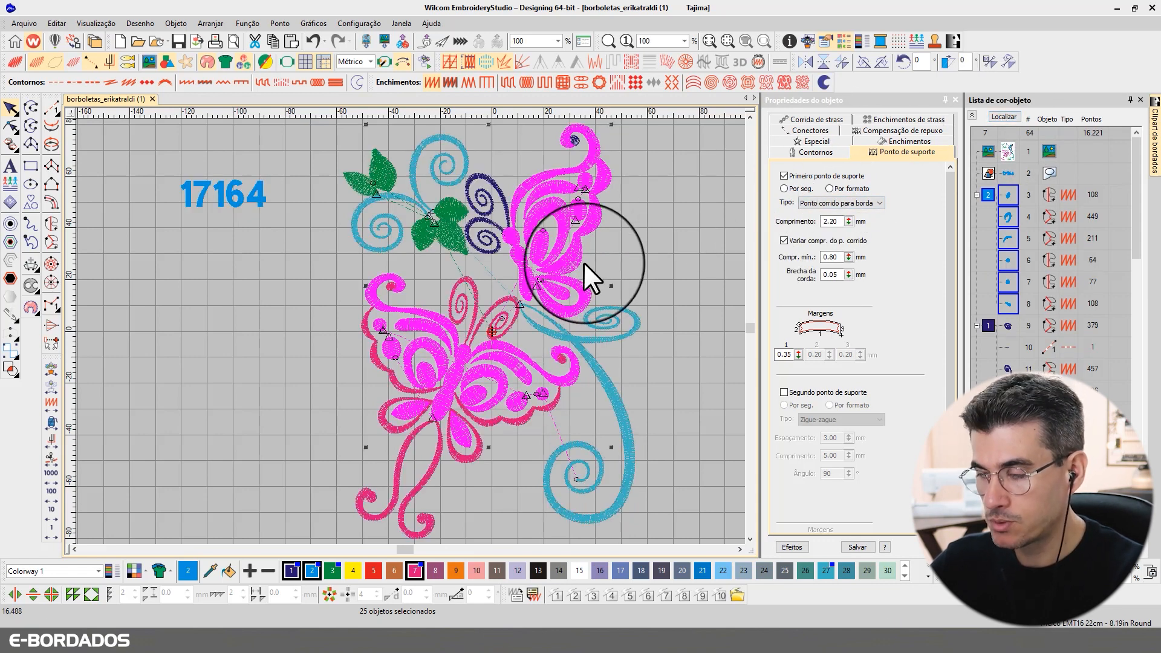
pyautogui.press('b')
pyautogui.moveTo(468, 193); pyautogui.dragTo(661, 290)
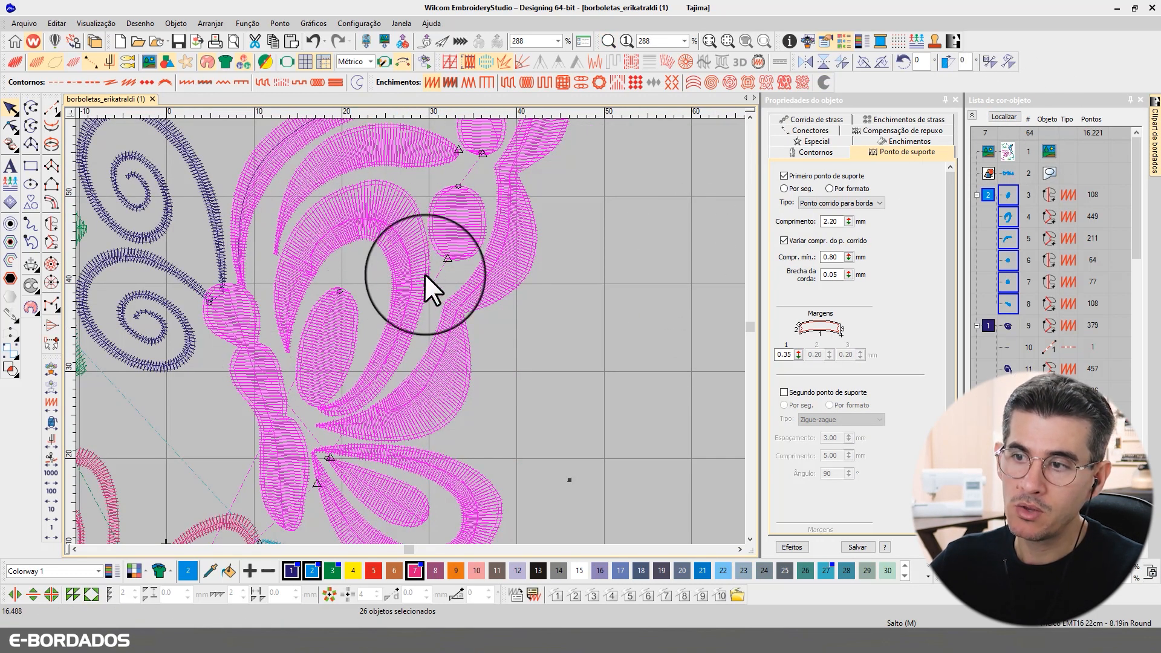
pyautogui.click(998, 114)
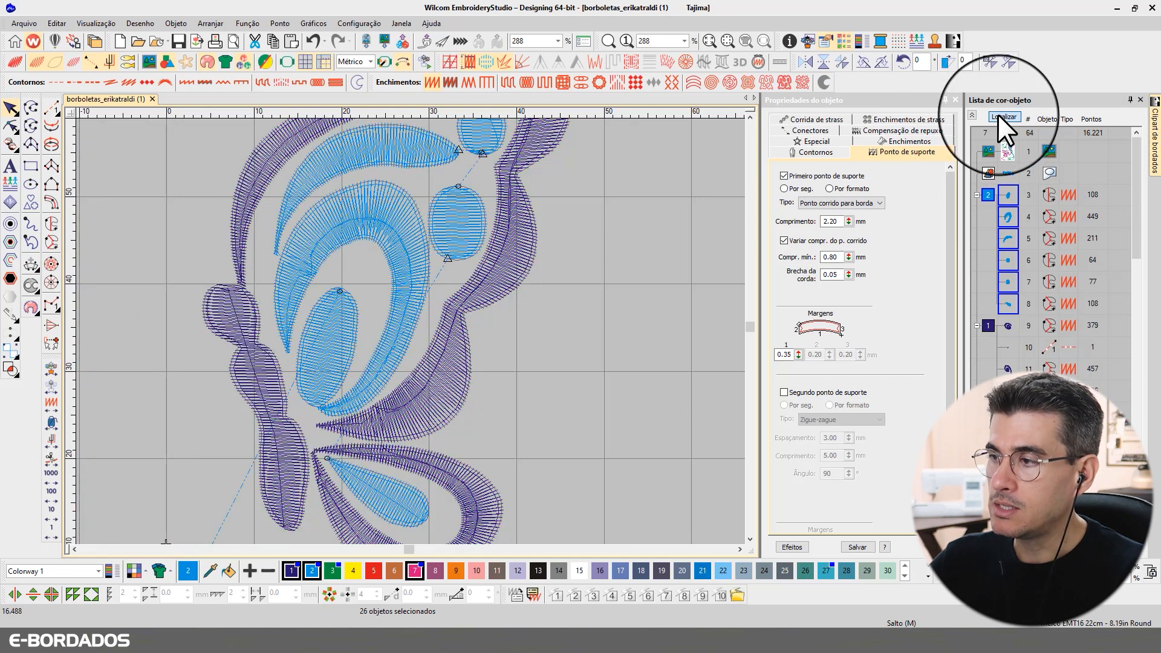
# Step: Tick Segundo ponto de suporte with Zigue-zague and preview the chosen objects in true colours
pyautogui.click(799, 393)
pyautogui.click(821, 418)
pyautogui.click(819, 430)
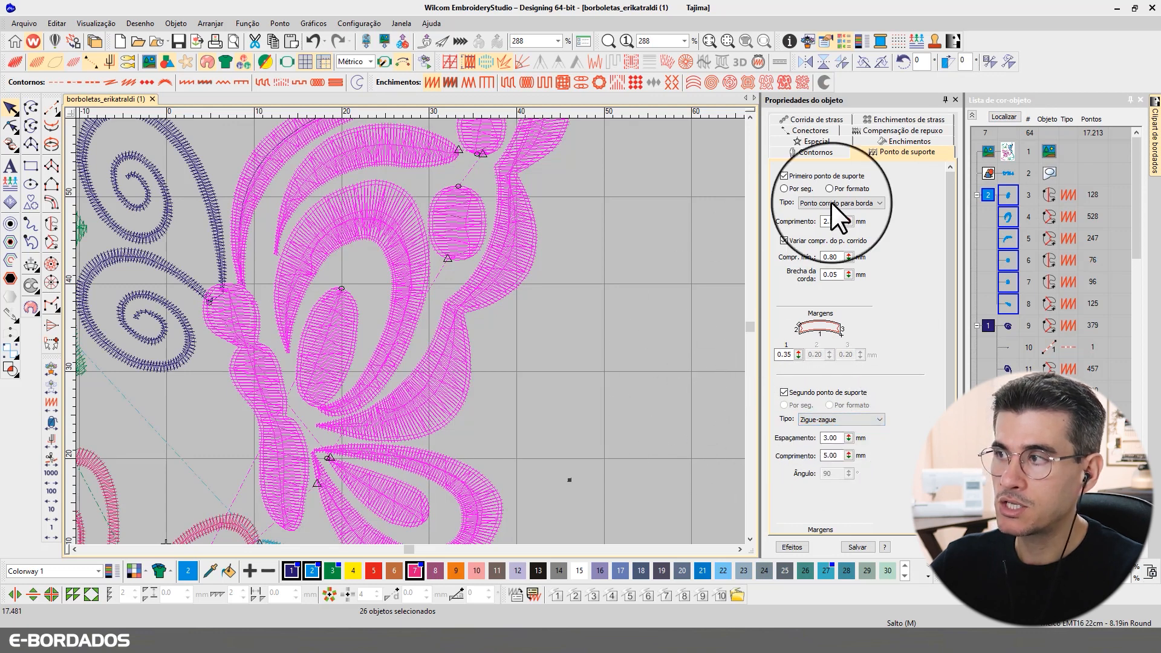
pyautogui.click(997, 115)
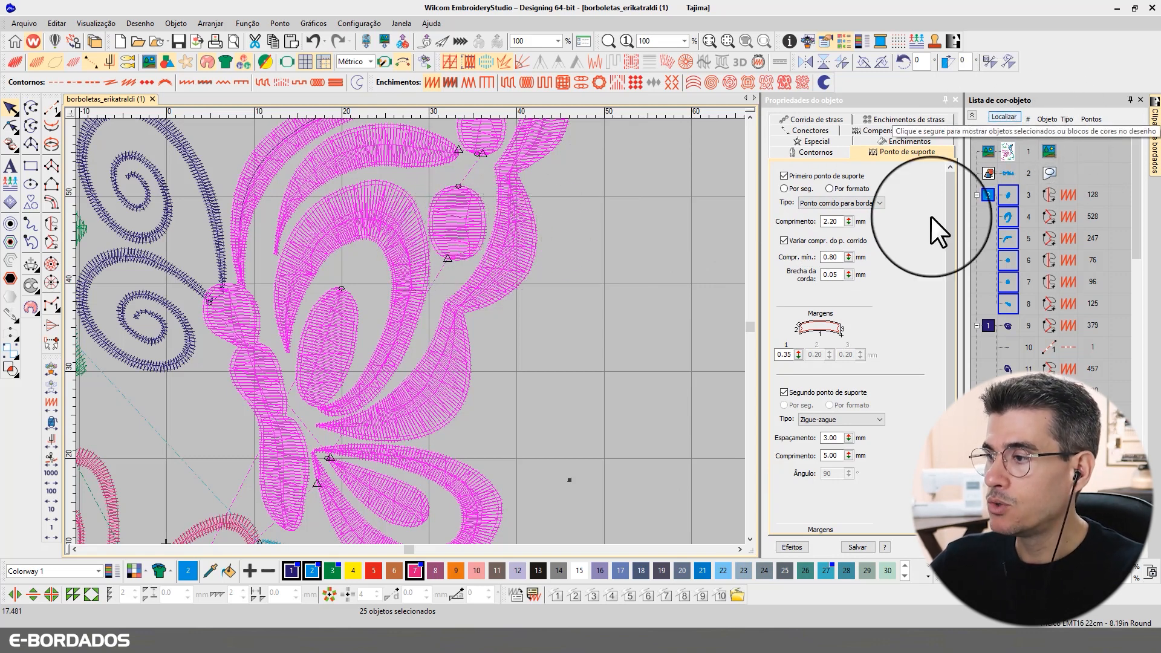
# Step: Deselect the butterfly objects, inspect the two spirals' underlay, then clear the selection
pyautogui.click(1008, 118)
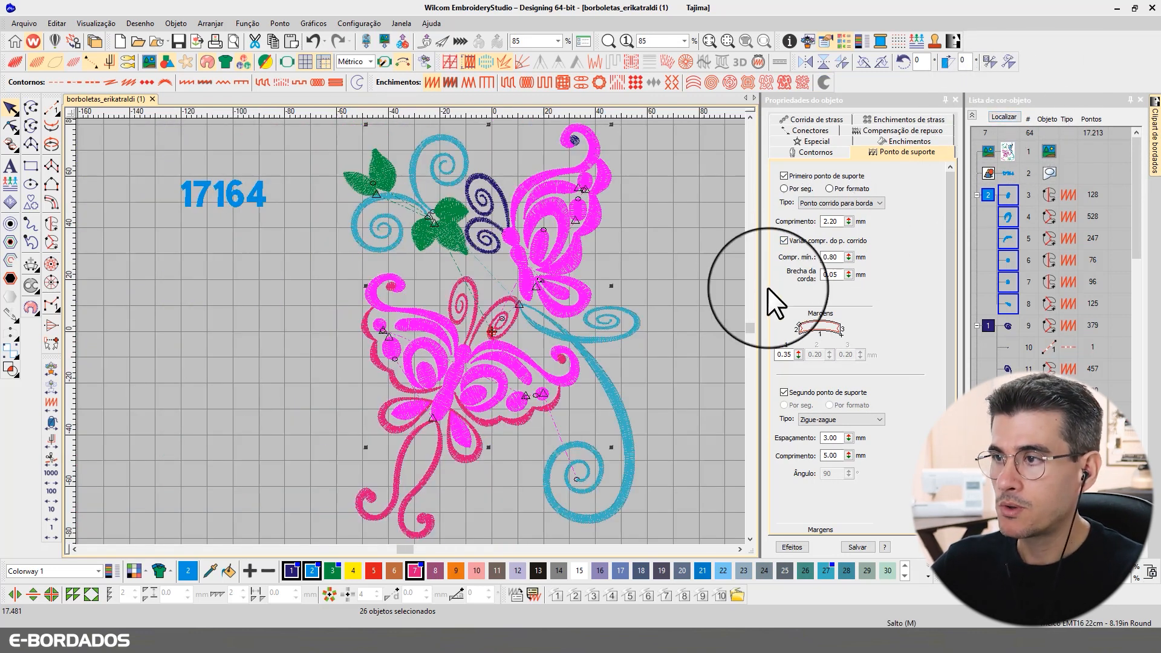
pyautogui.press('Escape')
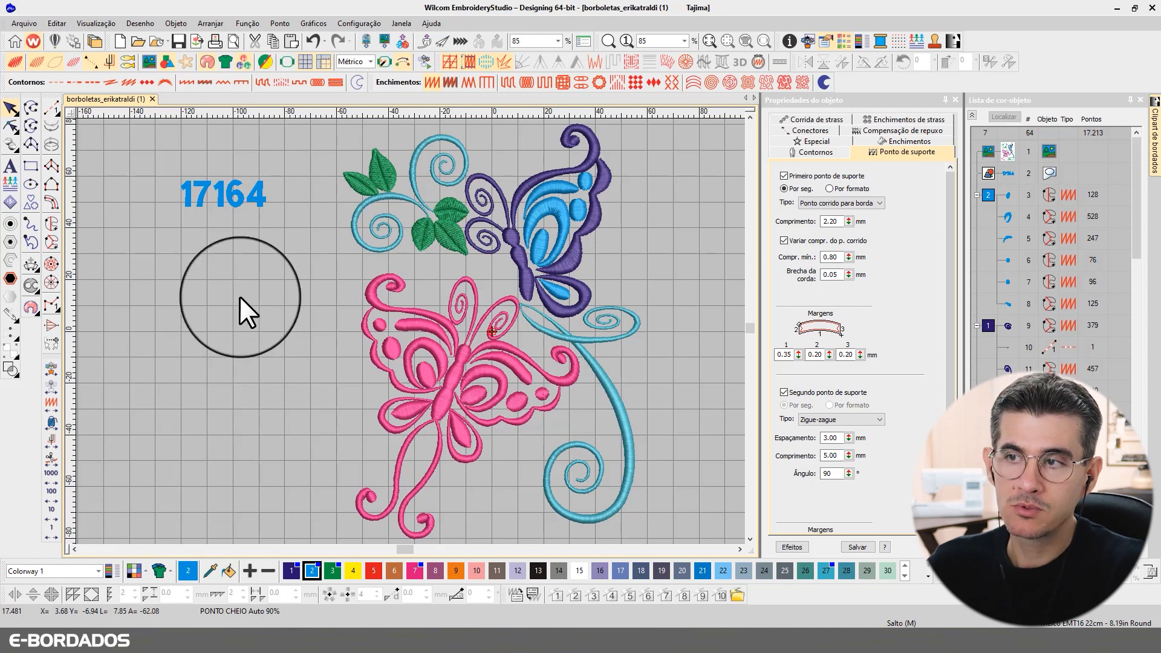
pyautogui.click(399, 202)
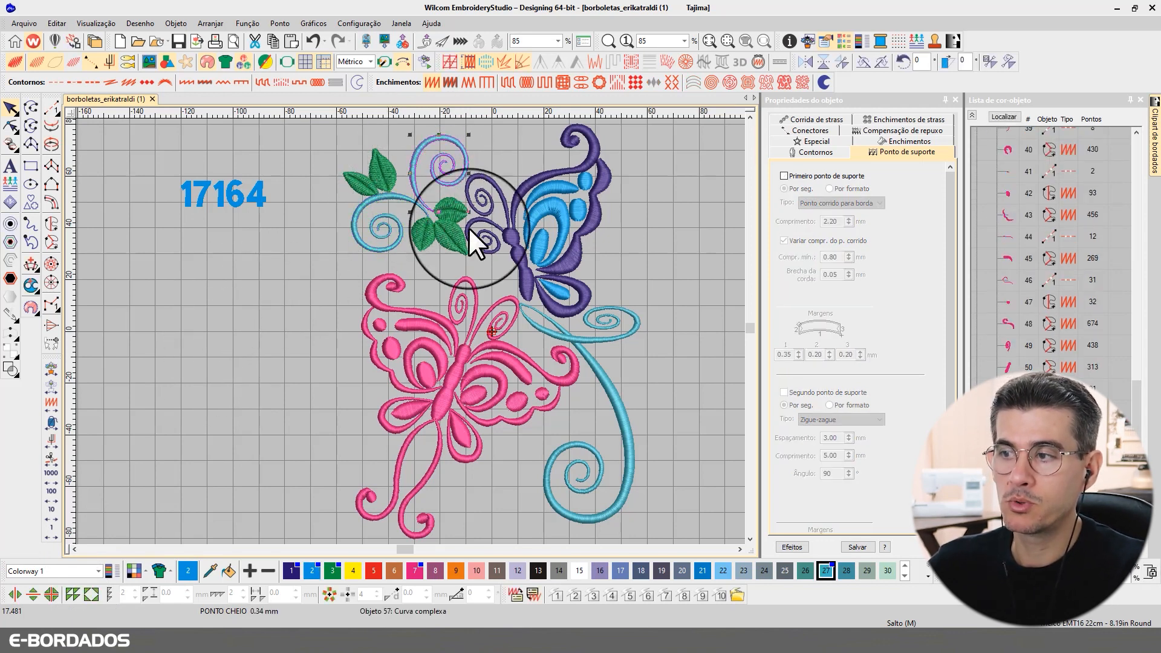
pyautogui.click(623, 338)
pyautogui.click(683, 353)
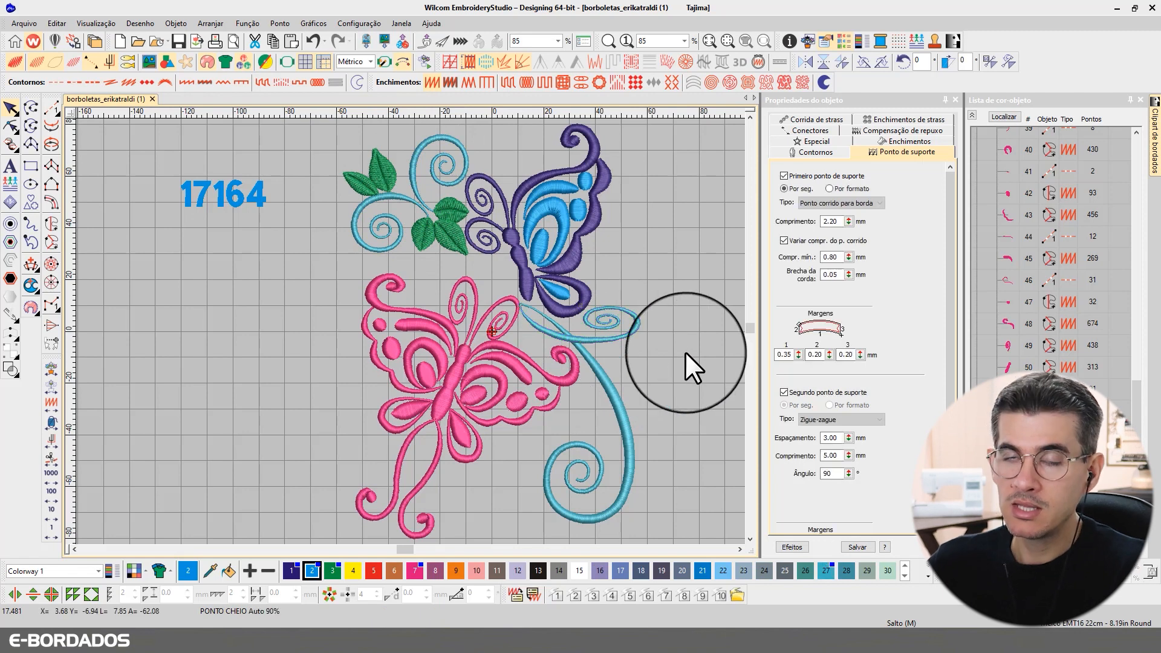
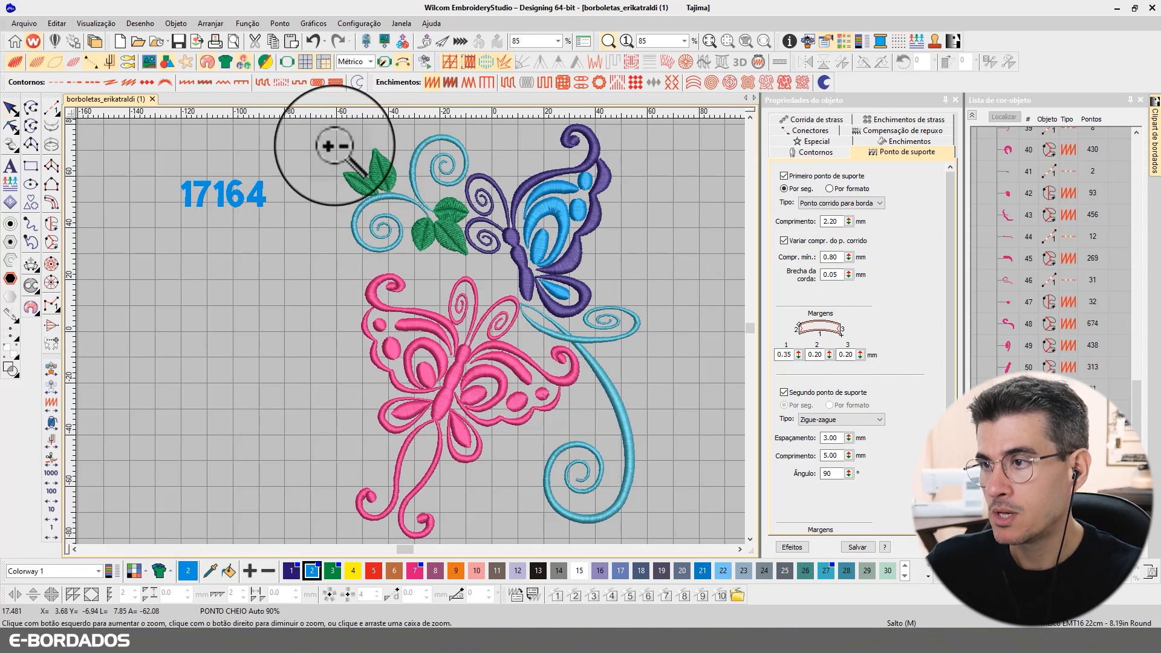
# Step: Zoom in on the upper butterfly area
pyautogui.moveTo(324, 147); pyautogui.dragTo(679, 337)
# Step: Show the purple butterfly outline piece's satin fill settings at 0.34 mm spacing
pyautogui.click(575, 280)
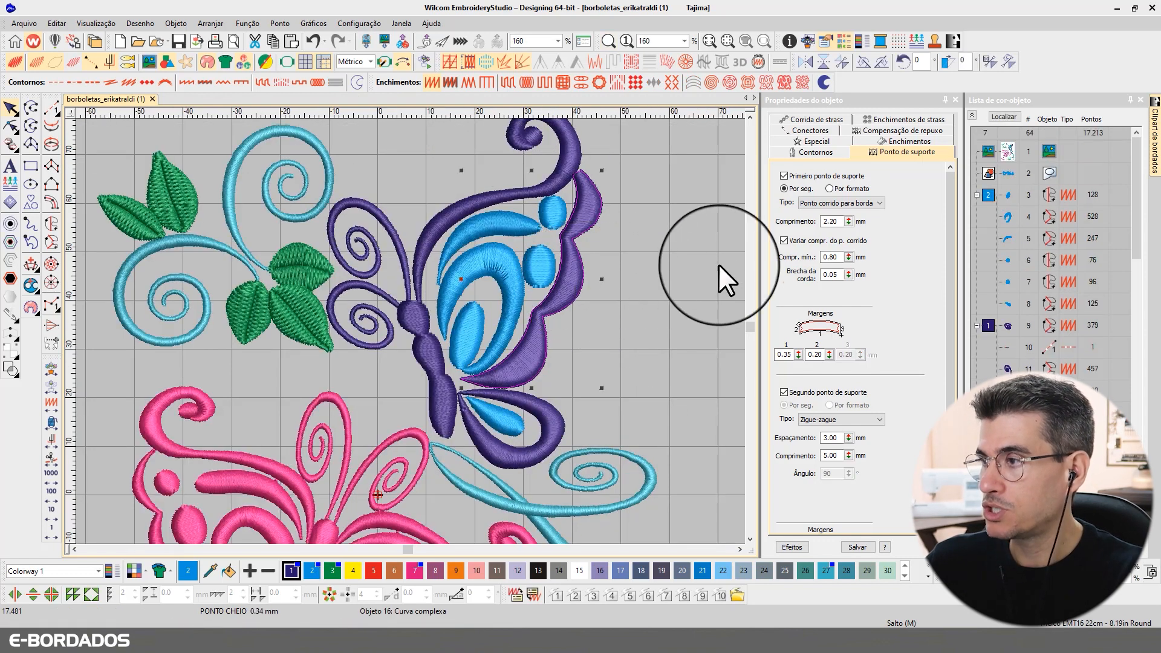
pyautogui.click(894, 142)
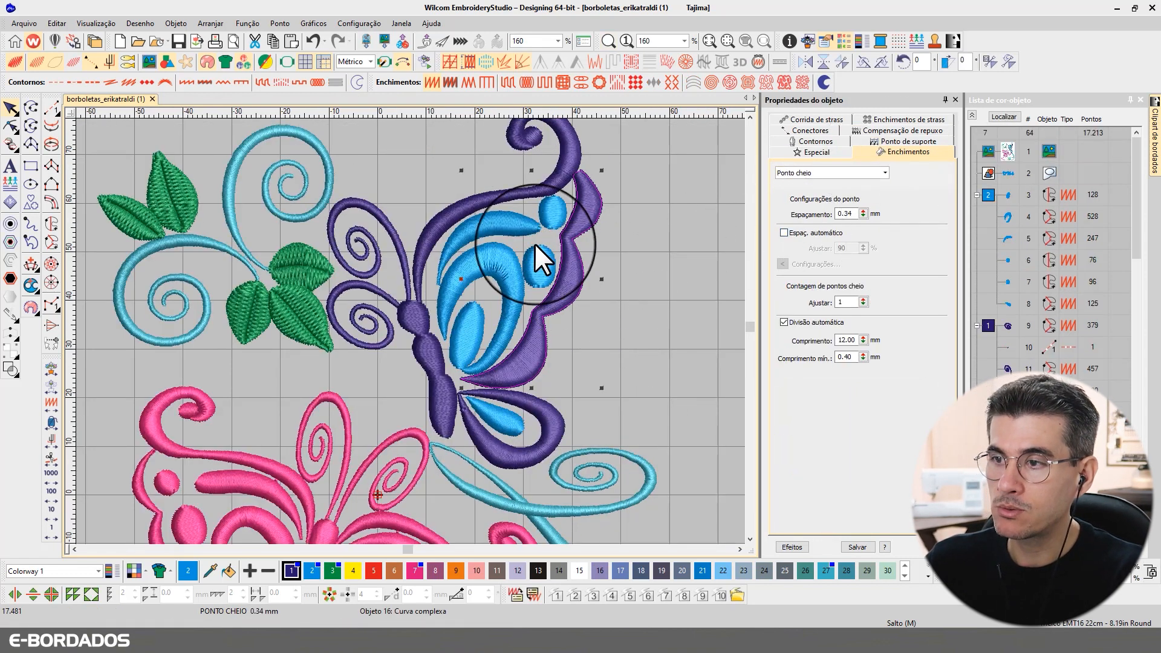
pyautogui.press('t')
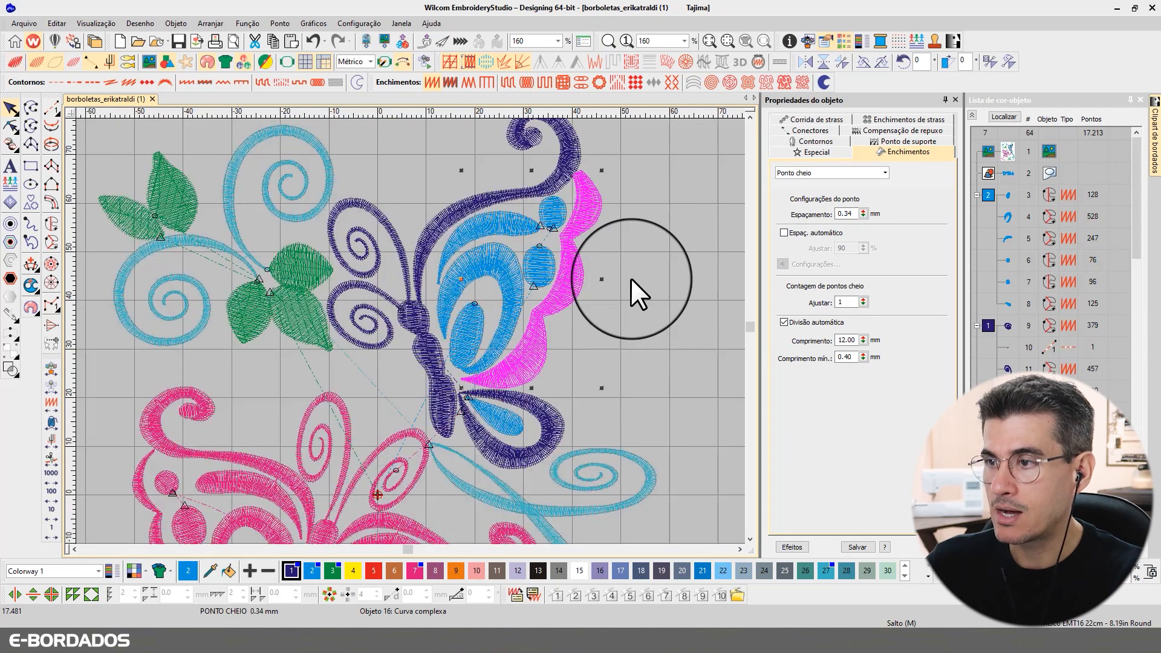
# Step: Clear the selection, return to plain stitch view and select the top vine spiral
pyautogui.press('Escape')
pyautogui.press('t')
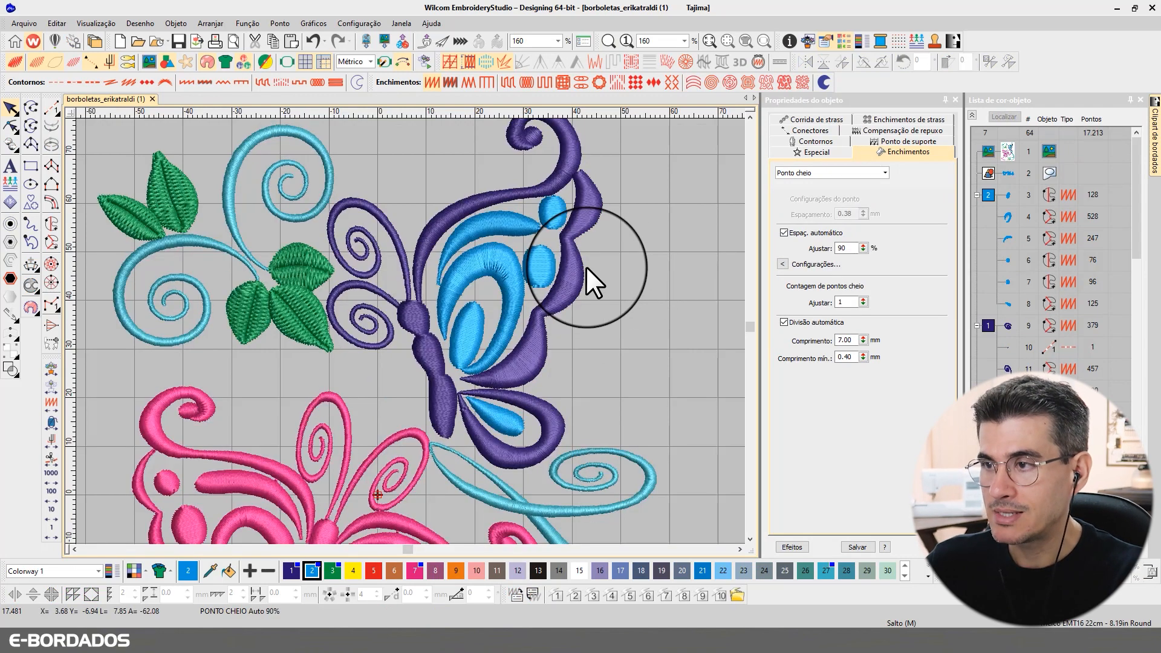
pyautogui.press('t')
pyautogui.click(299, 190)
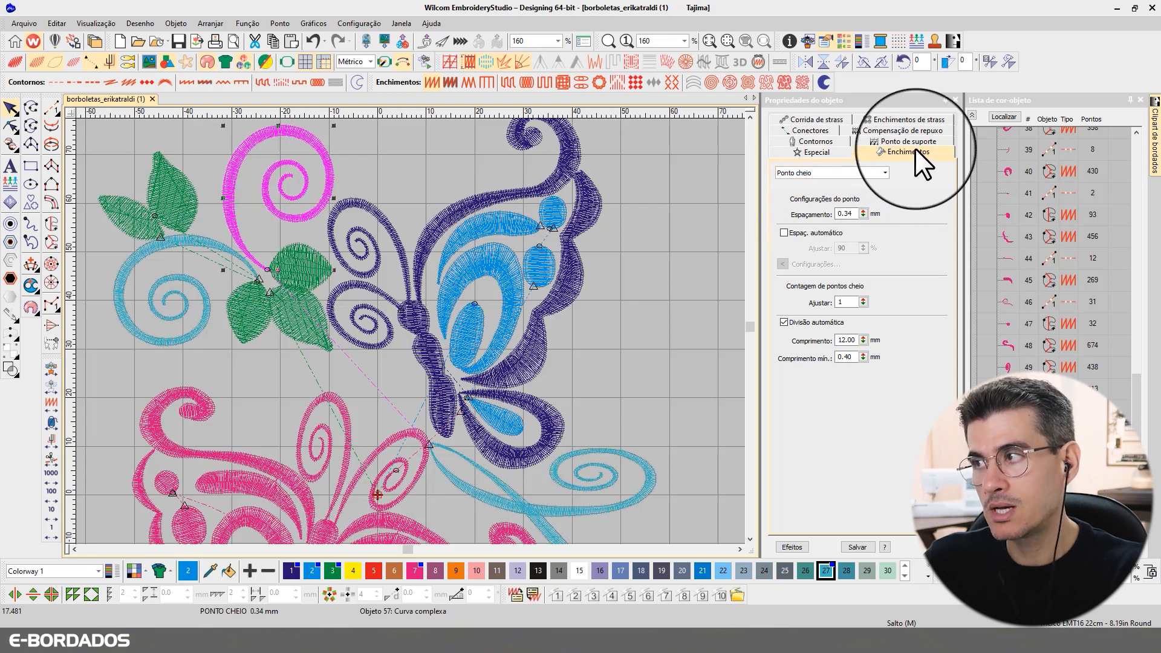
# Step: Add the teal and navy spirals and the teal swirl tail to the selection
pyautogui.keyDown('ctrl'); pyautogui.click(197, 242); pyautogui.keyUp('ctrl')
pyautogui.keyDown('ctrl'); pyautogui.click(361, 226); pyautogui.keyUp('ctrl')
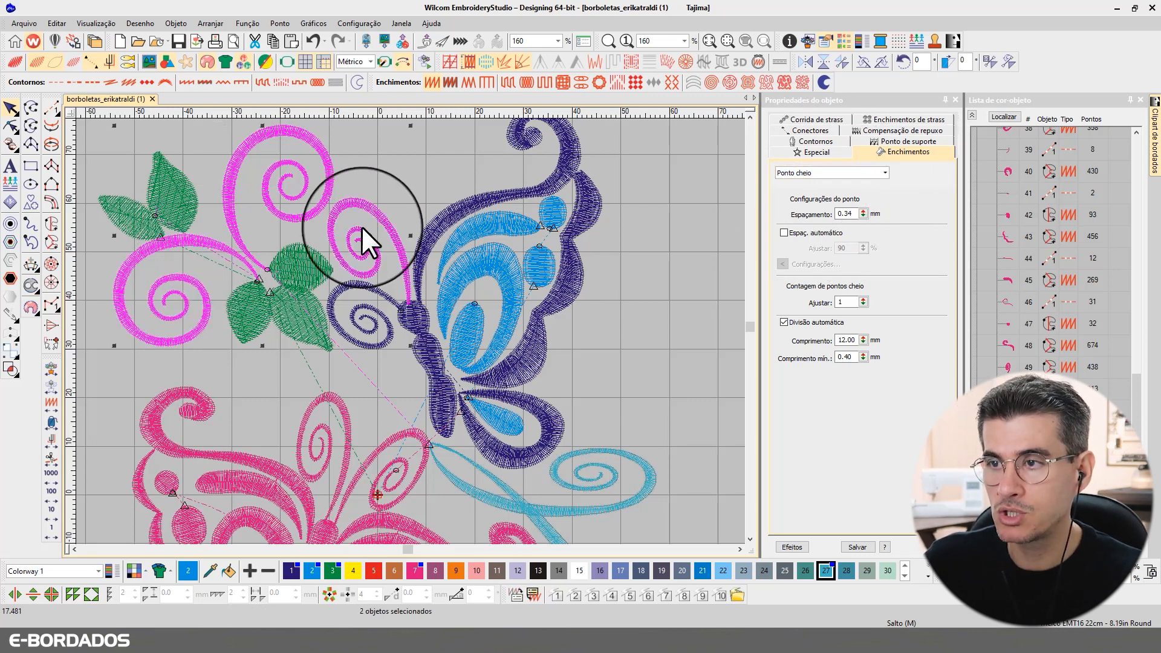
pyautogui.keyDown('ctrl'); pyautogui.click(364, 293); pyautogui.keyUp('ctrl')
pyautogui.click(749, 116)
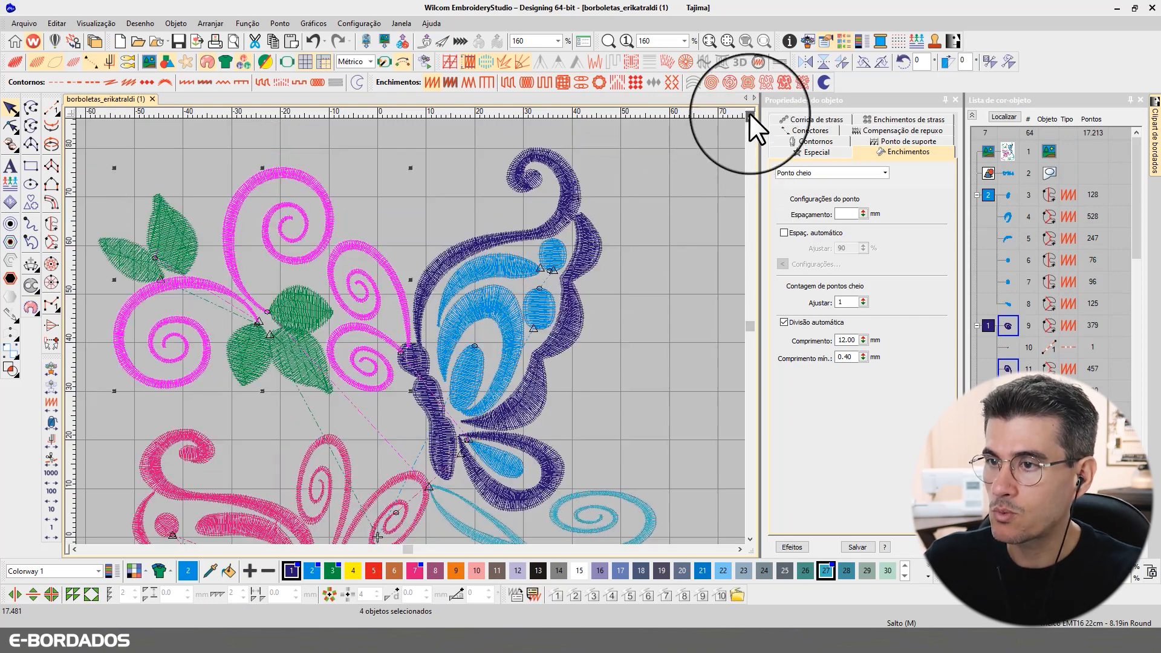
pyautogui.click(750, 539)
pyautogui.click(750, 539)
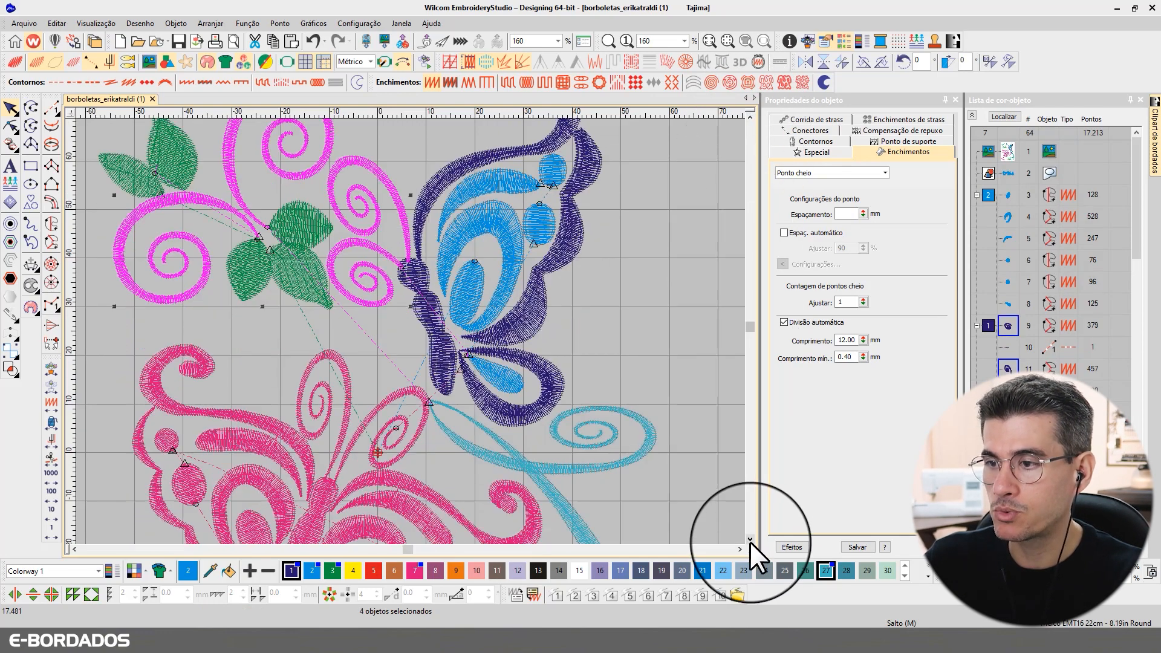
pyautogui.click(750, 539)
pyautogui.click(749, 539)
pyautogui.click(749, 540)
pyautogui.keyDown('ctrl'); pyautogui.click(599, 302); pyautogui.keyUp('ctrl')
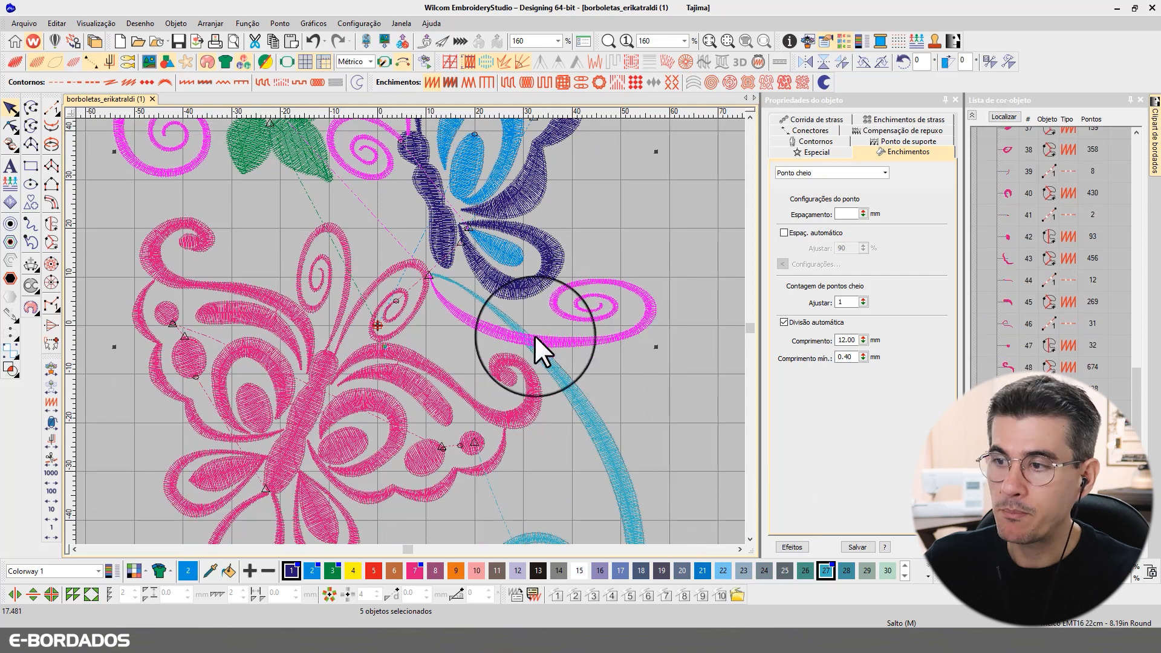
pyautogui.click(750, 539)
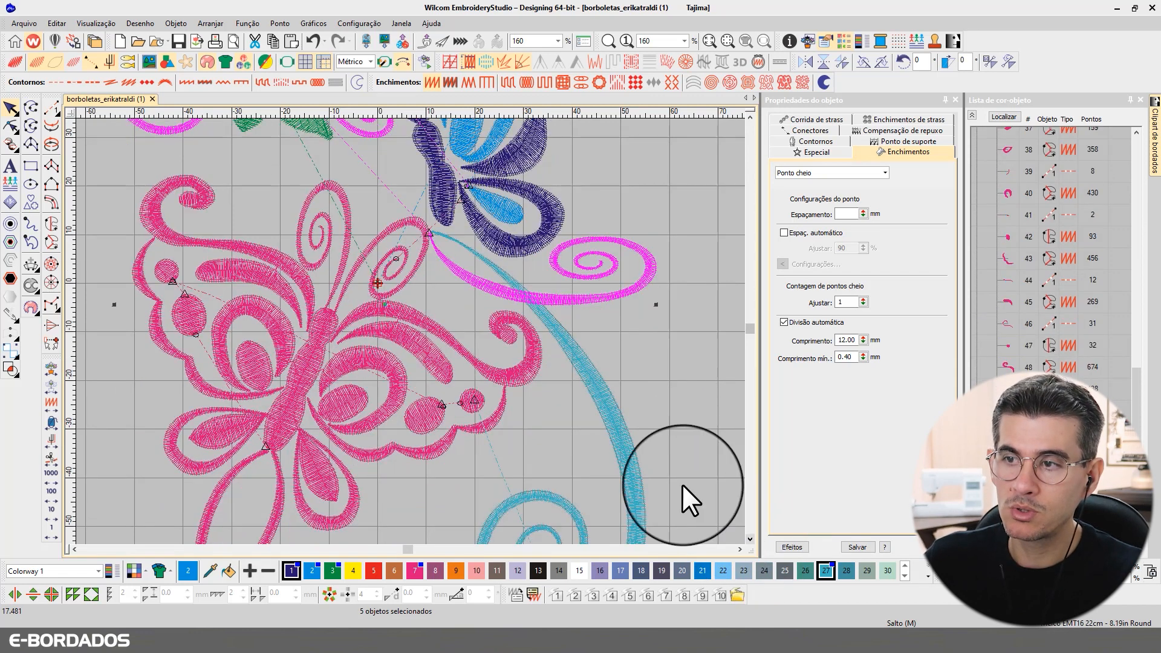
# Step: Add the pink upper loop, small pink swirl and both pink wing outlines to the selection
pyautogui.keyDown('ctrl'); pyautogui.click(396, 228); pyautogui.keyUp('ctrl')
pyautogui.keyDown('ctrl'); pyautogui.click(343, 212); pyautogui.keyUp('ctrl')
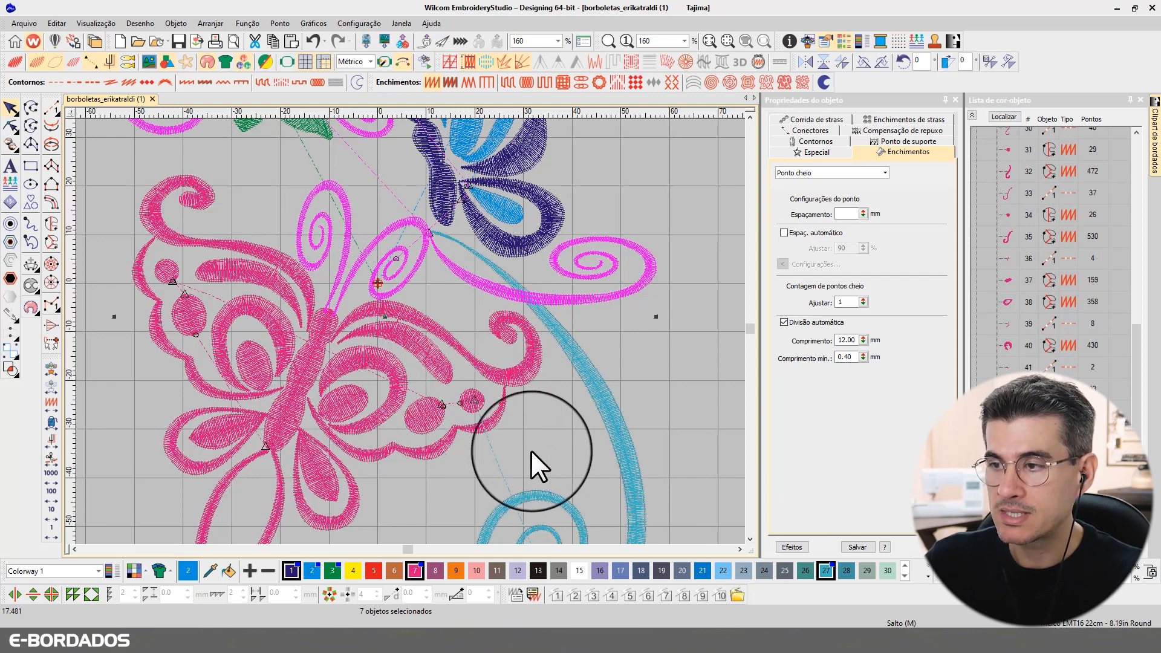
pyautogui.click(749, 539)
pyautogui.click(750, 539)
pyautogui.click(750, 540)
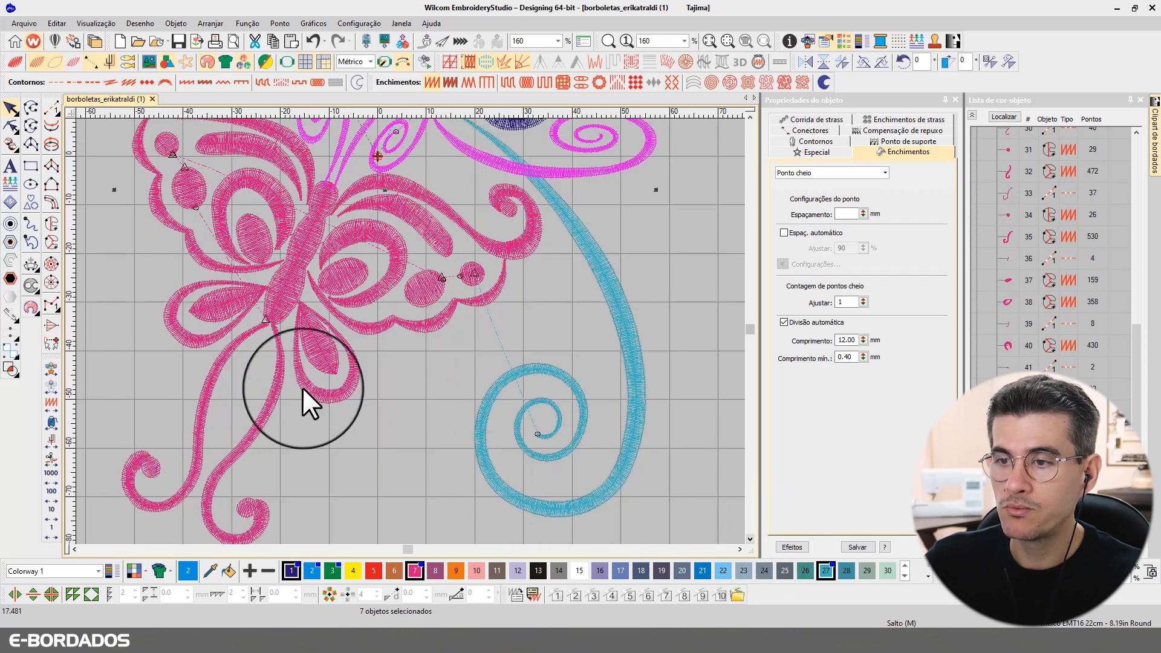
pyautogui.keyDown('ctrl'); pyautogui.click(303, 374); pyautogui.keyUp('ctrl')
pyautogui.keyDown('ctrl'); pyautogui.click(201, 340); pyautogui.keyUp('ctrl')
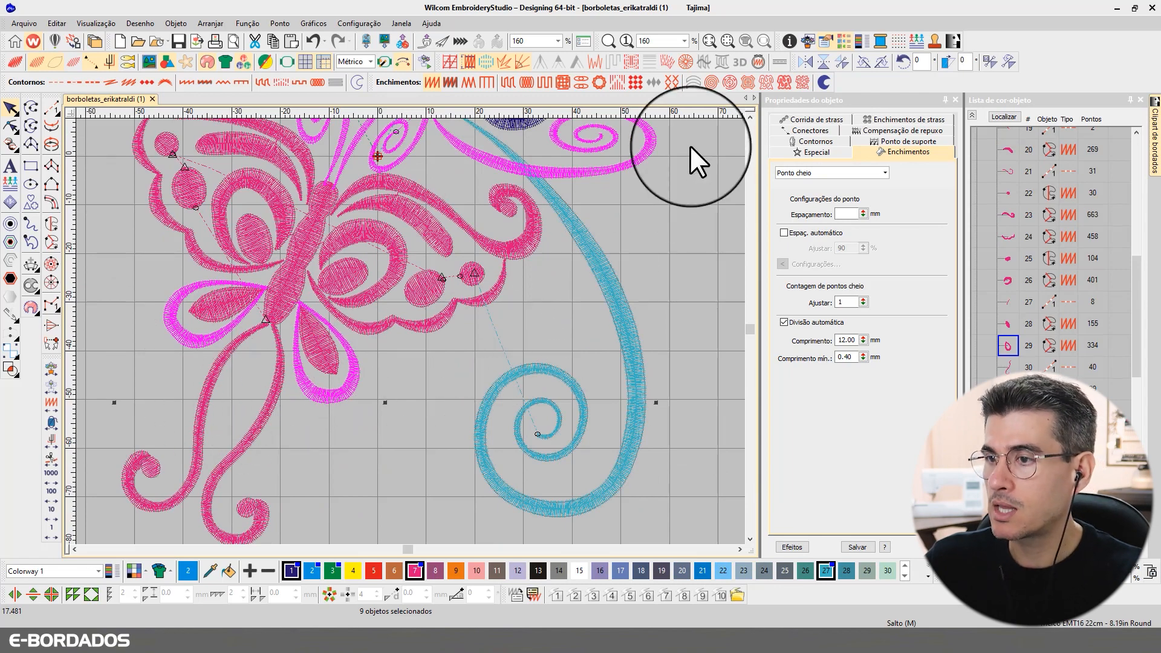
pyautogui.click(749, 116)
pyautogui.click(749, 117)
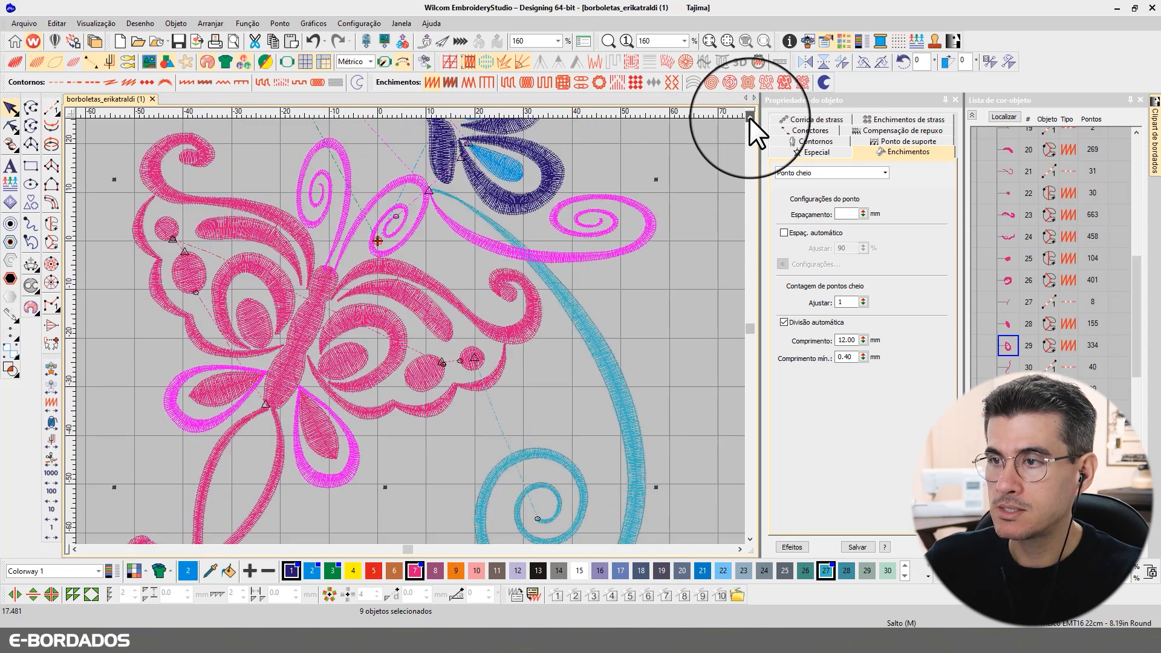
pyautogui.click(750, 117)
pyautogui.click(750, 116)
pyautogui.click(749, 116)
pyautogui.click(750, 116)
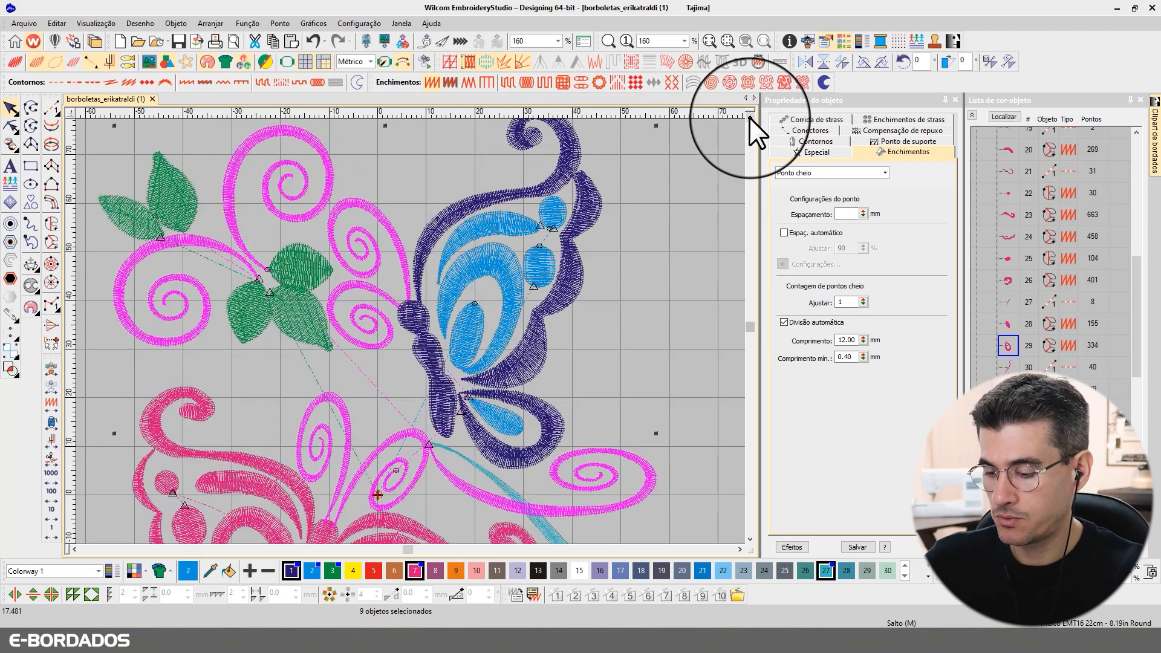
# Step: Fit the design, locate the selected pieces and apply a trial 0.45 mm satin spacing
pyautogui.press('0')
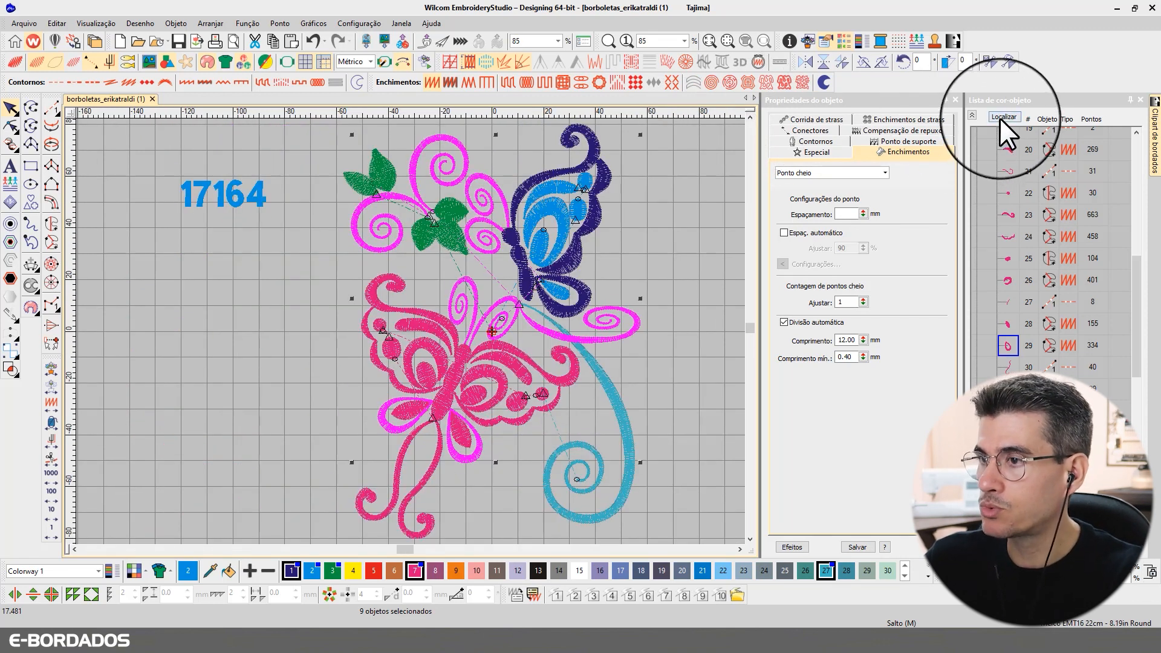
pyautogui.click(999, 118)
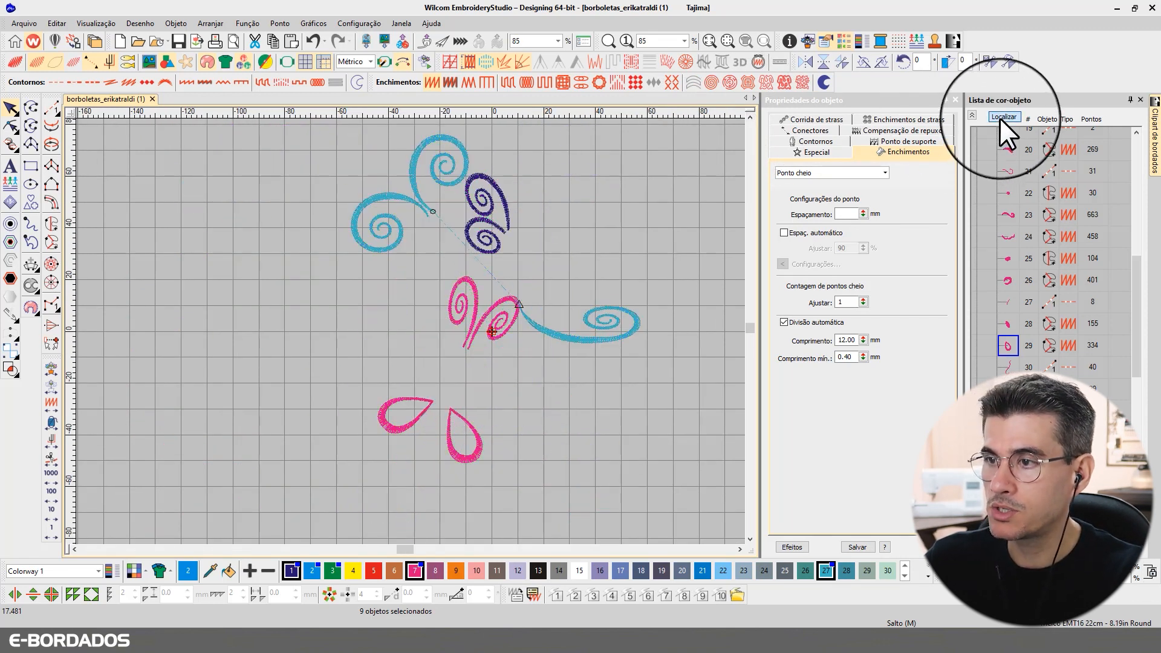
pyautogui.click(851, 214)
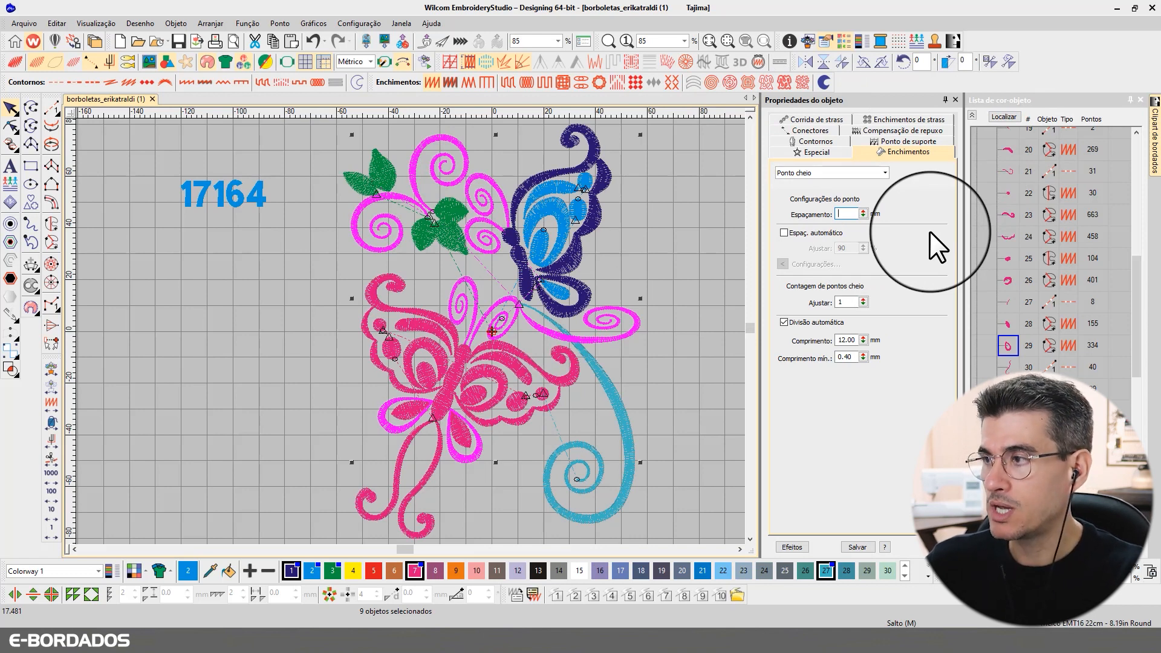
pyautogui.write('.')
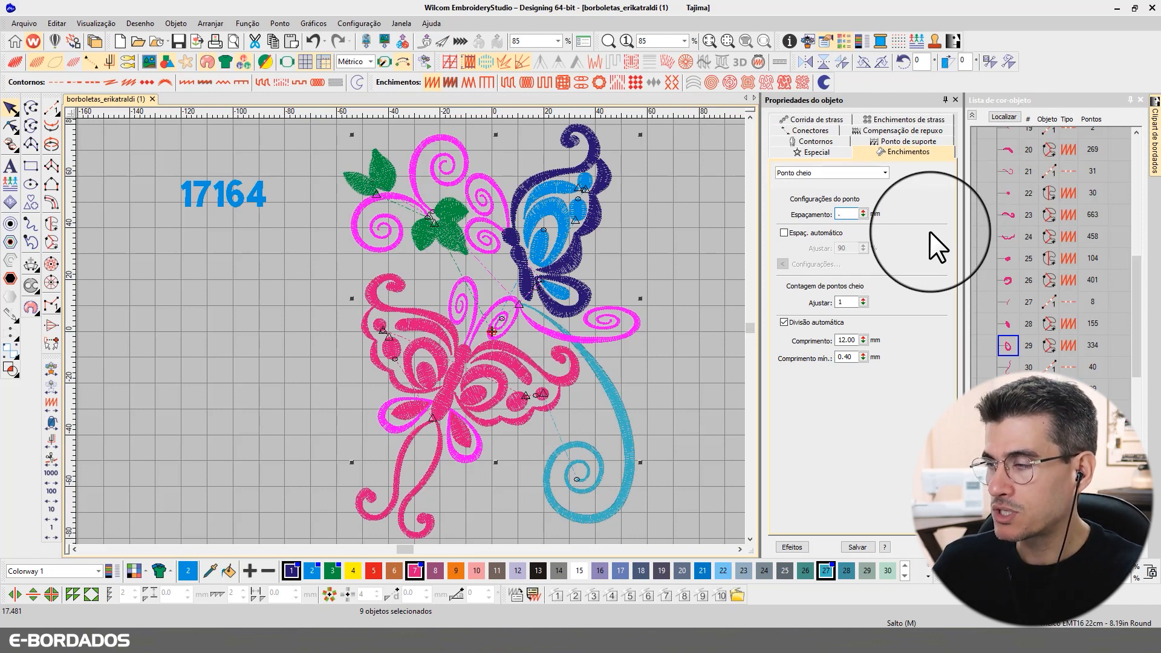
pyautogui.write('45')
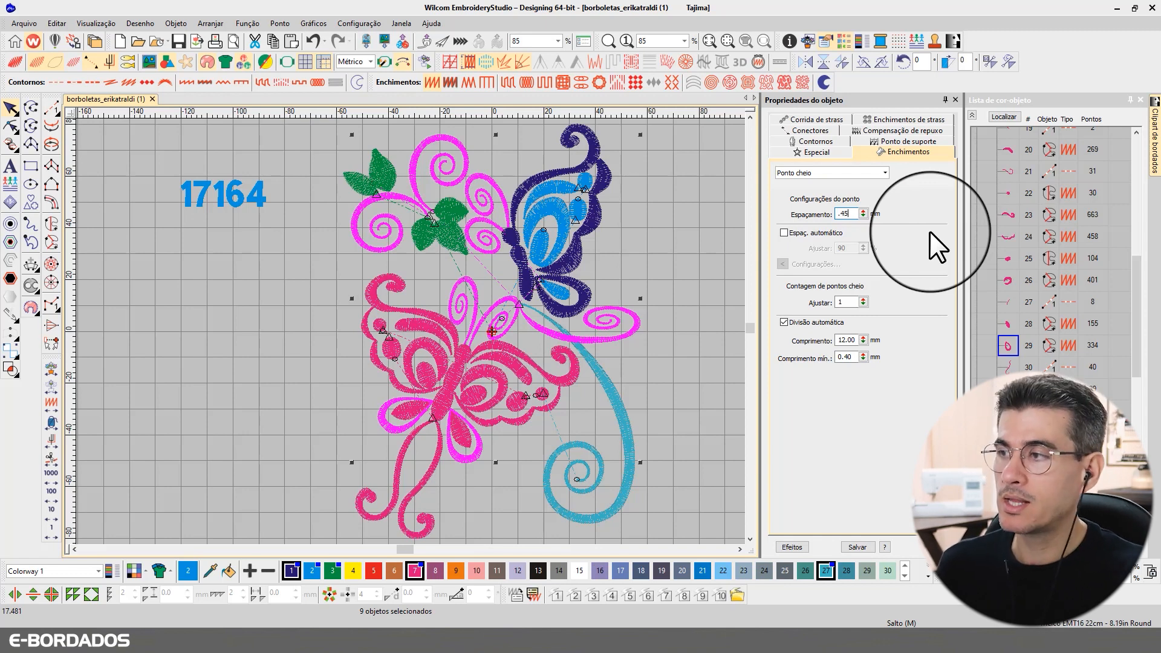
pyautogui.press('Return')
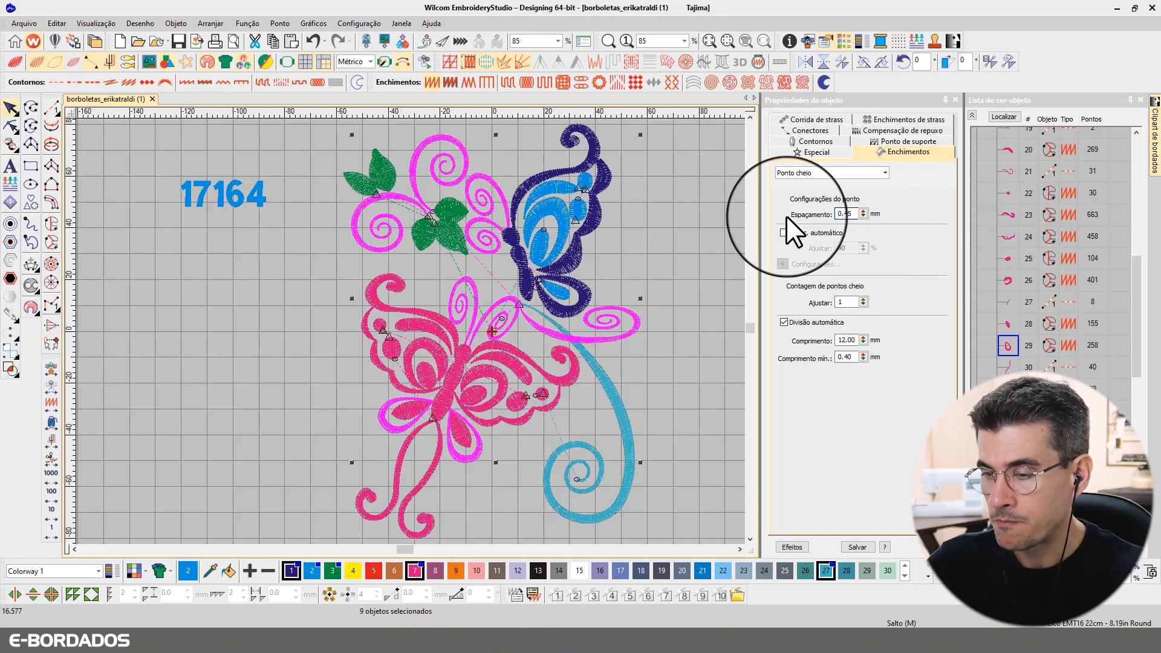
# Step: Undo the spacing change and zoom closely onto the green leaves and pink swirls
pyautogui.hotkey('ctrl', 'z')
pyautogui.press('b')
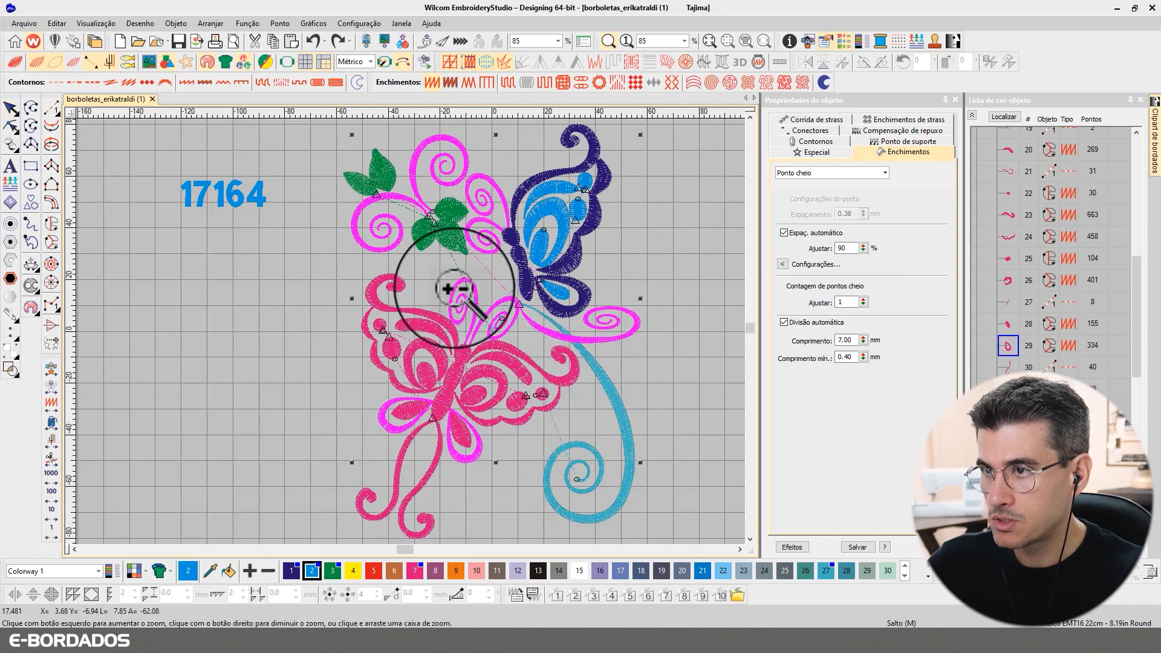
pyautogui.moveTo(387, 156); pyautogui.dragTo(475, 236)
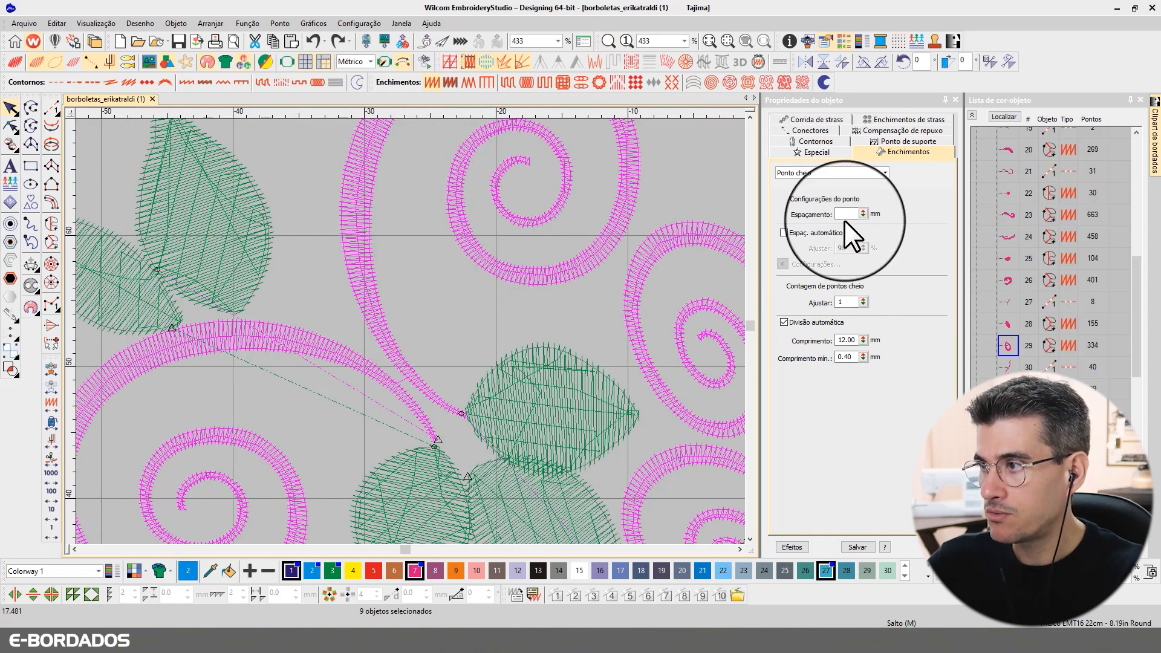
# Step: Apply 0.45 mm satin spacing to the selected pieces and preview it realistically
pyautogui.click(845, 215)
pyautogui.write('.45')
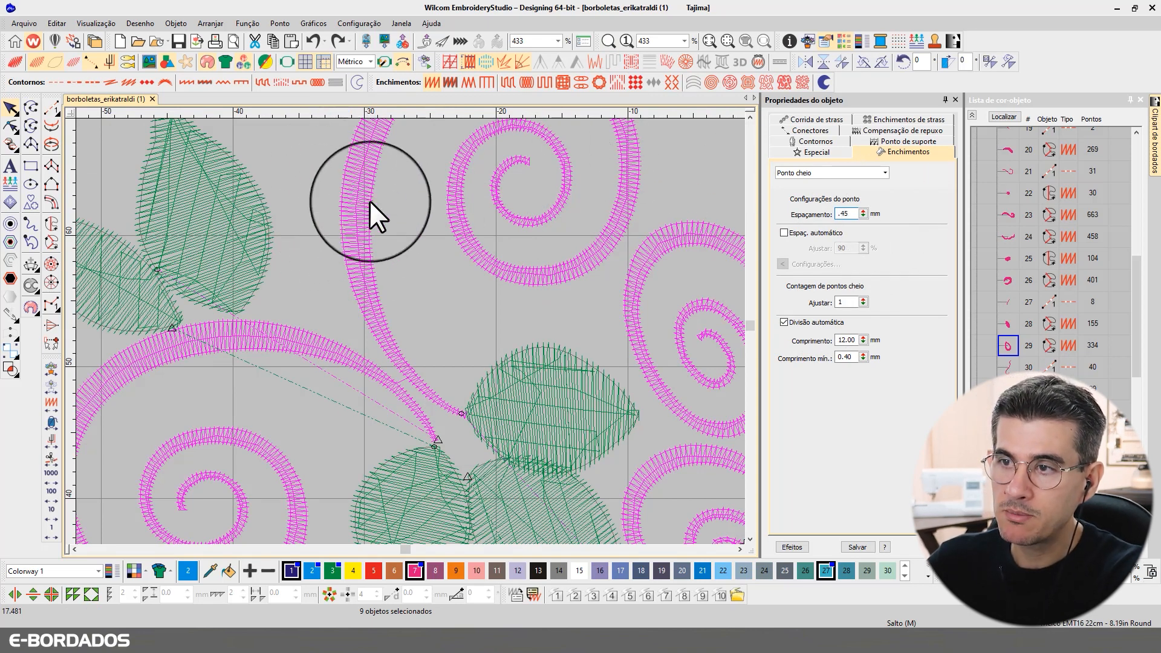
pyautogui.press('Return')
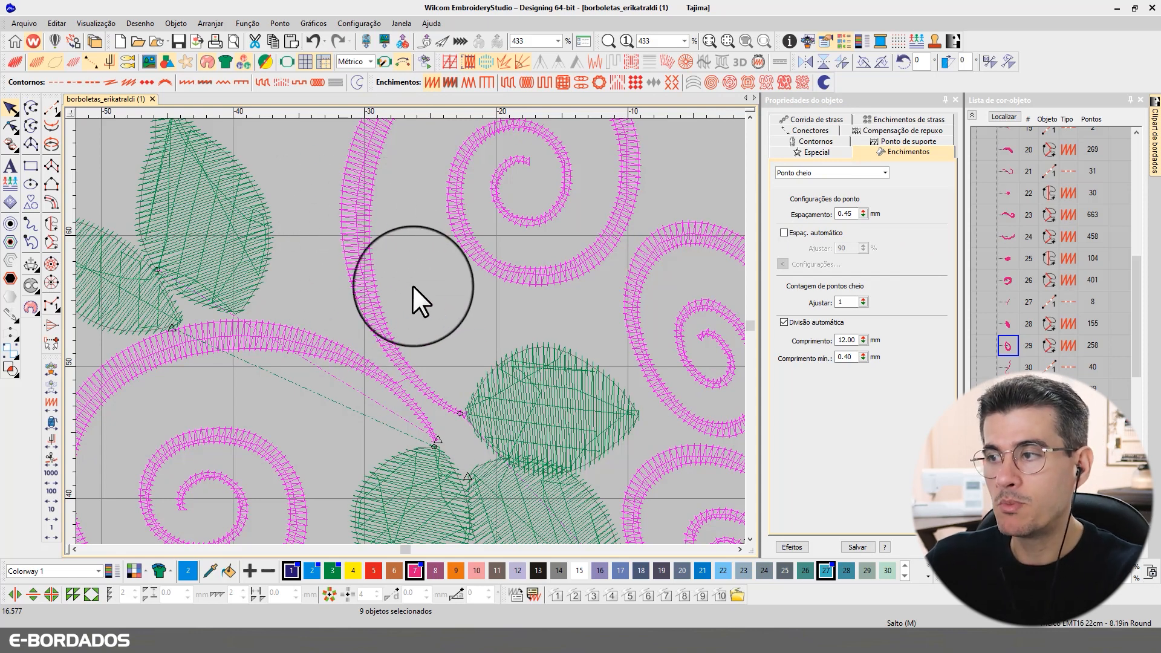
pyautogui.press('t')
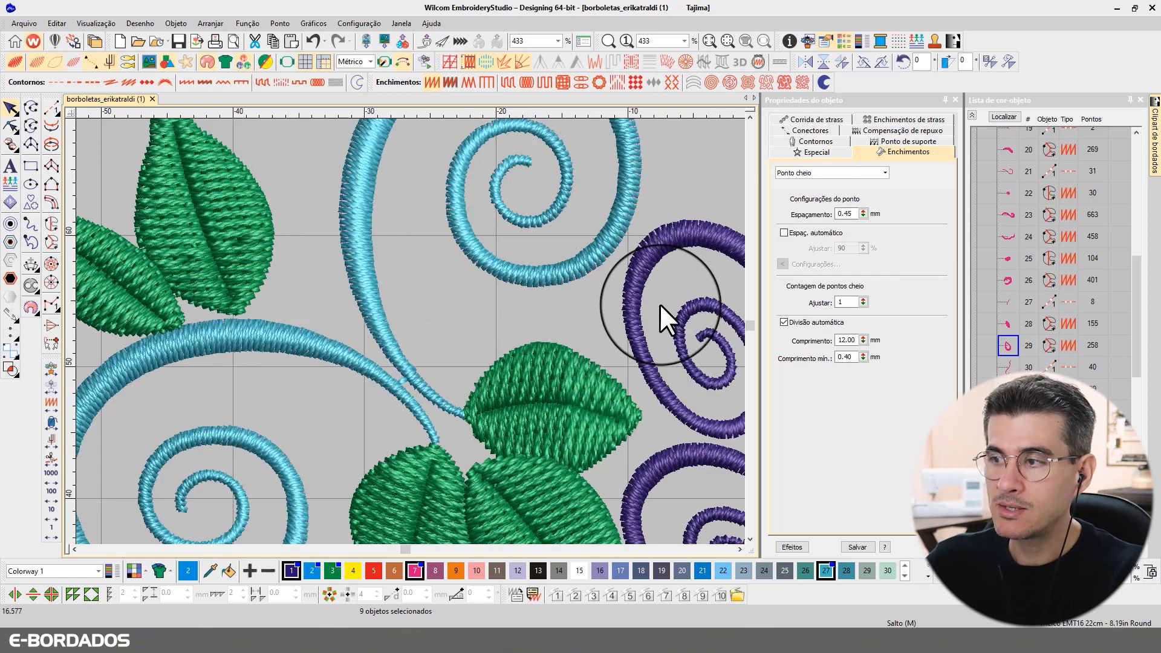
pyautogui.press('t')
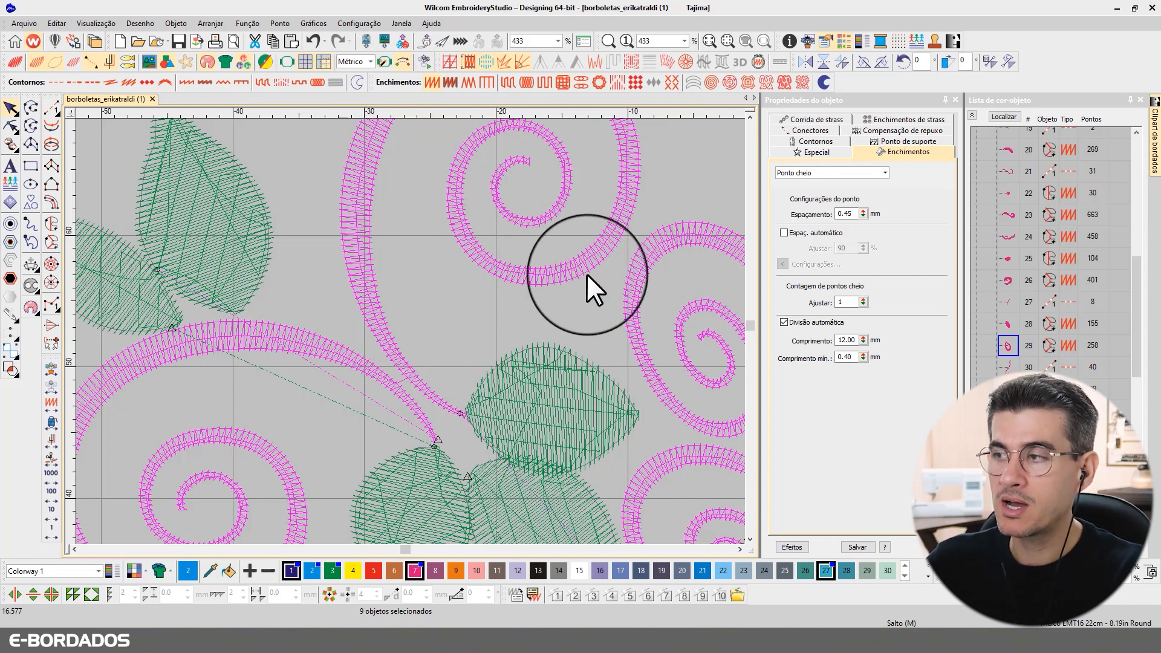
pyautogui.press('t')
pyautogui.press('t')
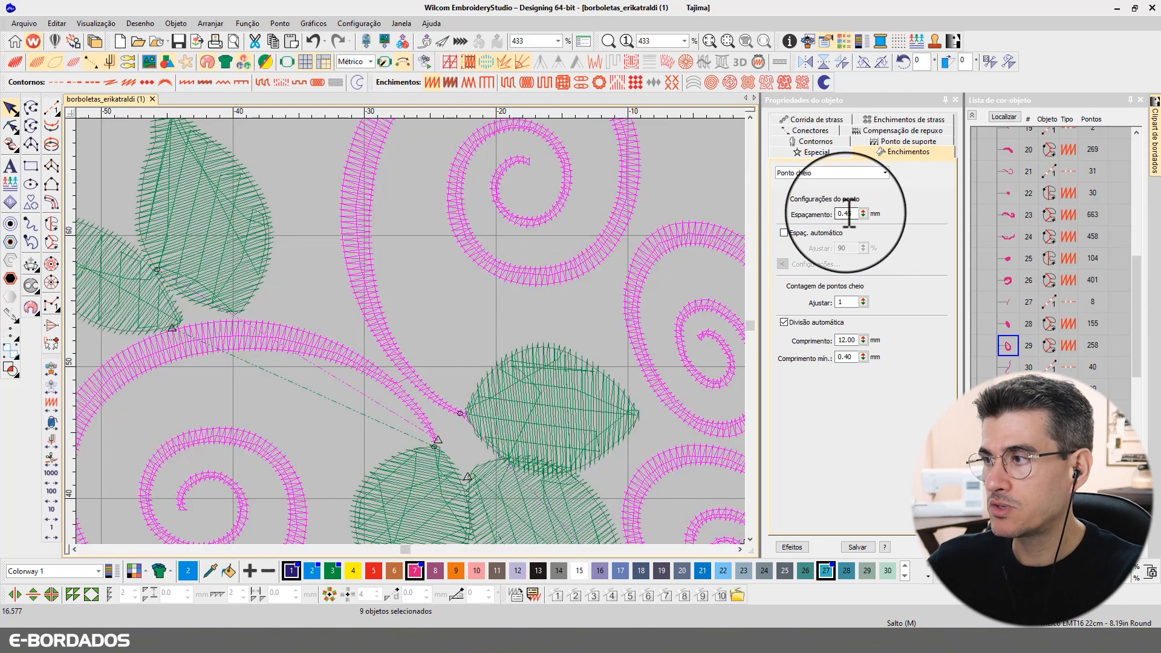
# Step: Raise the satin spacing to 0.55 mm and compare realistic and stitch-line previews
pyautogui.moveTo(844, 214); pyautogui.dragTo(876, 217)
pyautogui.write('55')
pyautogui.press('Return')
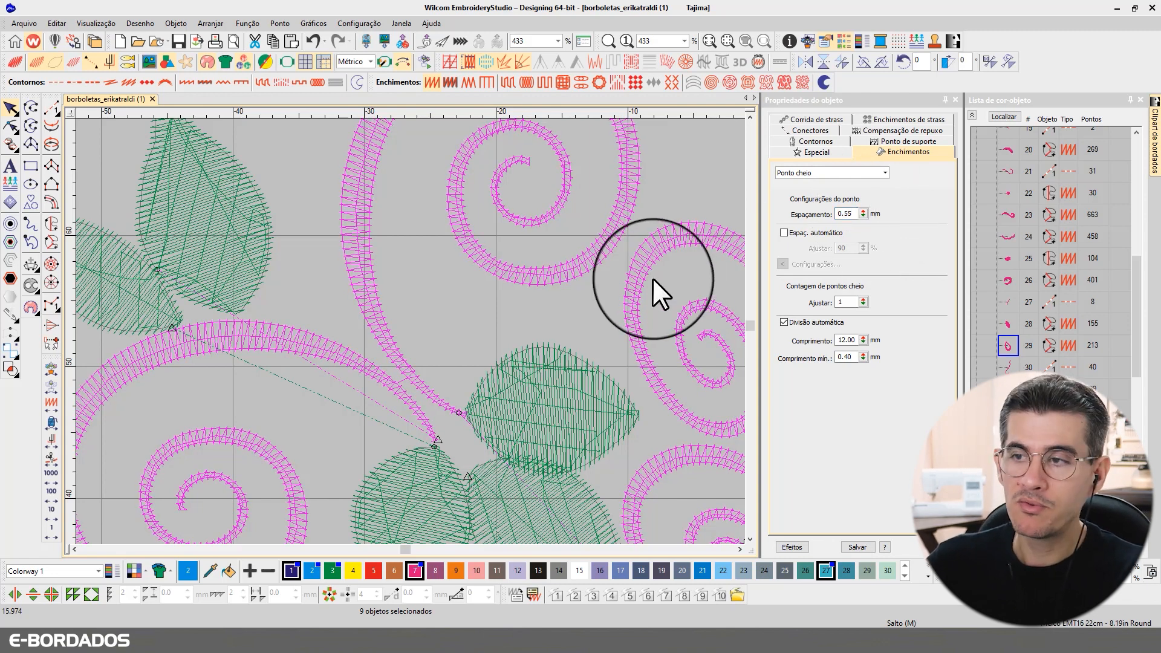
pyautogui.press('t')
pyautogui.press('t')
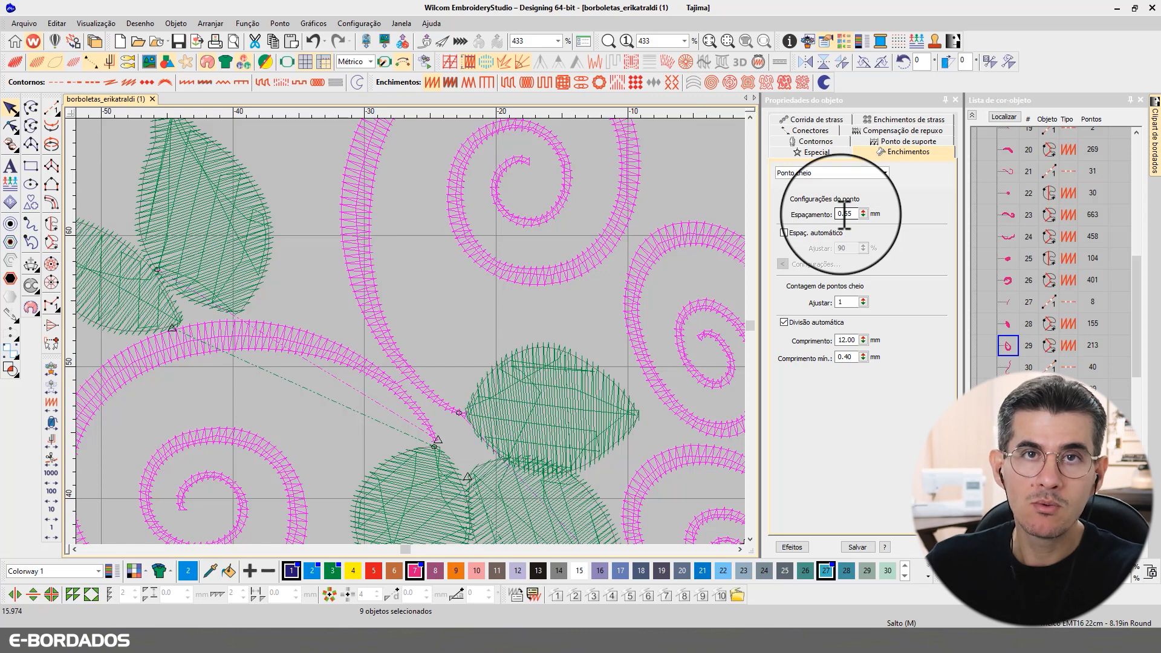
pyautogui.press('t')
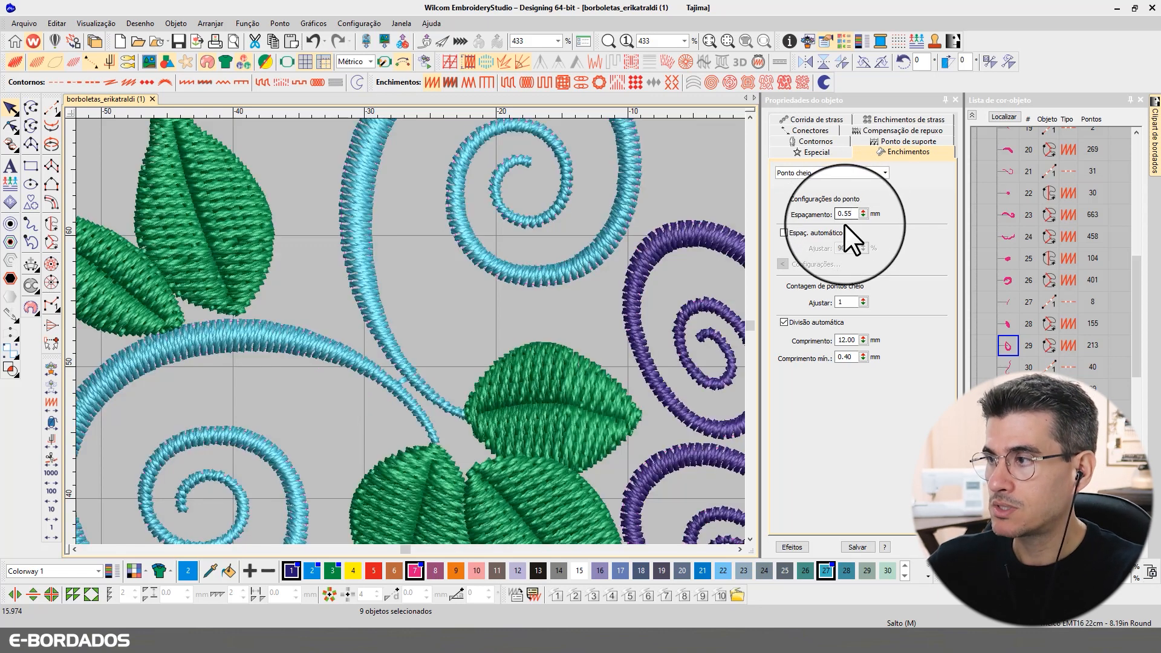
pyautogui.press('t')
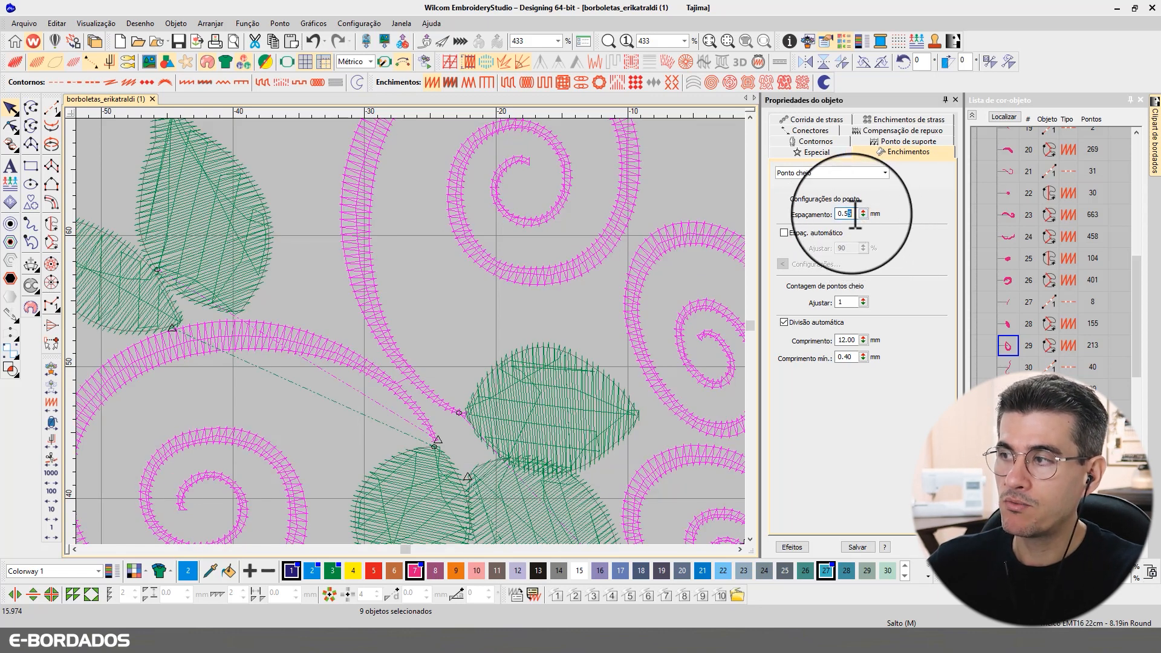
pyautogui.click(849, 215)
pyautogui.moveTo(845, 212); pyautogui.dragTo(867, 215)
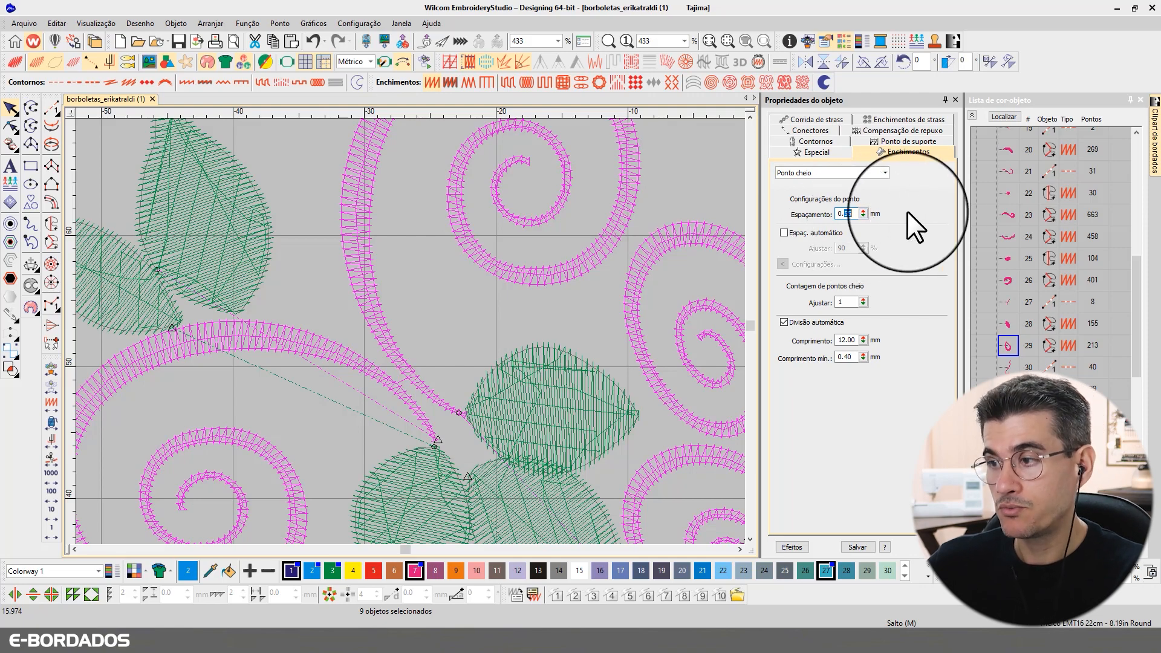
pyautogui.scroll(-5, 588, 270)
# Step: Commit the spacing edit, deselect, and compare the spirals in realistic and stitch-line views
pyautogui.write('tt')
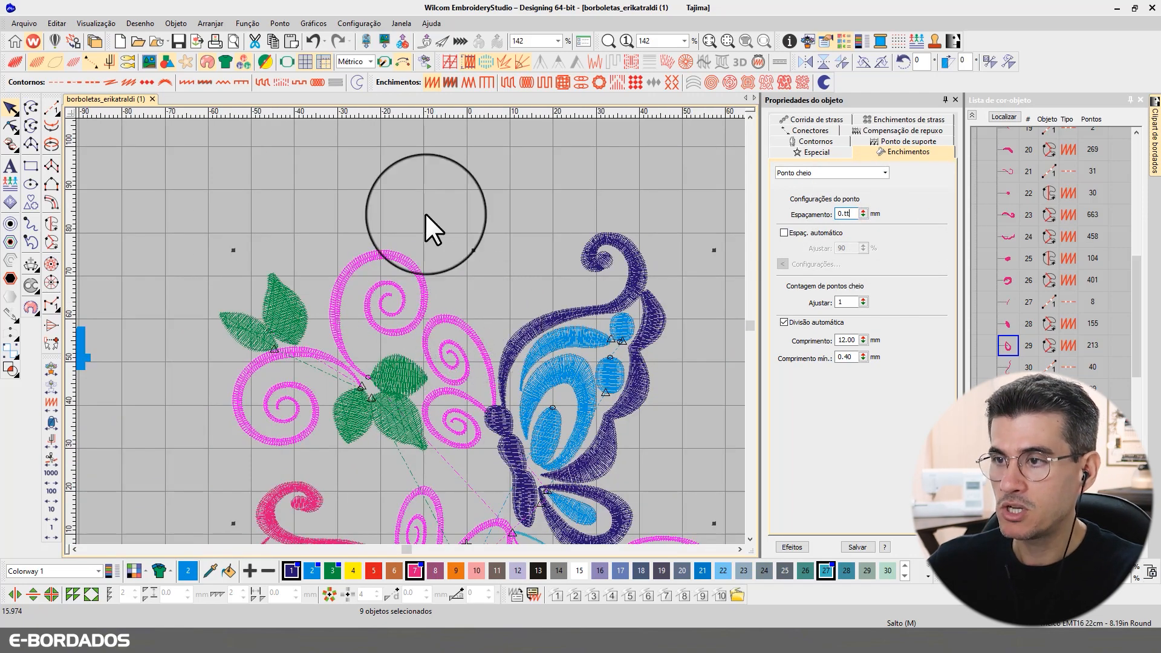
pyautogui.click(427, 211)
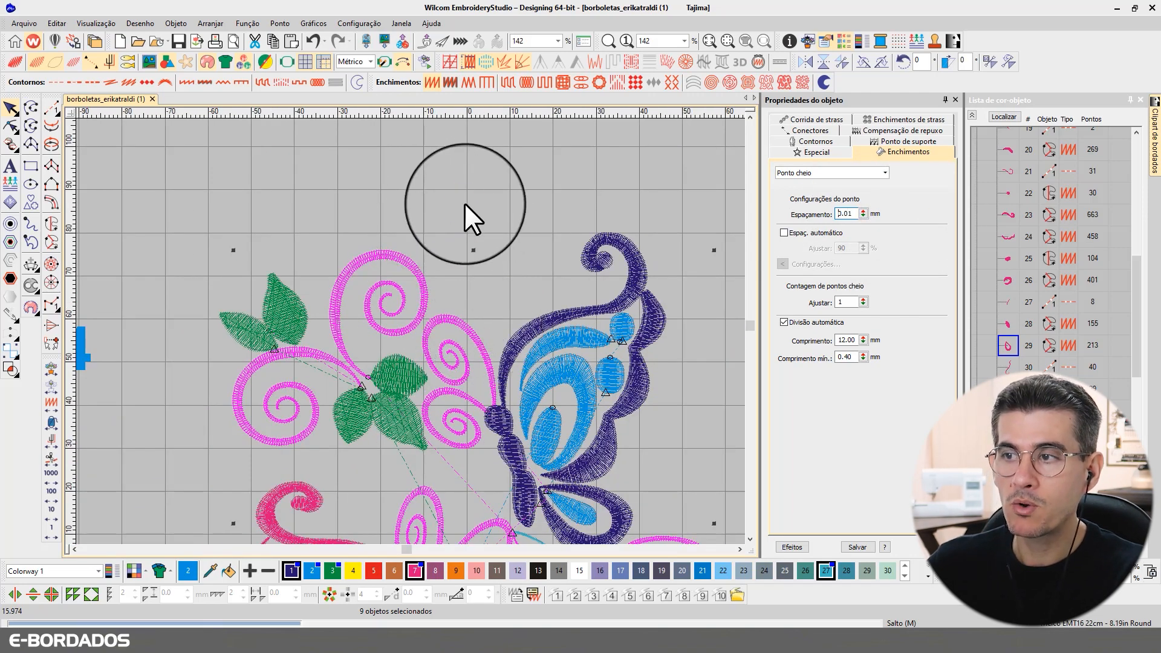
pyautogui.press('t')
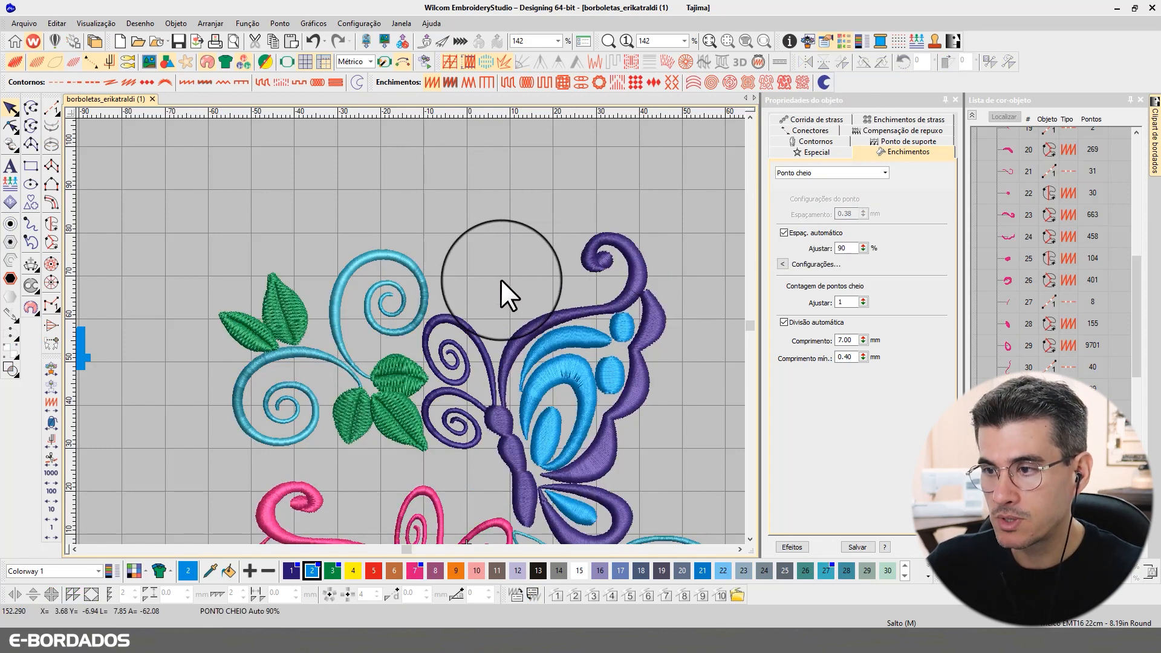
pyautogui.press('t')
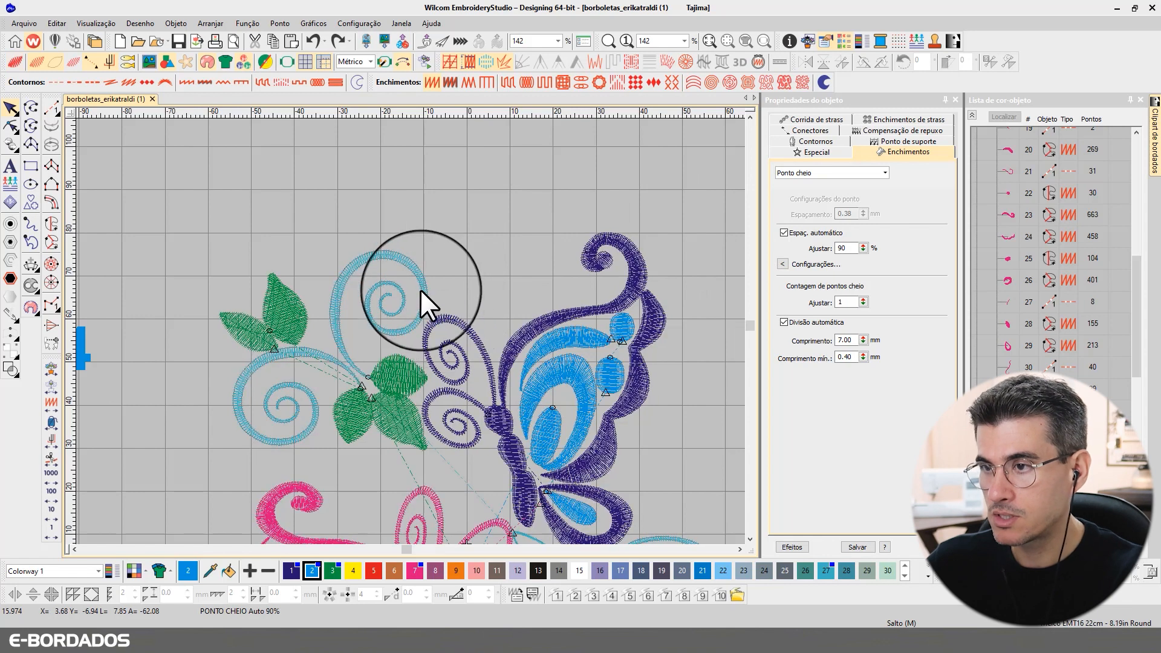
pyautogui.click(419, 289)
pyautogui.click(498, 188)
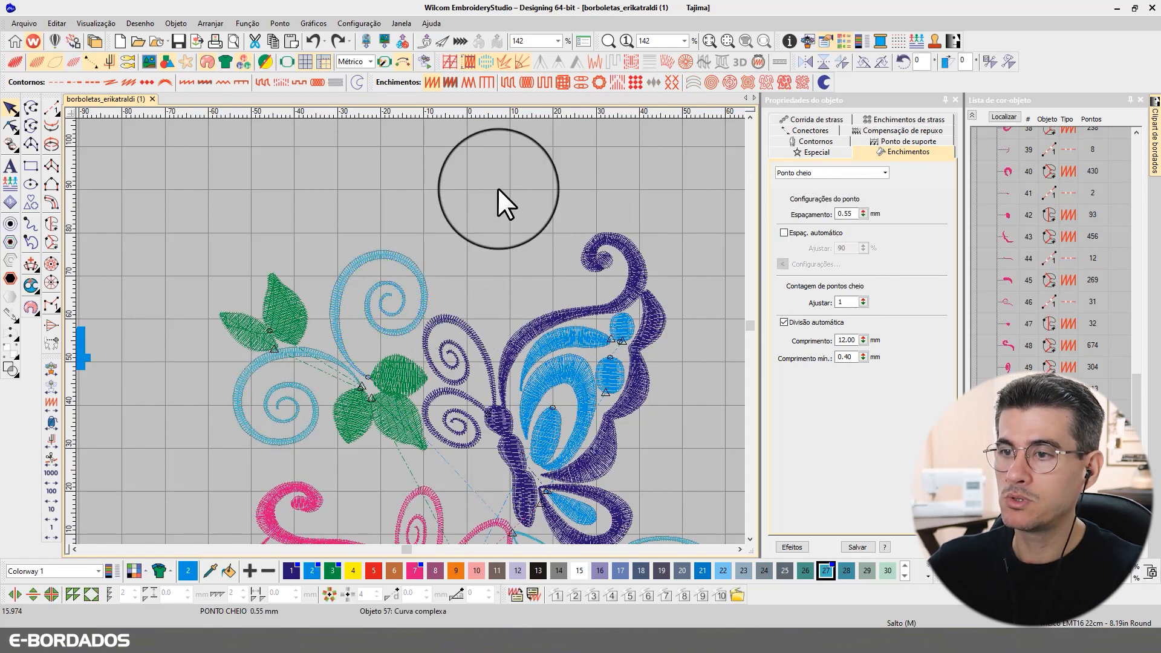
# Step: Fit the whole design as realistic stitching and check the 17164 stitch count
pyautogui.press('0')
pyautogui.press('t')
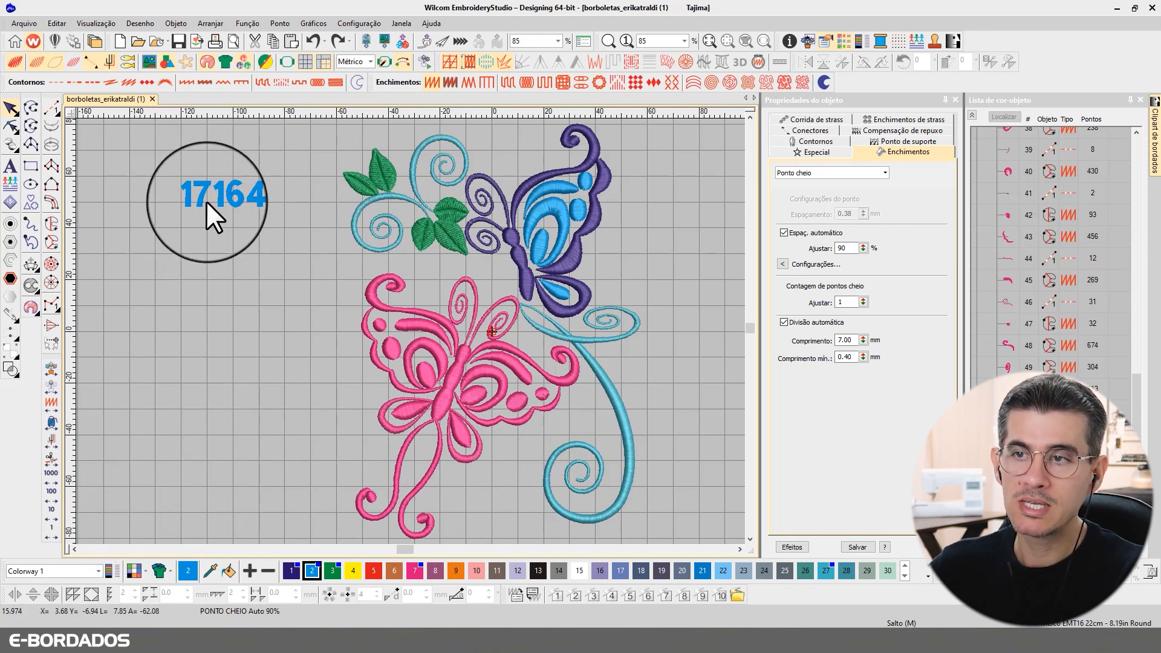
pyautogui.press('t')
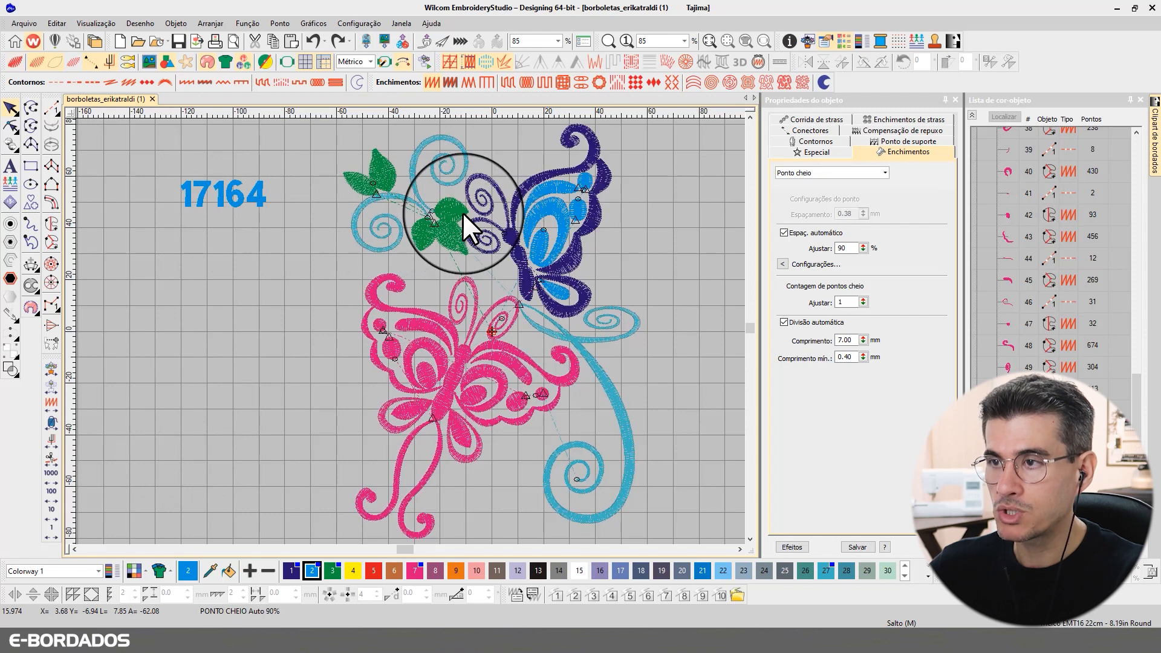
pyautogui.press('t')
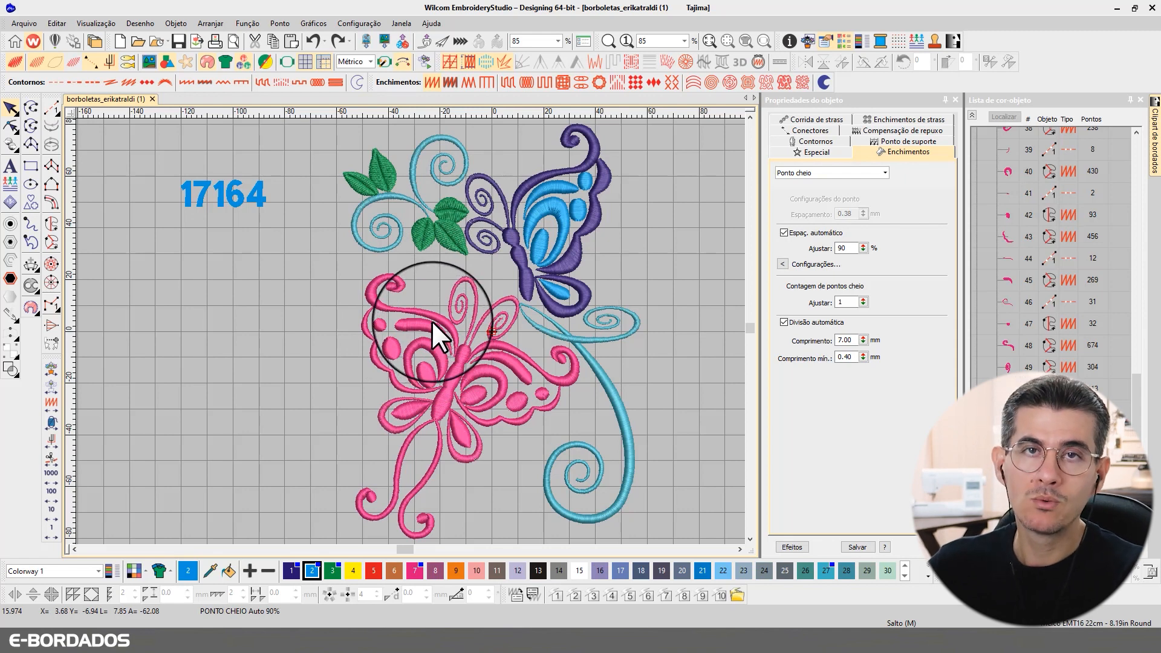
pyautogui.scroll(3, 468, 243)
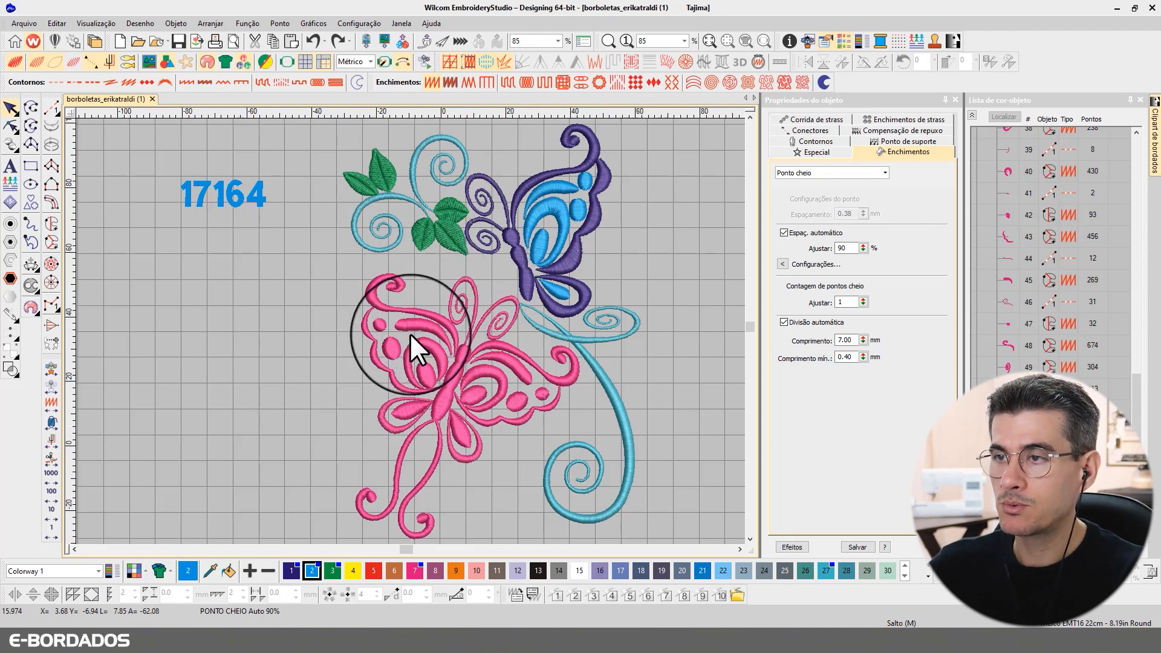
pyautogui.scroll(-2, 436, 338)
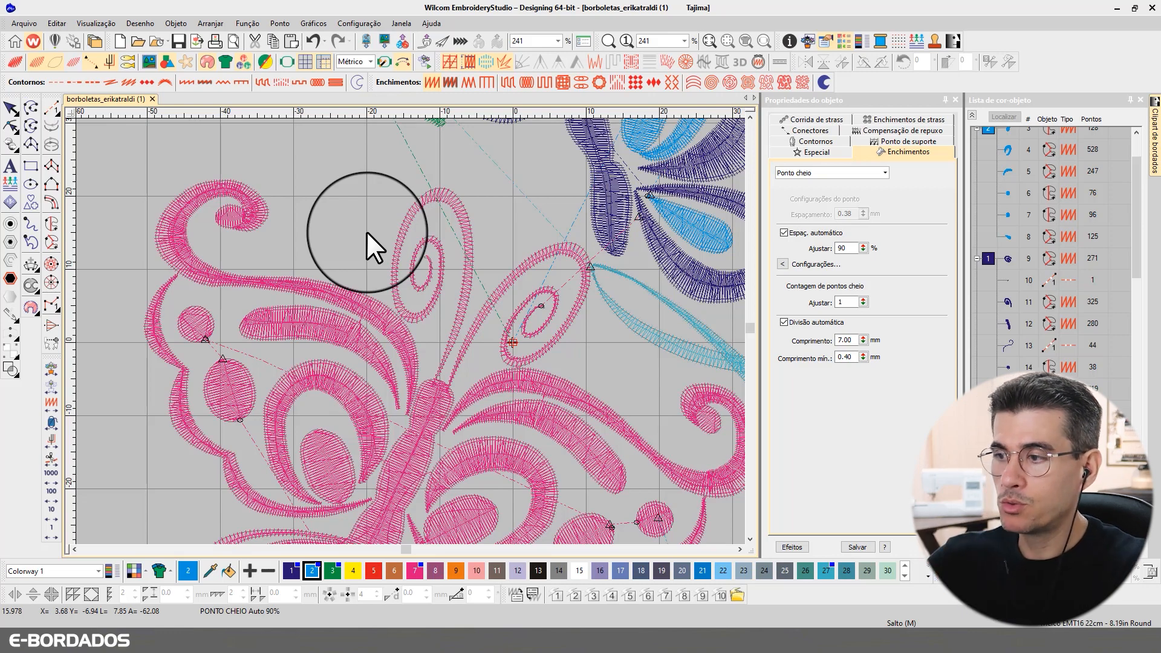
# Step: Zoom in on the pink curl tip and select its round fill and stem in stitch-line view
pyautogui.scroll(-4, 405, 332)
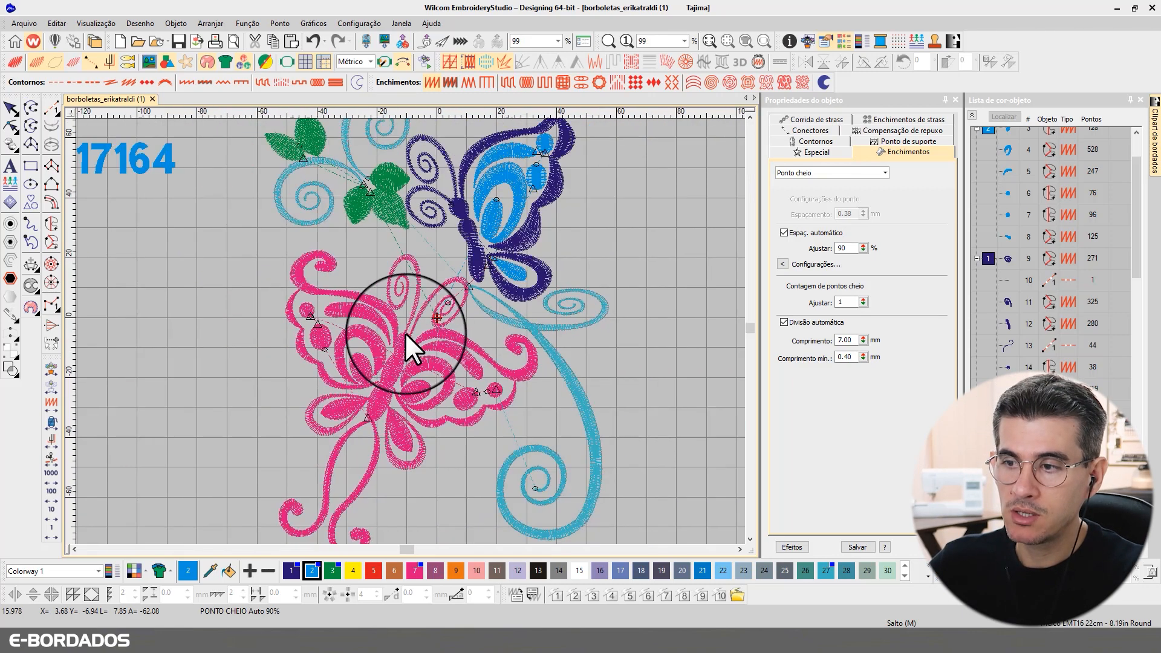
pyautogui.scroll(4, 408, 333)
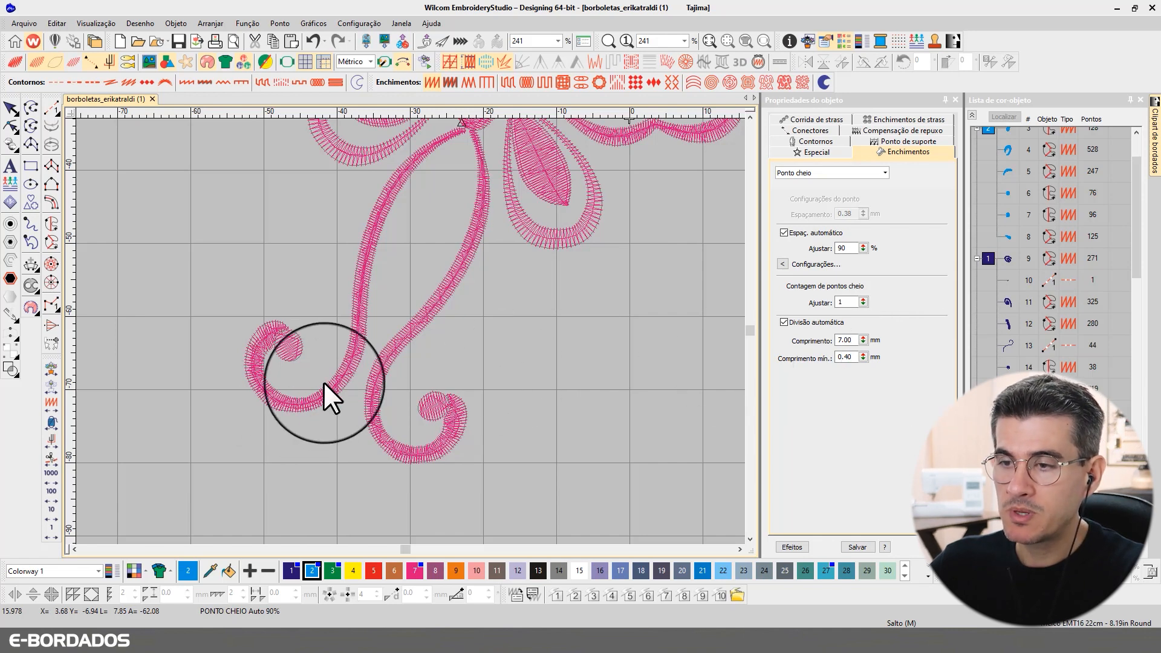
pyautogui.scroll(2, 410, 331)
pyautogui.scroll(2, 410, 326)
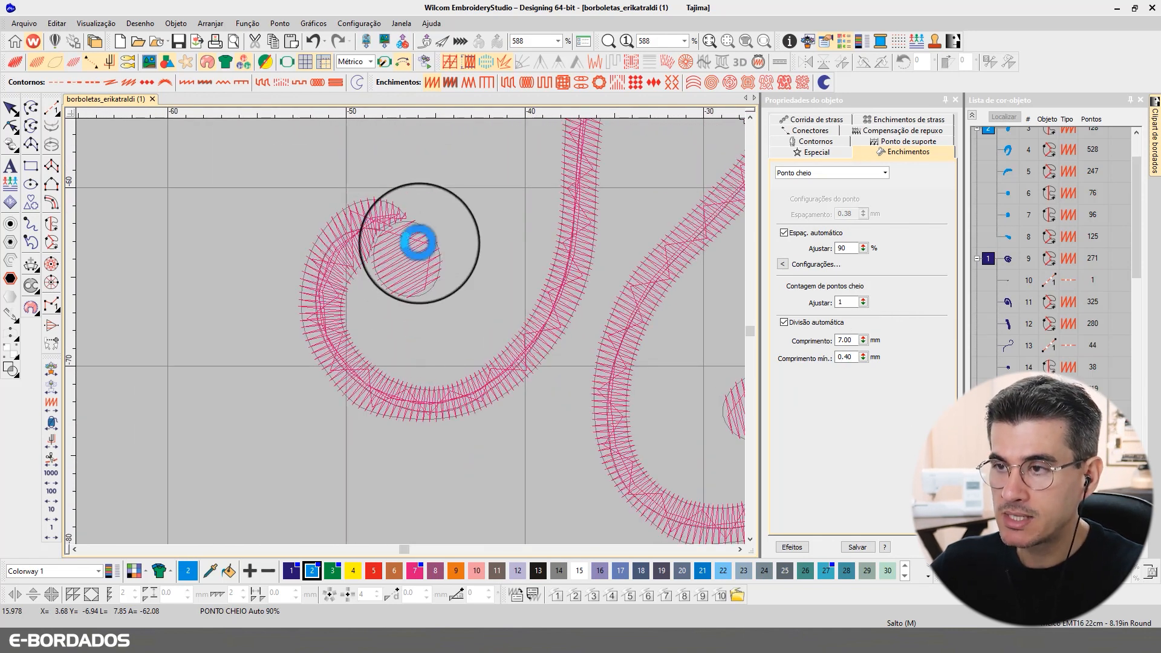
pyautogui.press('t')
pyautogui.click(417, 266)
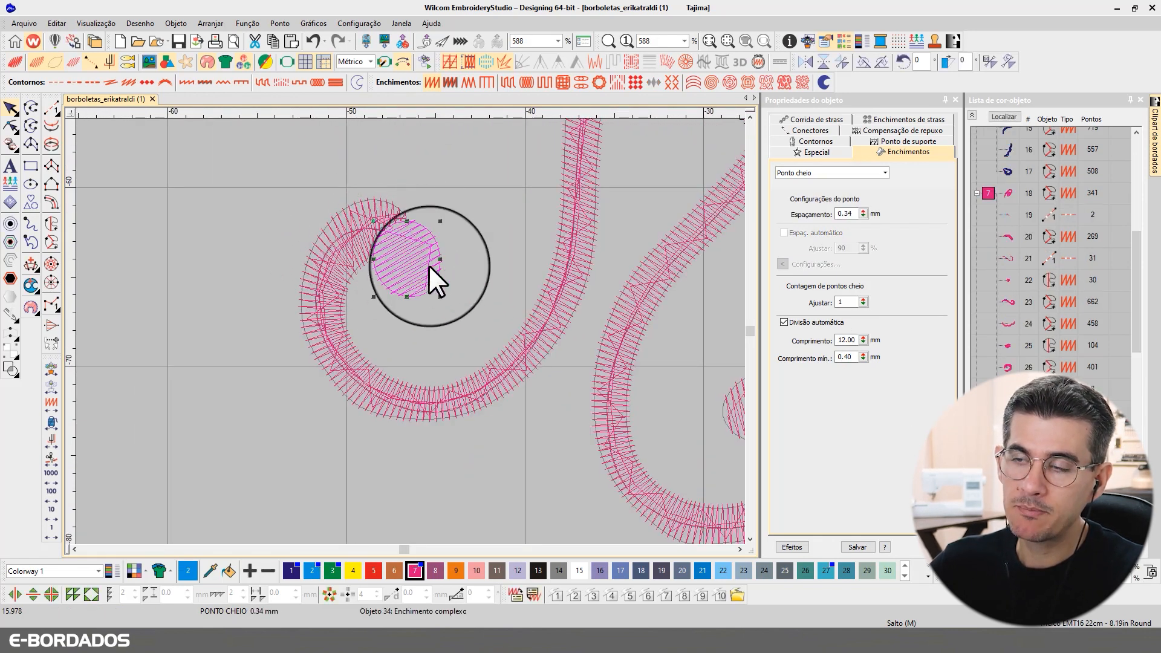
pyautogui.click(383, 212)
# Step: Preview the curl tip's round fill as realistic stitches, switching back to stitch lines
pyautogui.scroll(-8, 535, 263)
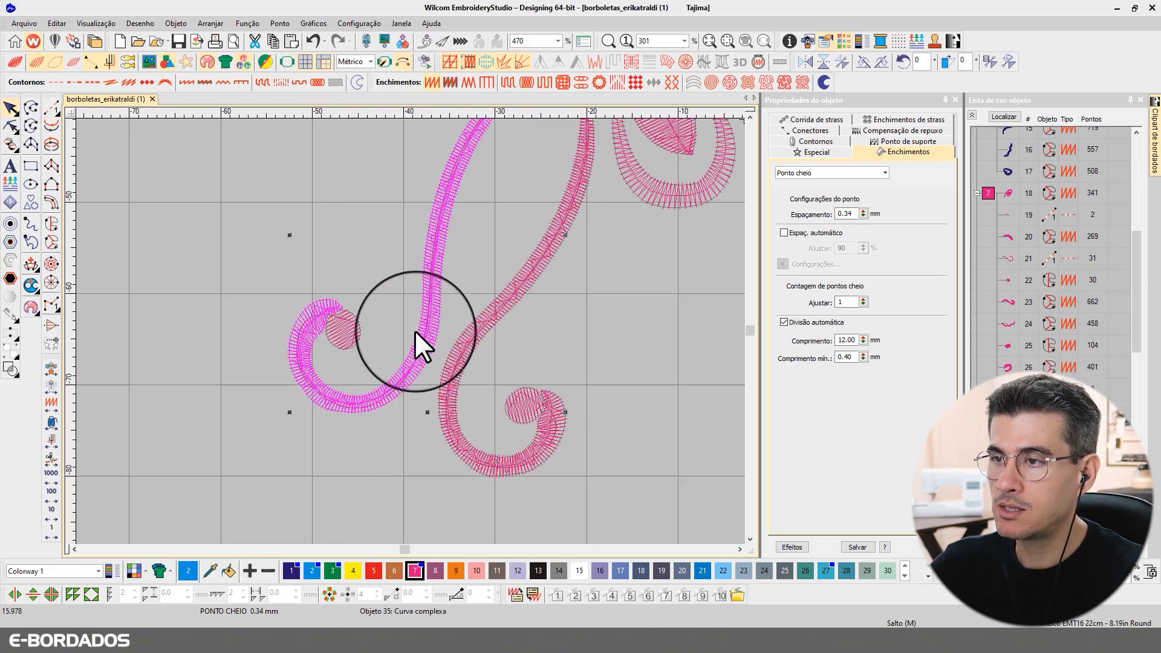
pyautogui.scroll(4, 411, 328)
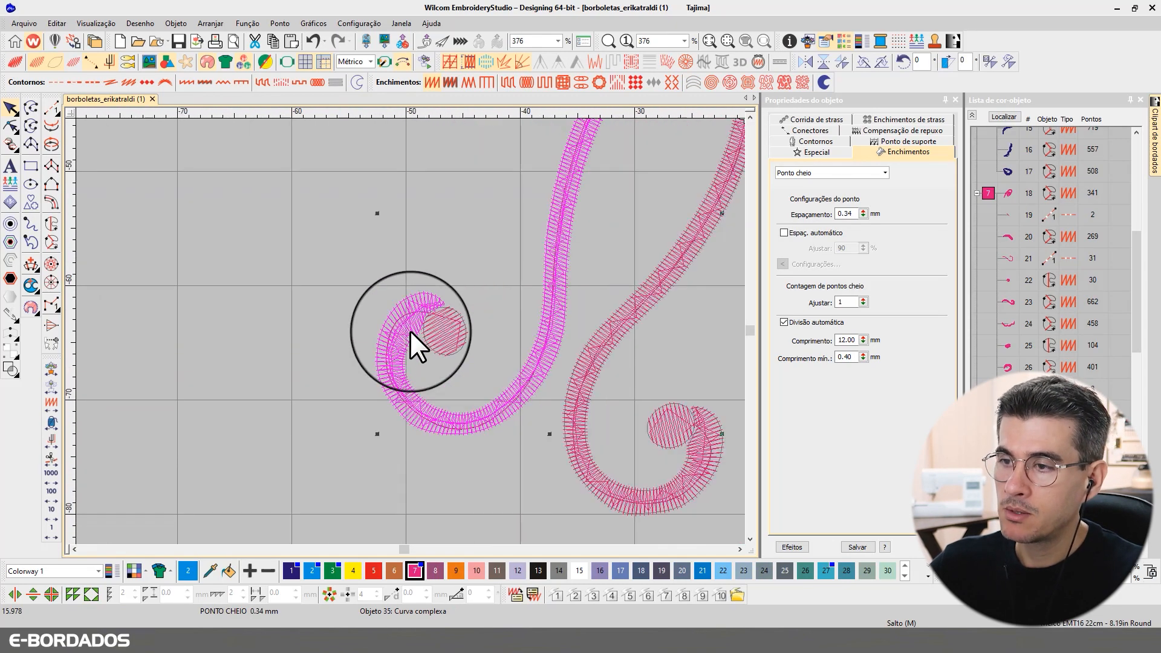
pyautogui.scroll(-3, 429, 276)
pyautogui.scroll(-2, 429, 275)
pyautogui.scroll(5, 408, 329)
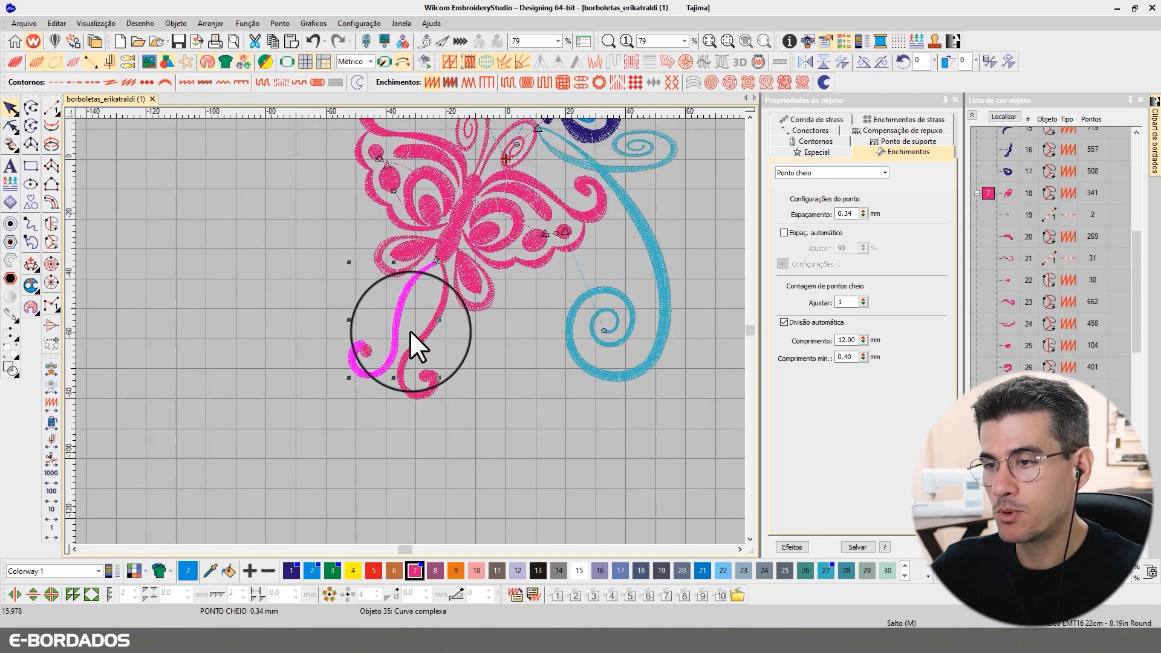
pyautogui.scroll(-1, 251, 434)
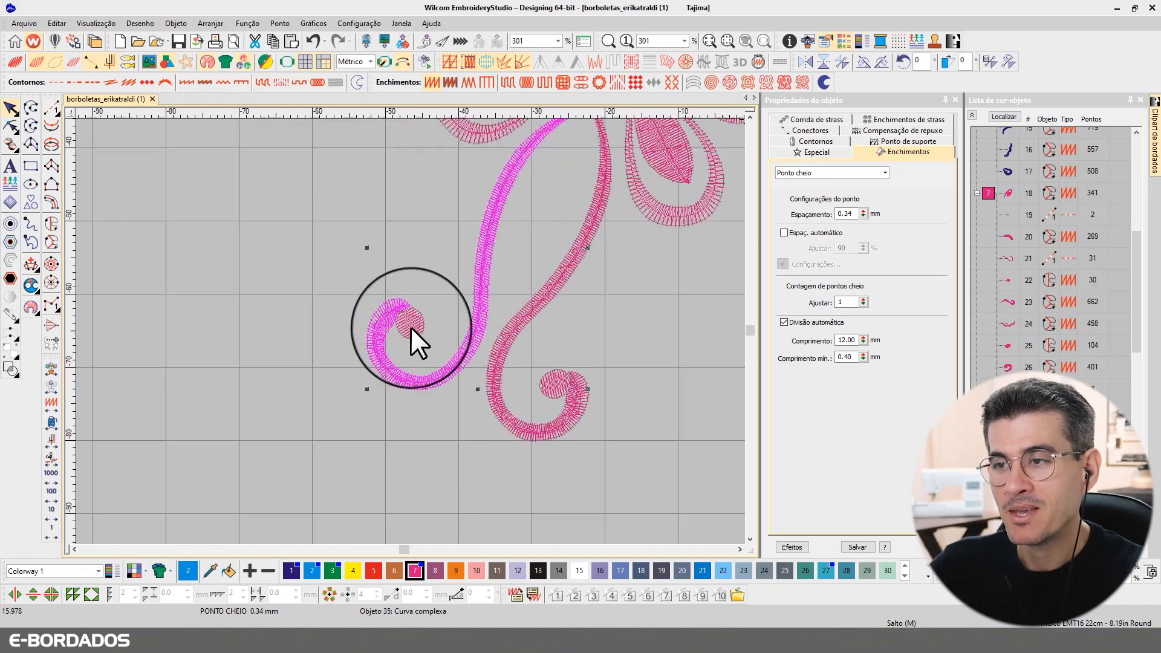
pyautogui.scroll(2, 411, 328)
pyautogui.click(400, 319)
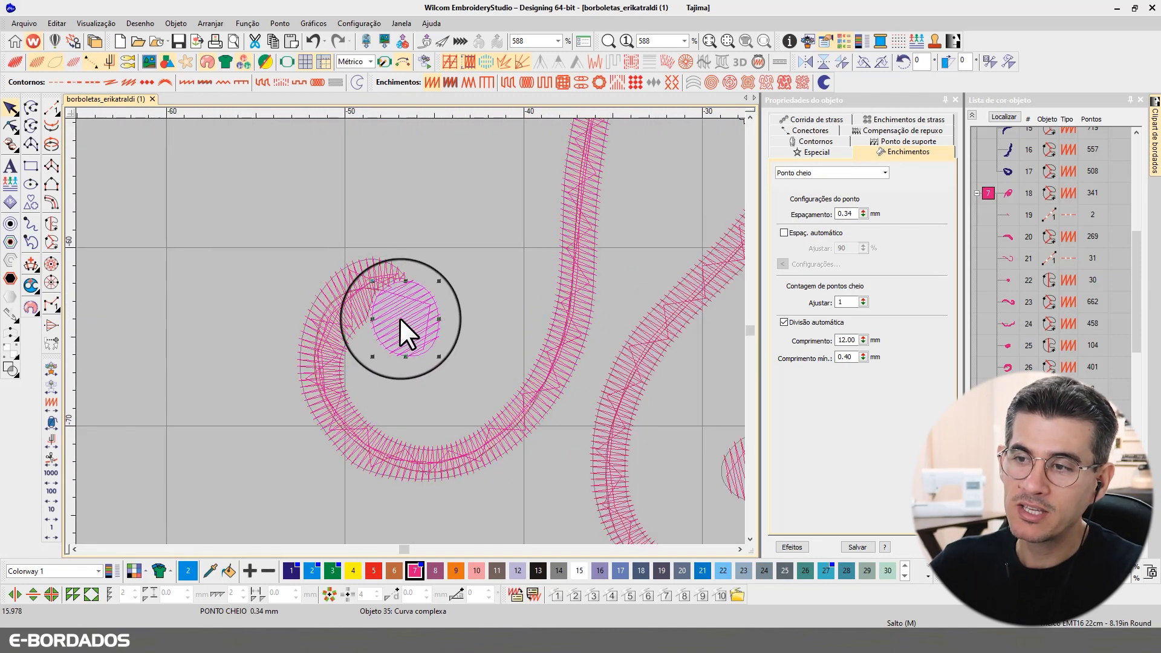
pyautogui.press('t')
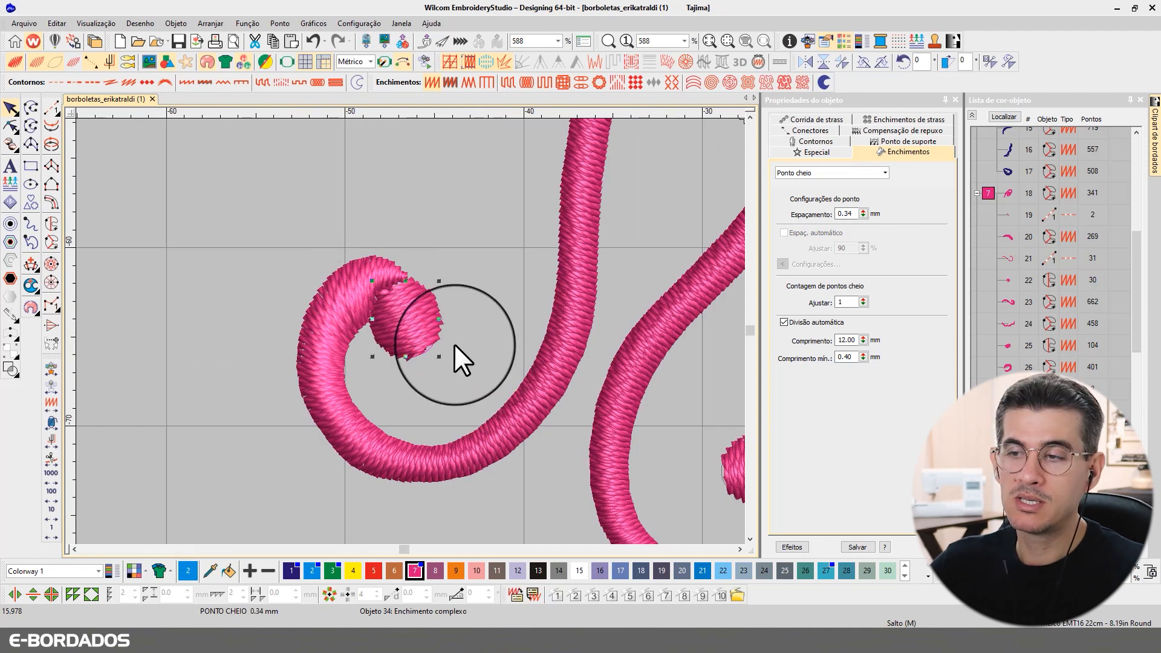
pyautogui.click(424, 254)
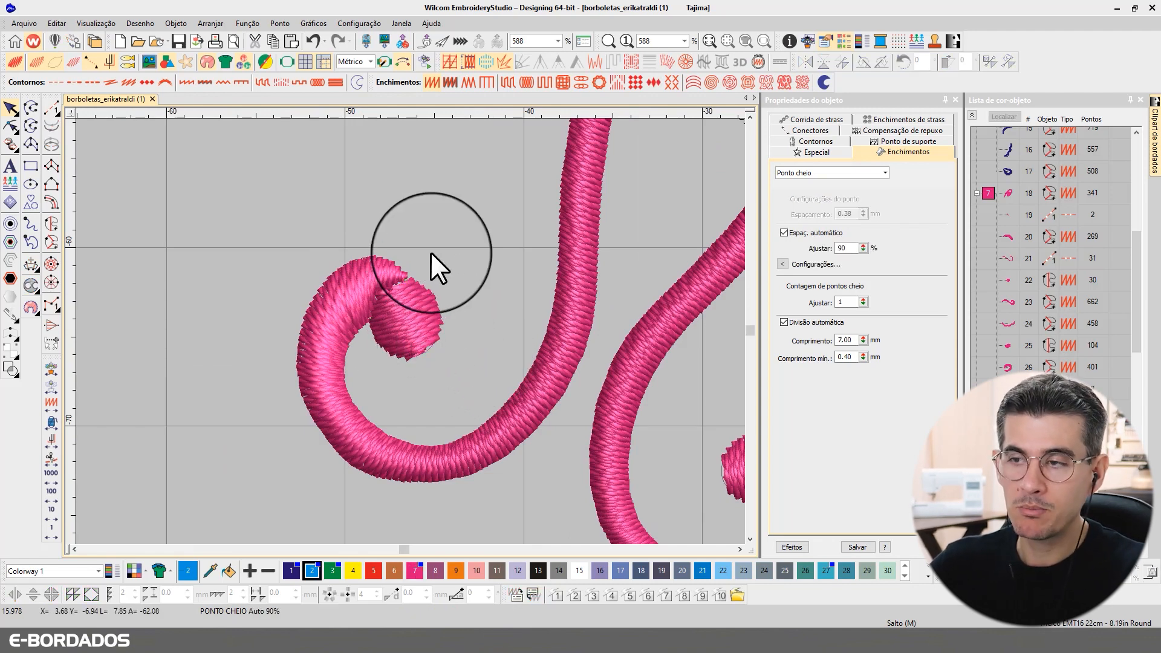
pyautogui.press('t')
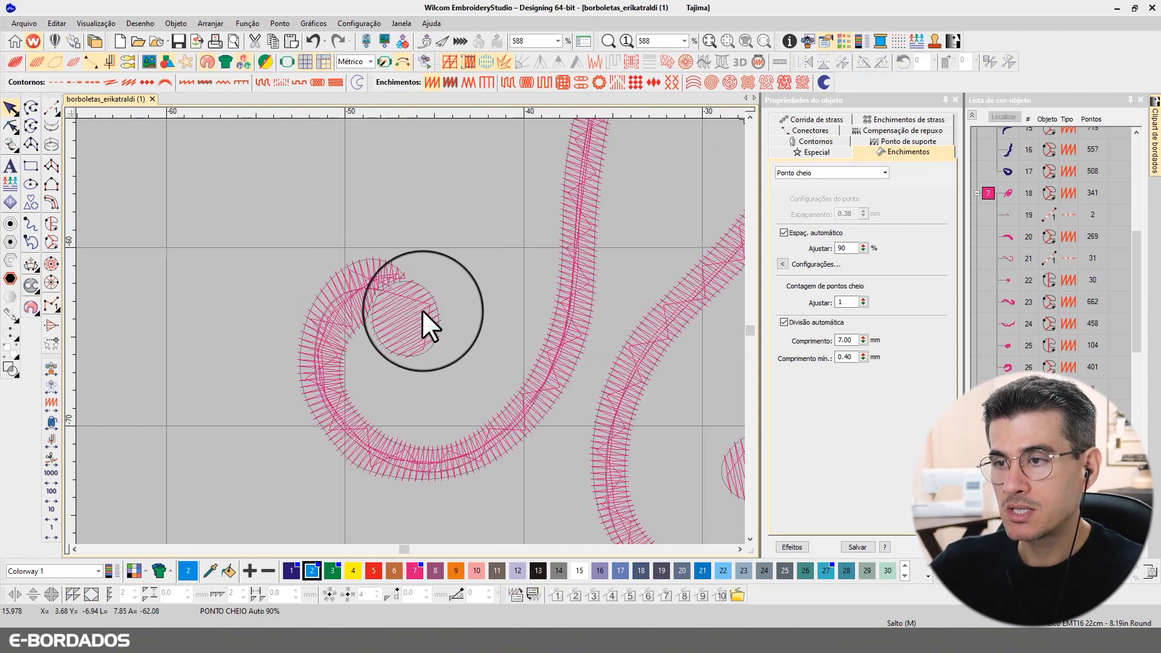
pyautogui.press('t')
pyautogui.press('t')
pyautogui.click(414, 323)
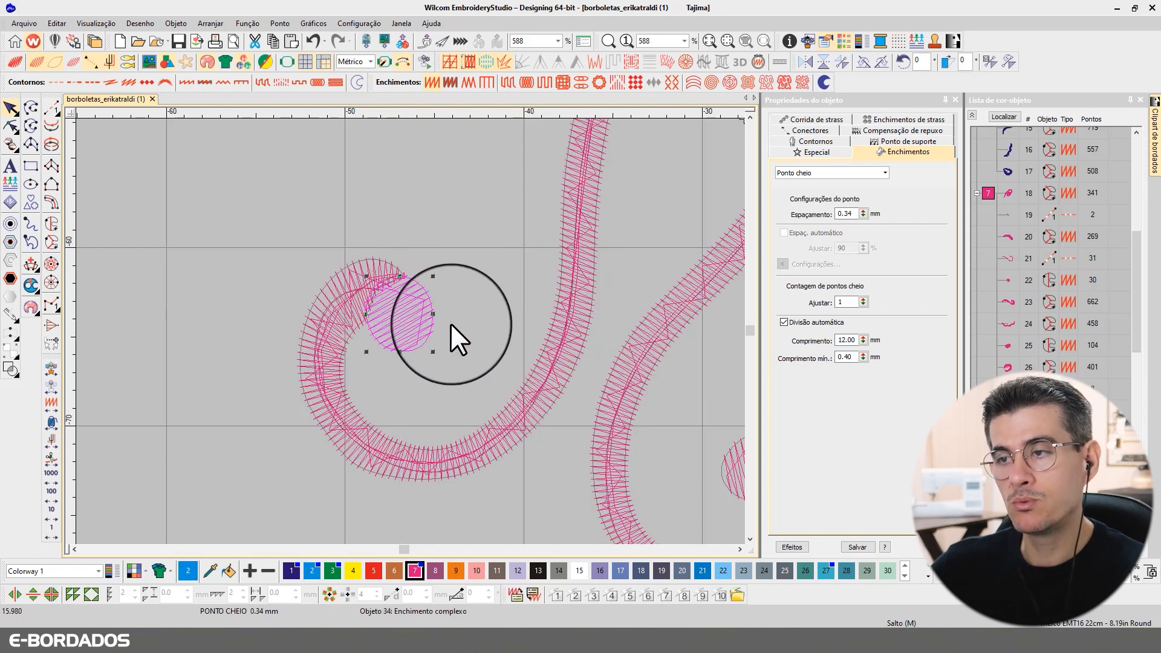
pyautogui.press('t')
pyautogui.press('t')
pyautogui.scroll(1, 423, 312)
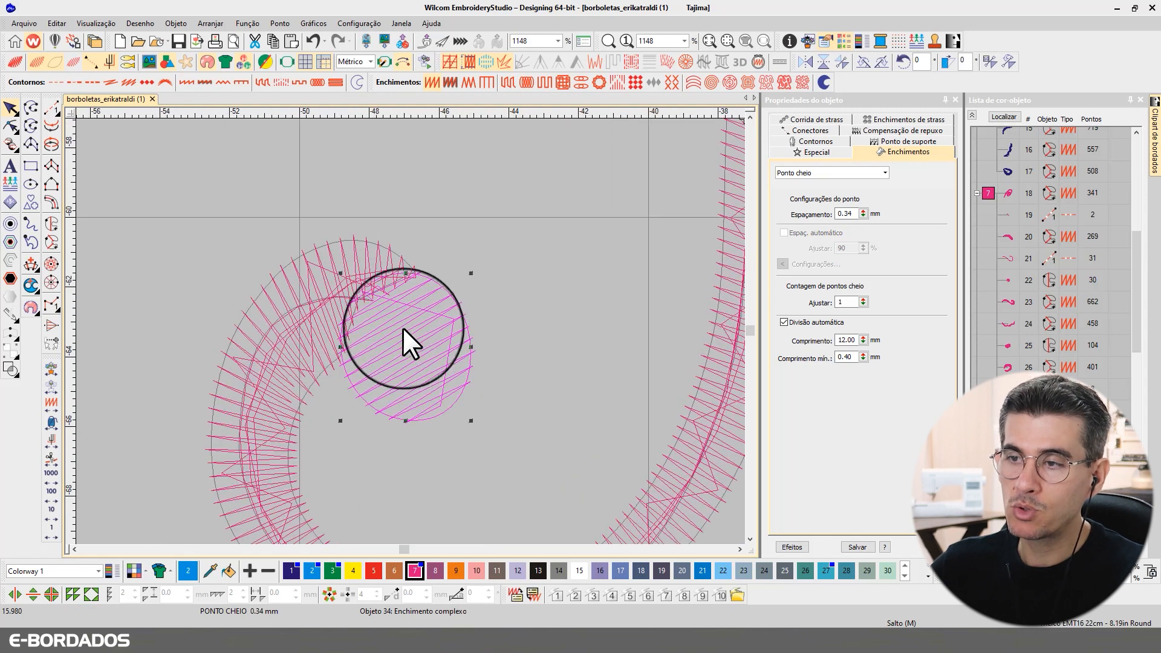
pyautogui.scroll(1, 411, 329)
pyautogui.press('t')
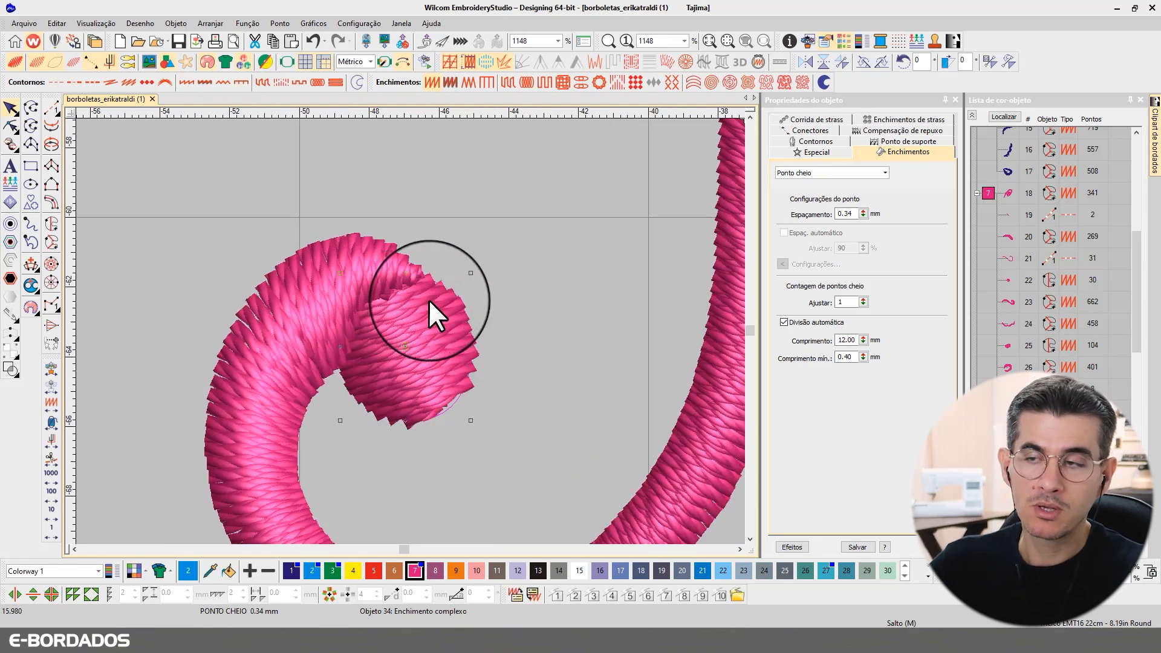
# Step: Drag the circle fill up-left into the end of the pink spiral curl
pyautogui.moveTo(428, 299); pyautogui.dragTo(430, 330)
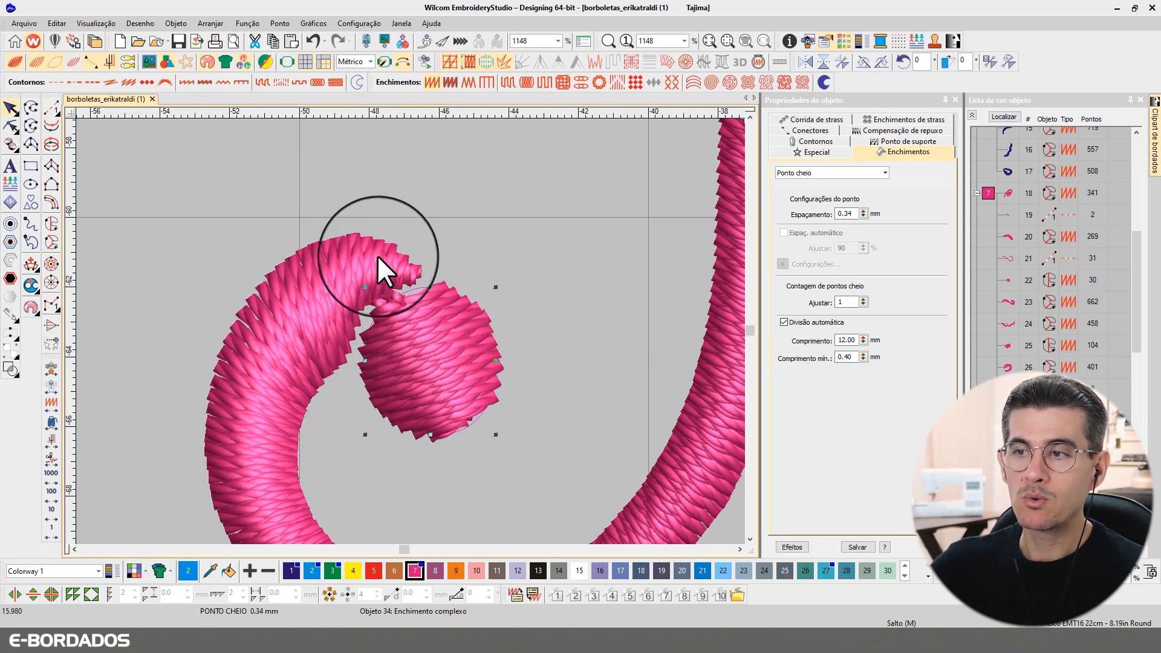
pyautogui.click(434, 213)
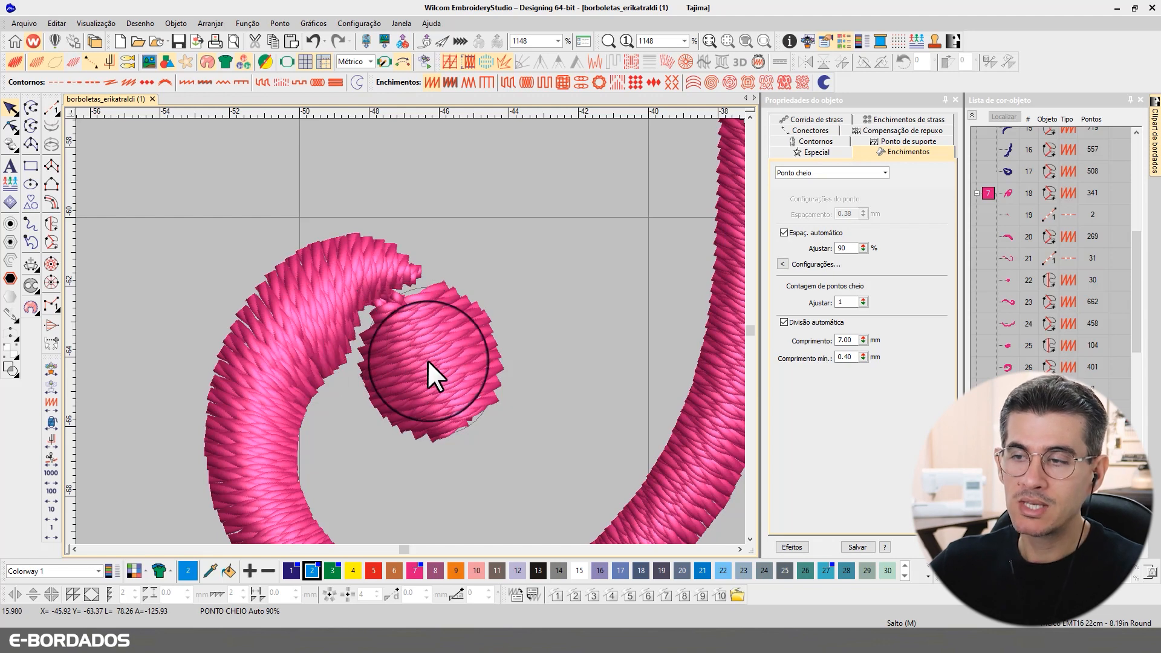
pyautogui.click(409, 341)
pyautogui.moveTo(408, 339); pyautogui.dragTo(392, 328)
# Step: Check the circle fill's fit by comparing stitch-line and realistic views
pyautogui.press('t')
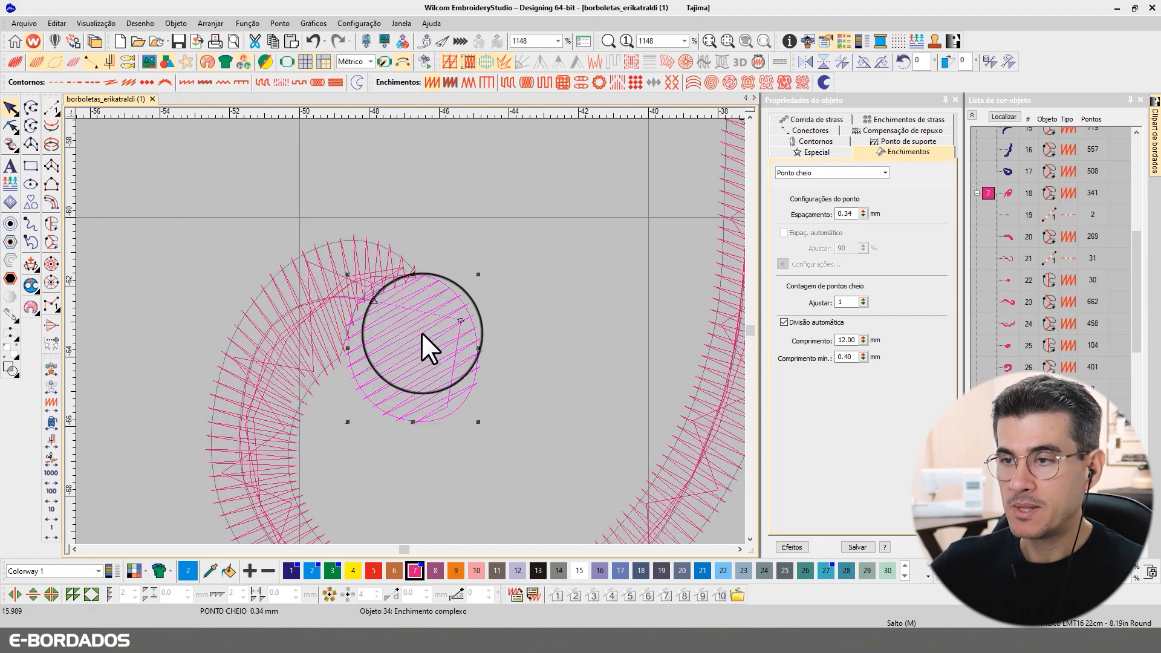
pyautogui.press('t')
pyautogui.press('t')
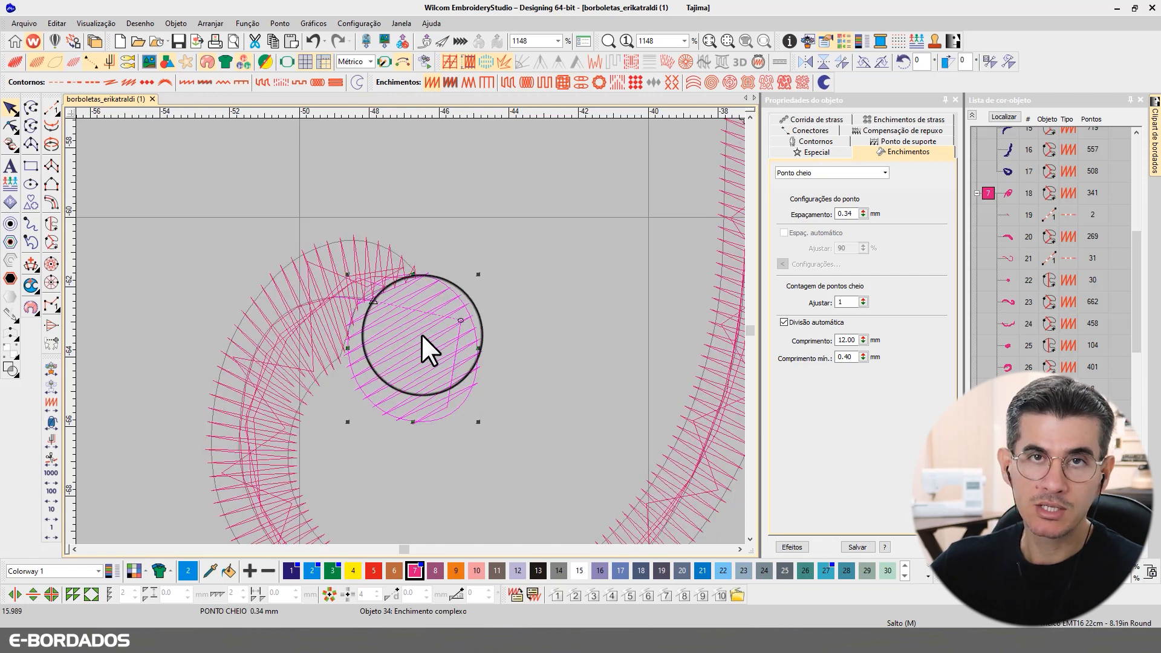
pyautogui.press('t')
pyautogui.press('t')
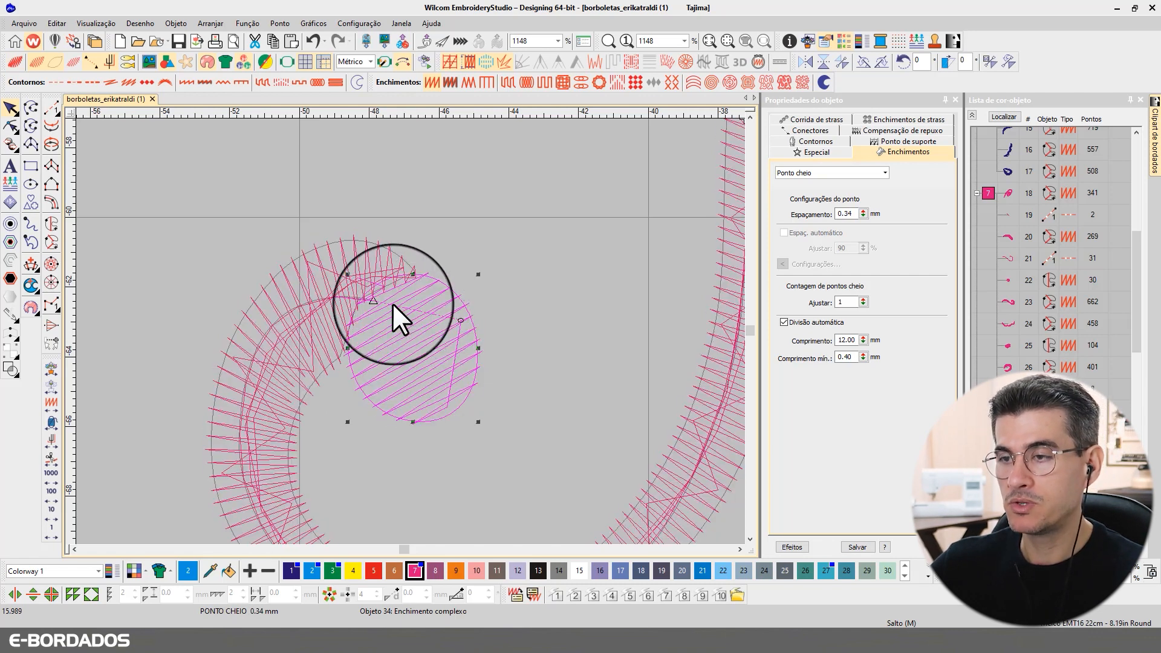
pyautogui.press('t')
pyautogui.press('t')
pyautogui.press('t')
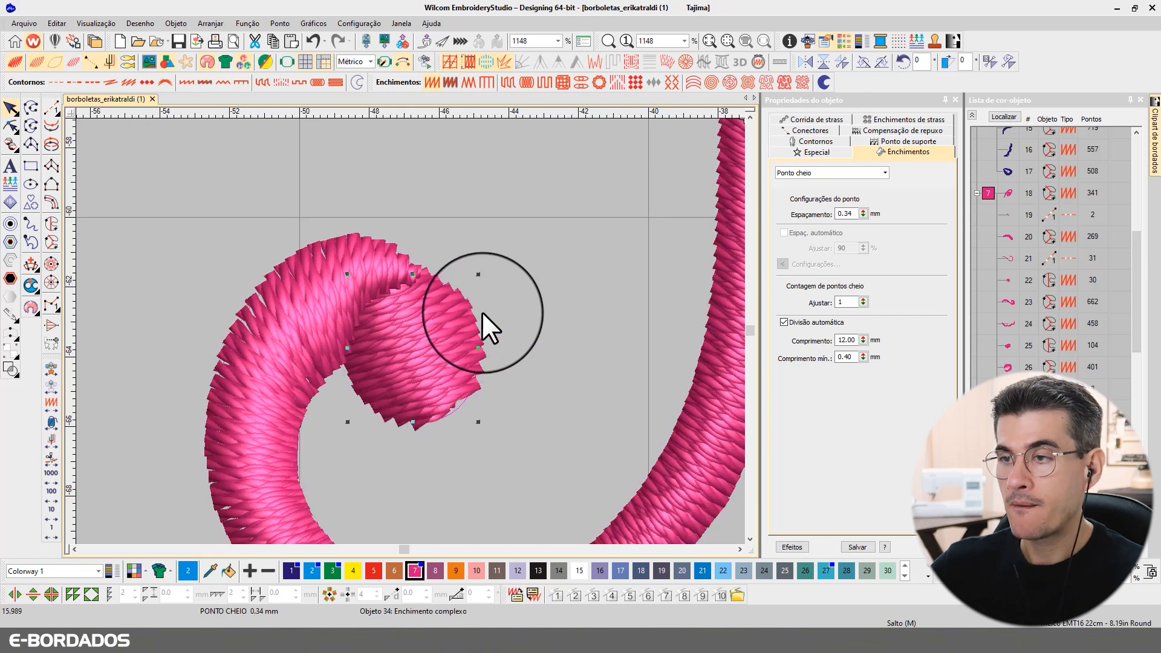
pyautogui.scroll(-6, 409, 330)
pyautogui.scroll(7, 484, 391)
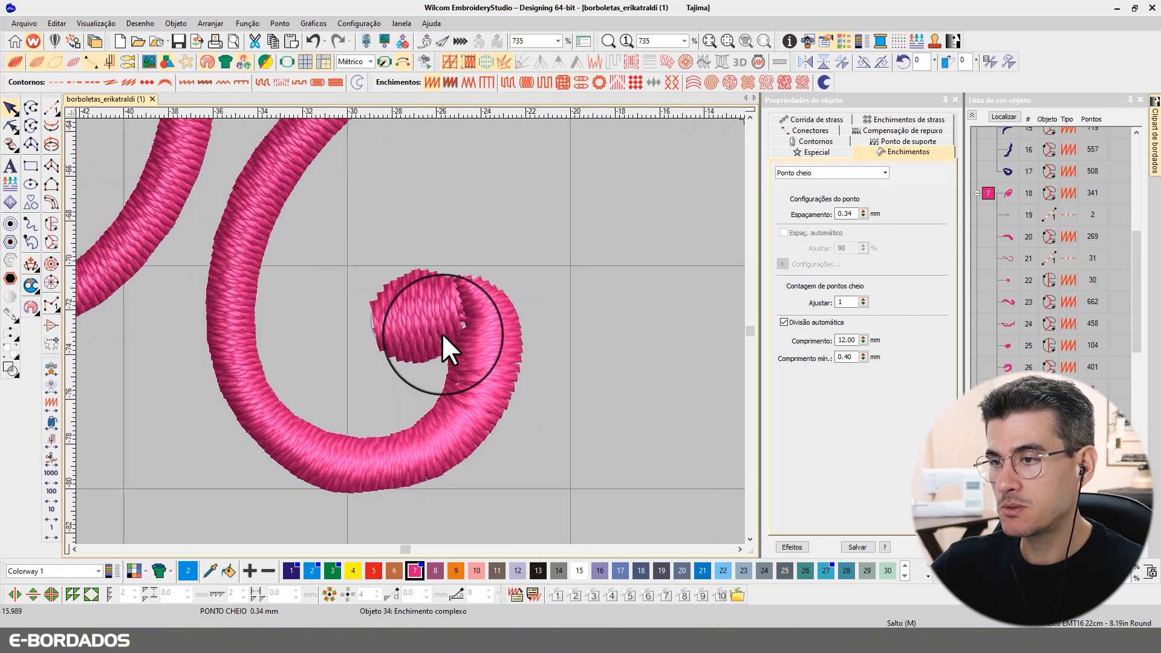
pyautogui.press('t')
pyautogui.press('t')
pyautogui.scroll(2, 435, 327)
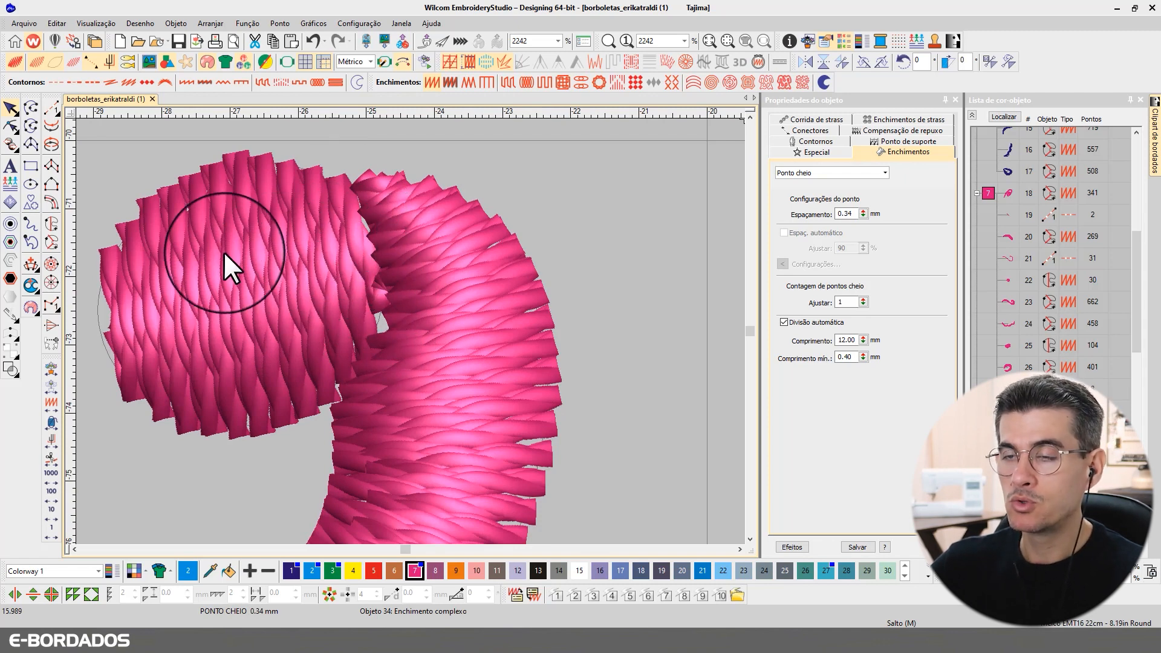
# Step: Nudge object 31's circle fill slightly right into the second curl's tip, then zoom out realistically
pyautogui.press('t')
pyautogui.click(296, 294)
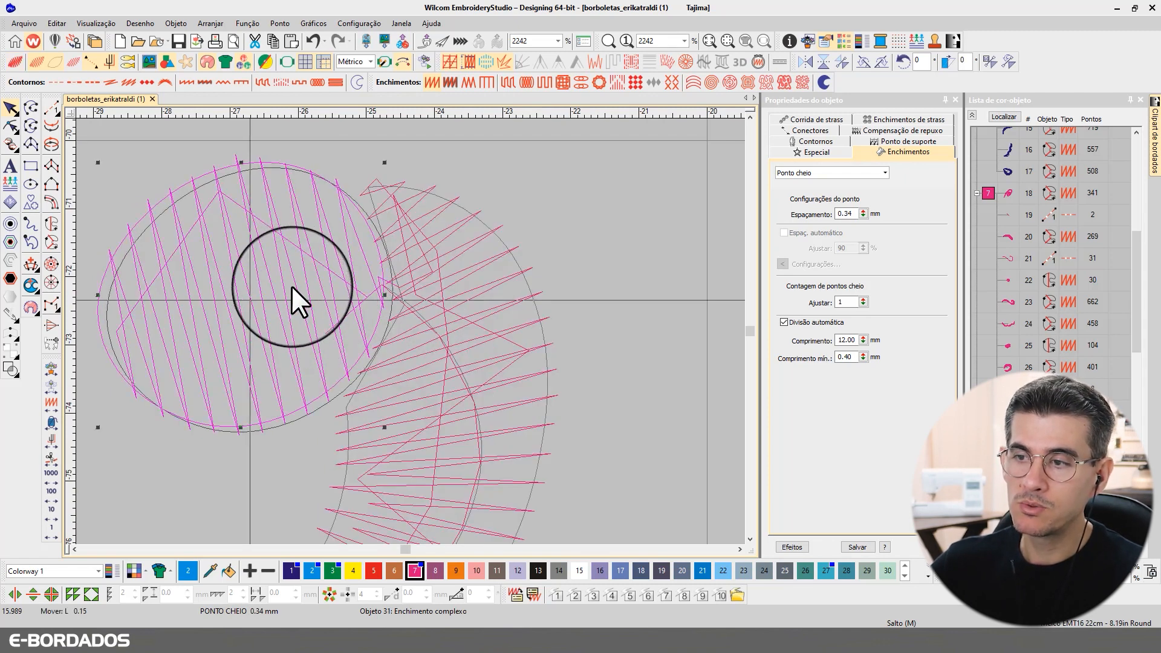
pyautogui.moveTo(296, 285); pyautogui.dragTo(301, 281)
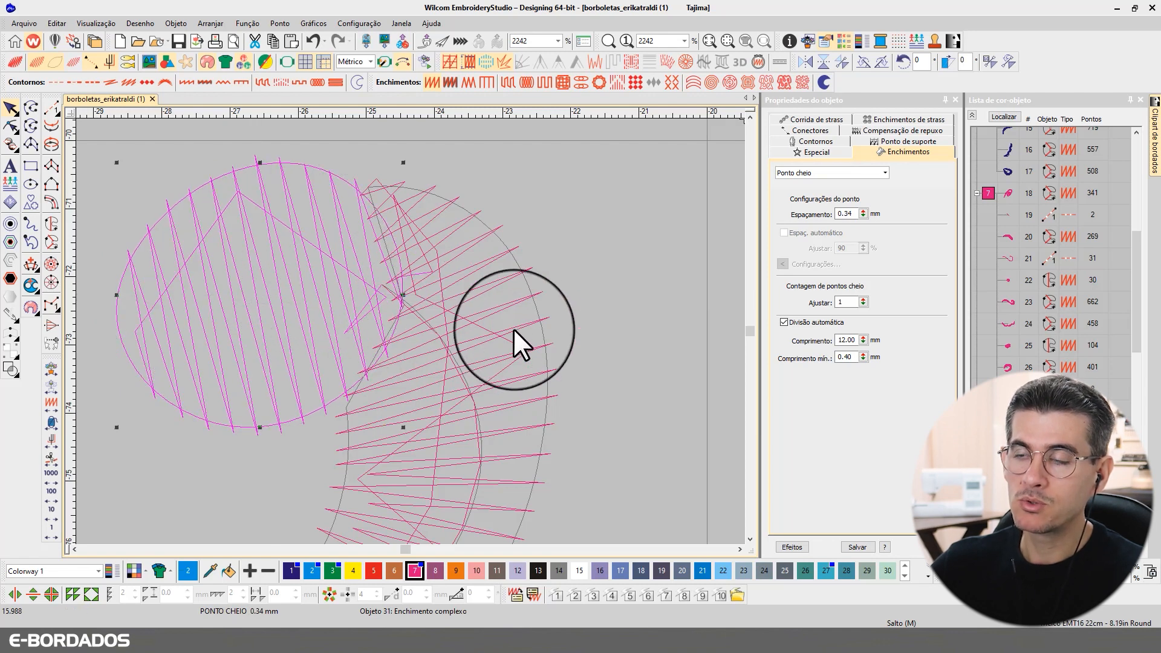
pyautogui.press('t')
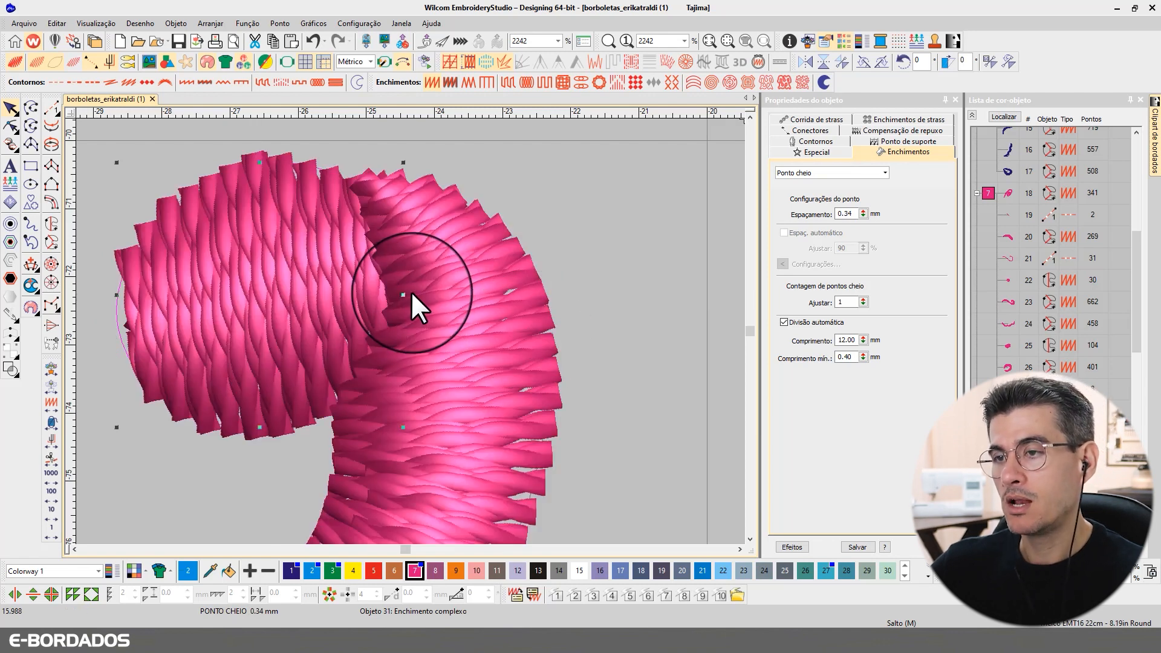
pyautogui.scroll(-3, 409, 330)
pyautogui.scroll(-2, 409, 330)
pyautogui.scroll(-1, 380, 330)
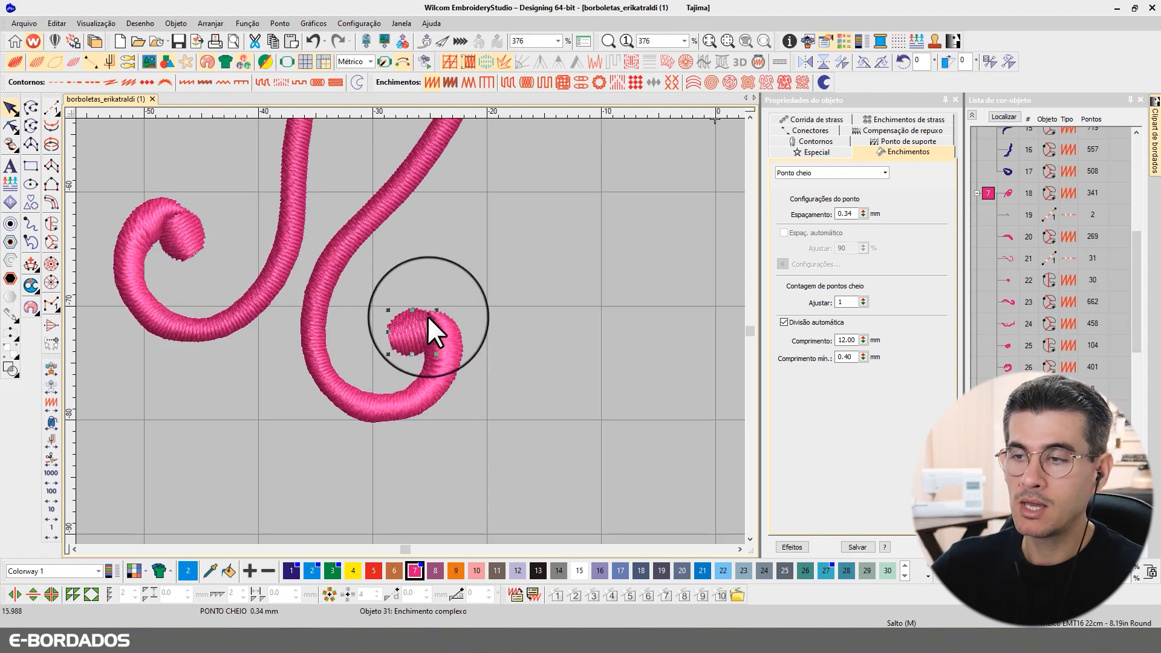
pyautogui.scroll(-3, 409, 332)
# Step: Select object 22's inner pink tip fill and inspect it in stitch-line and realistic views
pyautogui.scroll(-4, 409, 332)
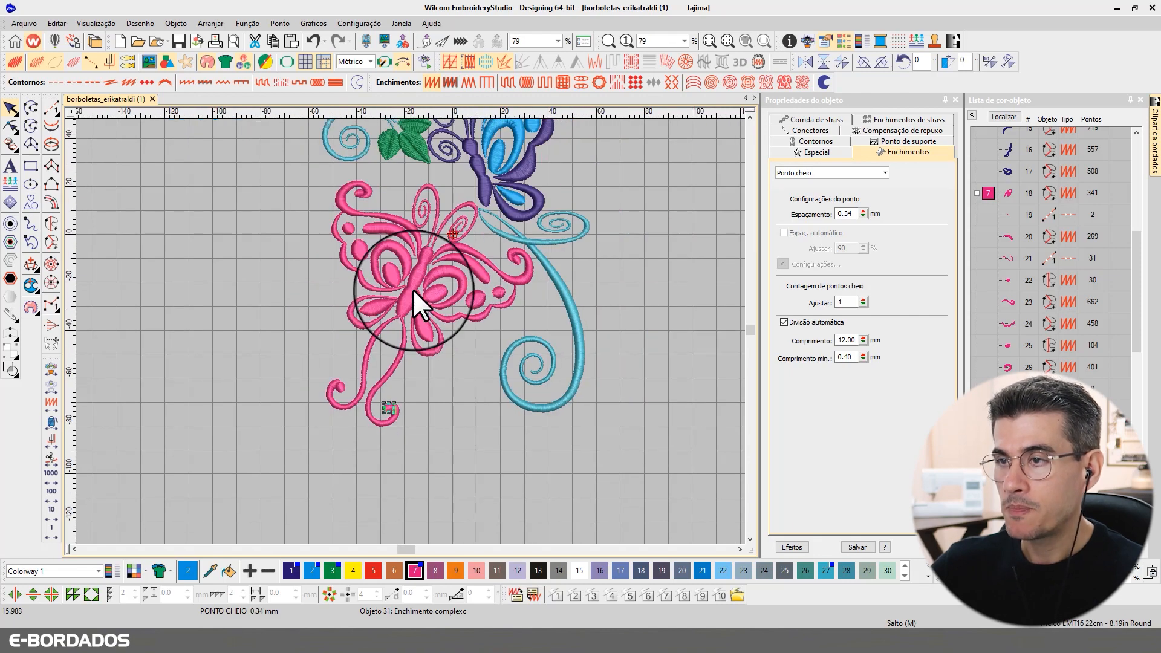
pyautogui.scroll(6, 417, 308)
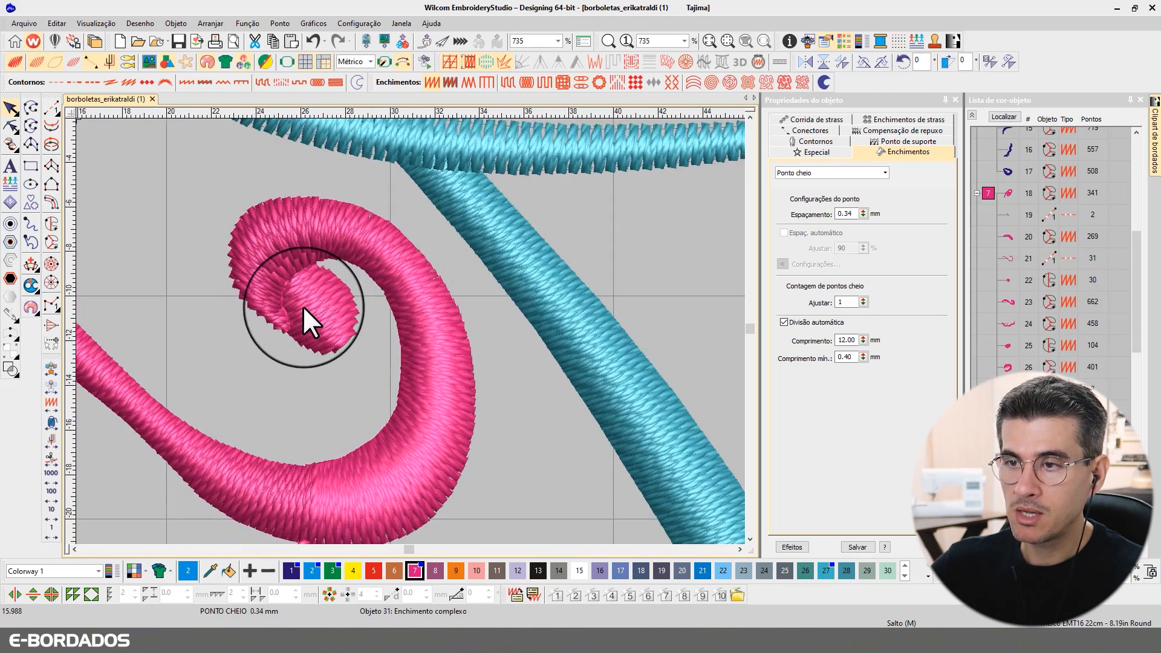
pyautogui.press('t')
pyautogui.click(302, 302)
pyautogui.scroll(3, 278, 305)
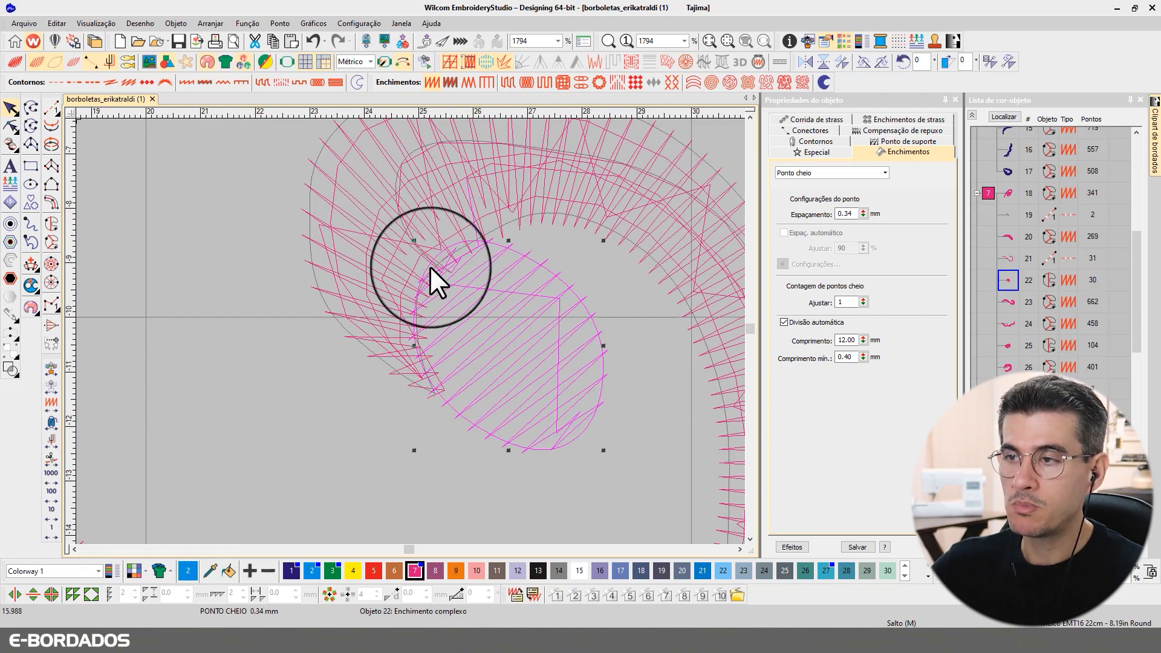
pyautogui.scroll(-6, 386, 317)
pyautogui.press('t')
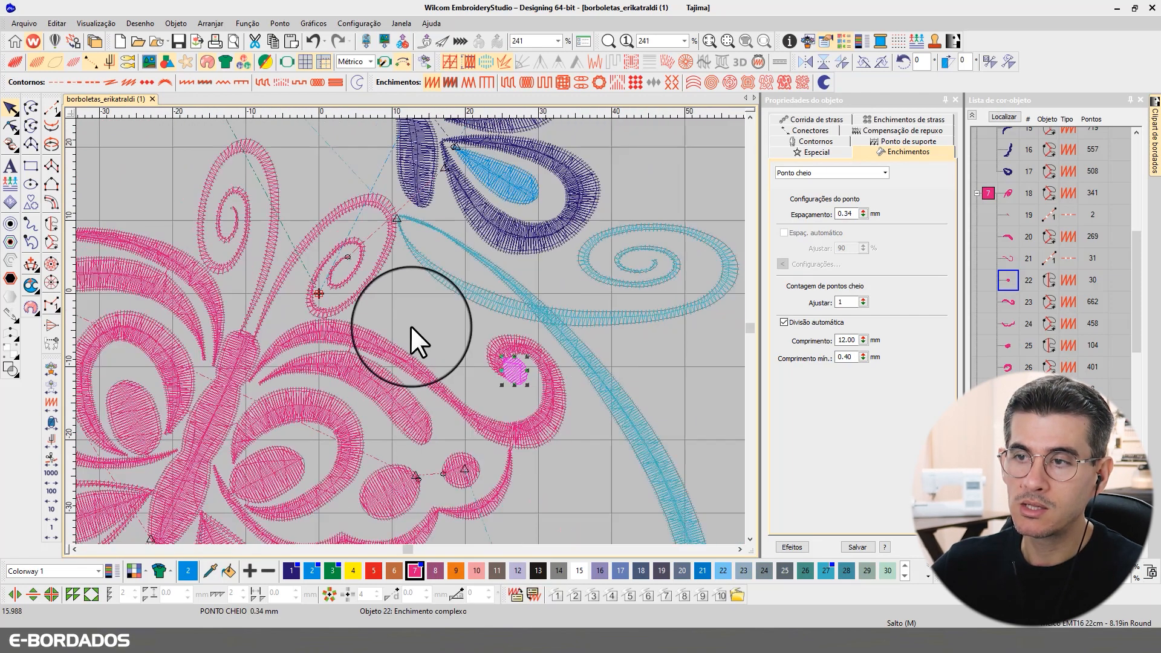
# Step: Inspect the other pink spiral tips, ending in the stitch-line display
pyautogui.scroll(5, 477, 381)
pyautogui.press('t')
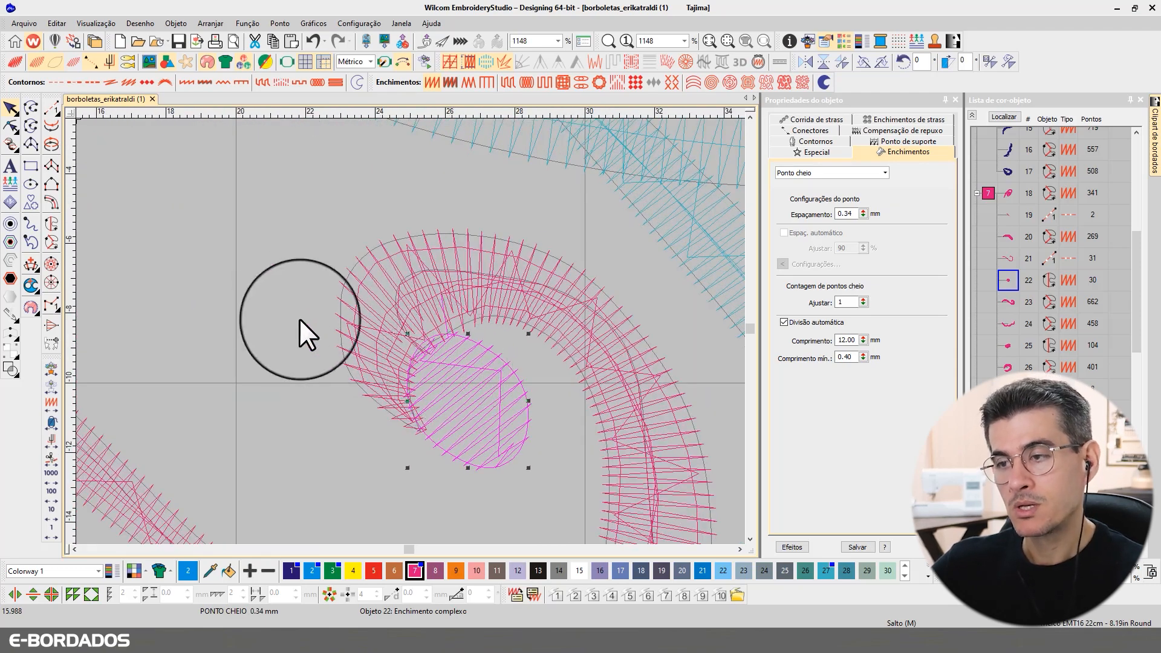
pyautogui.scroll(-2, 414, 333)
pyautogui.scroll(-4, 414, 334)
pyautogui.press('t')
pyautogui.scroll(5, 410, 332)
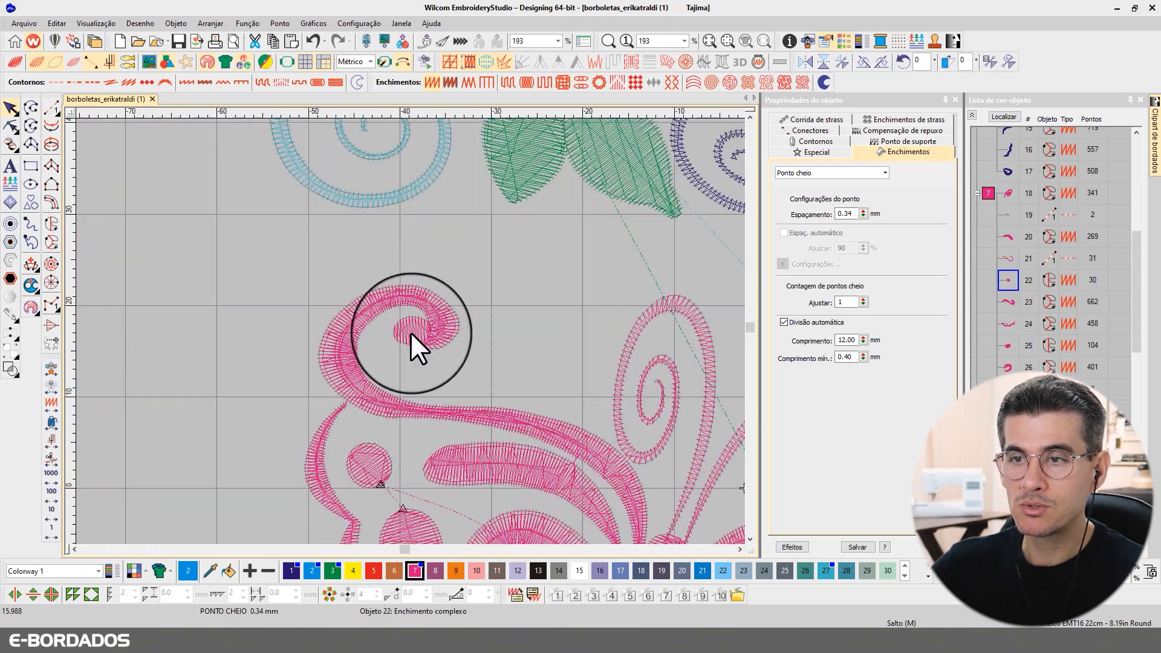
pyautogui.press('t')
pyautogui.scroll(-8, 409, 330)
pyautogui.press('t')
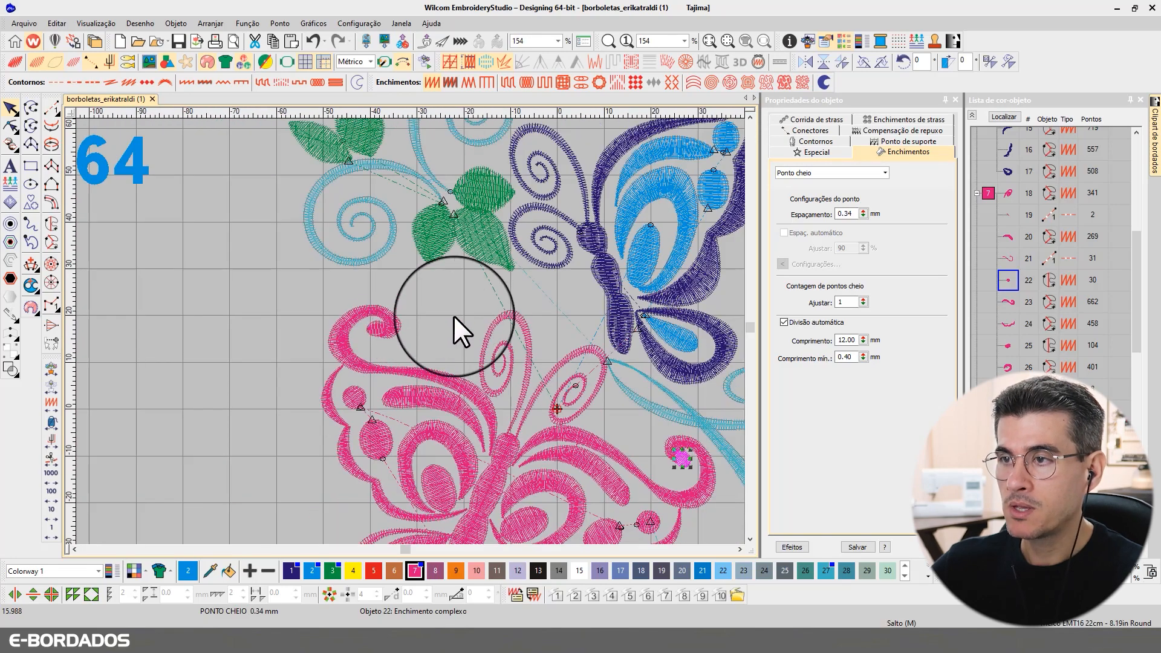
pyautogui.press('t')
pyautogui.scroll(2, 411, 329)
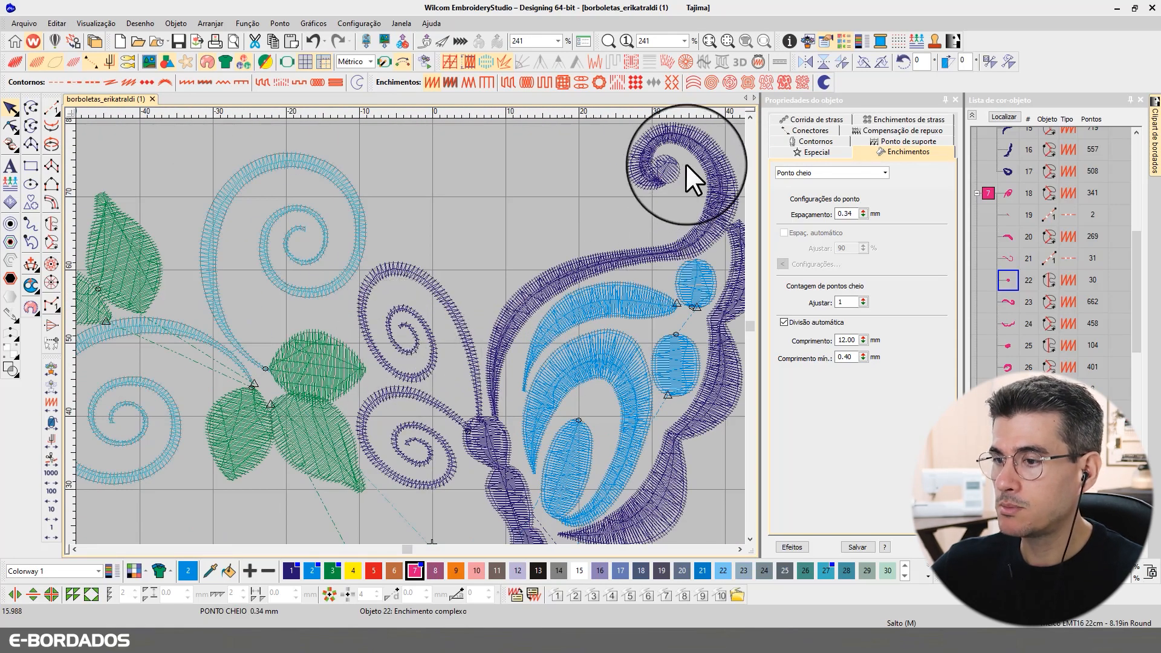
# Step: Zoom in and preview the small fill at the purple spiral tip as realistic TrueView stitches
pyautogui.scroll(3, 687, 176)
pyautogui.scroll(2, 393, 339)
pyautogui.press('t')
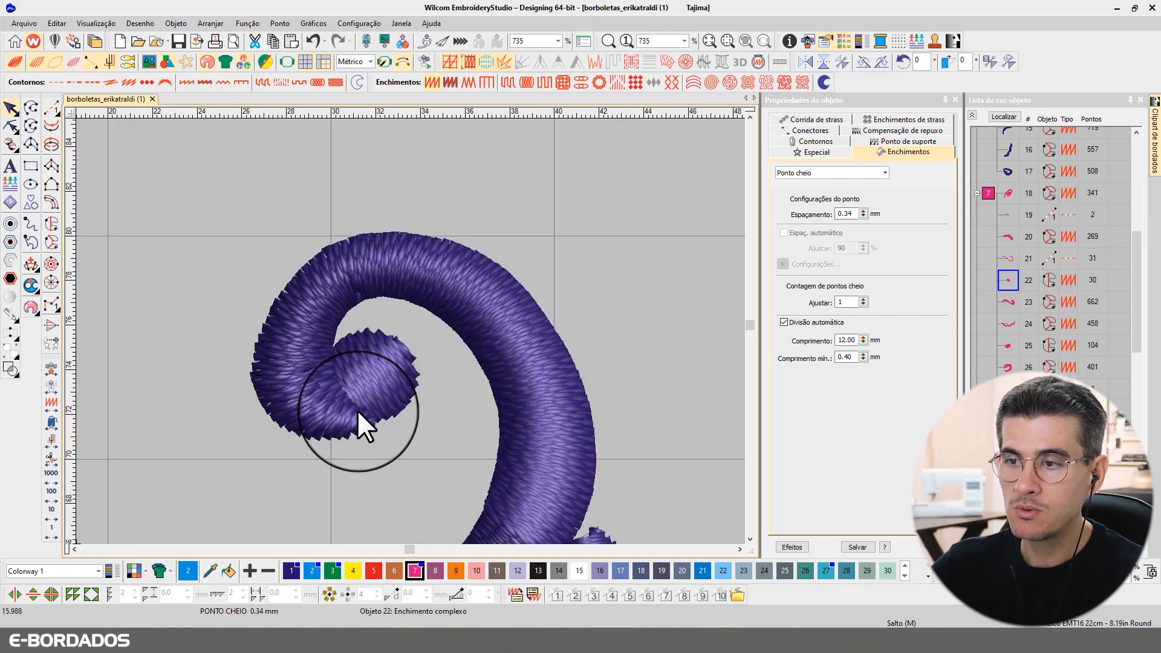
pyautogui.press('t')
pyautogui.click(346, 408)
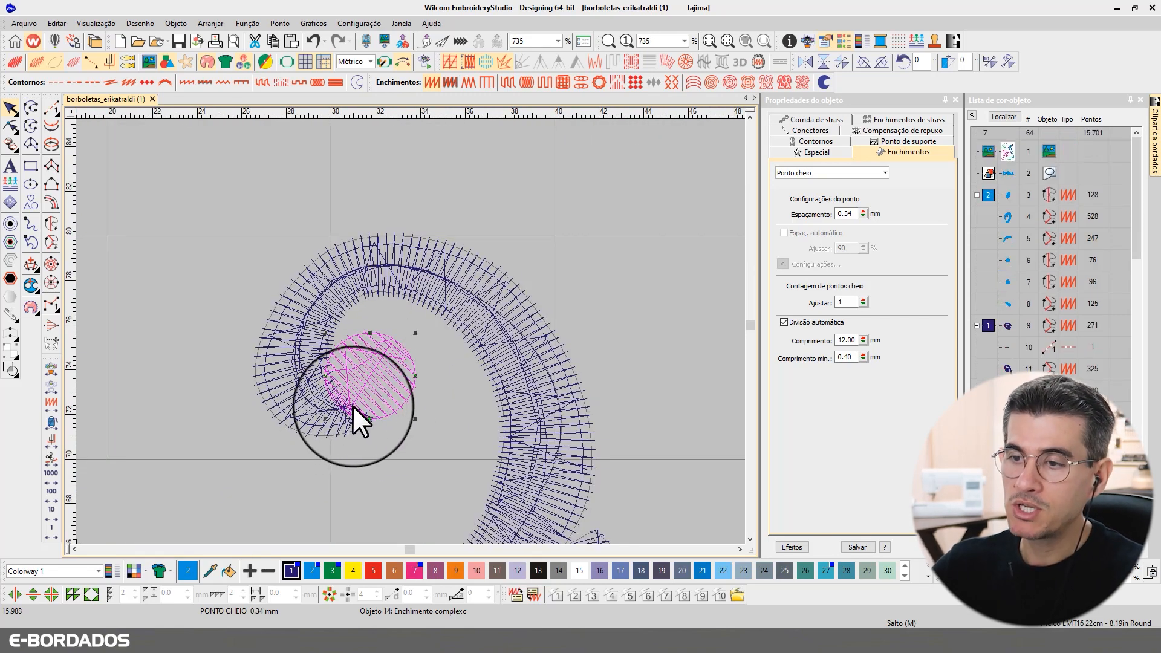
pyautogui.press('t')
# Step: Select the purple butterfly's body, then its upper wing outline showing 0.34 mm satin spacing
pyautogui.scroll(-8, 342, 407)
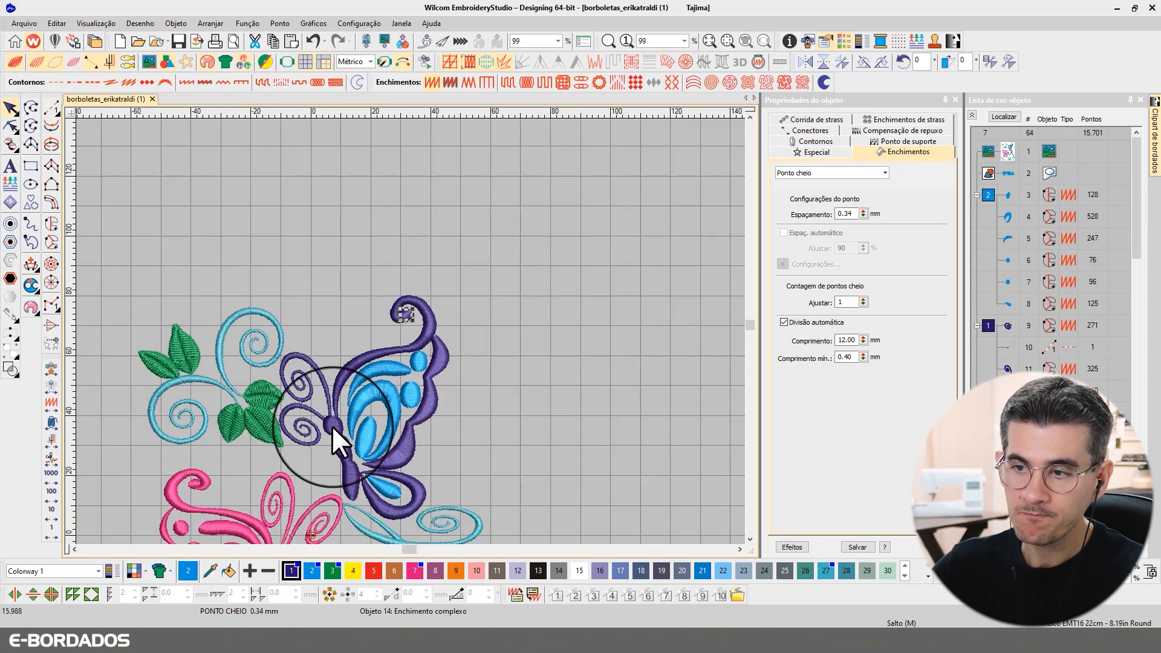
pyautogui.scroll(5, 340, 434)
pyautogui.click(381, 314)
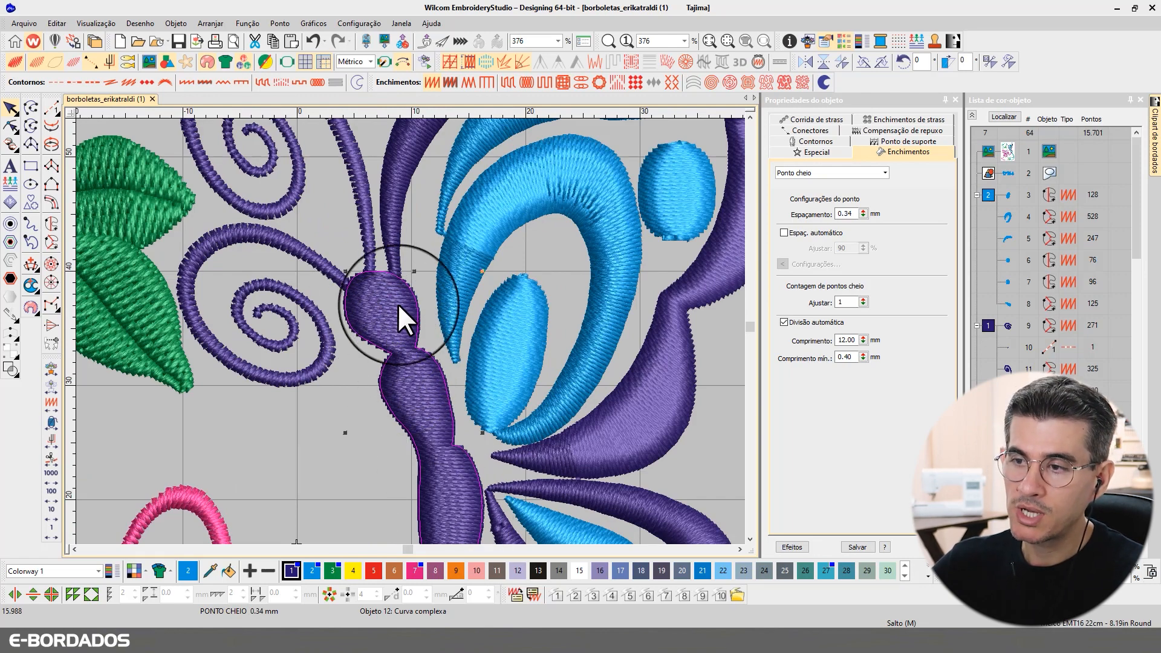
pyautogui.scroll(-5, 375, 320)
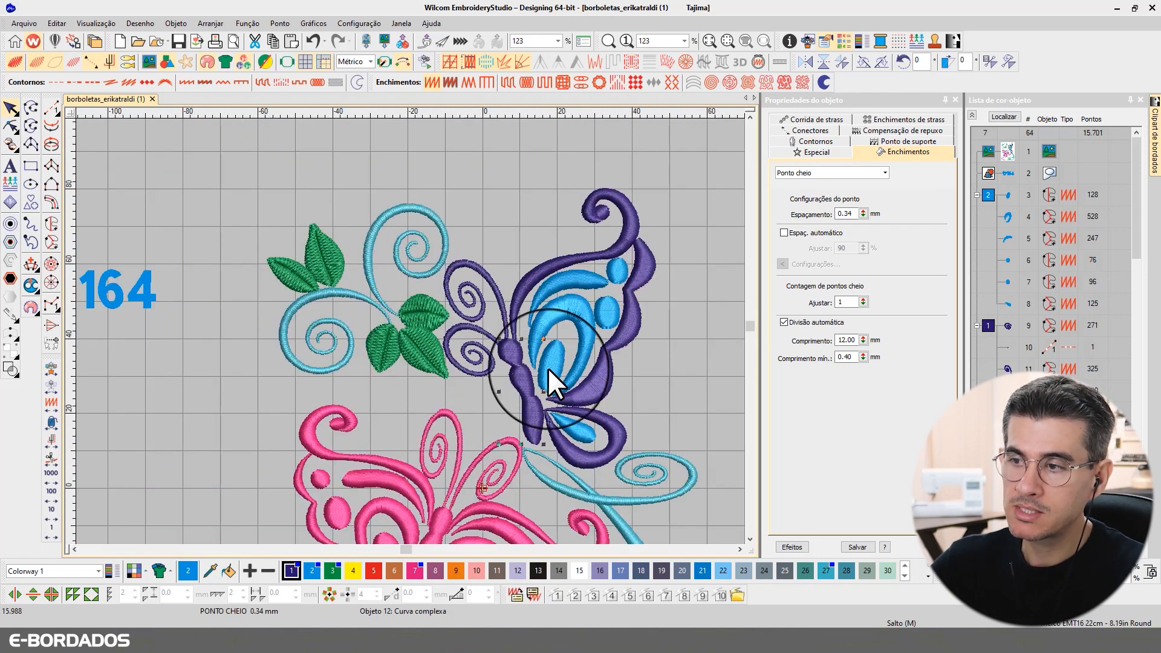
pyautogui.scroll(-3, 396, 383)
pyautogui.scroll(5, 409, 333)
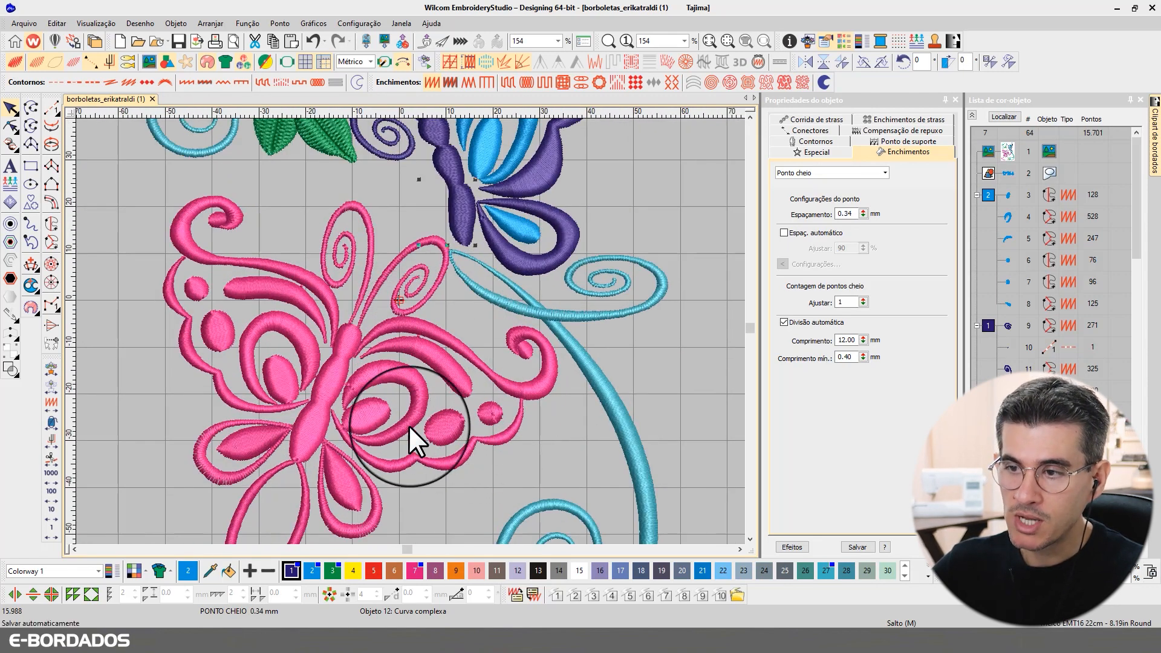
pyautogui.scroll(2, 407, 330)
pyautogui.scroll(1, 400, 318)
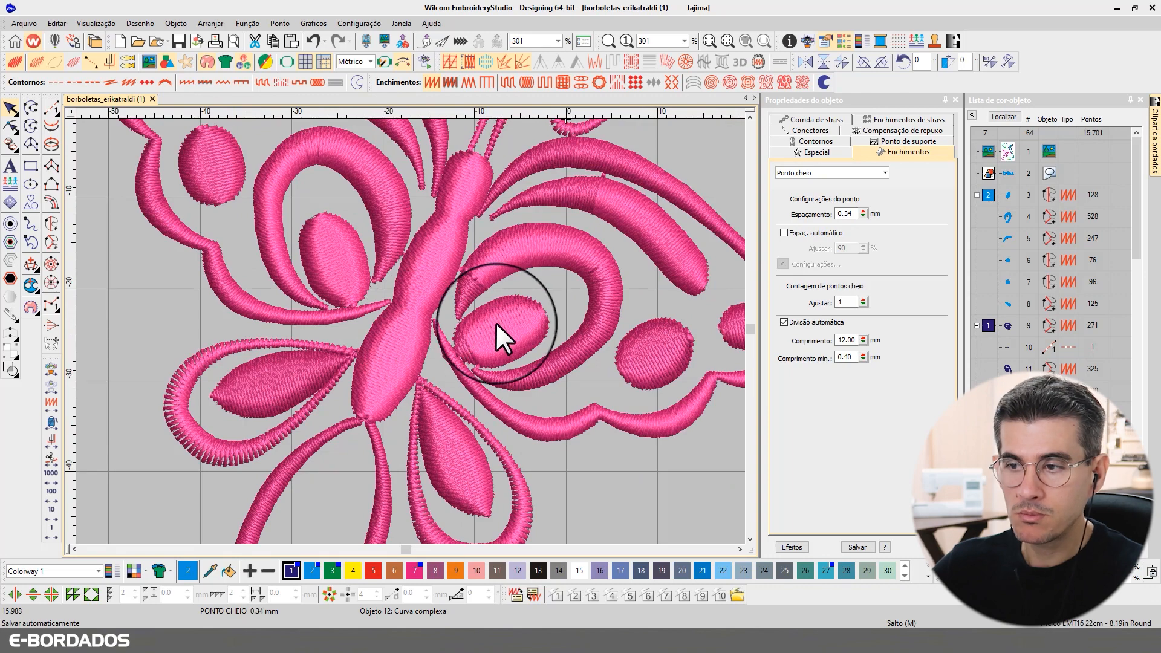
pyautogui.scroll(-3, 500, 322)
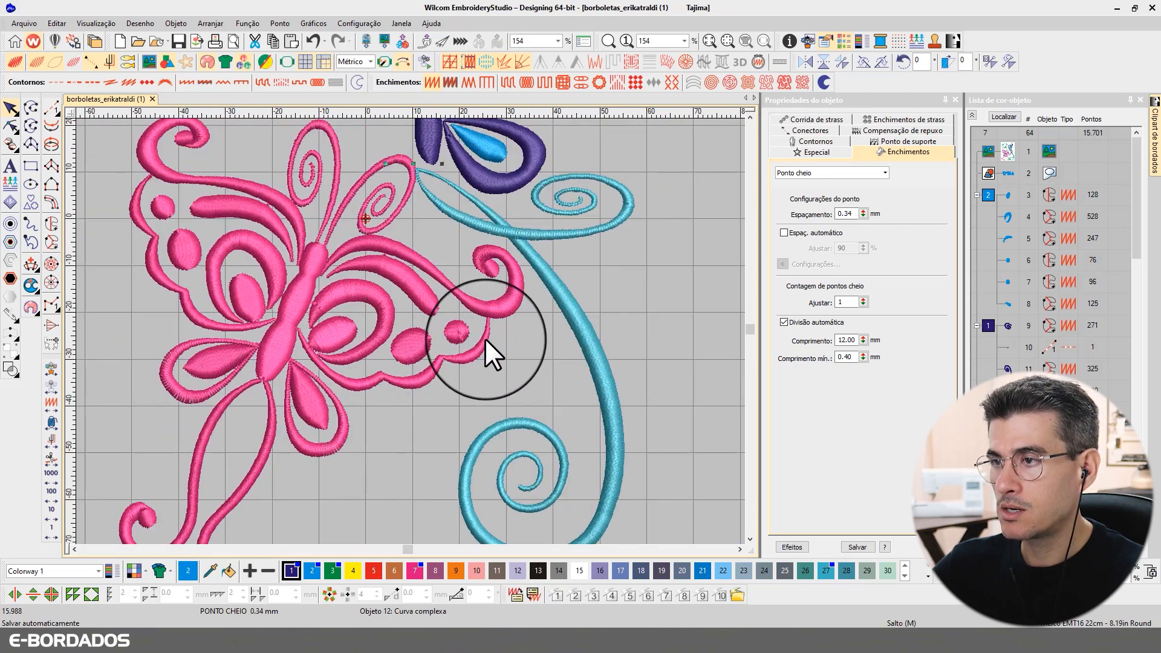
pyautogui.scroll(-3, 411, 330)
pyautogui.scroll(4, 410, 333)
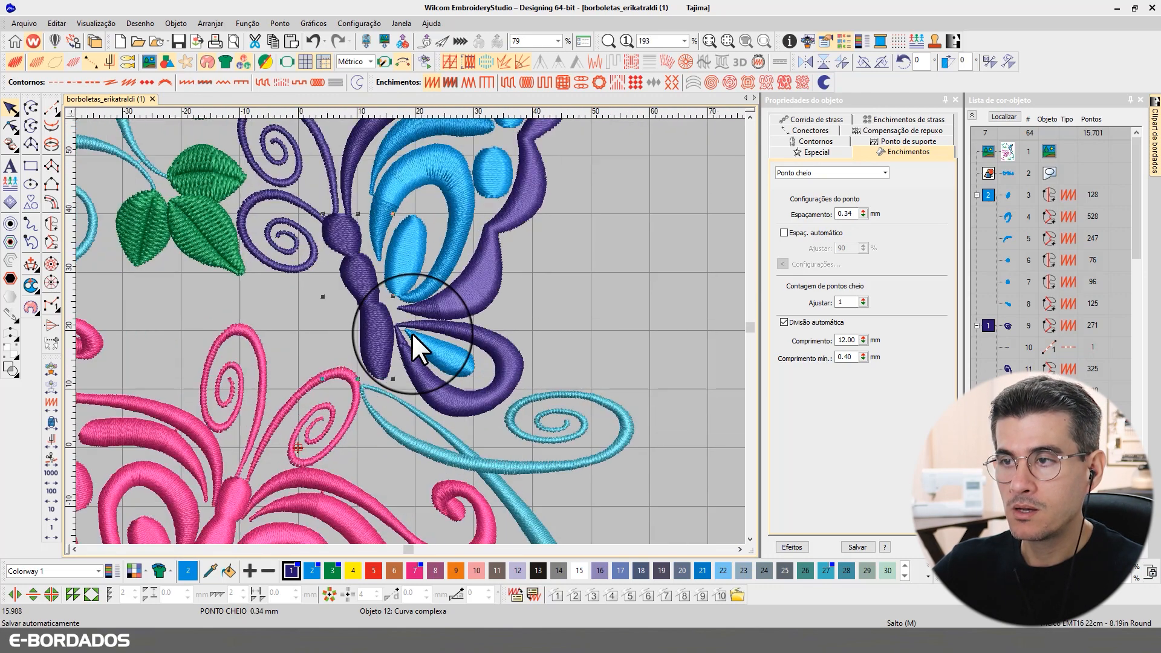
pyautogui.click(465, 290)
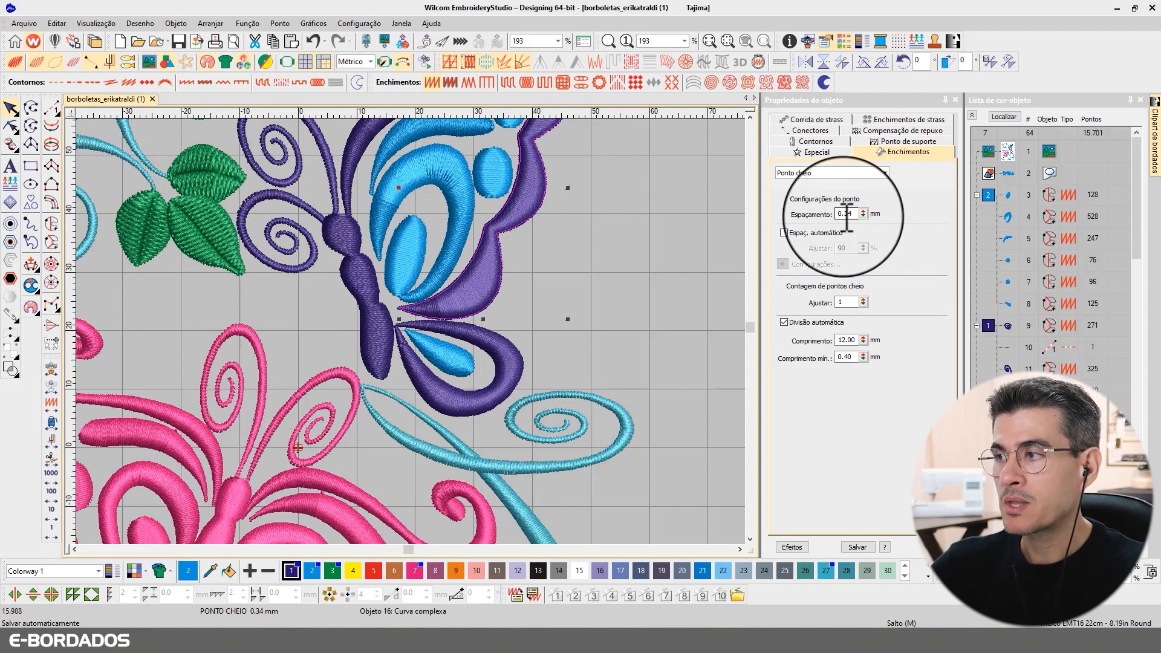
pyautogui.moveTo(843, 215); pyautogui.dragTo(869, 223)
pyautogui.write('38')
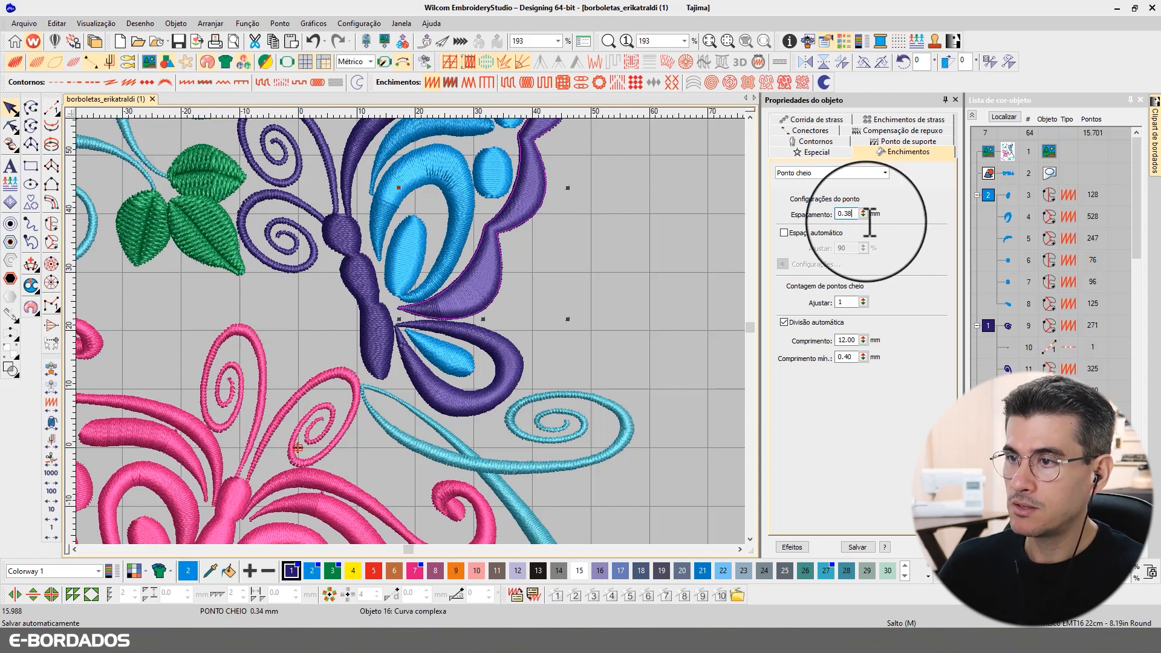
pyautogui.press('Return')
pyautogui.hotkey('ctrl', 'z')
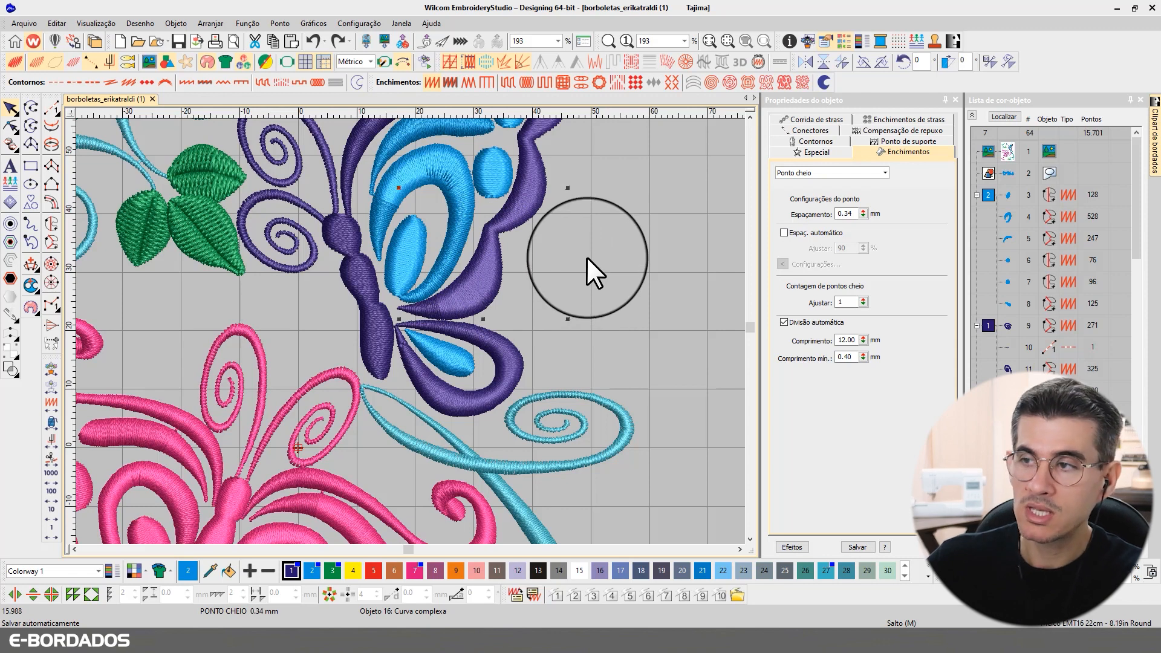
pyautogui.doubleClick(847, 213)
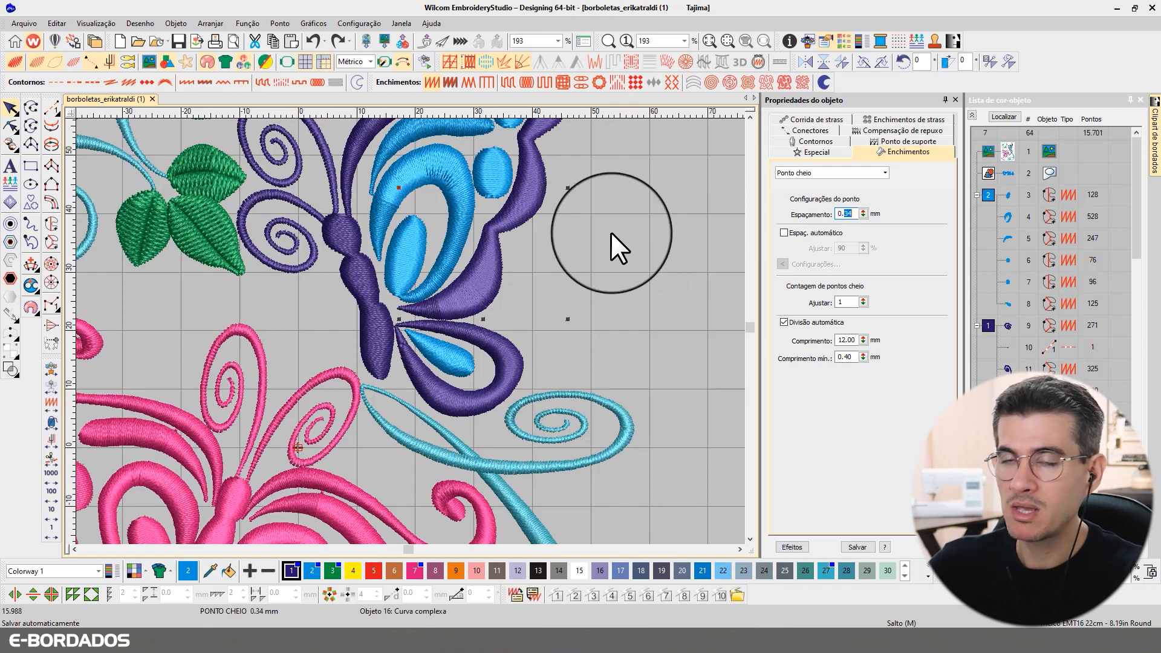
pyautogui.scroll(-3, 568, 239)
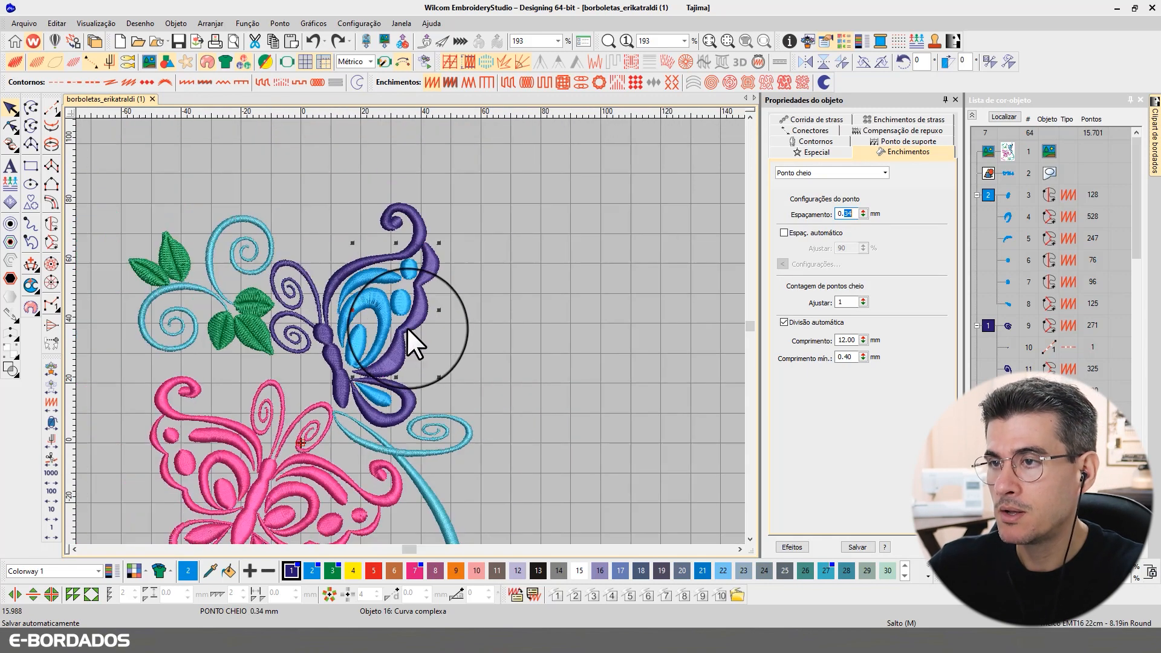
pyautogui.scroll(-2, 407, 332)
pyautogui.scroll(3, 411, 335)
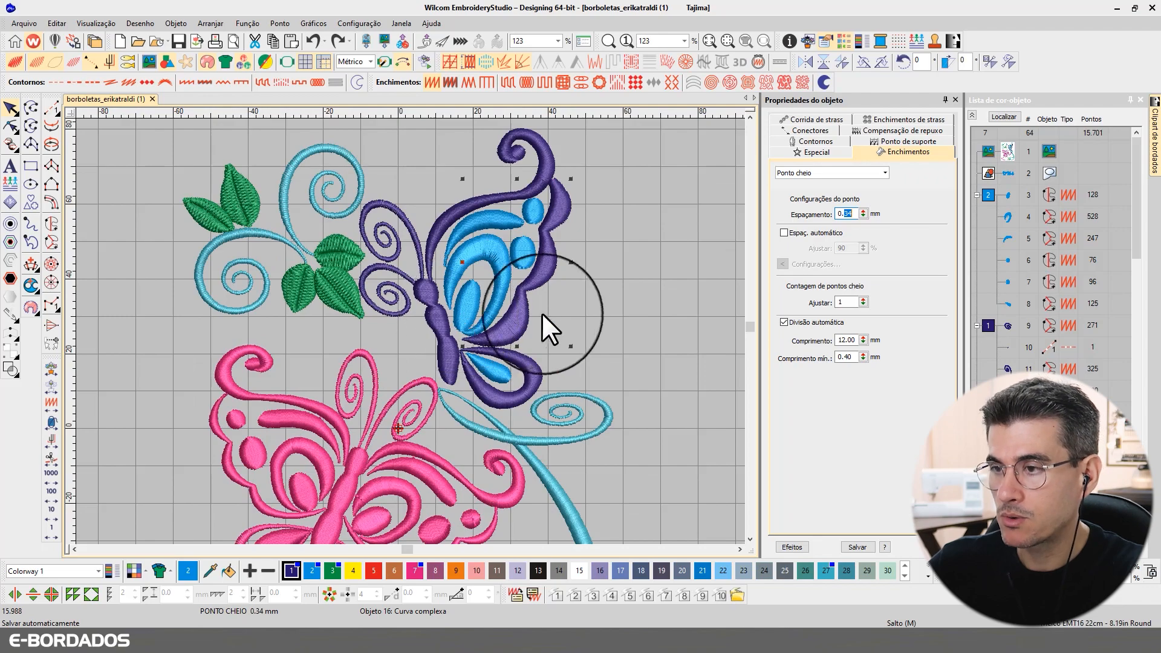
pyautogui.click(577, 293)
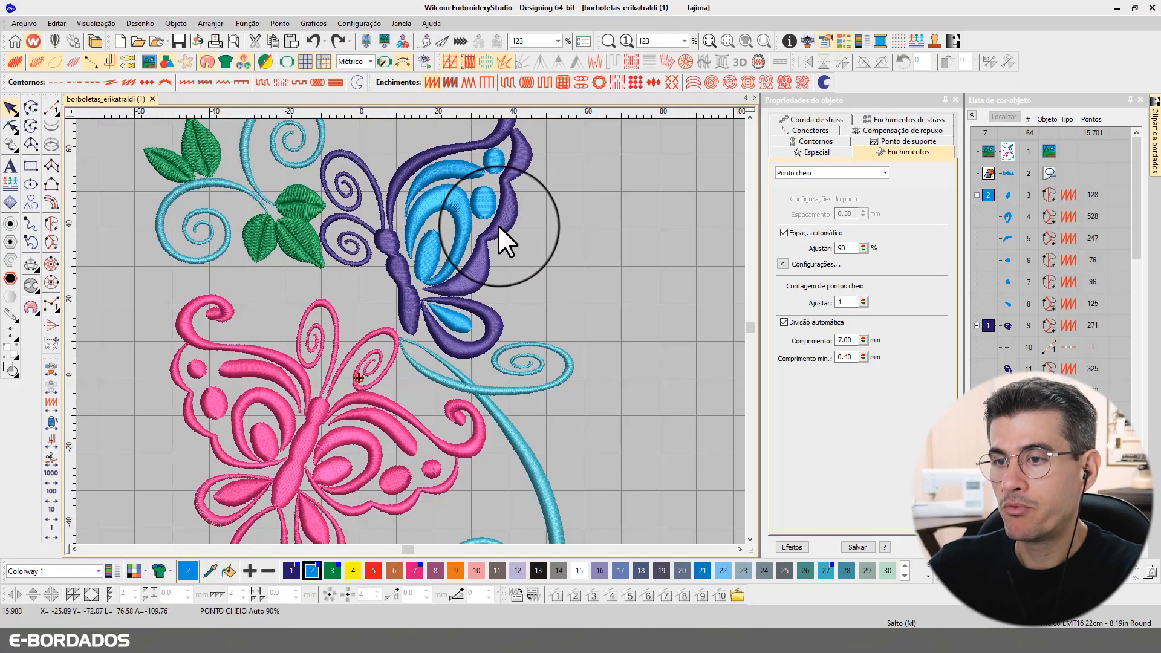
pyautogui.scroll(3, 405, 241)
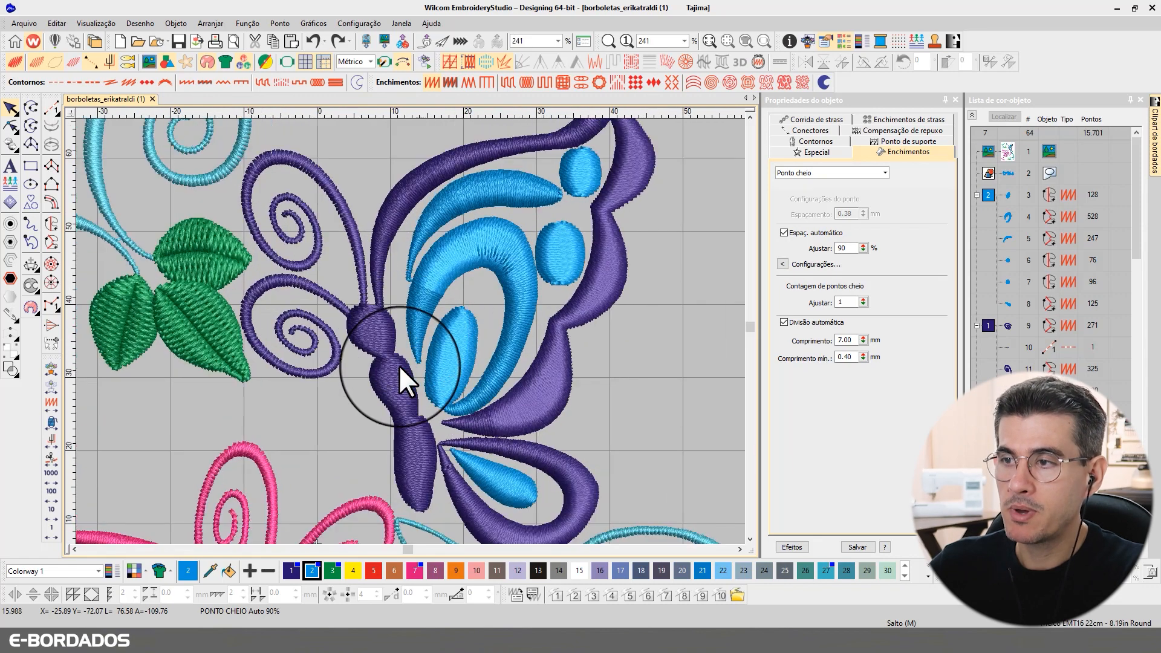
pyautogui.scroll(-2, 237, 278)
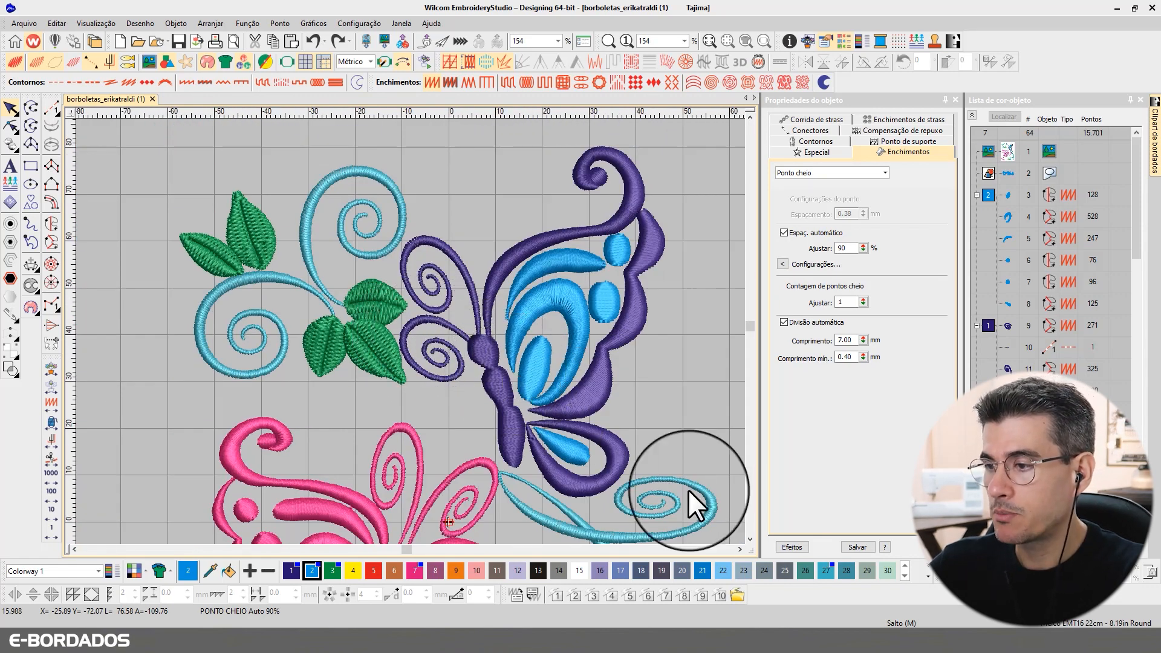
pyautogui.scroll(4, 405, 330)
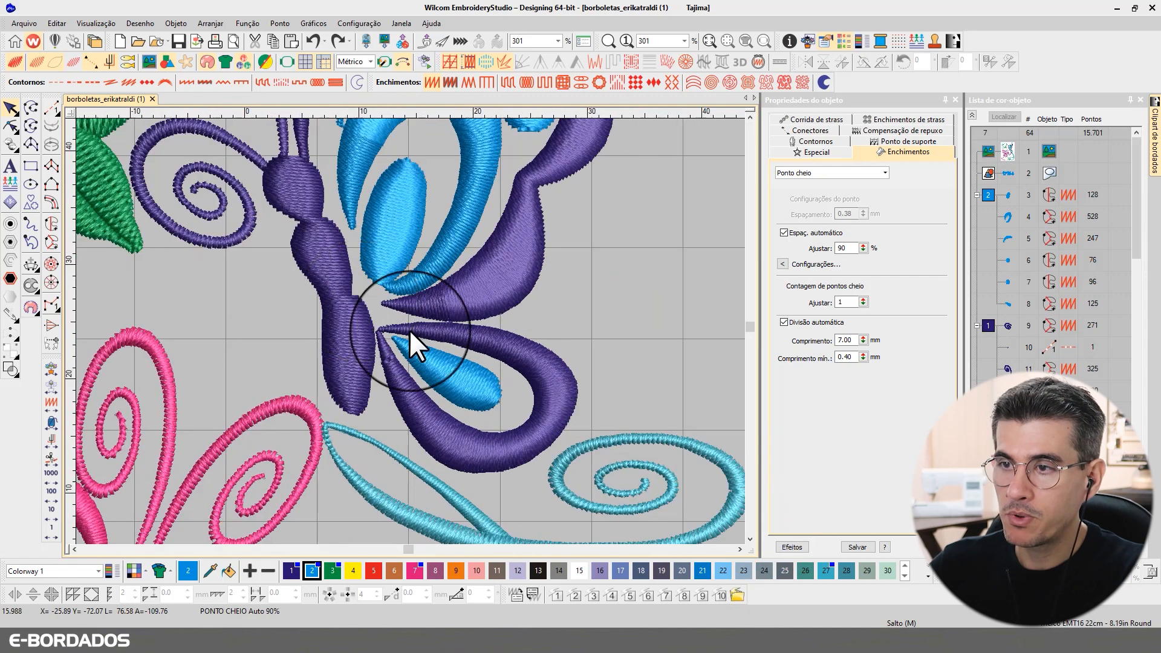
pyautogui.click(357, 247)
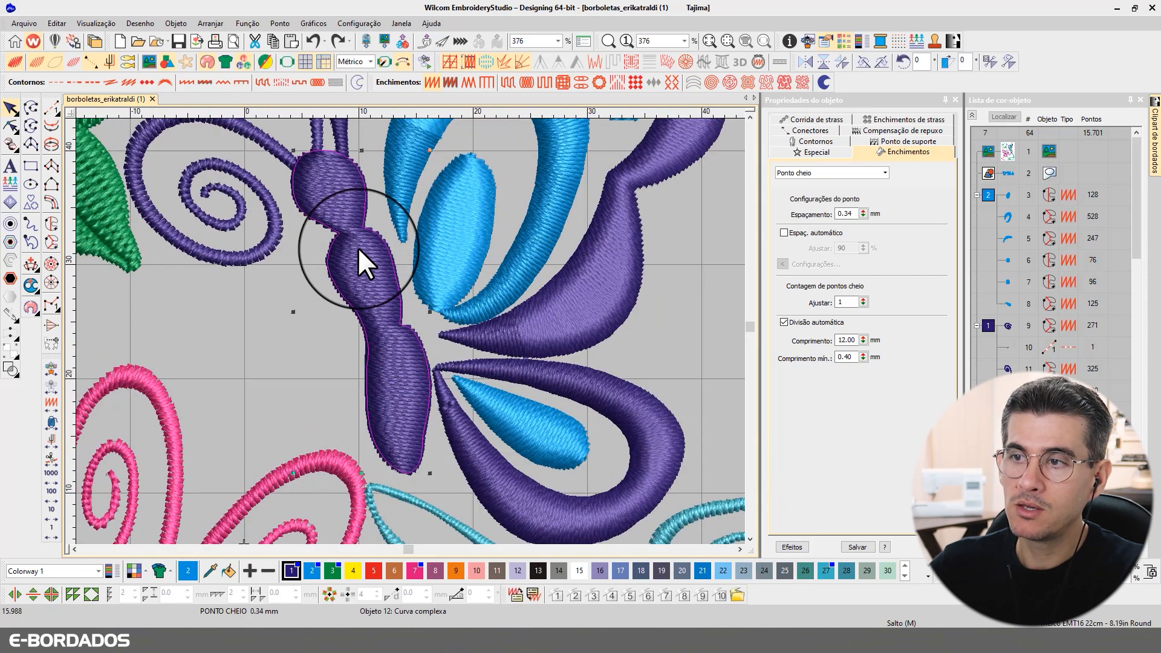
# Step: Draw a diagonal stitch-angle line across the purple butterfly's body with the Stitch Angles tool
pyautogui.click(10, 126)
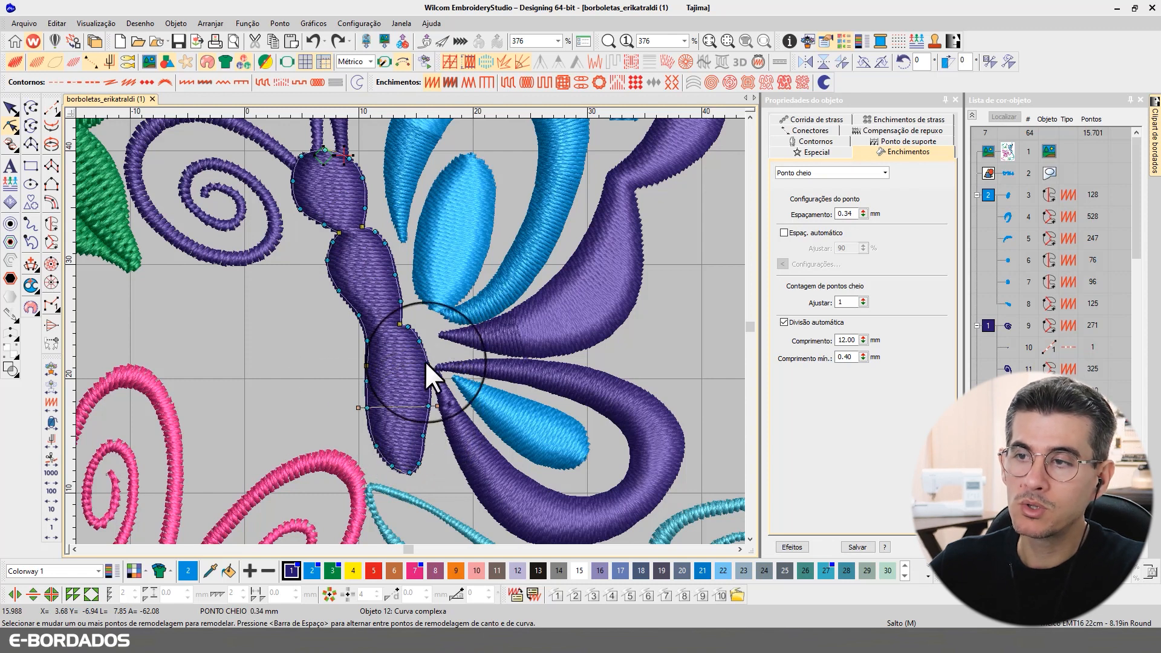
pyautogui.click(750, 116)
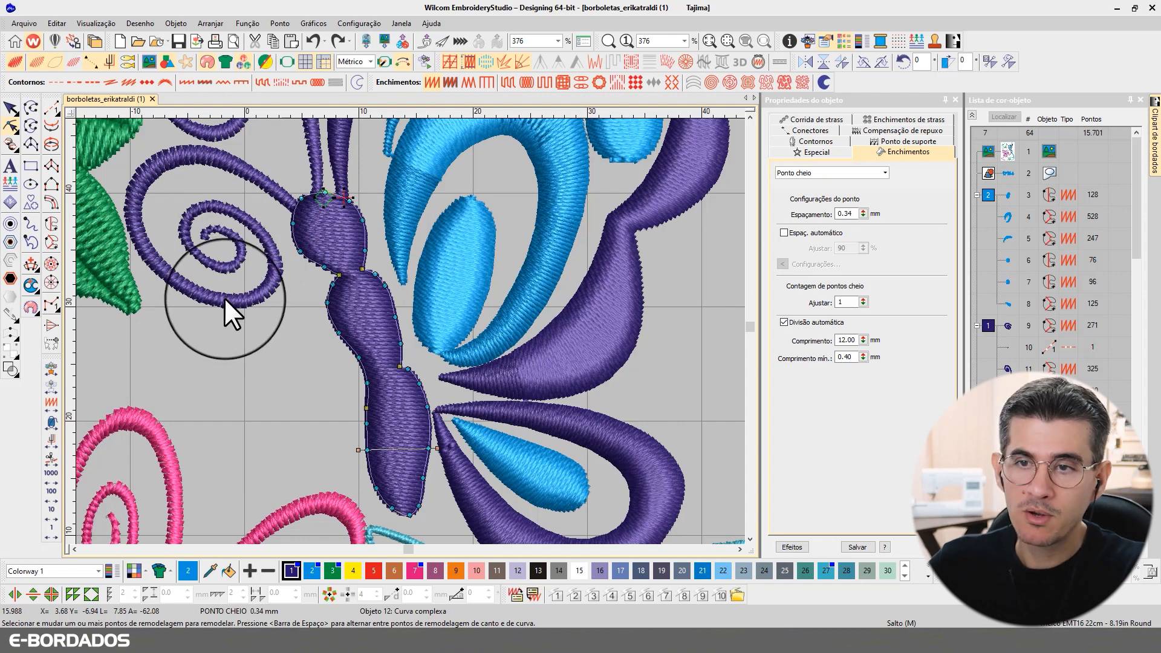
pyautogui.moveTo(30, 271)
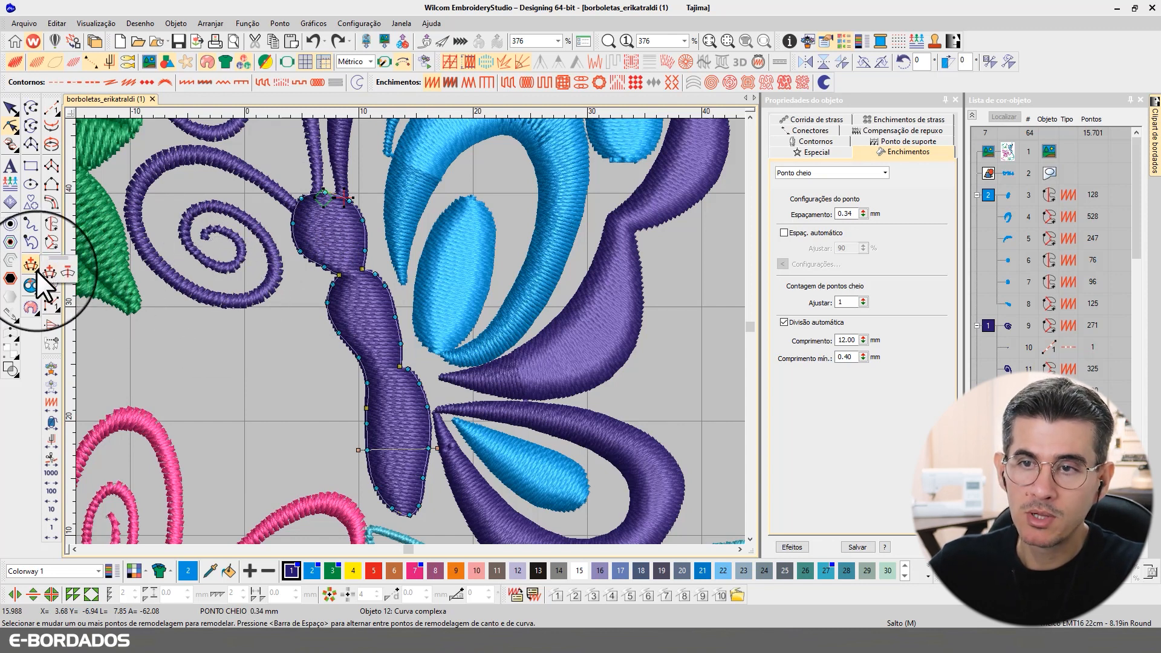
pyautogui.click(47, 270)
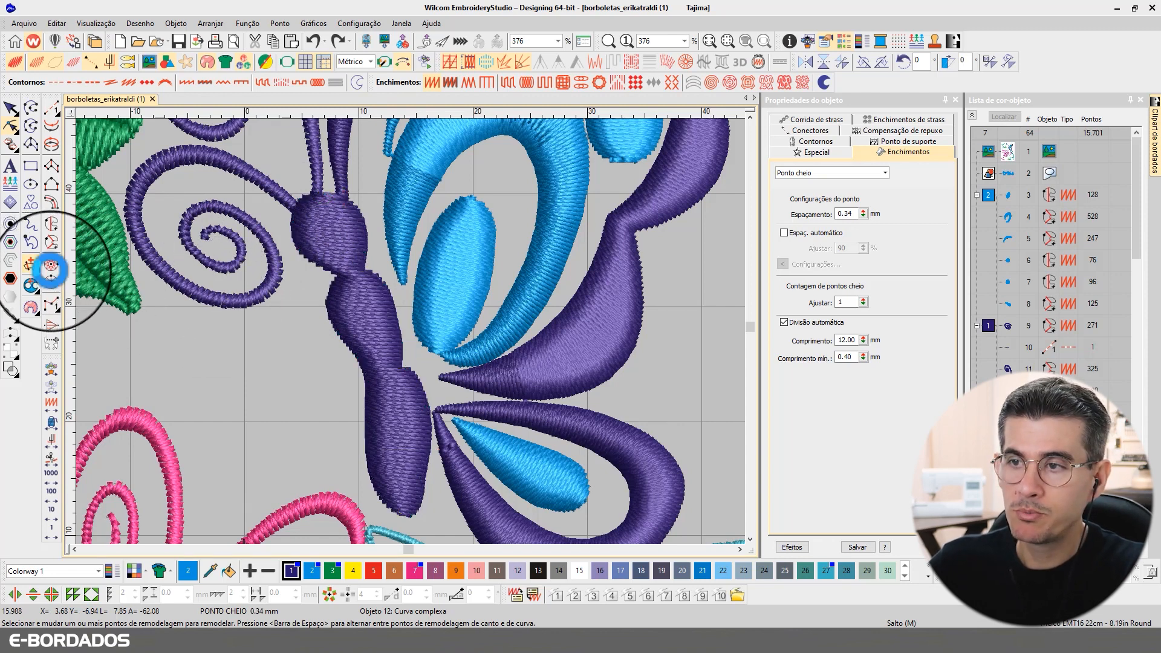
pyautogui.click(277, 249)
pyautogui.click(379, 196)
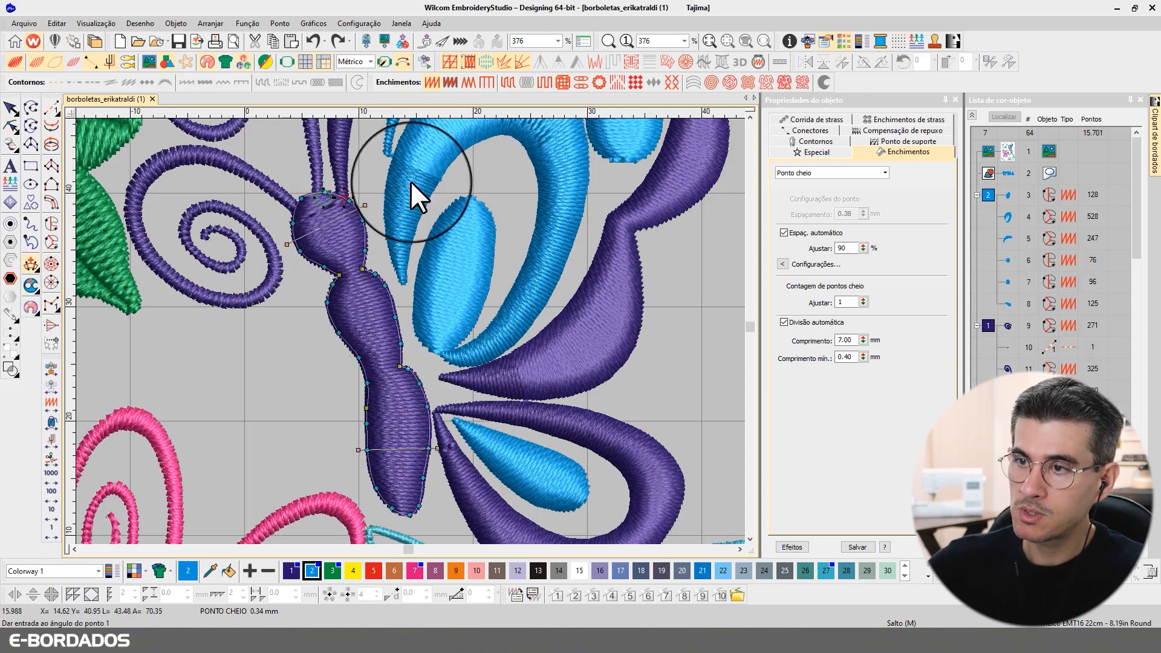
pyautogui.click(10, 126)
pyautogui.click(11, 108)
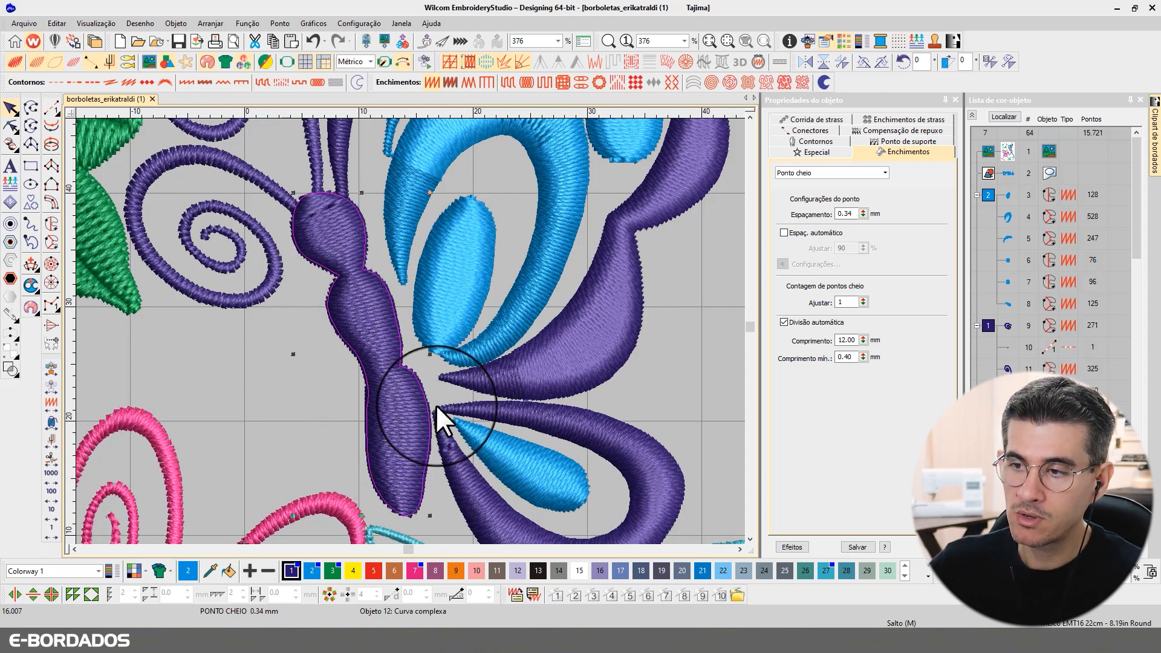
# Step: Undo and redo the body's stitch-angle change to compare the two results
pyautogui.hotkey('ctrl', 'z')
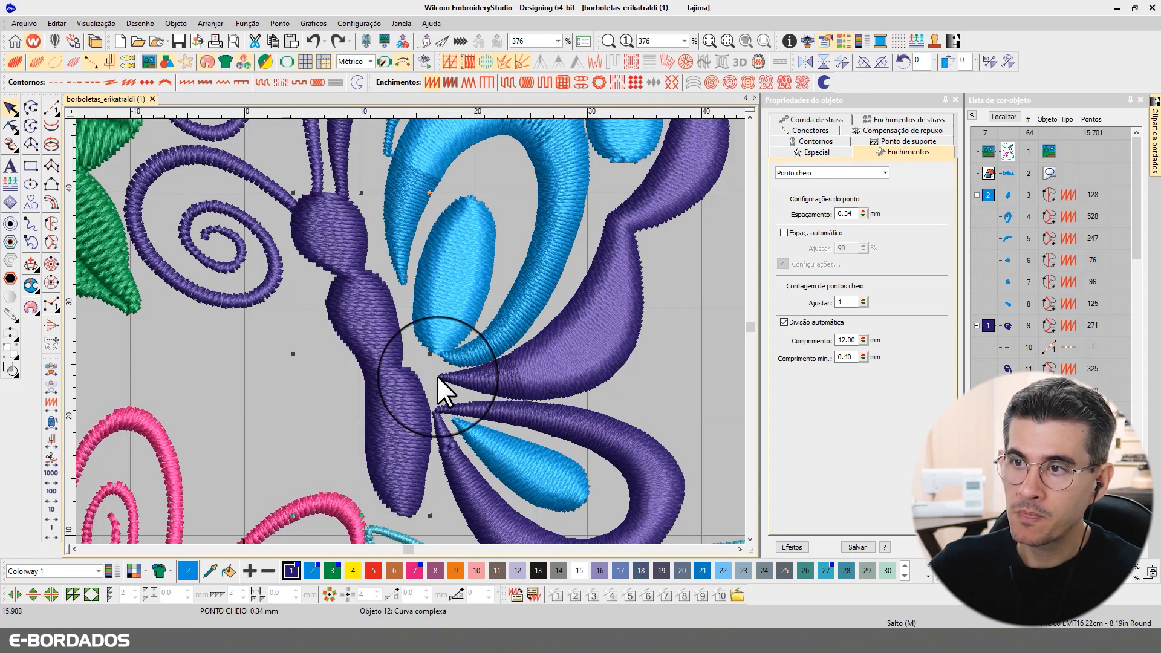
pyautogui.click(337, 42)
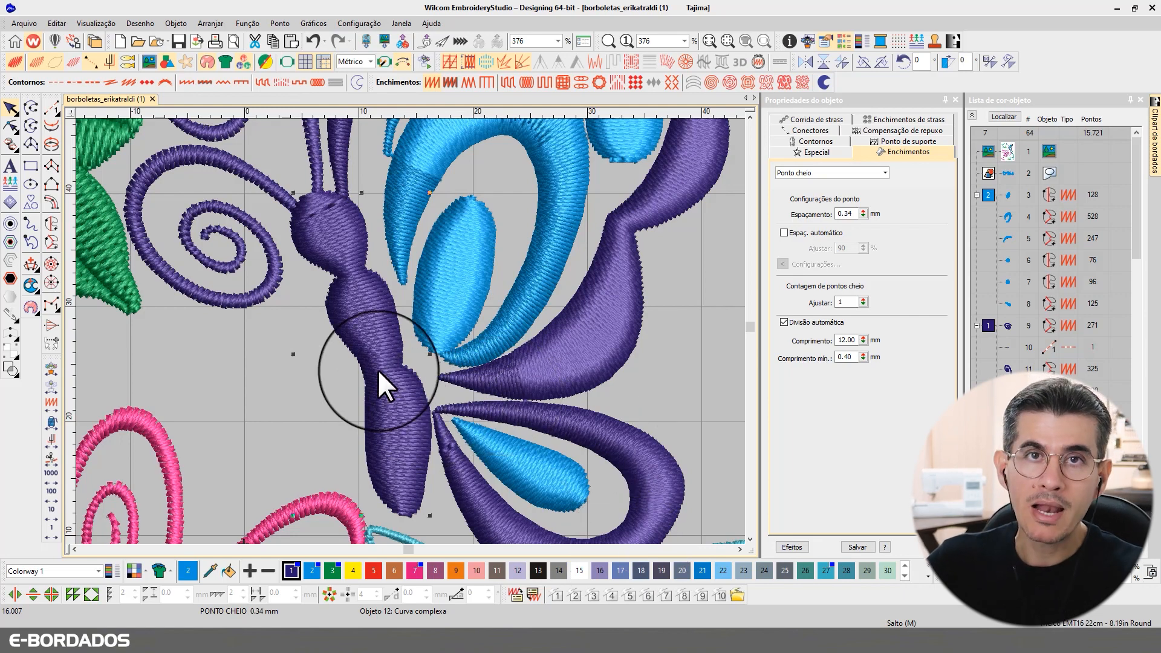
pyautogui.scroll(-2, 426, 351)
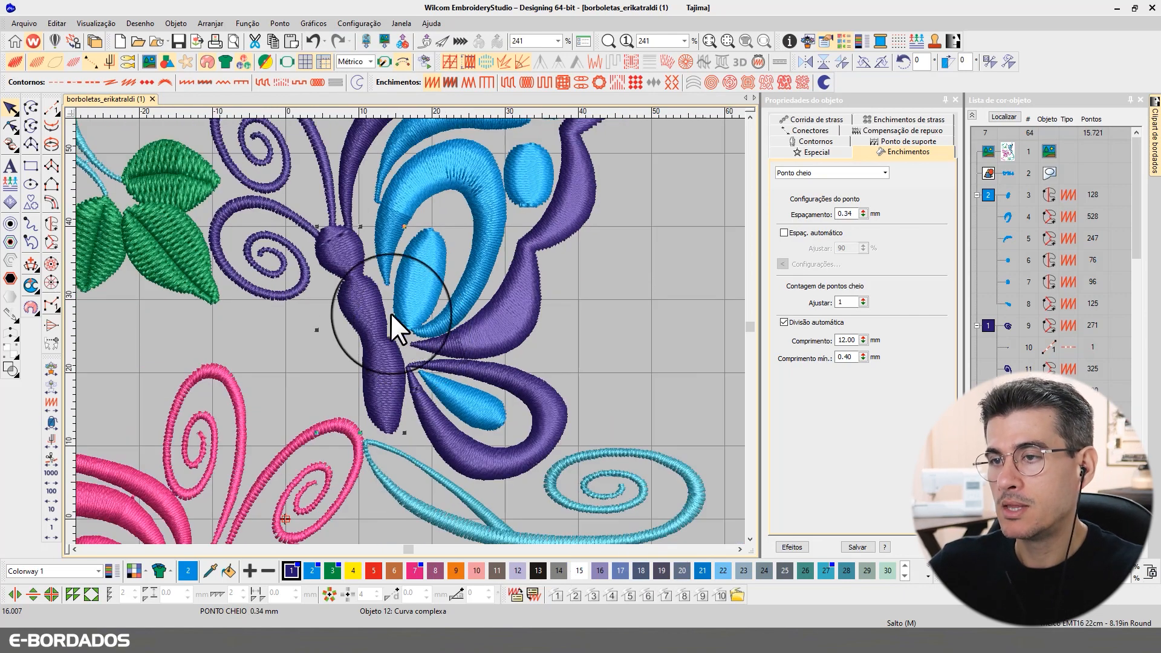
# Step: Rotate the purple outer wing edge's stitch-angle handle to follow its bend
pyautogui.scroll(-2, 392, 314)
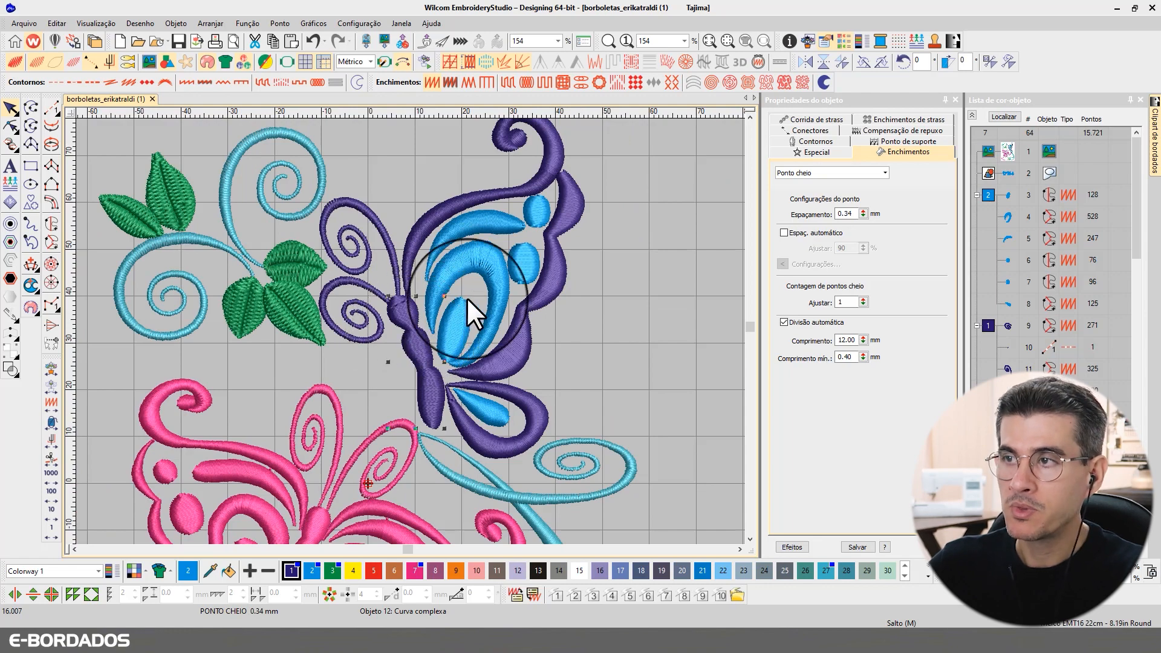
pyautogui.scroll(4, 546, 245)
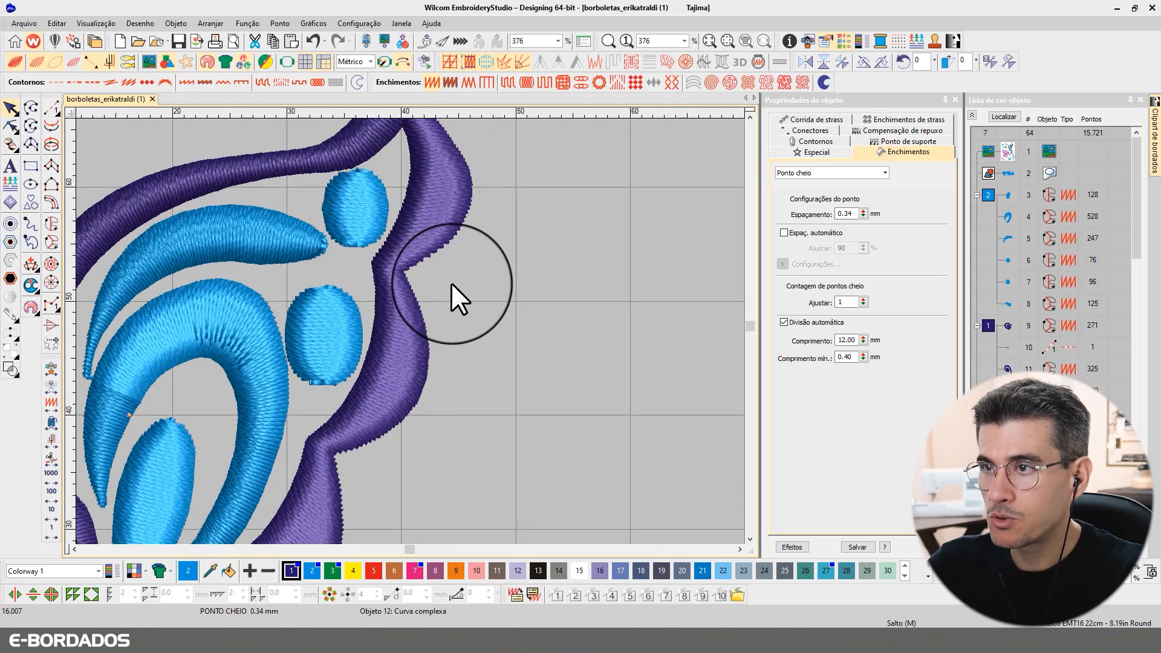
pyautogui.scroll(-2, 453, 284)
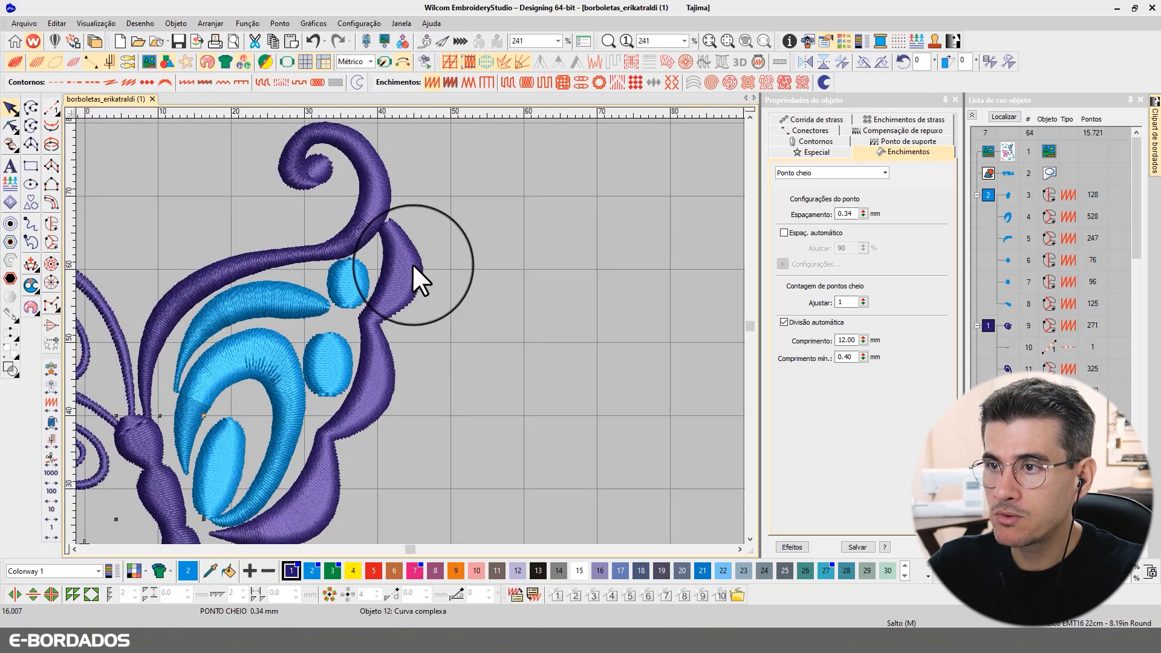
pyautogui.click(317, 480)
pyautogui.click(11, 125)
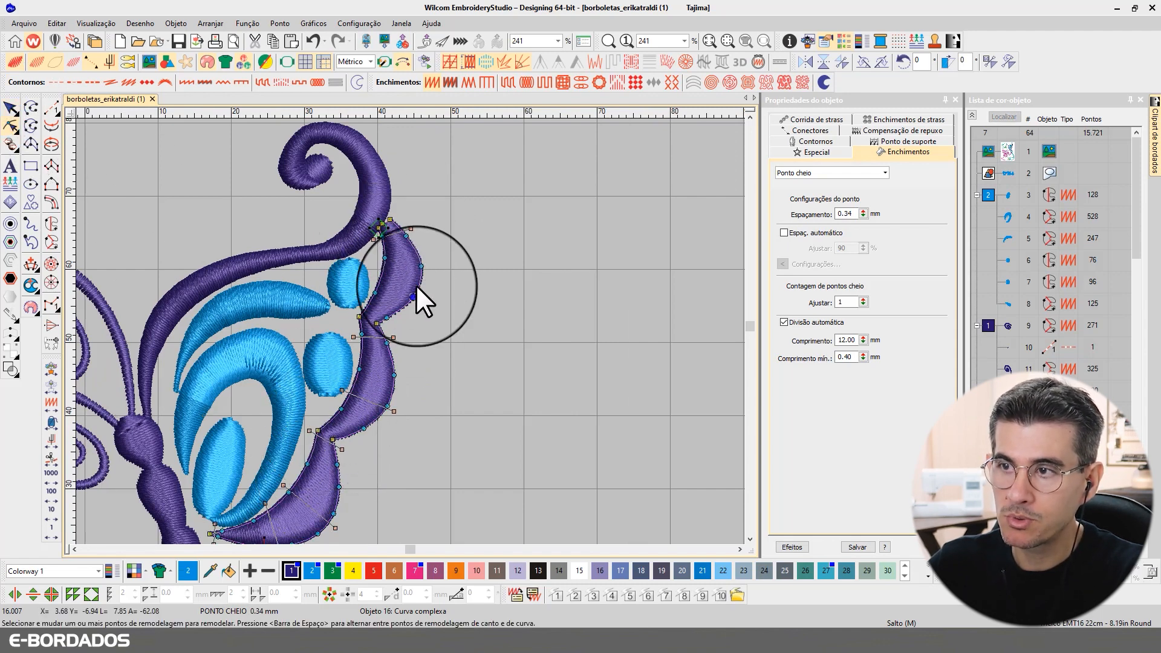
pyautogui.scroll(3, 444, 143)
pyautogui.scroll(-3, 387, 320)
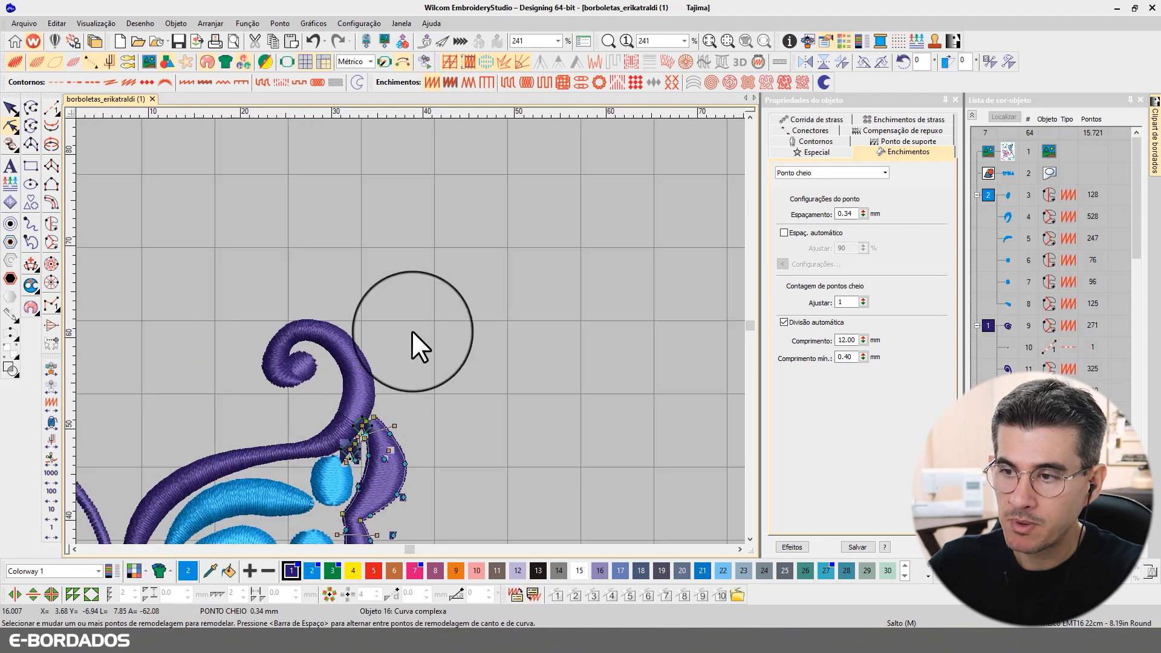
pyautogui.scroll(3, 412, 331)
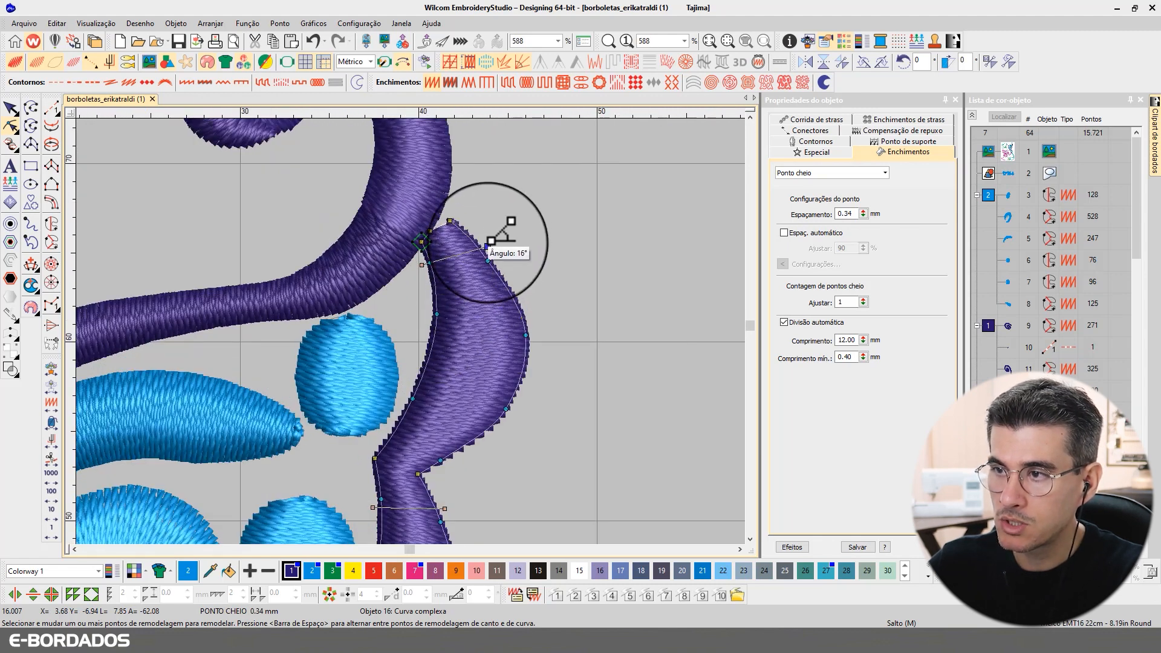
pyautogui.moveTo(491, 241); pyautogui.dragTo(514, 206)
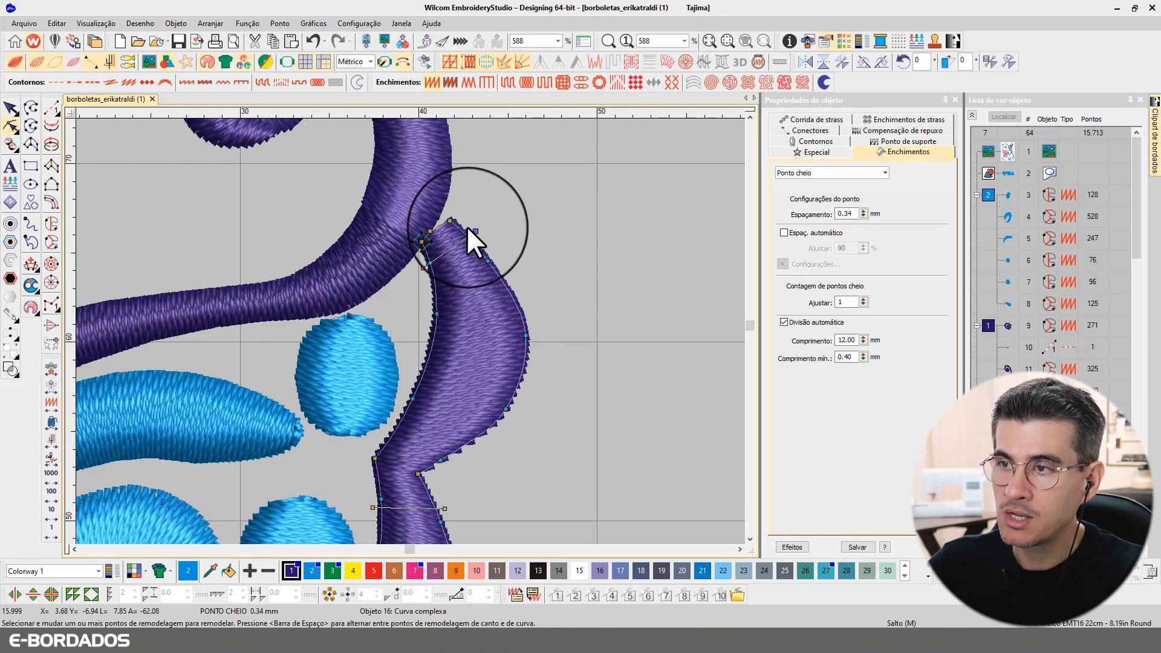
# Step: Reshape the top of the purple curve and delete two unneeded outline nodes
pyautogui.moveTo(450, 220)
pyautogui.mouseDown()
pyautogui.moveTo(435, 213)
pyautogui.moveTo(420, 243)
pyautogui.moveTo(438, 207)
pyautogui.mouseUp()
pyautogui.click(430, 231)
pyautogui.press('Delete')
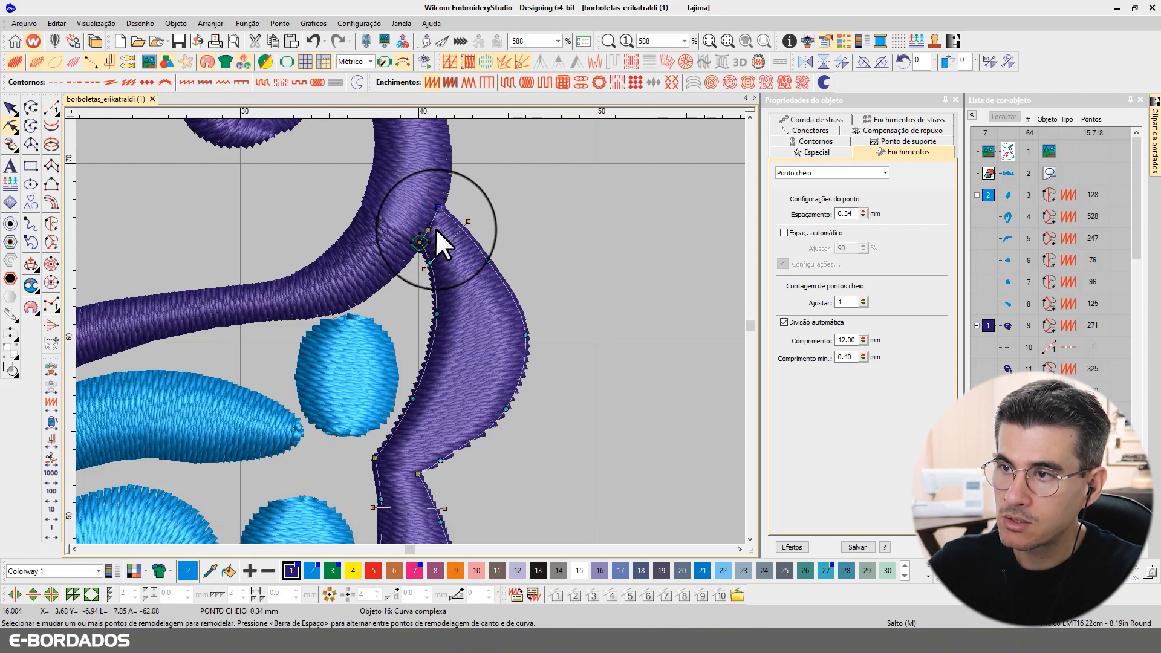
pyautogui.click(428, 230)
pyautogui.press('Delete')
pyautogui.click(11, 108)
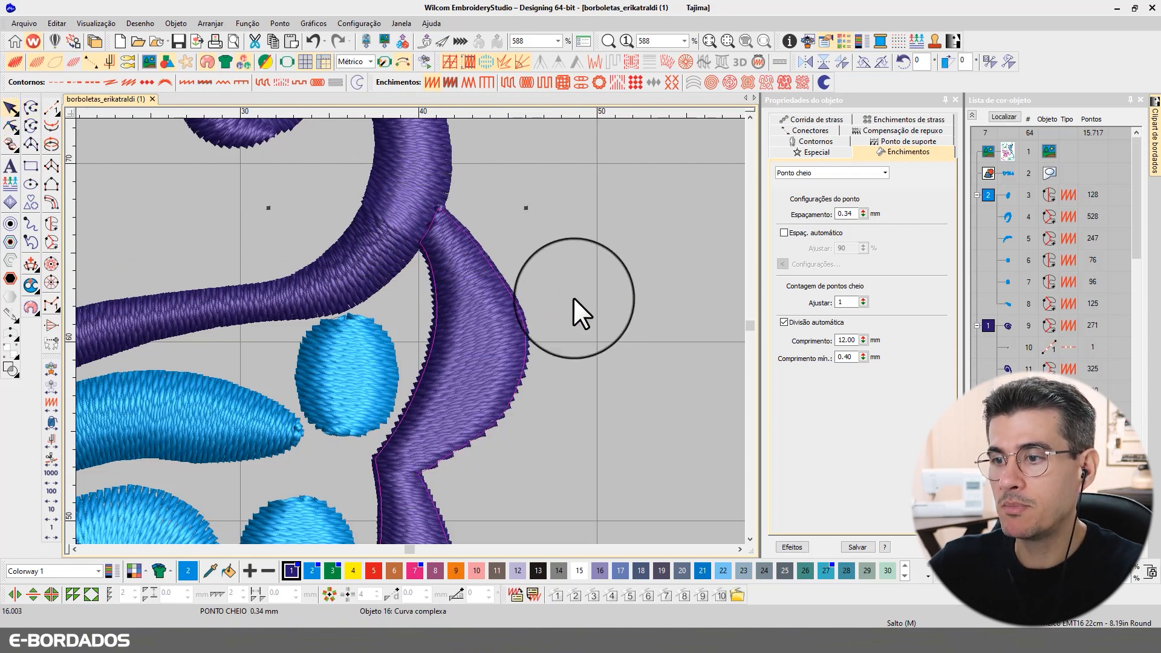
pyautogui.scroll(-5, 410, 331)
pyautogui.scroll(3, 389, 387)
pyautogui.scroll(2, 372, 270)
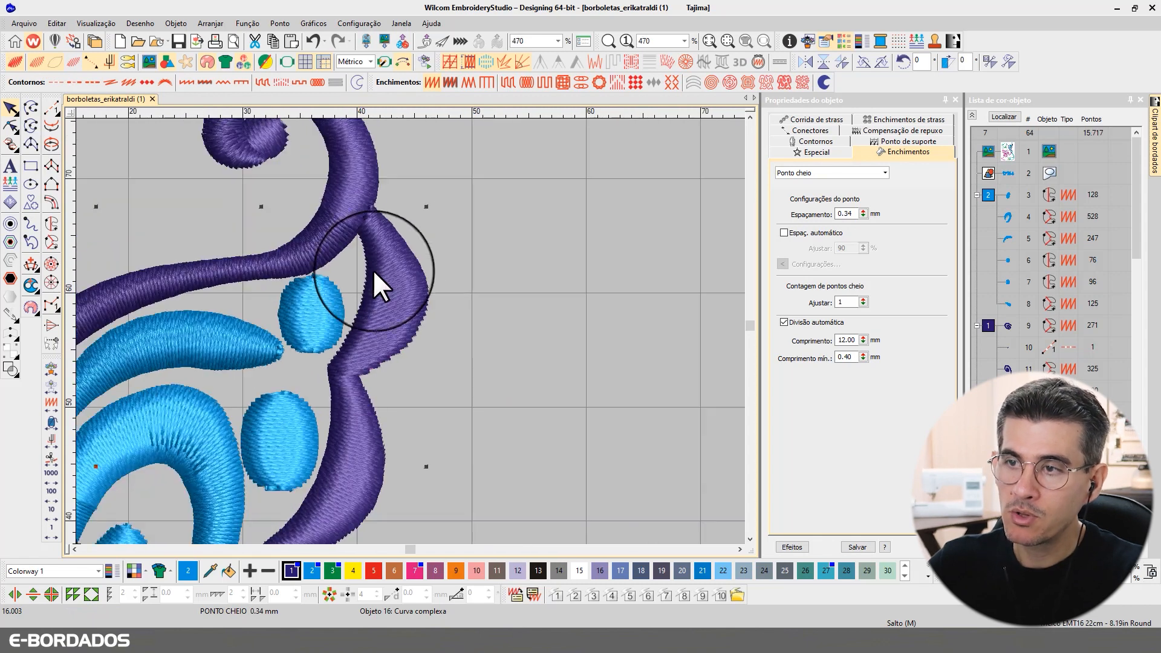
# Step: Add a new stitch-angle line across the purple curve's inner bend, bringing the design to 15,734 stitches
pyautogui.click(11, 126)
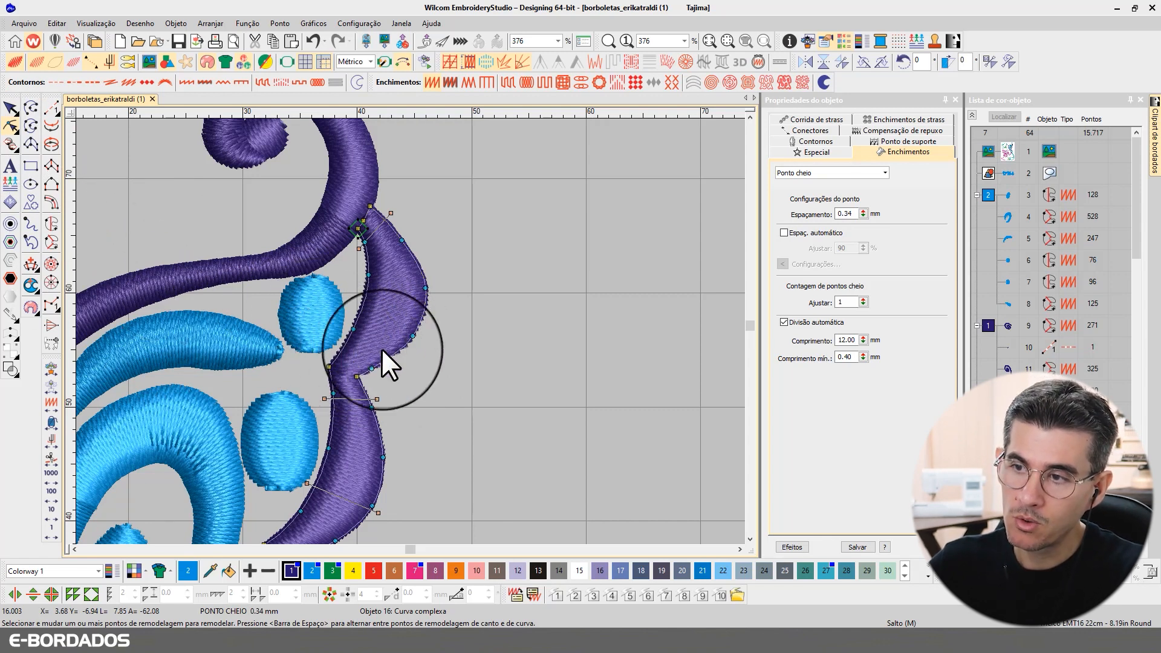
pyautogui.click(29, 264)
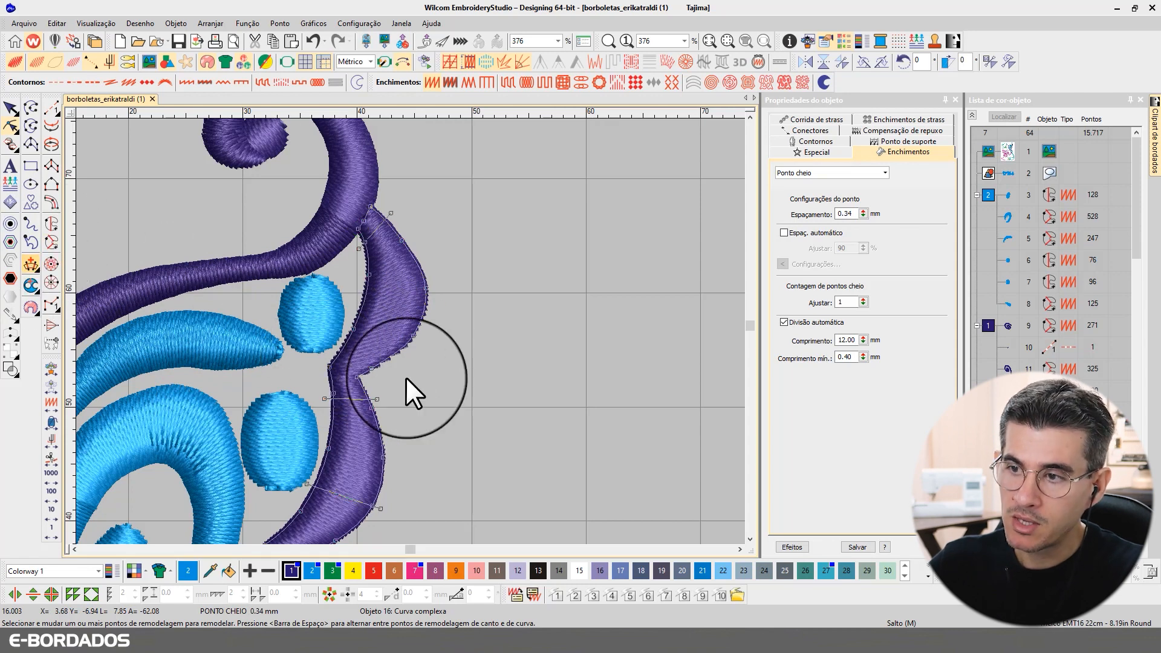
pyautogui.click(342, 333)
pyautogui.click(381, 373)
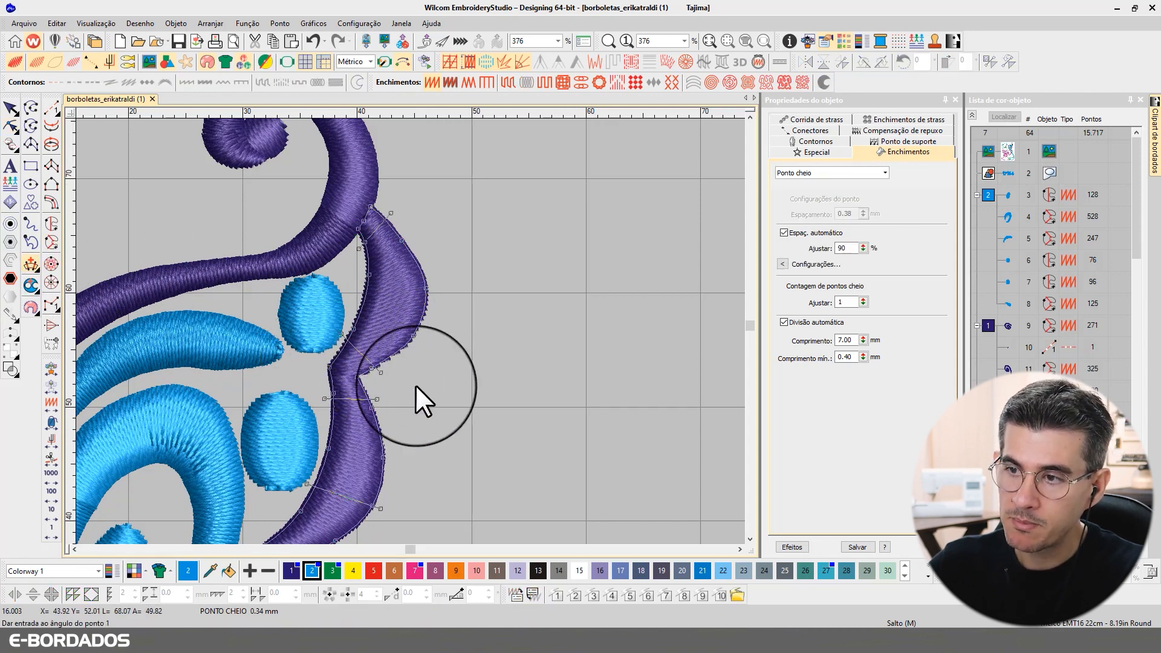
pyautogui.press('Return')
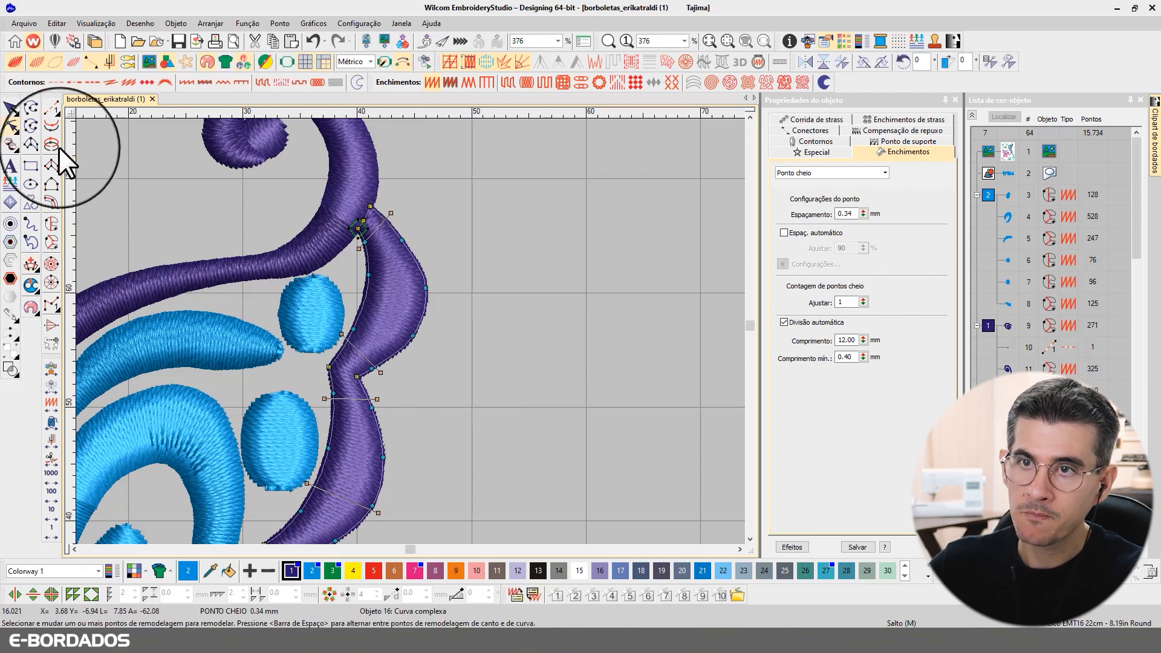
pyautogui.click(12, 107)
pyautogui.click(467, 245)
pyautogui.click(750, 538)
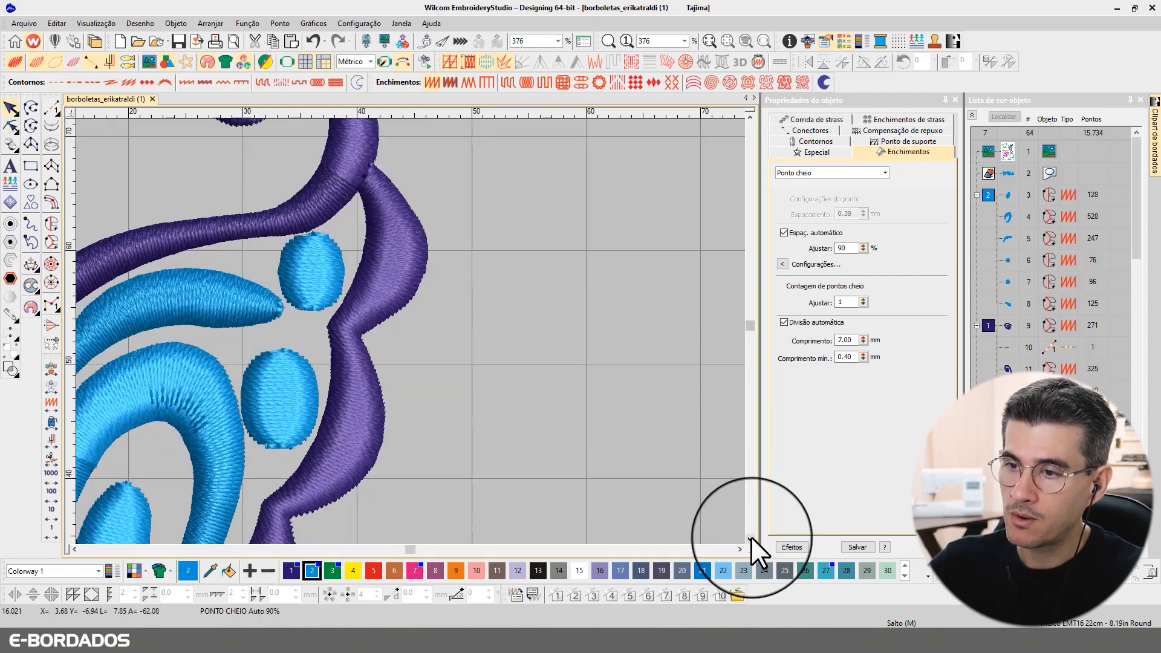
pyautogui.click(750, 536)
pyautogui.click(750, 537)
pyautogui.click(750, 537)
pyautogui.click(751, 536)
pyautogui.click(750, 537)
pyautogui.scroll(-3, 293, 398)
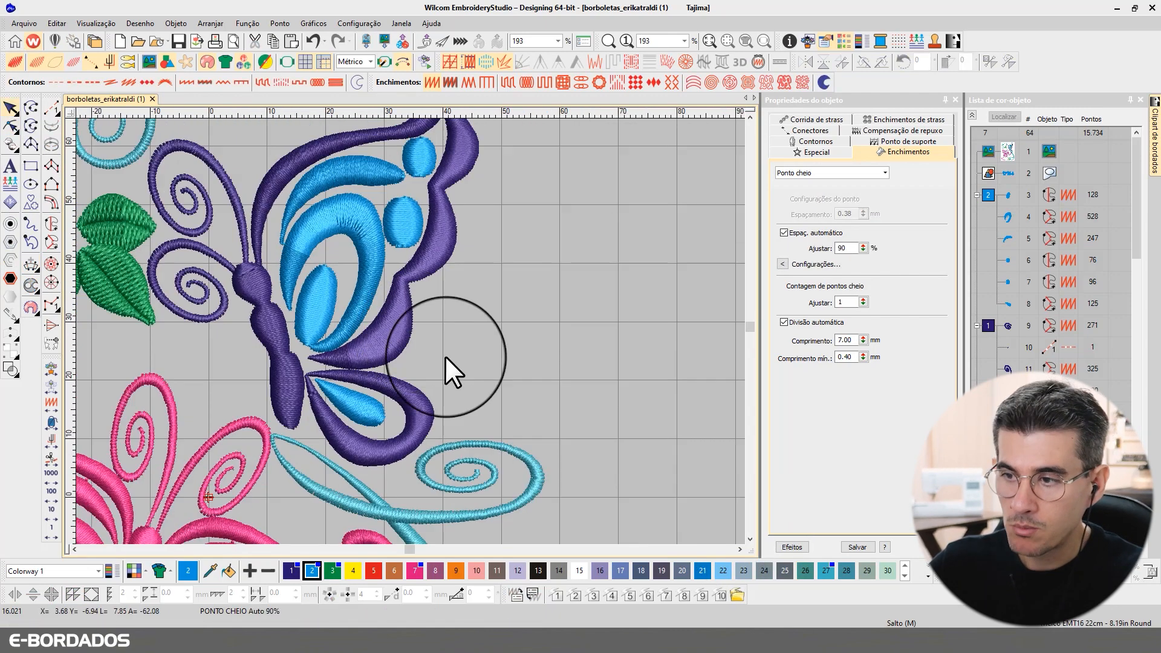
pyautogui.scroll(1, 356, 216)
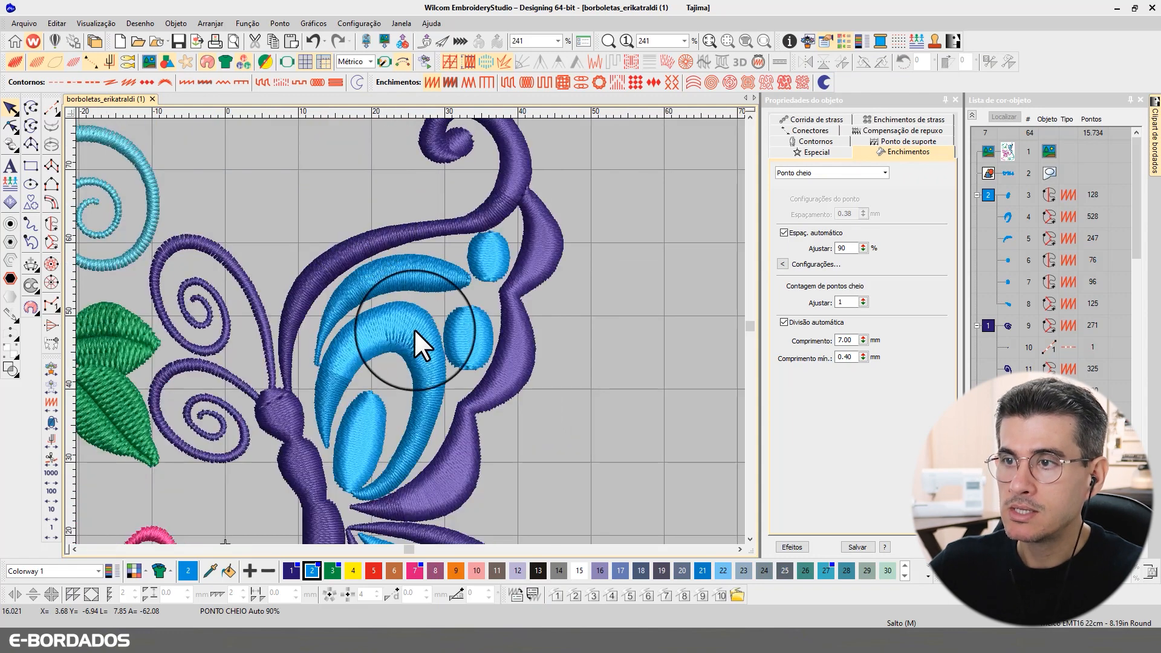
pyautogui.scroll(-1, 409, 328)
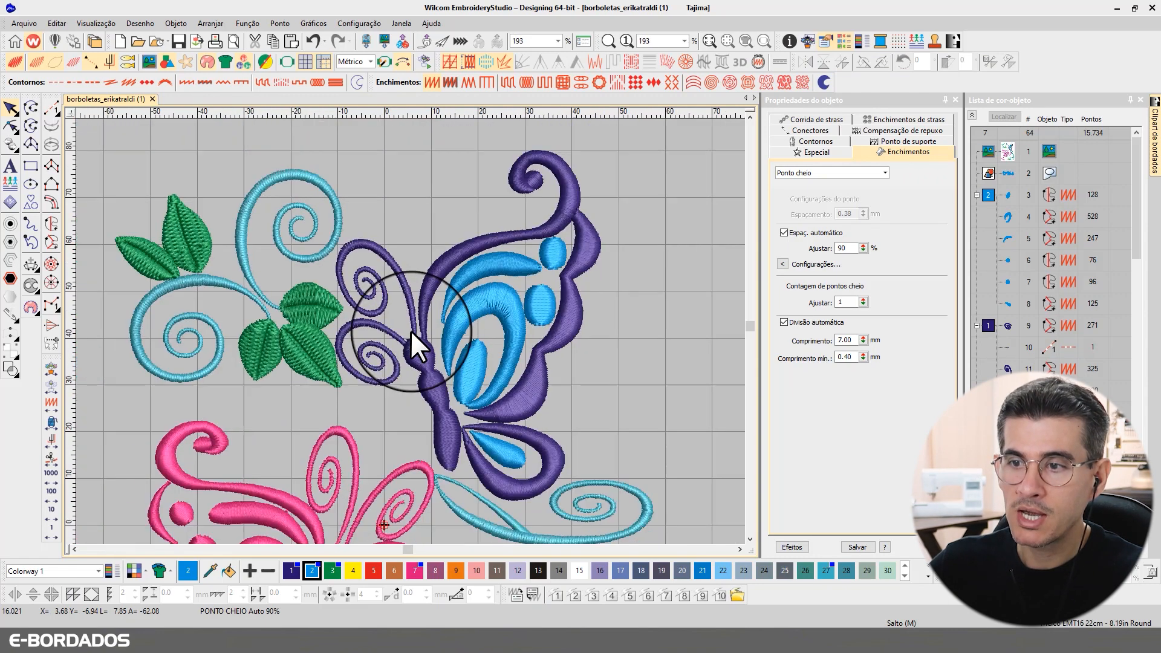
pyautogui.scroll(2, 332, 455)
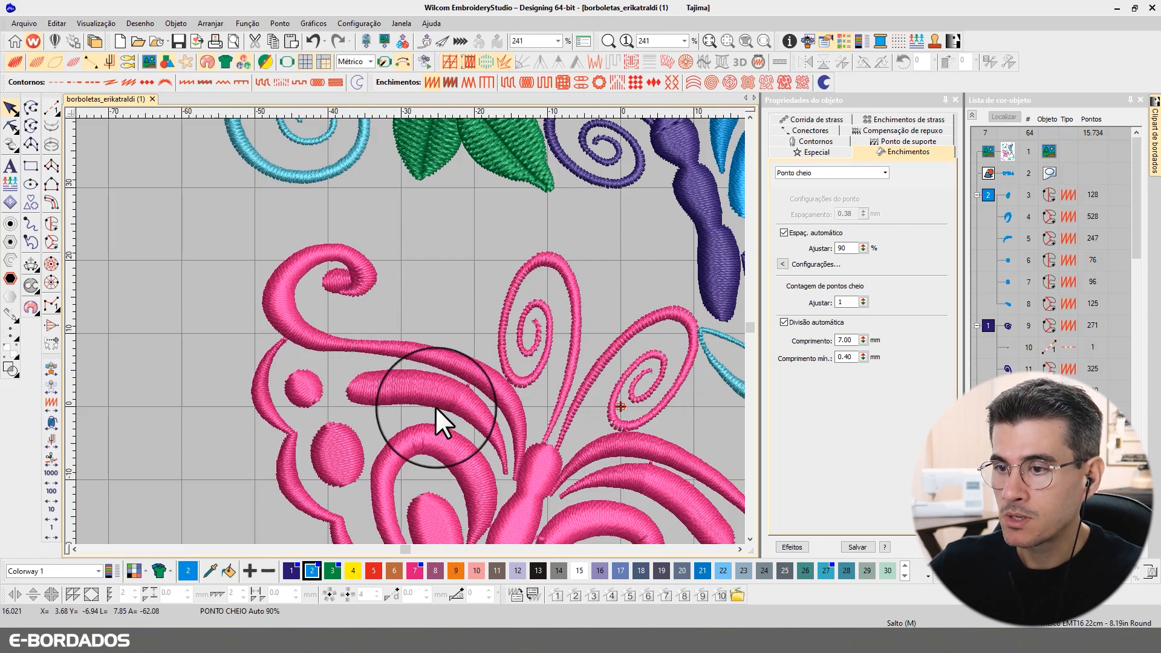
pyautogui.scroll(-2, 415, 328)
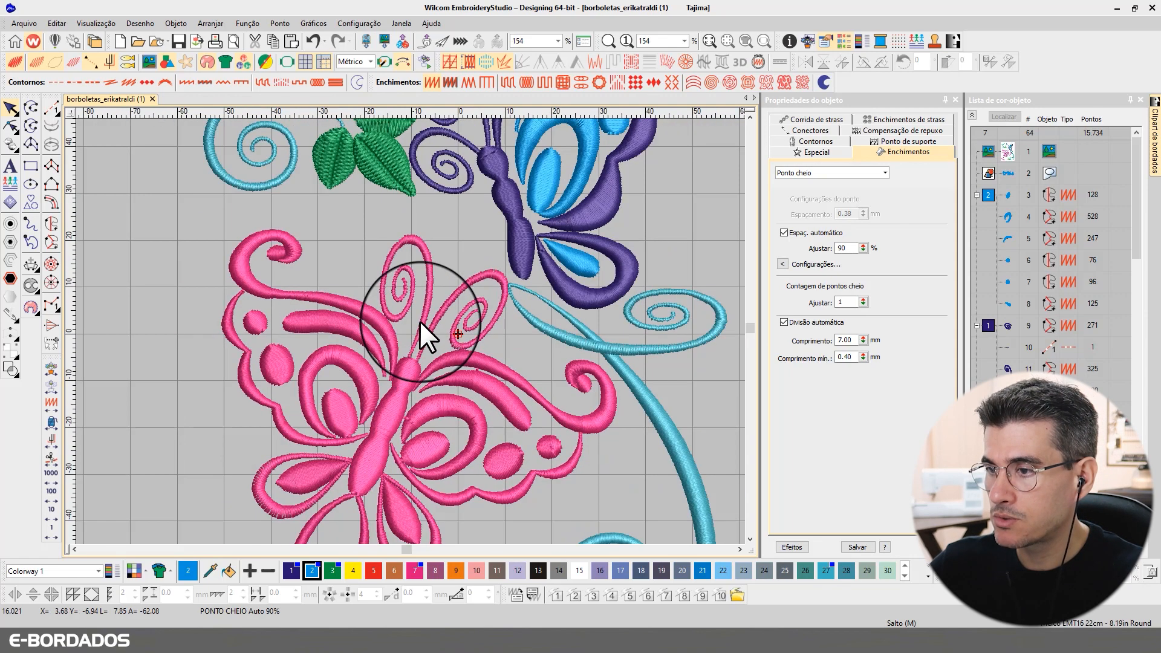
pyautogui.scroll(3, 409, 330)
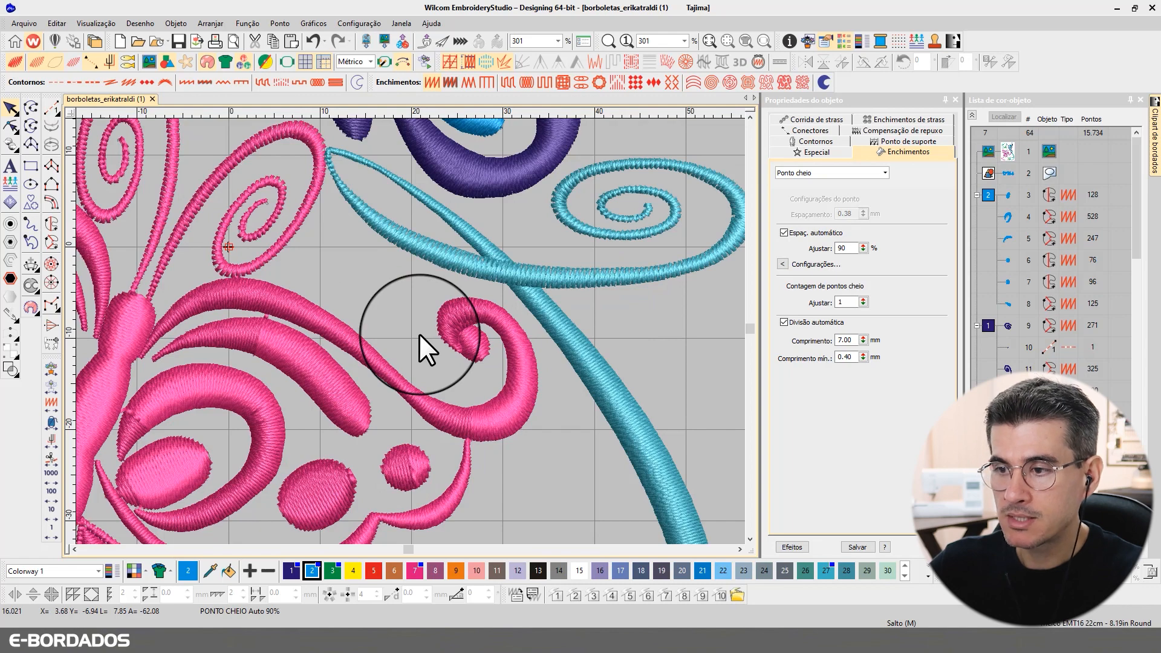
pyautogui.scroll(-3, 419, 334)
pyautogui.scroll(2, 414, 331)
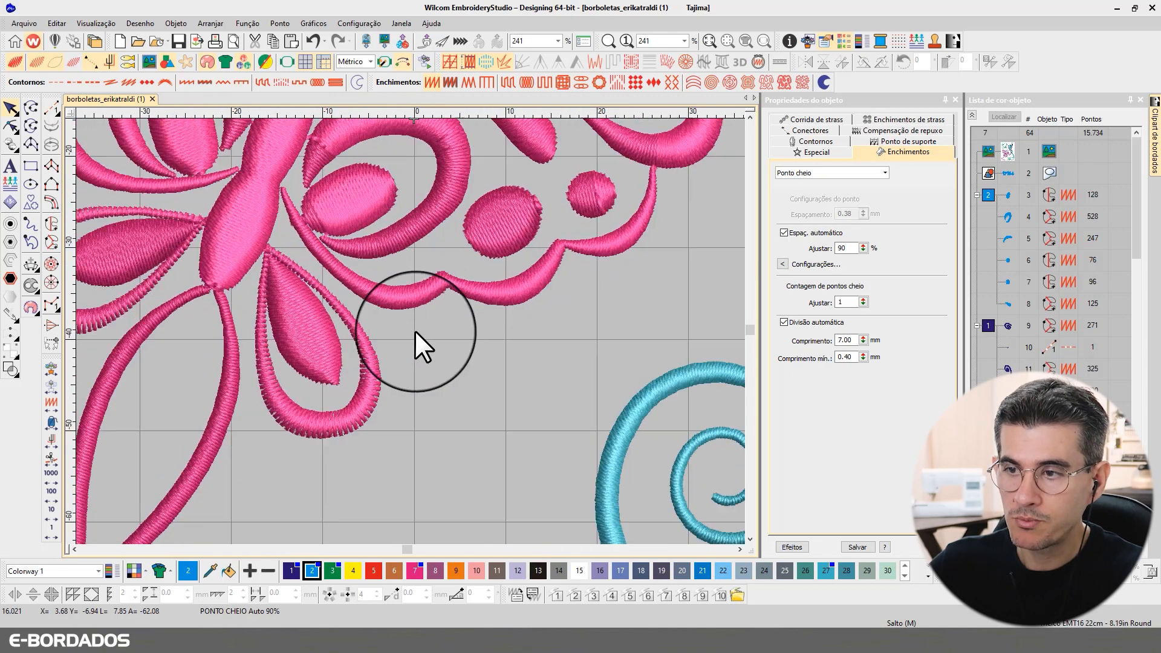
pyautogui.scroll(-1, 247, 320)
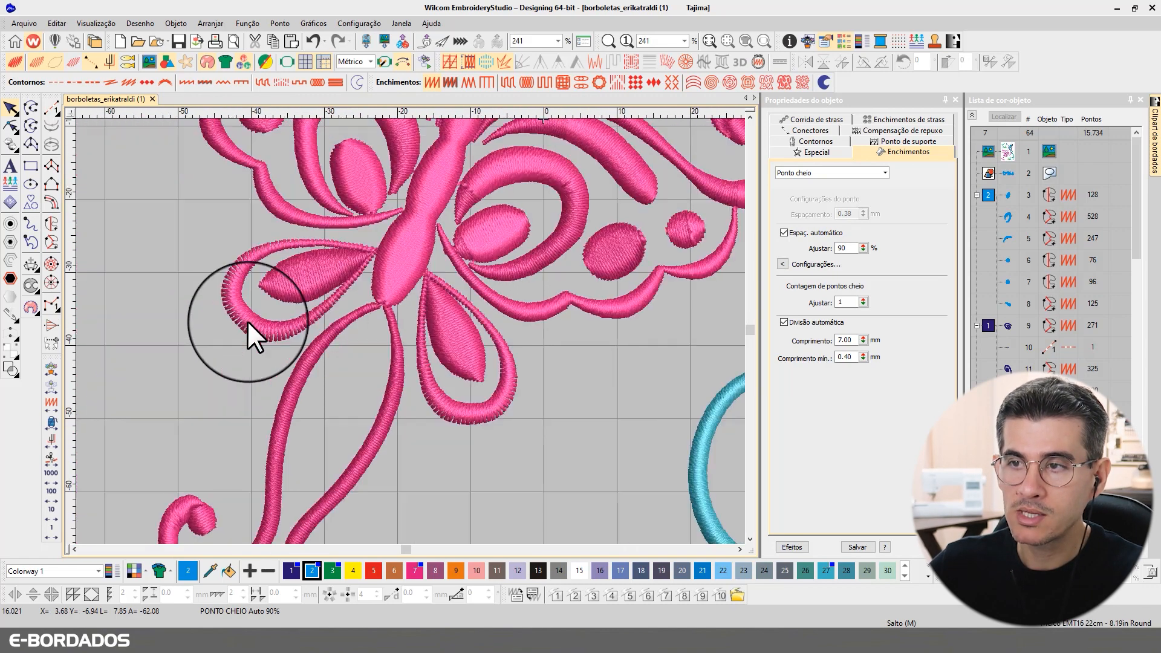
pyautogui.scroll(-1, 247, 321)
pyautogui.scroll(-1, 410, 330)
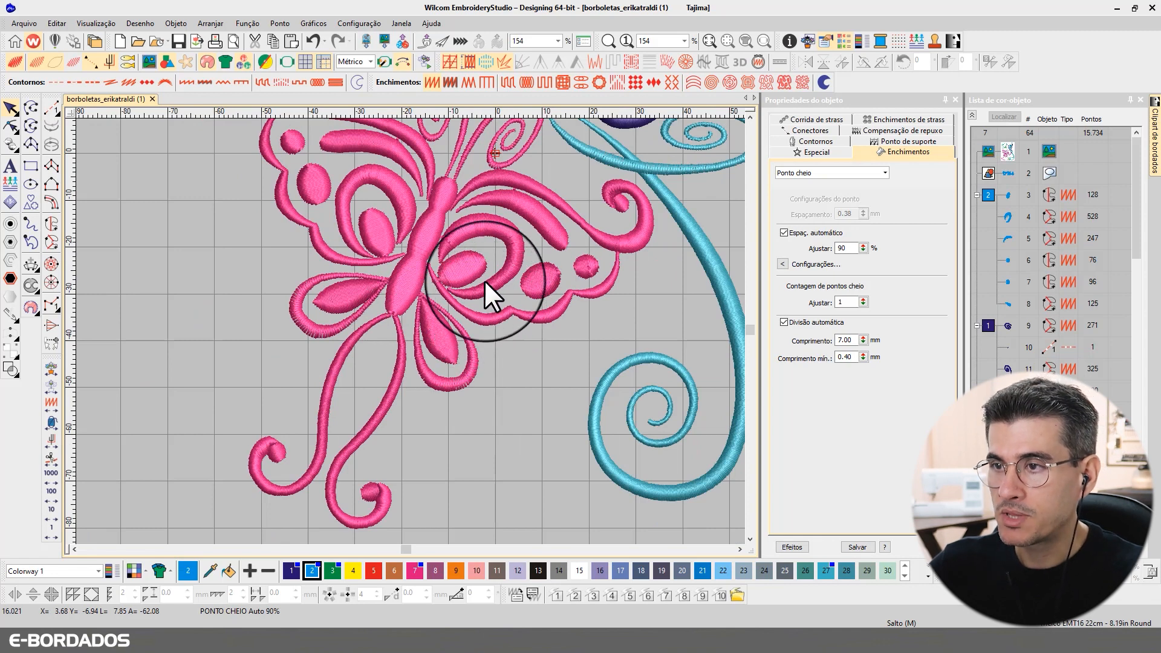
pyautogui.scroll(3, 409, 330)
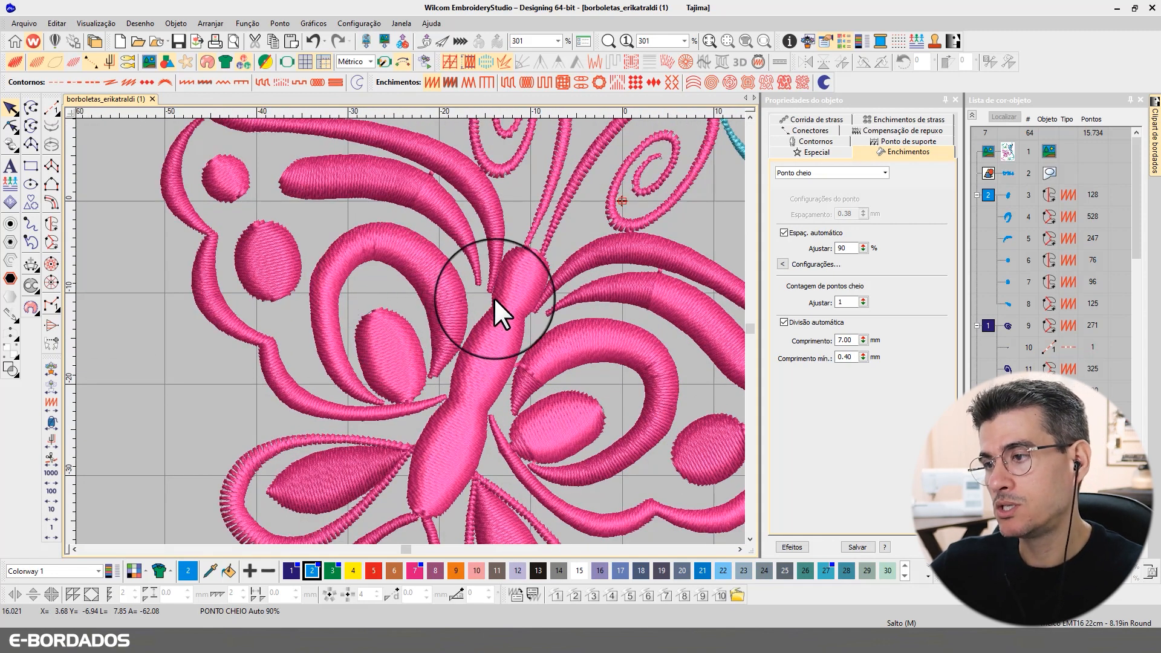
pyautogui.scroll(-1, 404, 250)
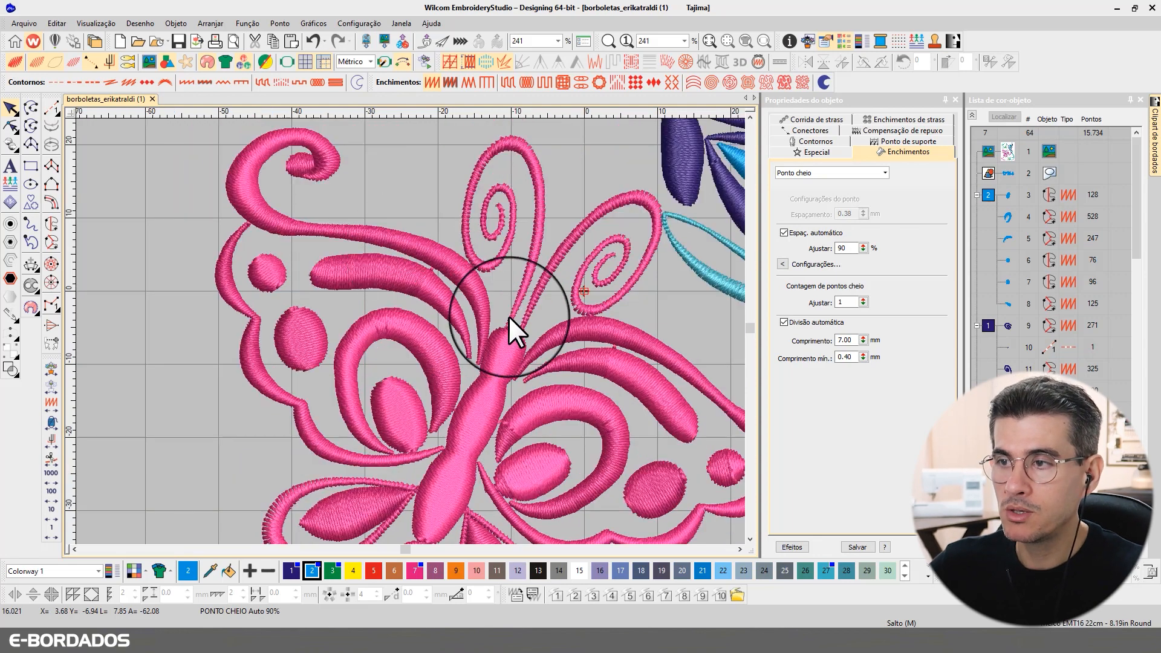
pyautogui.scroll(-2, 582, 294)
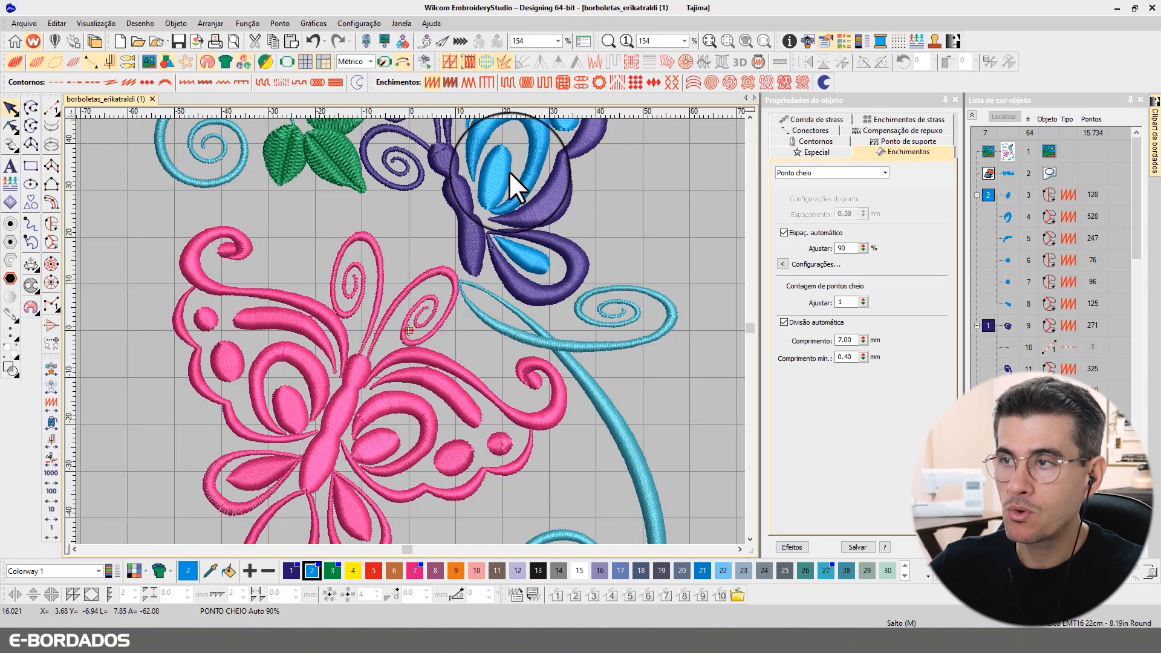
pyautogui.click(750, 116)
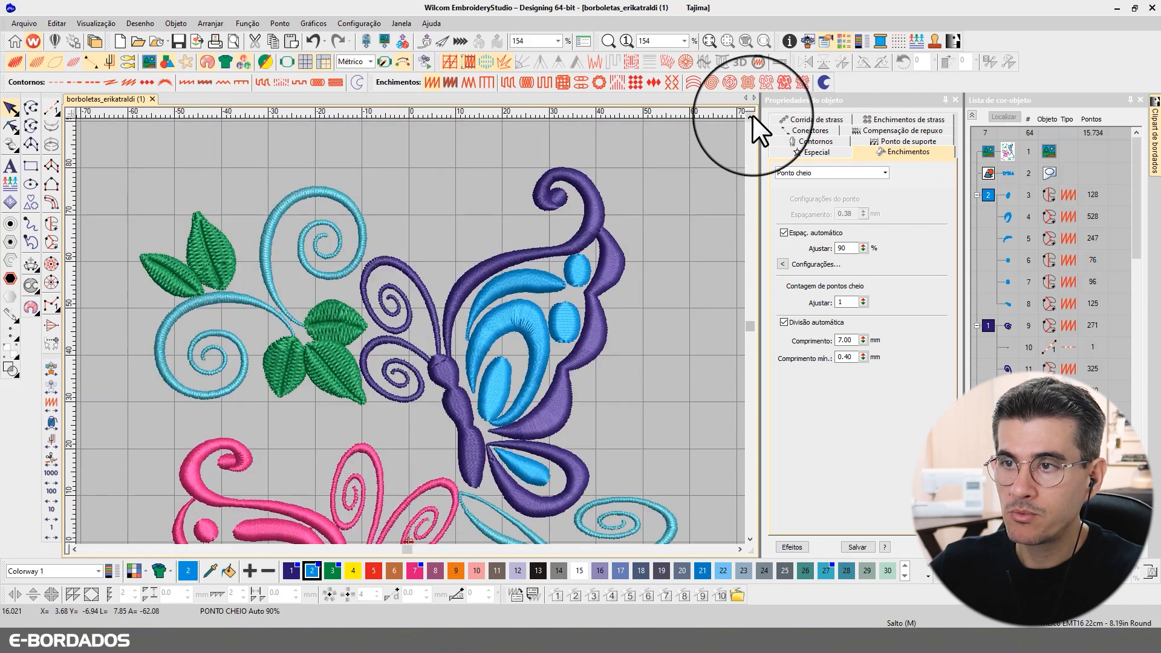
pyautogui.scroll(-1, 426, 344)
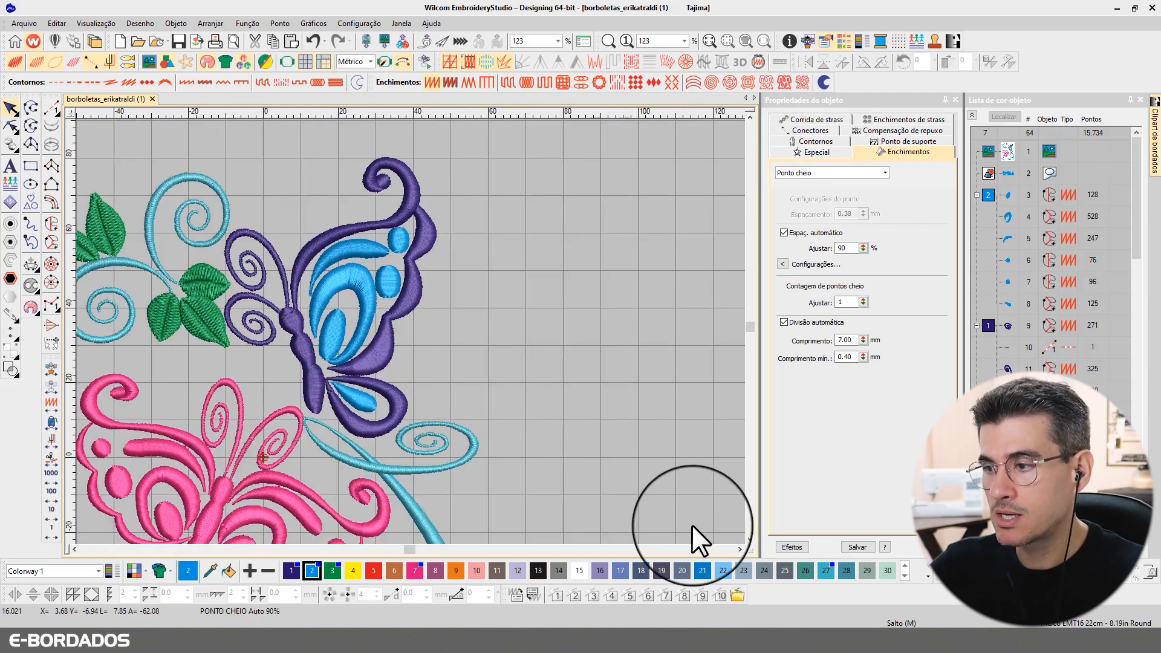
pyautogui.click(750, 539)
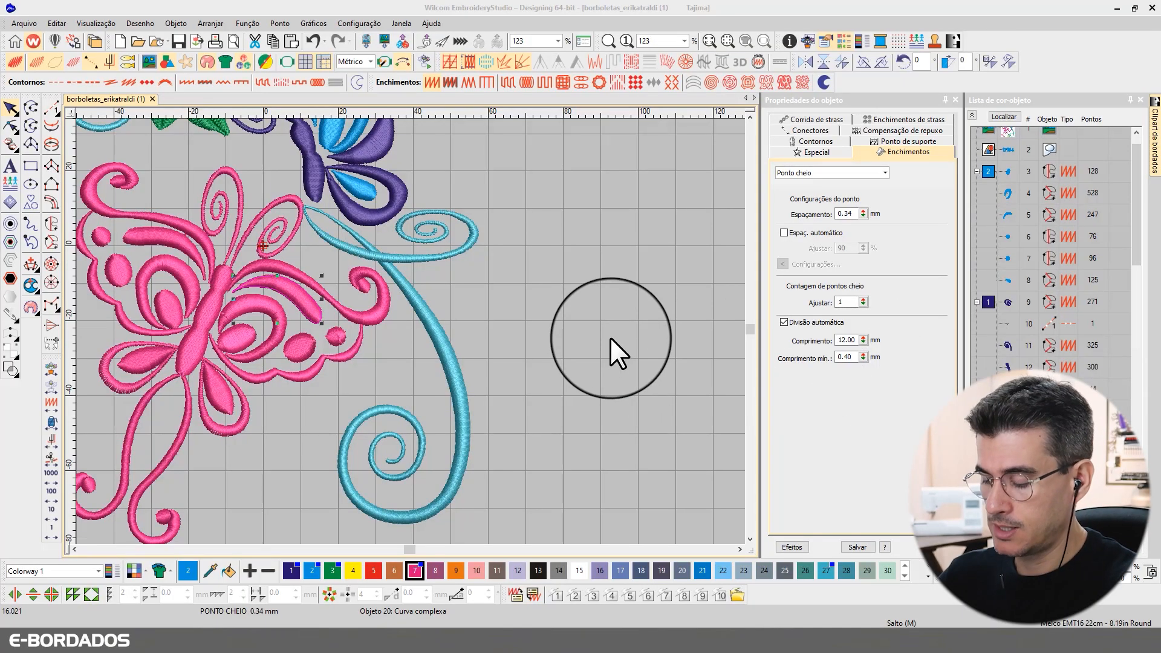
pyautogui.click(608, 310)
pyautogui.press('0')
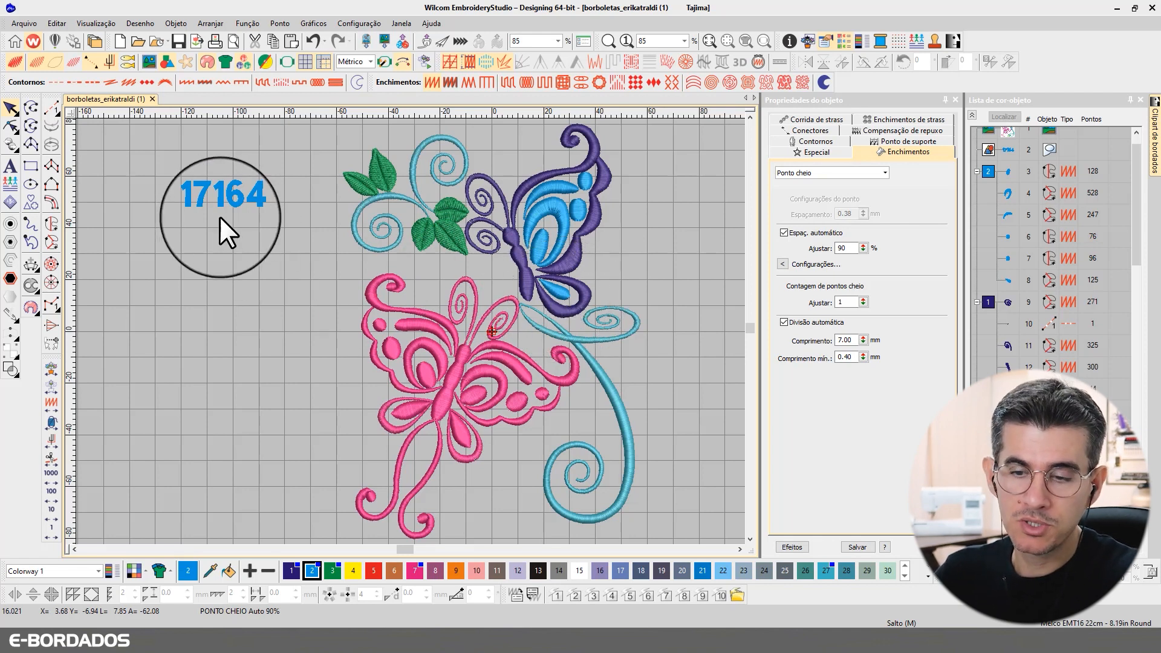
# Step: Select the light-blue butterfly wing and edit its Espaçamento value to 0.34 mm
pyautogui.click(211, 202)
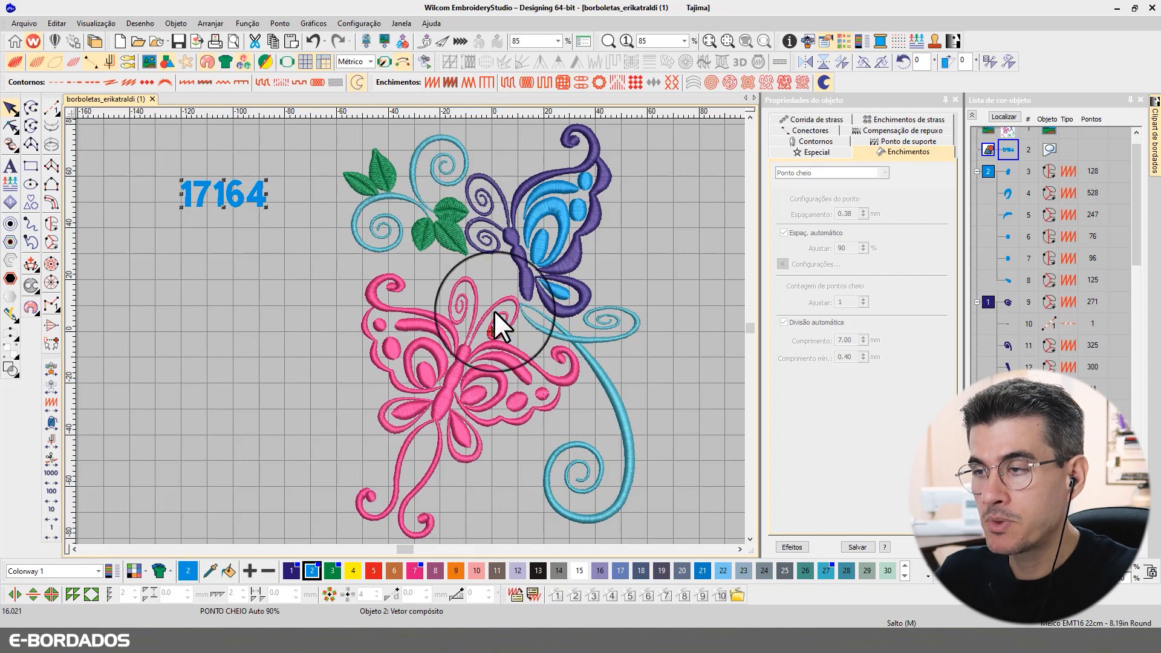
pyautogui.click(557, 212)
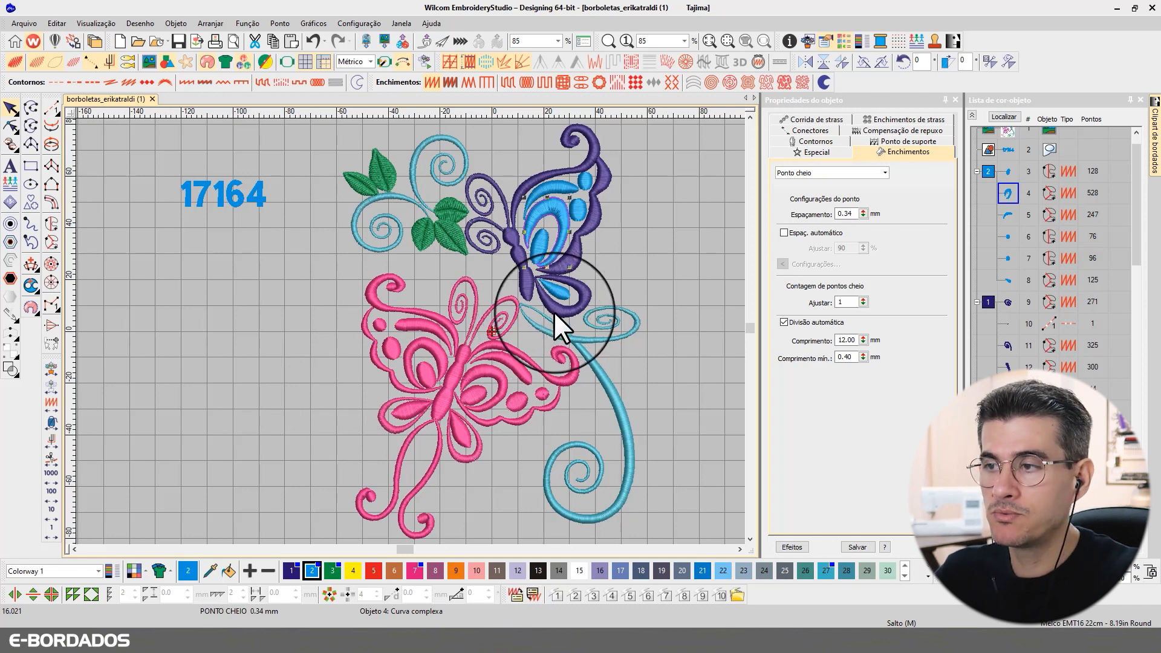
pyautogui.doubleClick(842, 214)
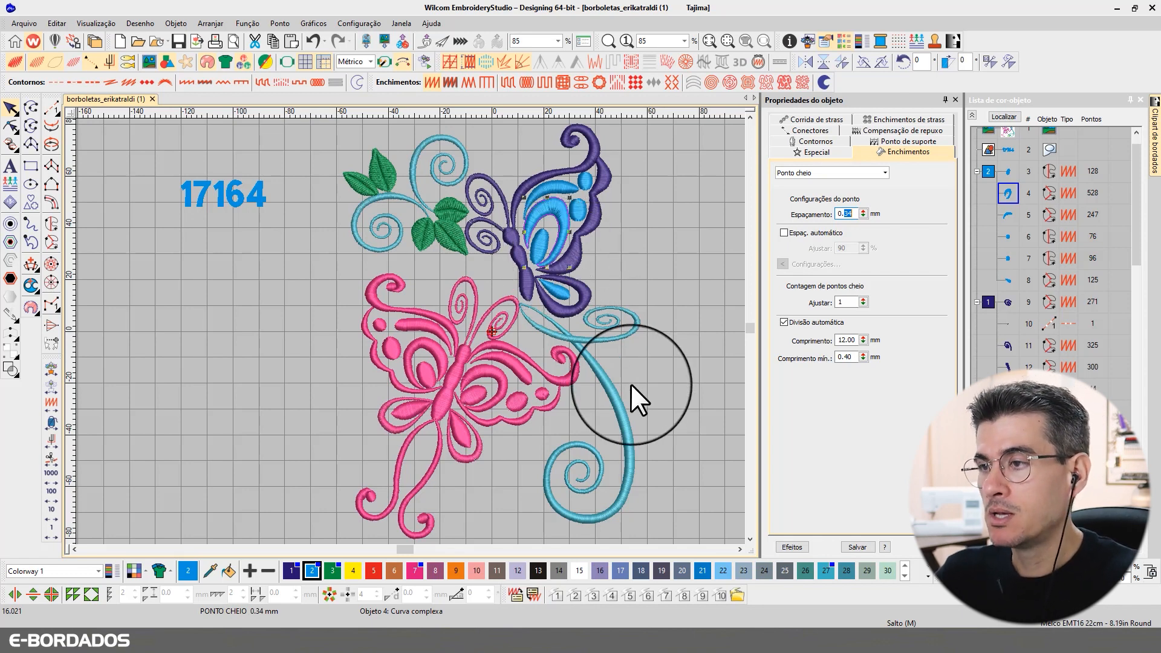
# Step: Replay the whole design in Slow Redraw, slowing then speeding playback through to stitch 16,021
pyautogui.click(652, 263)
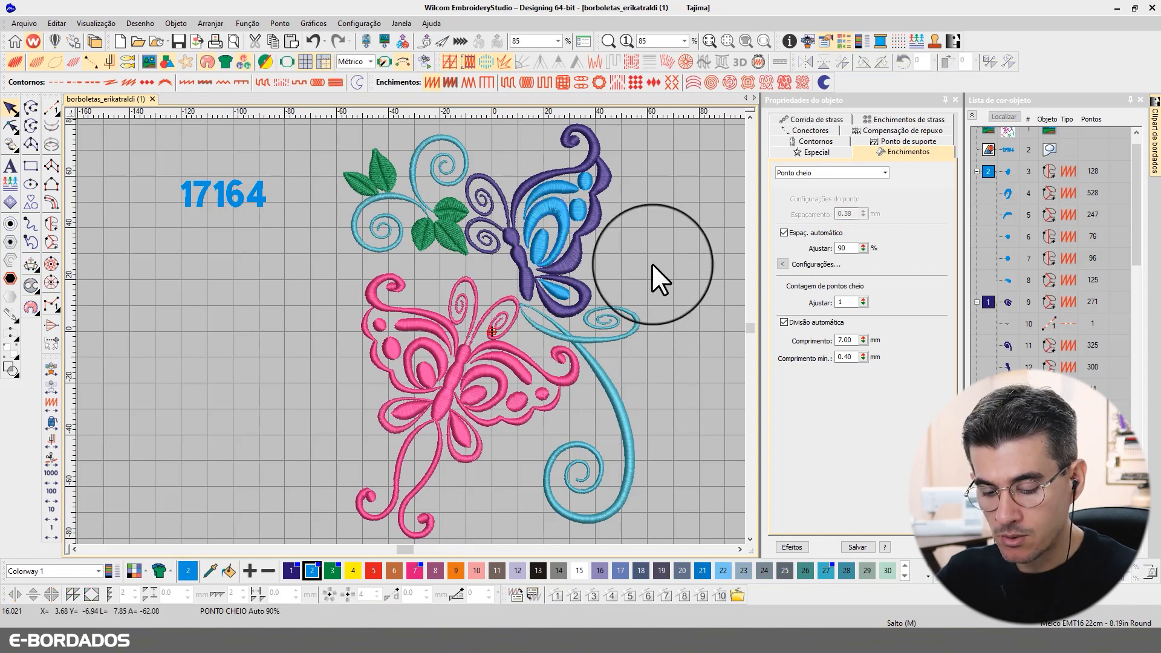
pyautogui.hotkey('shift', 'r')
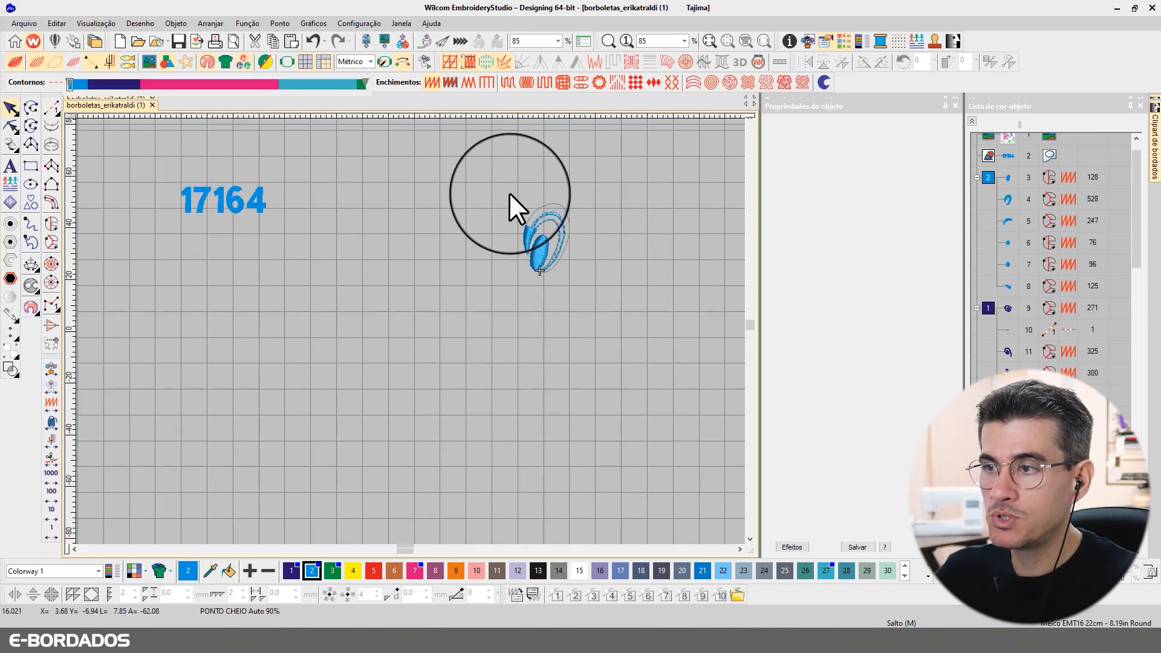
pyautogui.click(590, 84)
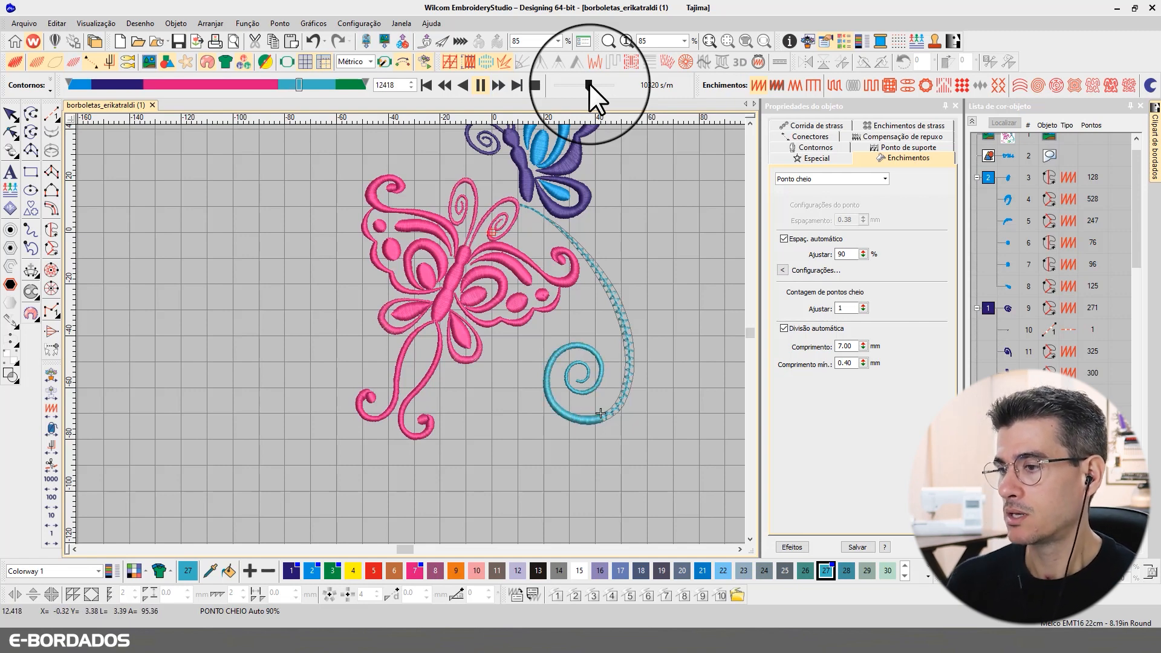
pyautogui.moveTo(589, 83); pyautogui.dragTo(599, 82)
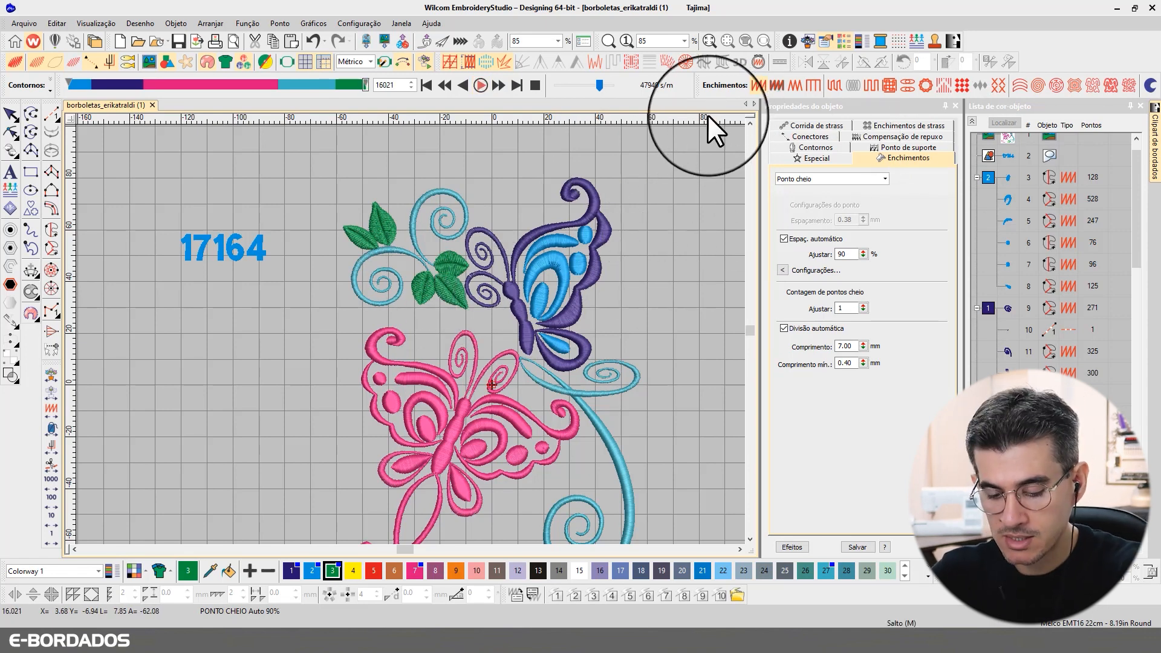
# Step: Close the Slow Redraw simulation and zoom in on the light-blue satin wing fills
pyautogui.hotkey('shift', 'r')
pyautogui.press('Escape')
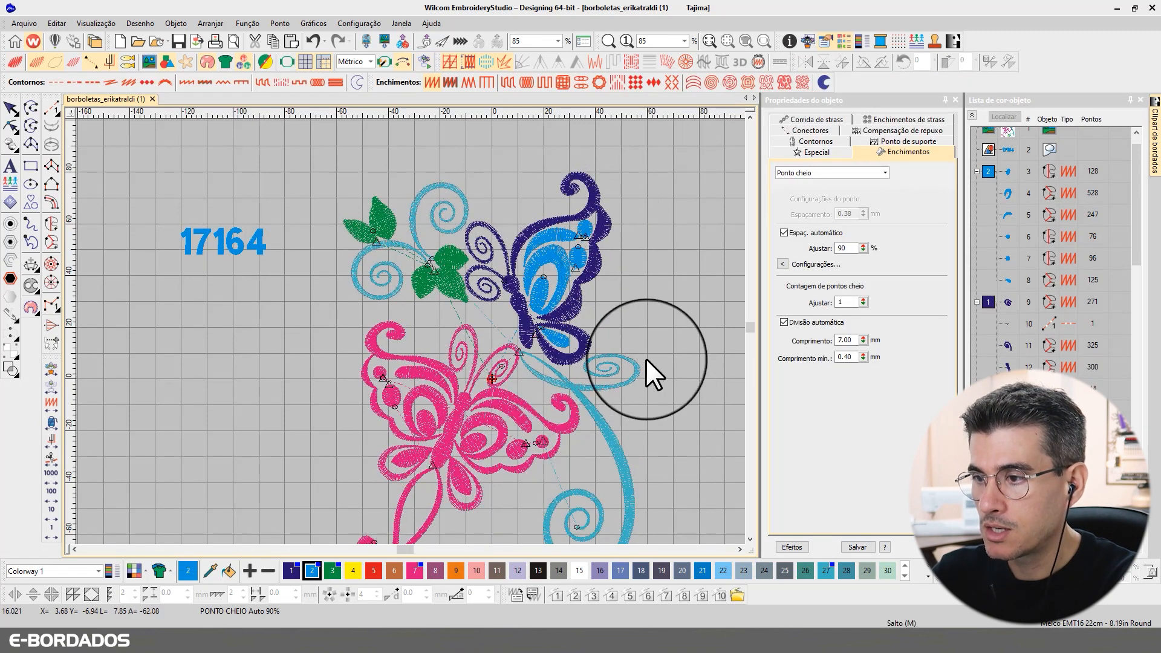
pyautogui.scroll(3, 647, 371)
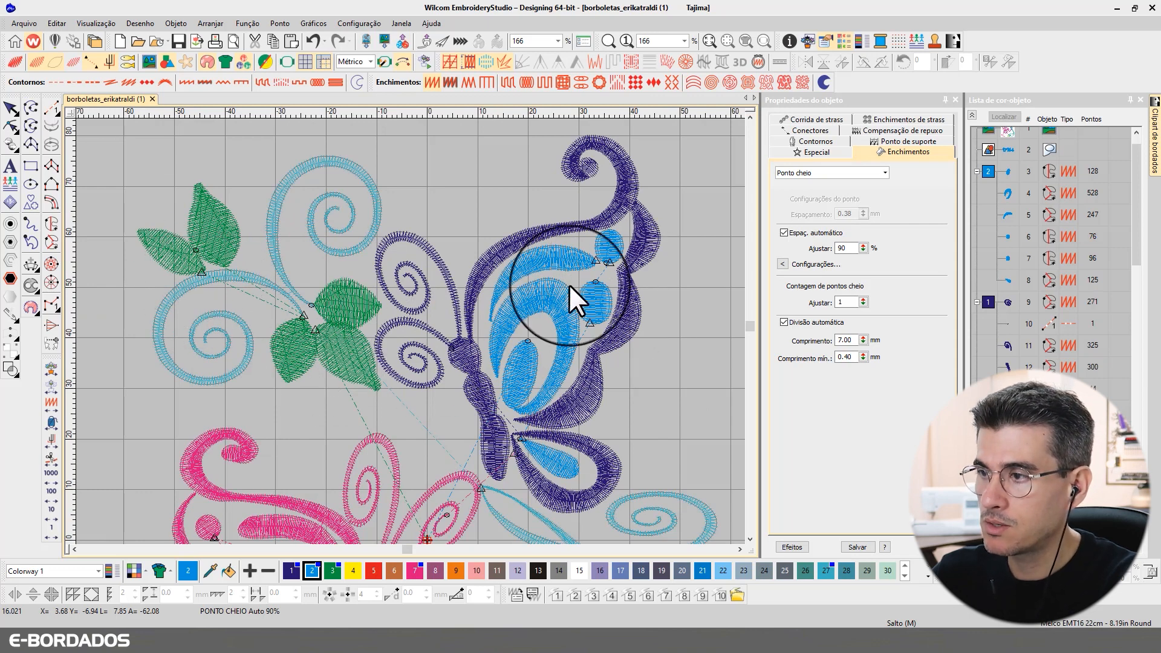
pyautogui.scroll(2, 599, 287)
pyautogui.scroll(1, 410, 331)
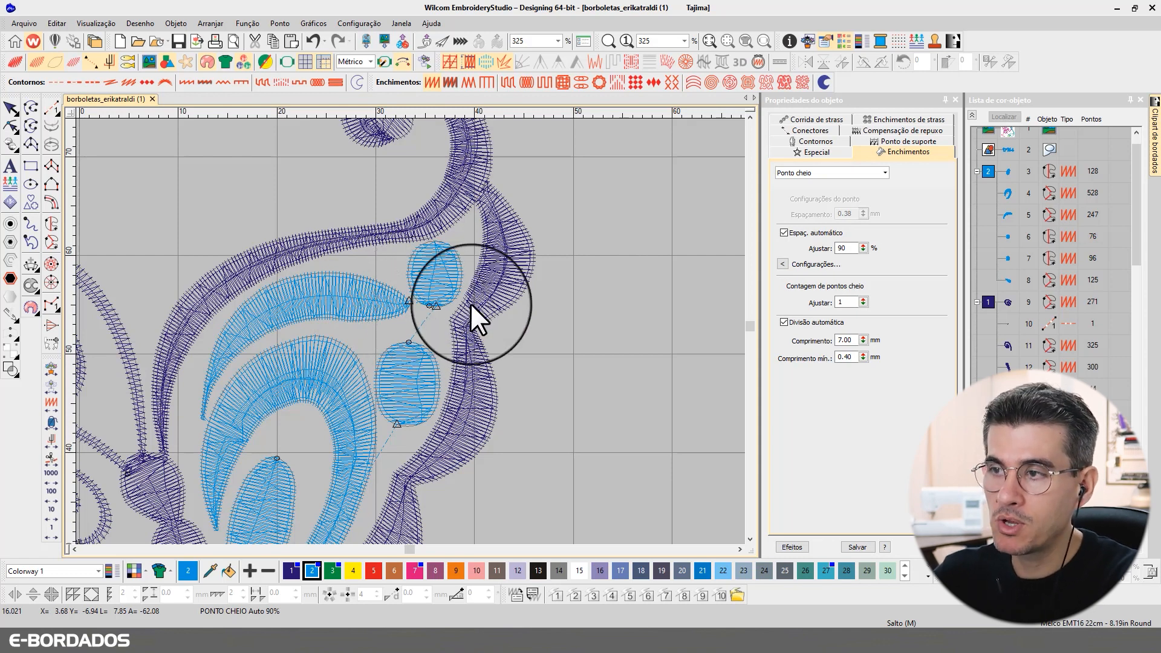
# Step: Toggle TrueView on and off to compare realistic and wireframe stitches on the pink butterfly
pyautogui.press('t')
pyautogui.press('t')
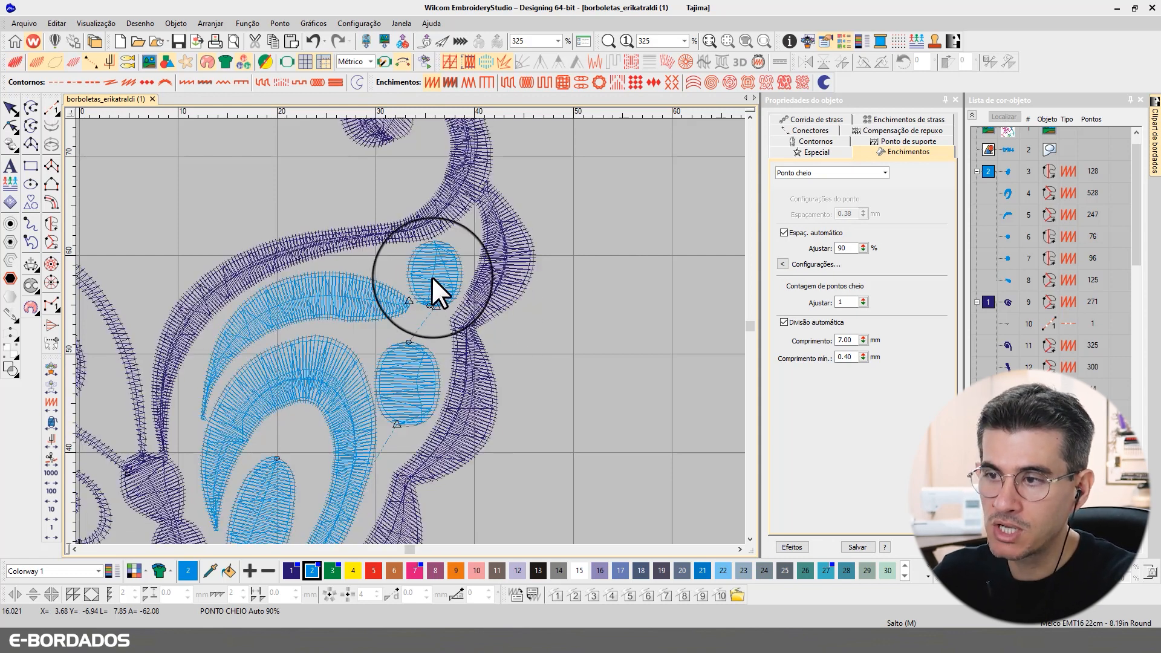
pyautogui.press('t')
pyautogui.click(750, 539)
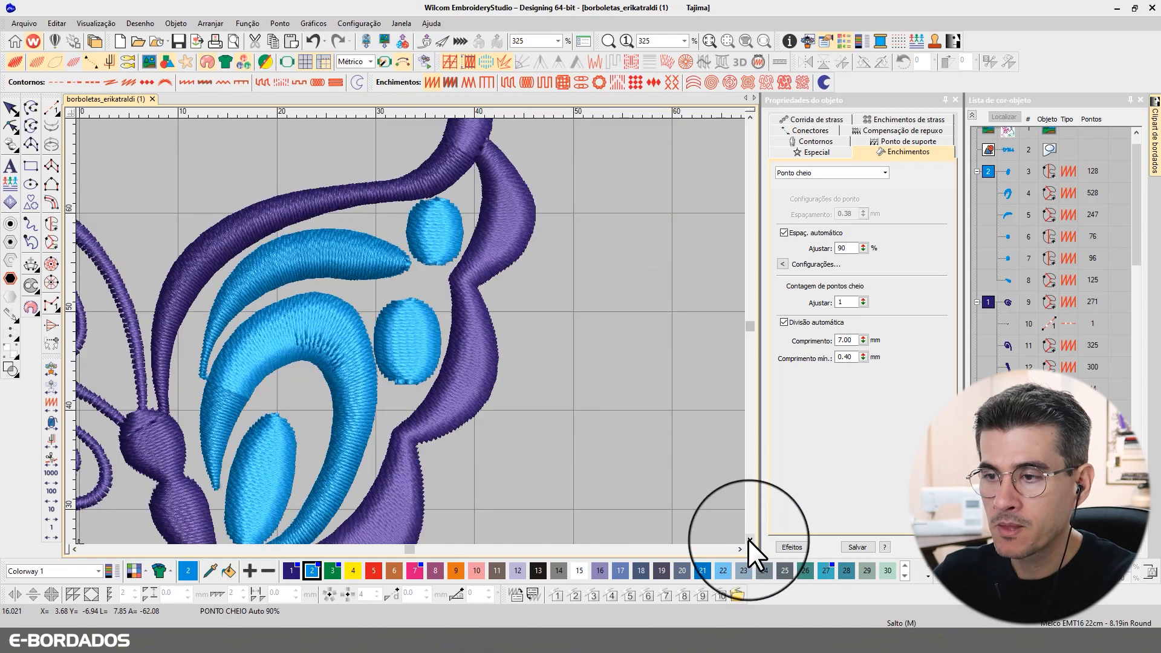
pyautogui.press('t')
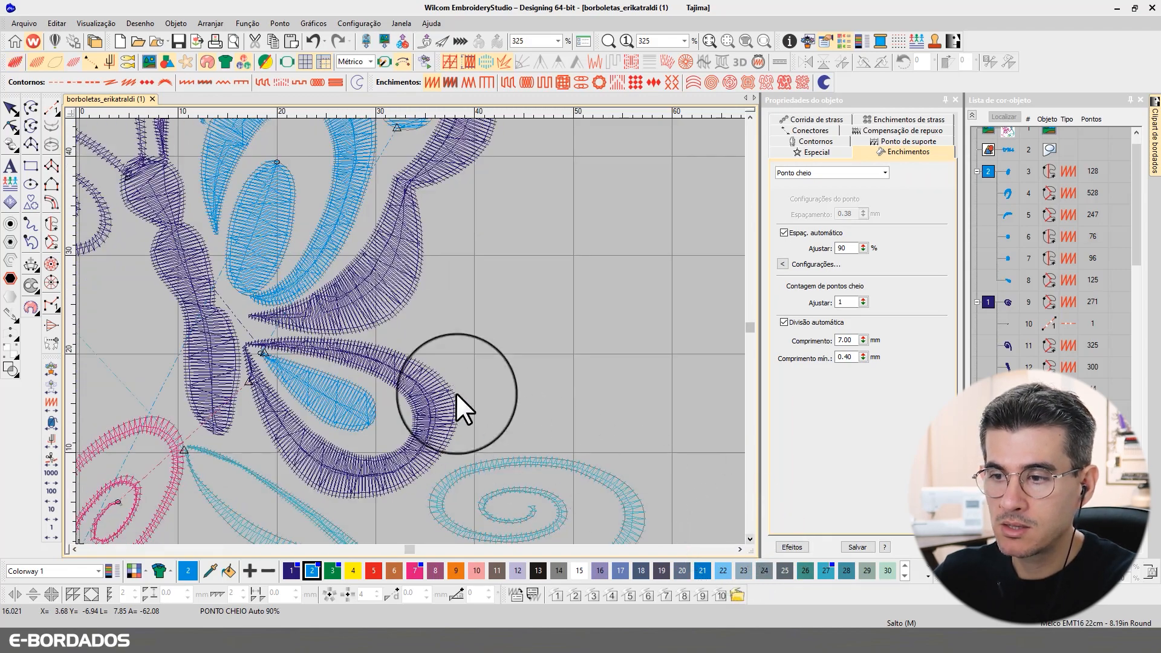
pyautogui.scroll(-4, 455, 393)
pyautogui.scroll(3, 270, 386)
pyautogui.scroll(-3, 410, 329)
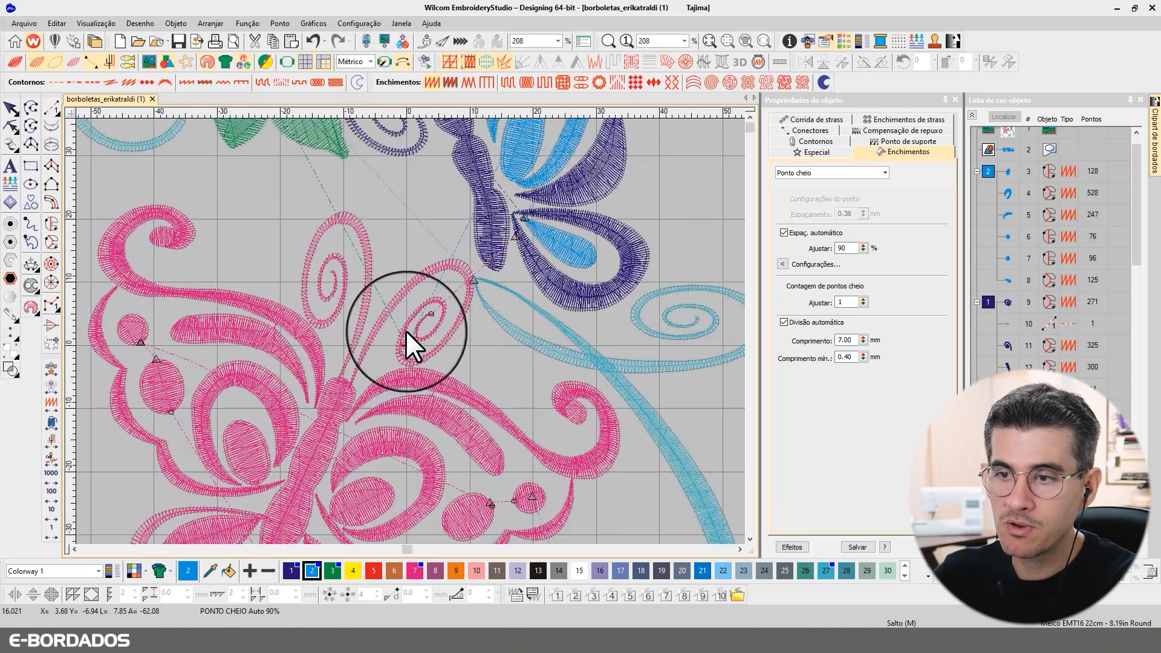
pyautogui.scroll(3, 329, 350)
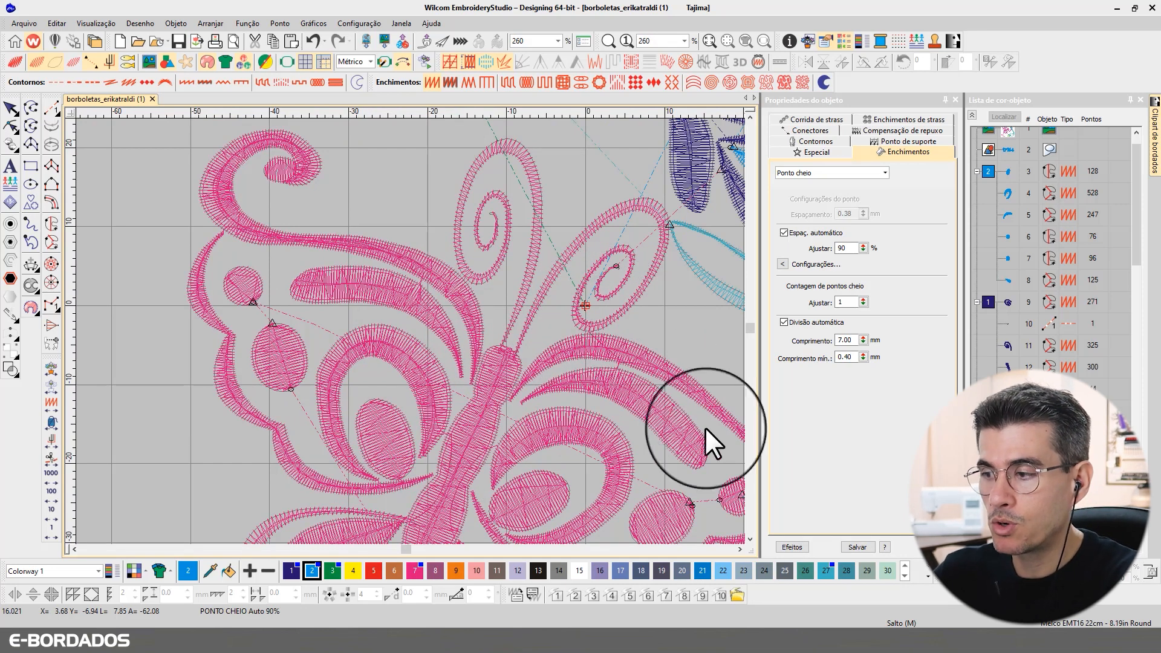
# Step: Scroll the canvas down to inspect the teal spiral beside the pink butterfly's stem
pyautogui.click(751, 538)
pyautogui.click(751, 538)
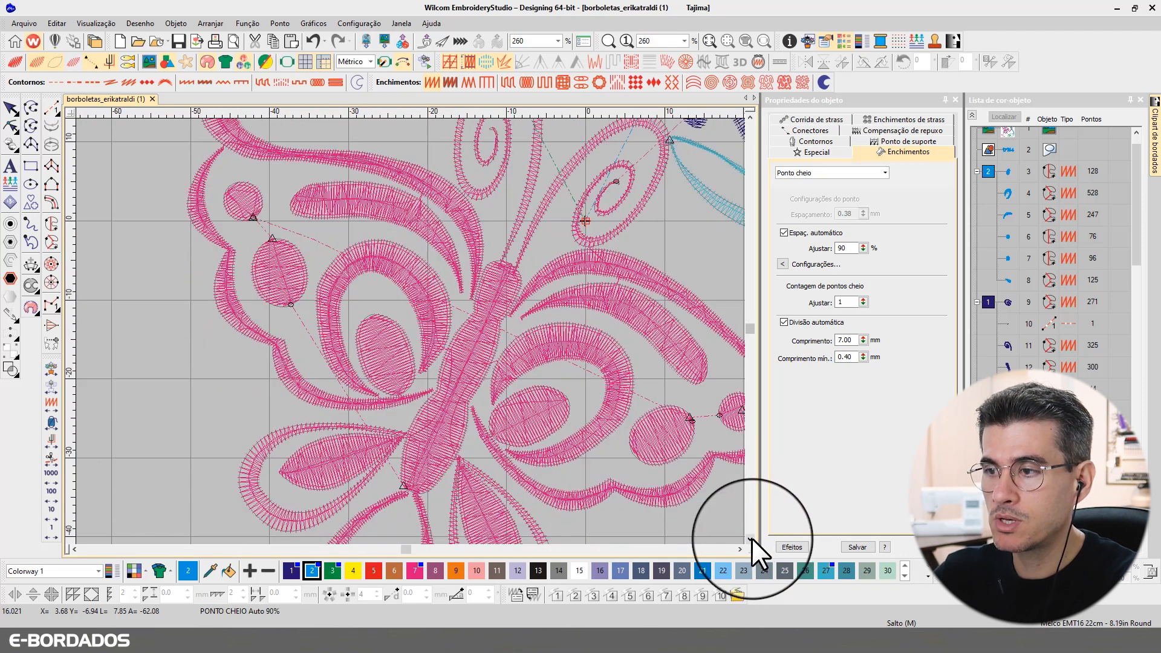
pyautogui.click(751, 538)
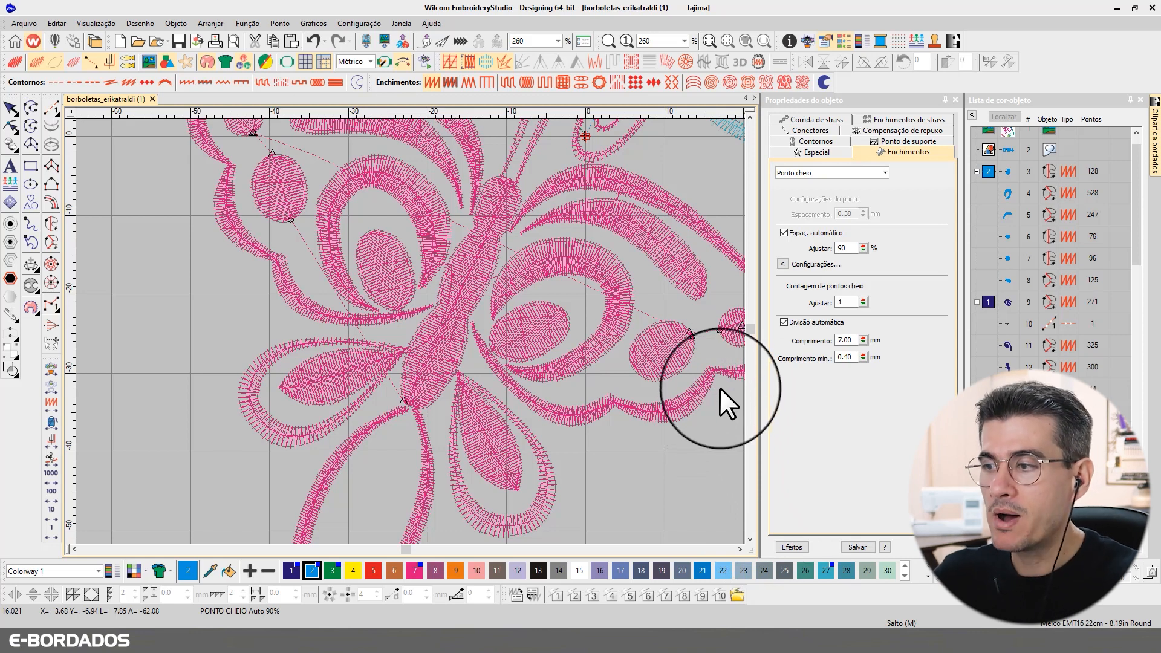
pyautogui.click(750, 538)
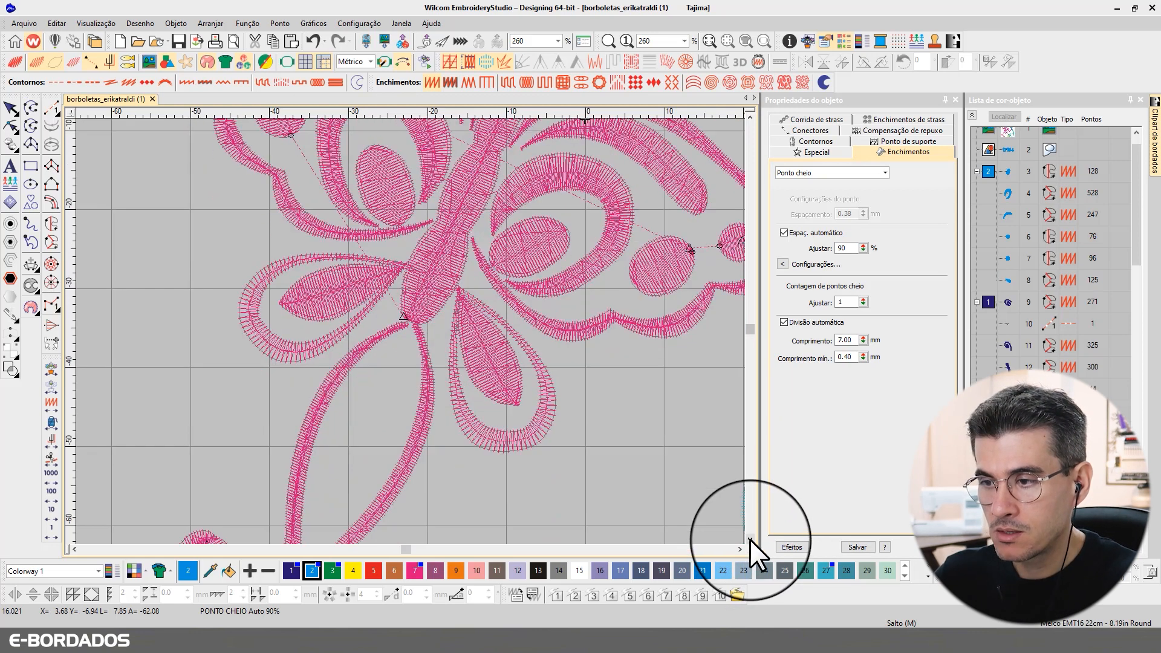
pyautogui.moveTo(749, 538); pyautogui.dragTo(750, 540)
pyautogui.scroll(-1, 414, 331)
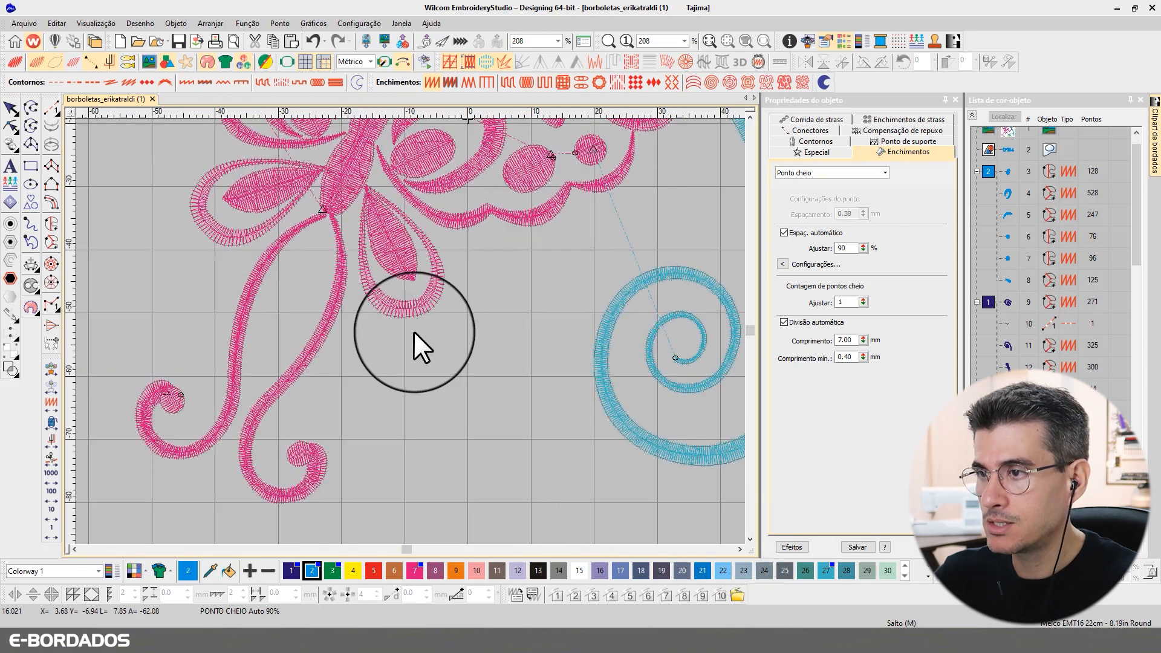
pyautogui.scroll(-4, 414, 331)
pyautogui.scroll(4, 463, 227)
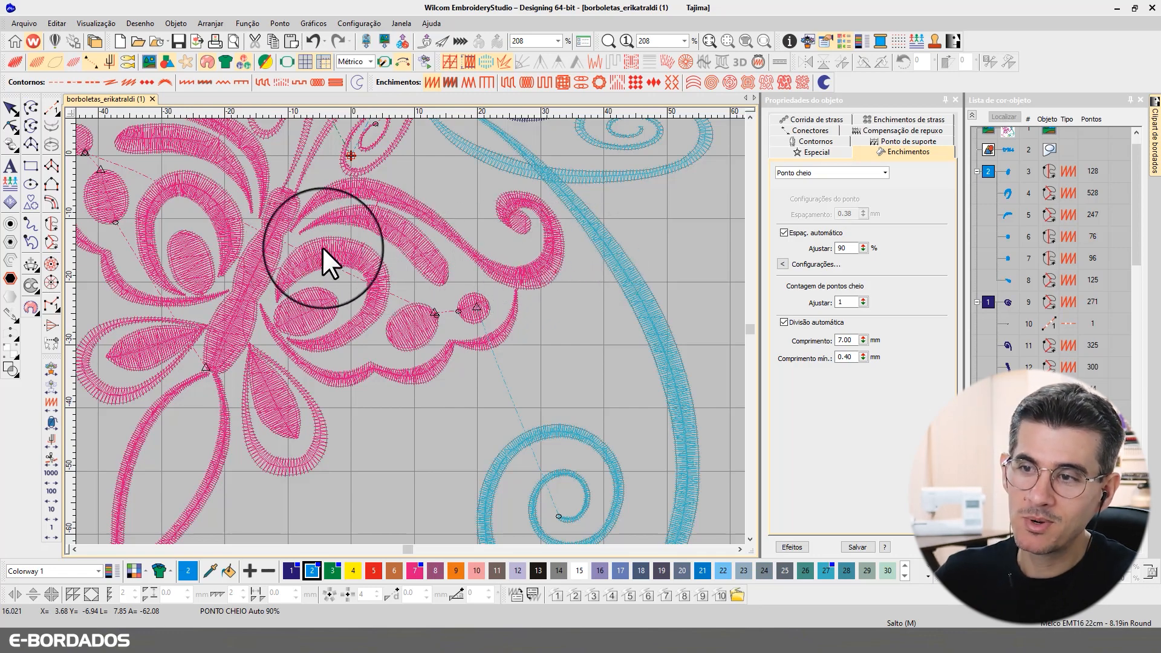
pyautogui.scroll(-3, 351, 236)
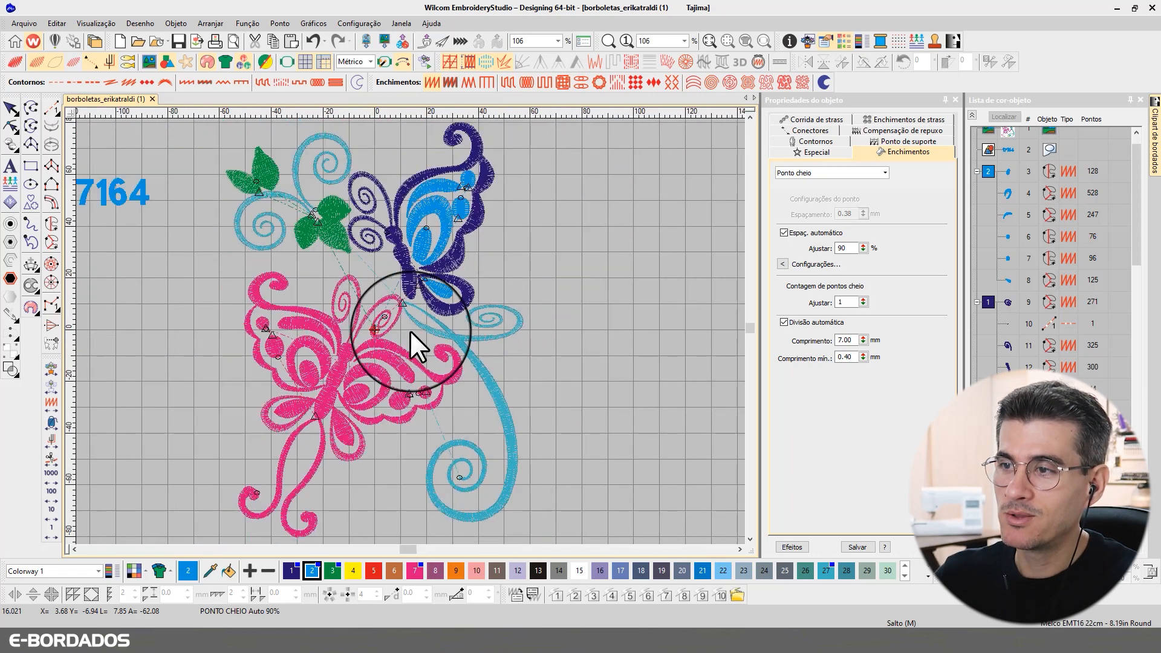
pyautogui.scroll(2, 408, 260)
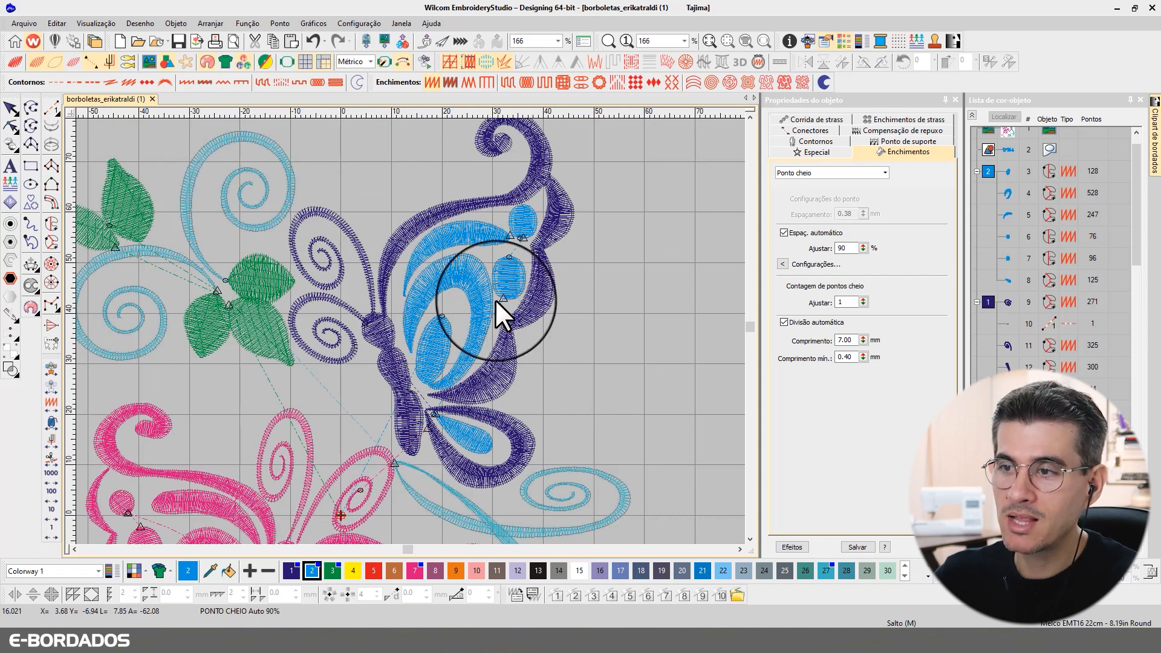
pyautogui.scroll(-1, 409, 330)
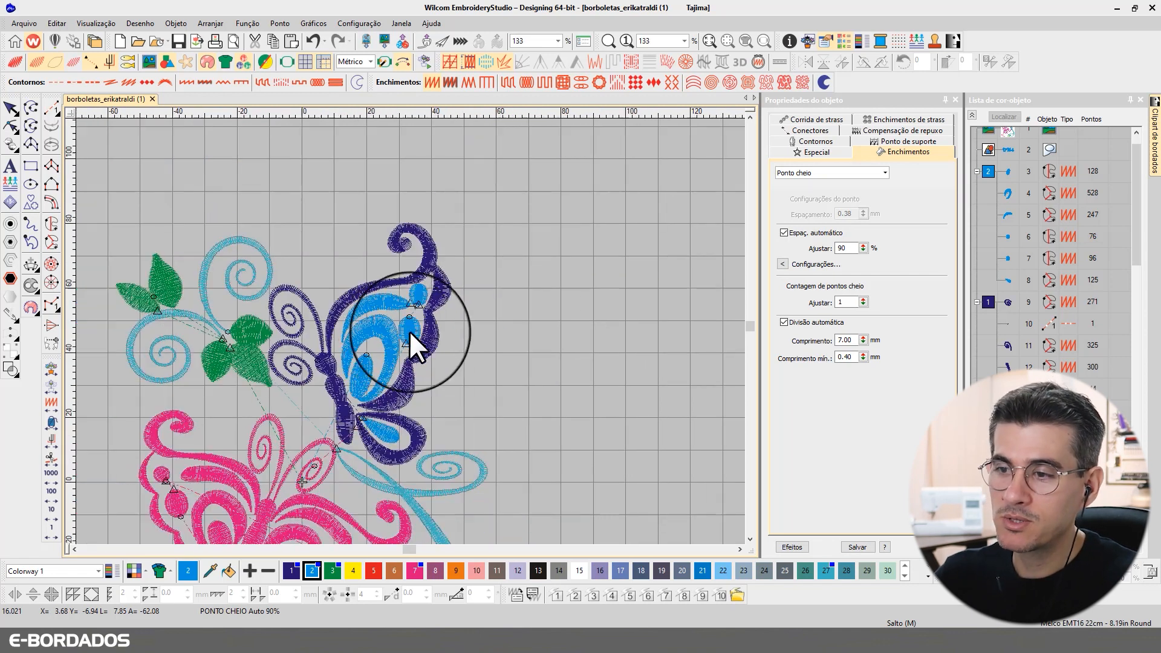
pyautogui.scroll(1, 411, 327)
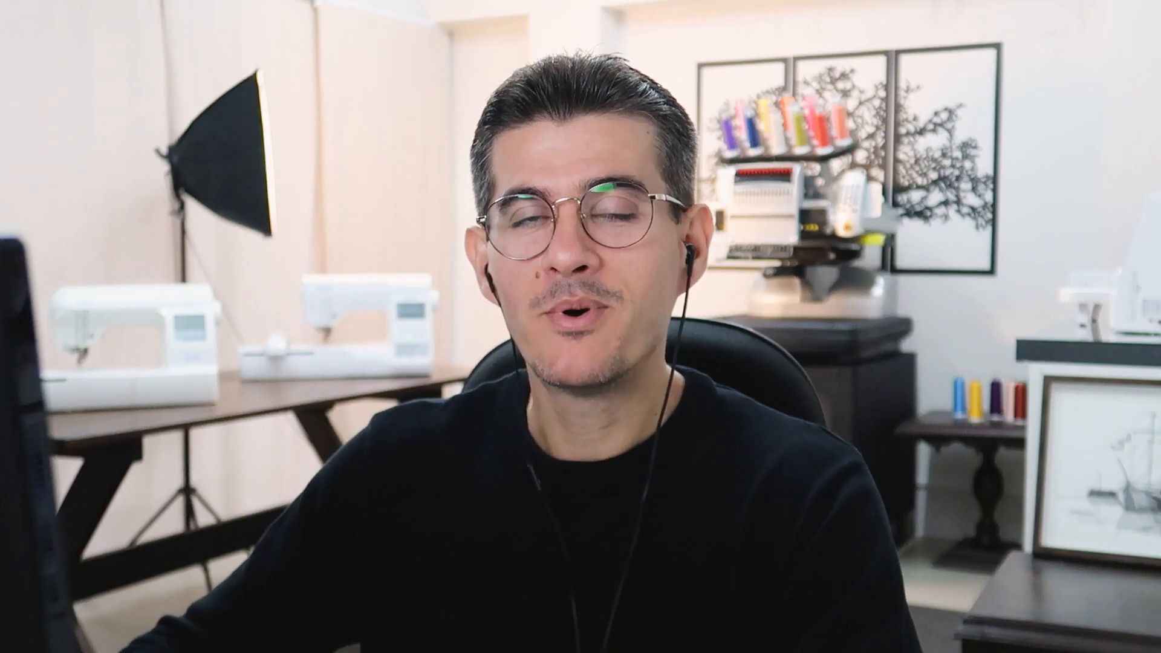